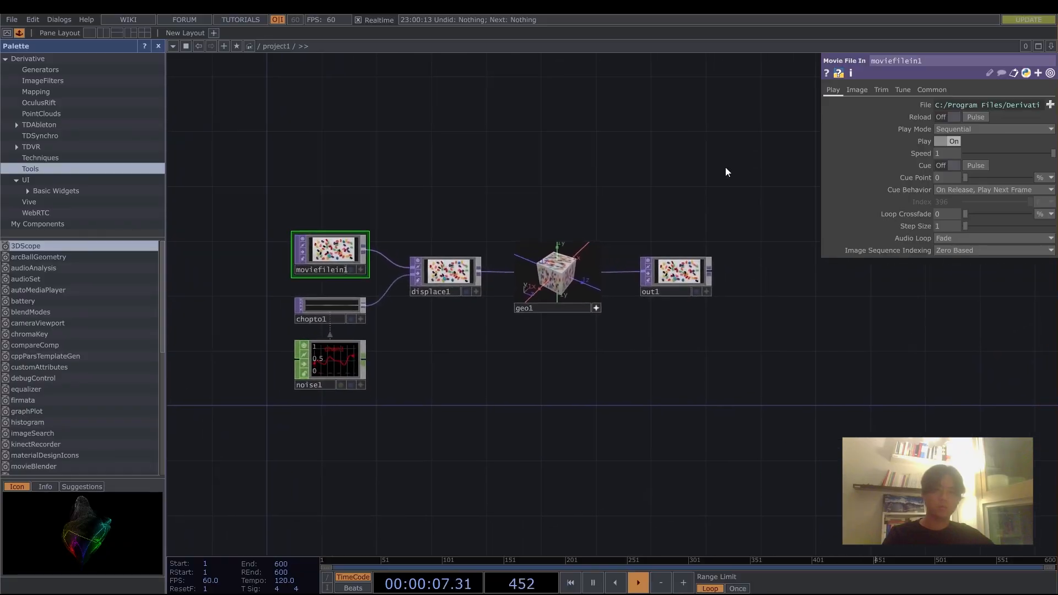
Step: Delete all the default operators from the project network and close the Palette
key("ctrl+a")
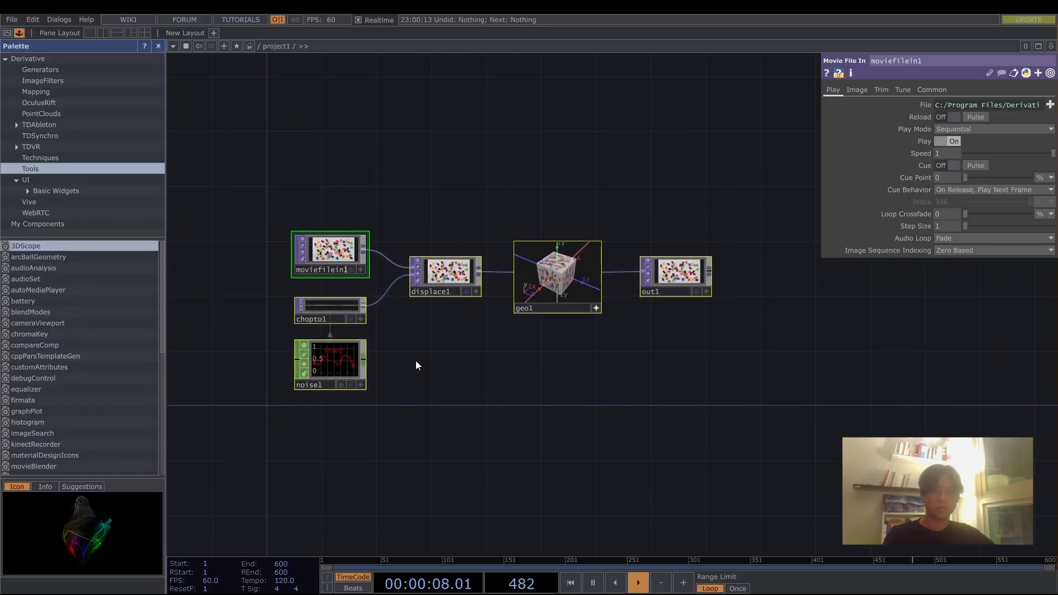
key("Delete")
left_click(158, 46)
Step: Add a Constant CHOP to the empty network
key("Tab")
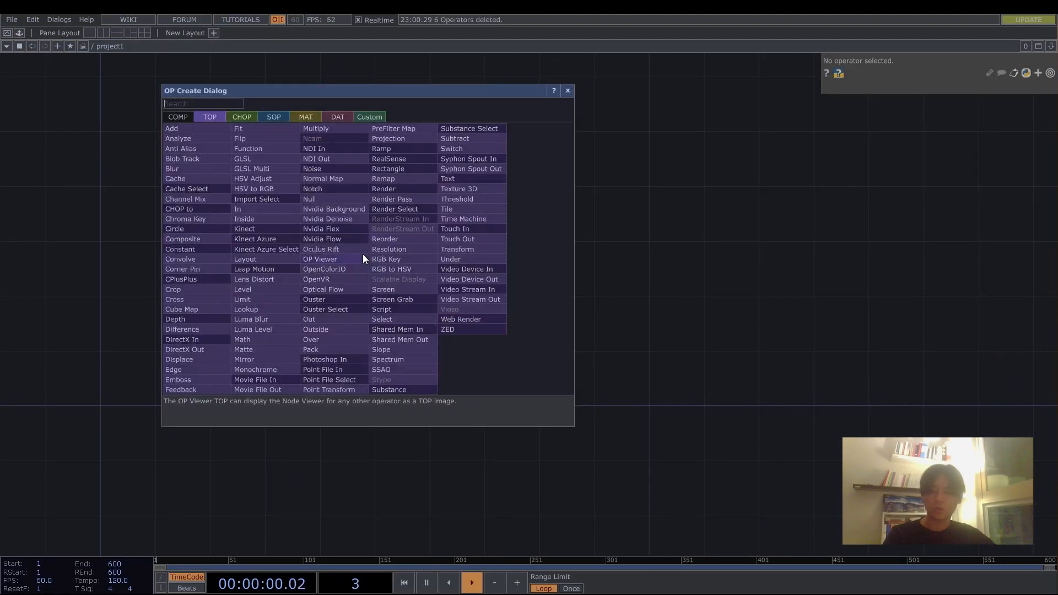
key("Tab")
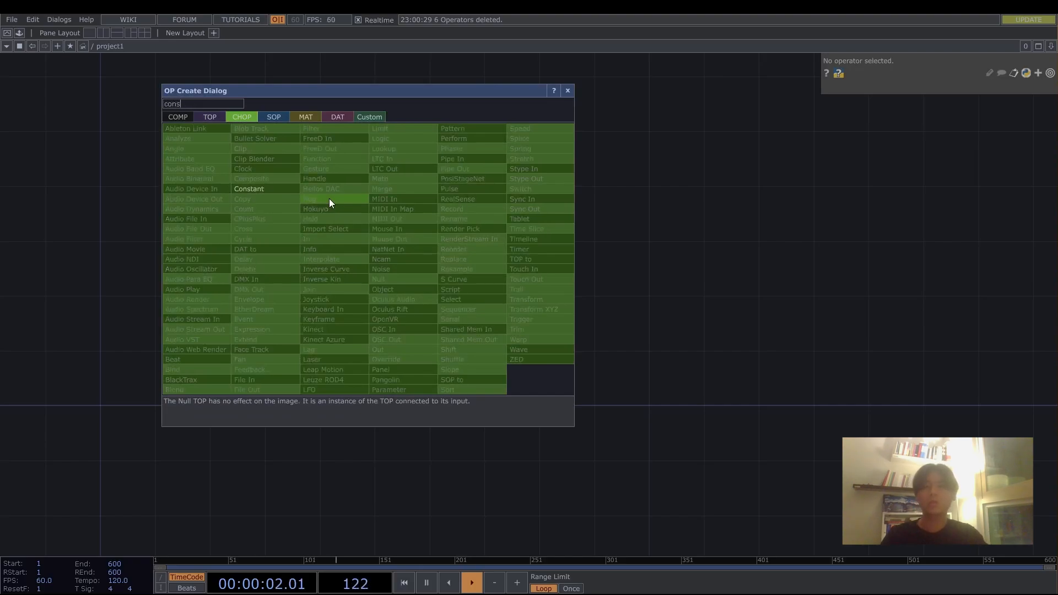
left_click(269, 188)
left_click(366, 249)
scroll(367, 249, "up", 3)
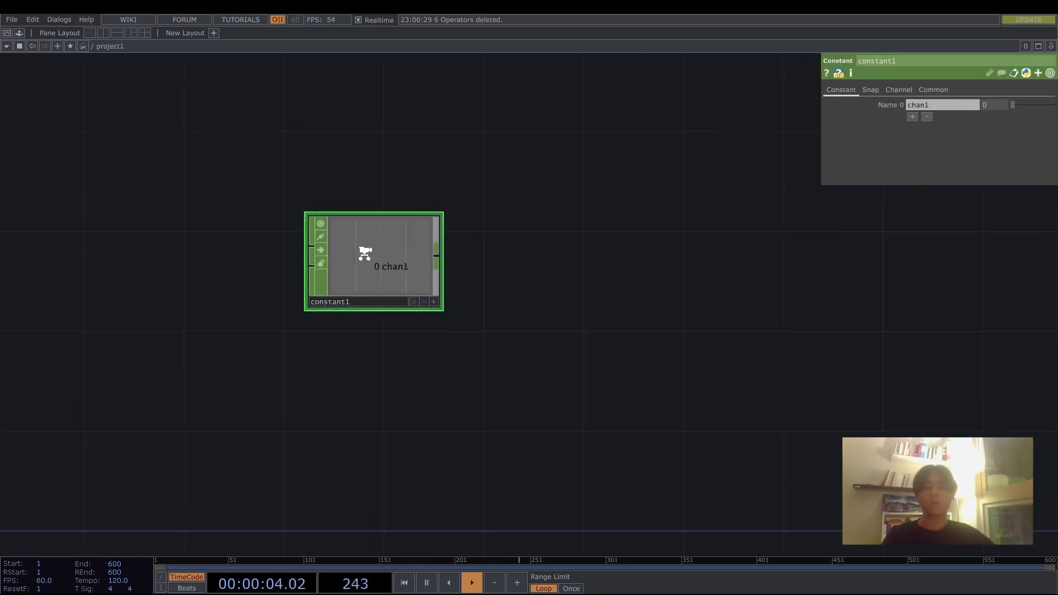
Step: Name the Constant's first channel resx and add a second channel named resy
type("re")
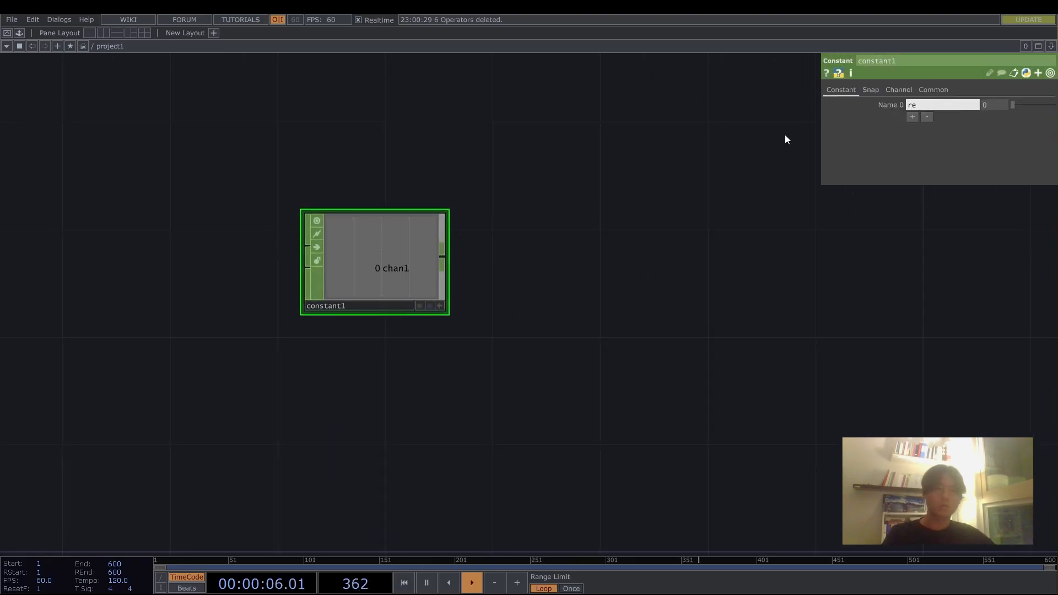
type("sx")
left_click(912, 117)
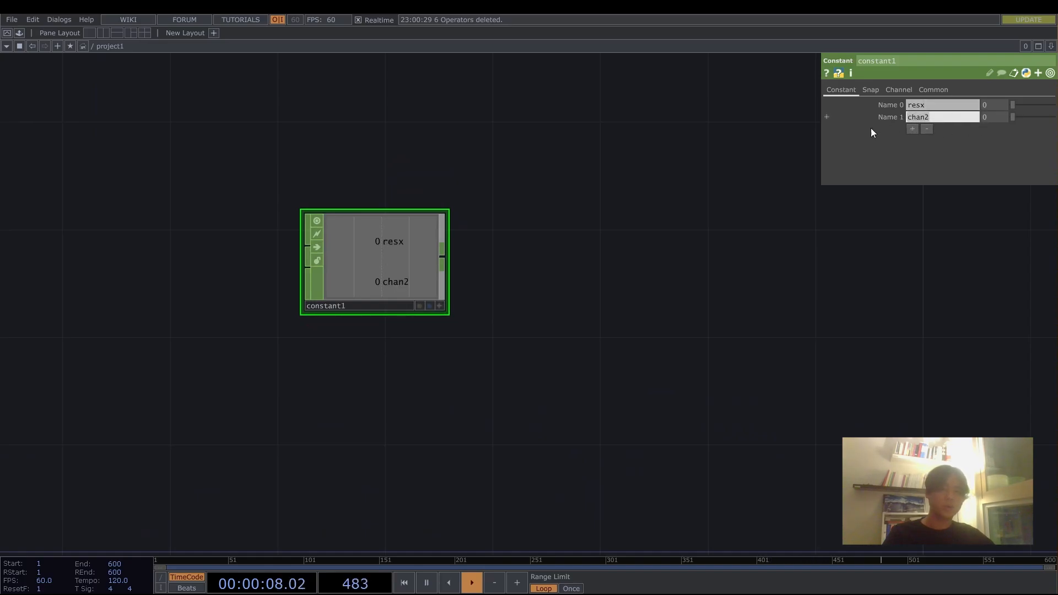
type("resy")
key("Return")
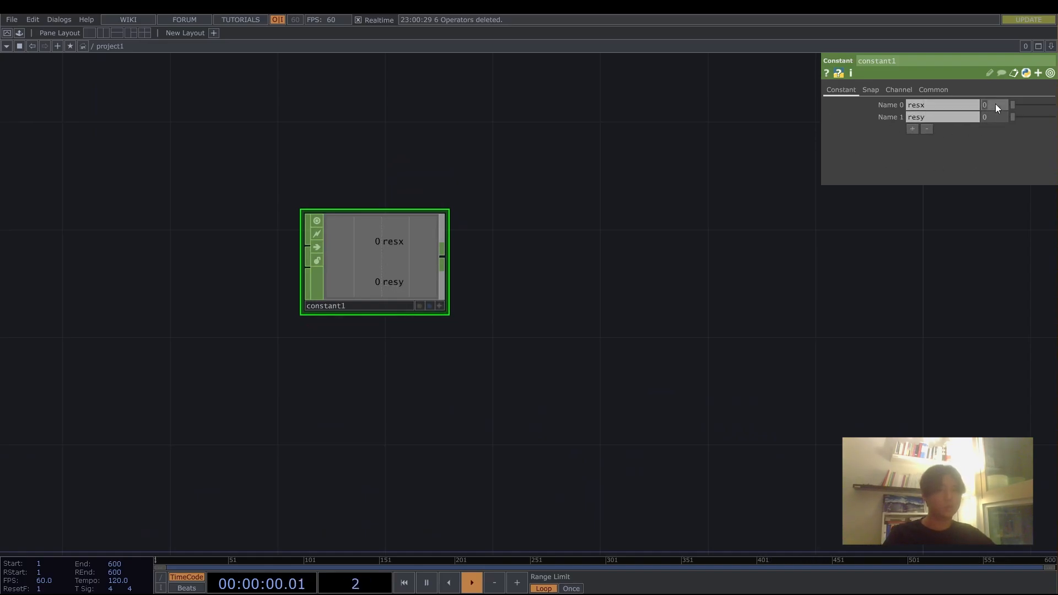
Step: Set the Constant's resx value to 40 and its resy value to 800
key("Tab")
key("Tab")
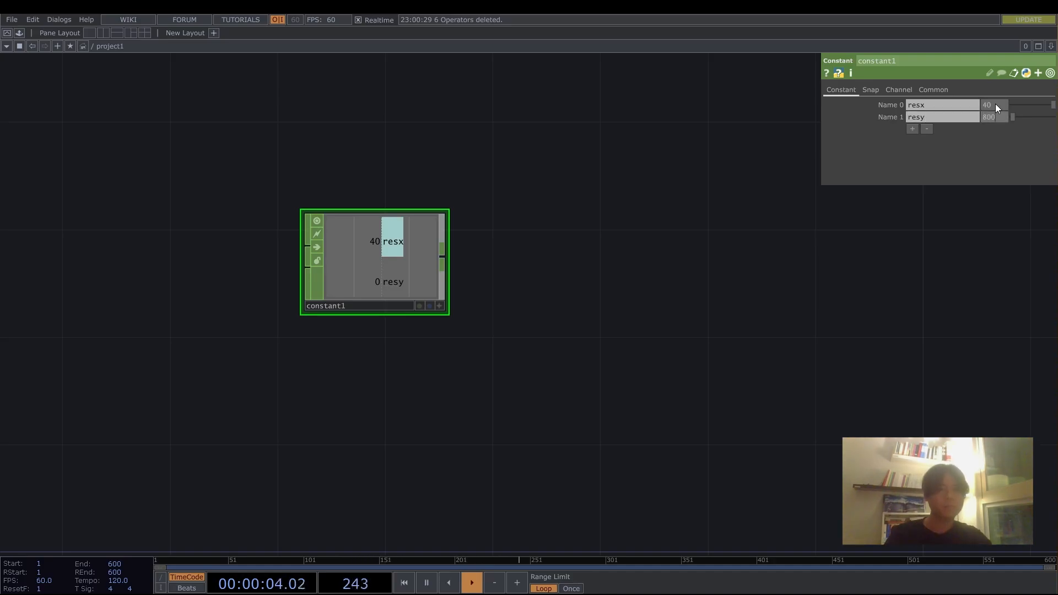
key("Return")
Step: Add a Ramp TOP and place it below the Constant CHOP
left_click_drag(479, 349, 508, 253)
scroll(508, 242, "down", 4)
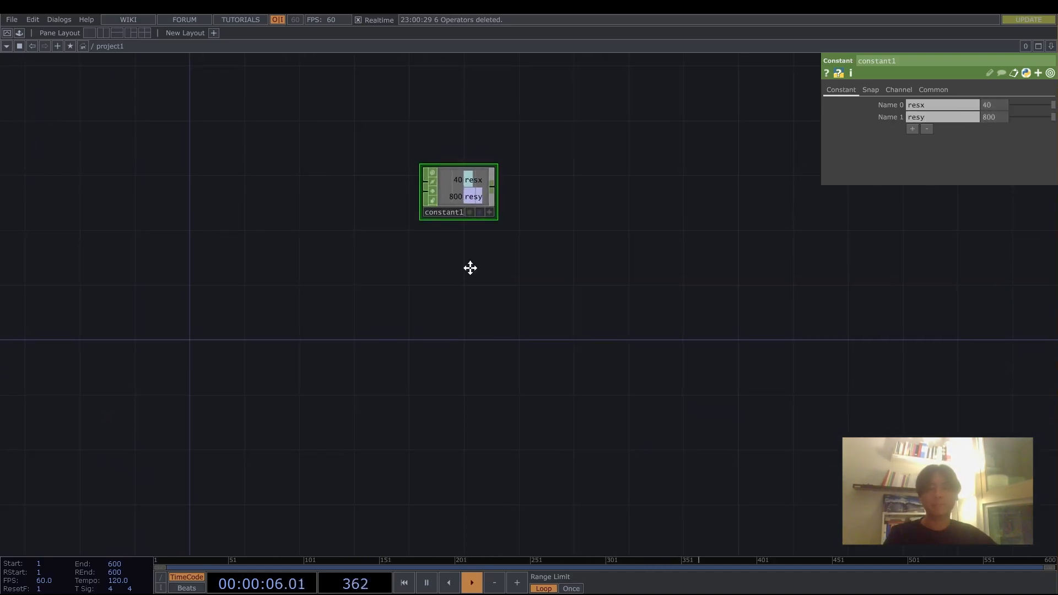
key("Tab")
left_click(310, 128)
type("ramp")
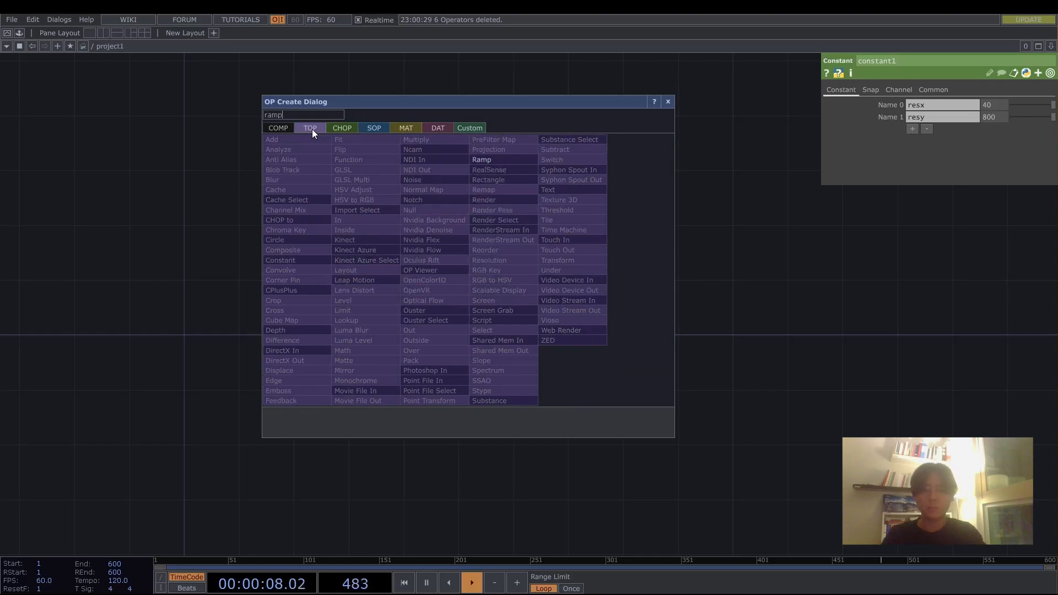
key("Return")
left_click_drag(315, 141, 452, 295)
Step: Duplicate the ramp, set the copy's type to Vertical and place it directly beneath the original
key("ctrl+c")
key("ctrl+v")
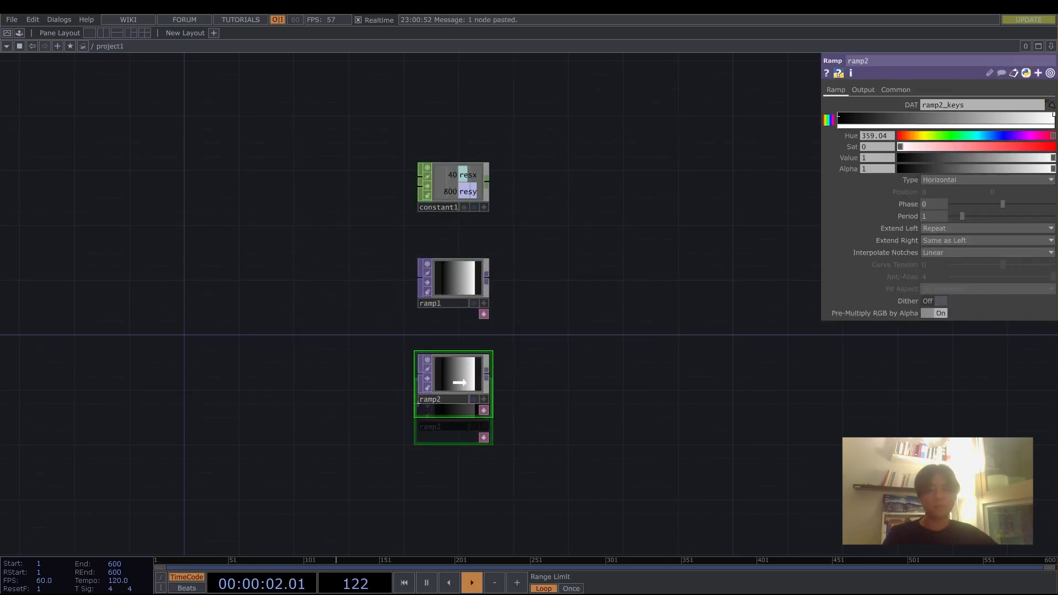
left_click(418, 406)
left_click(958, 179)
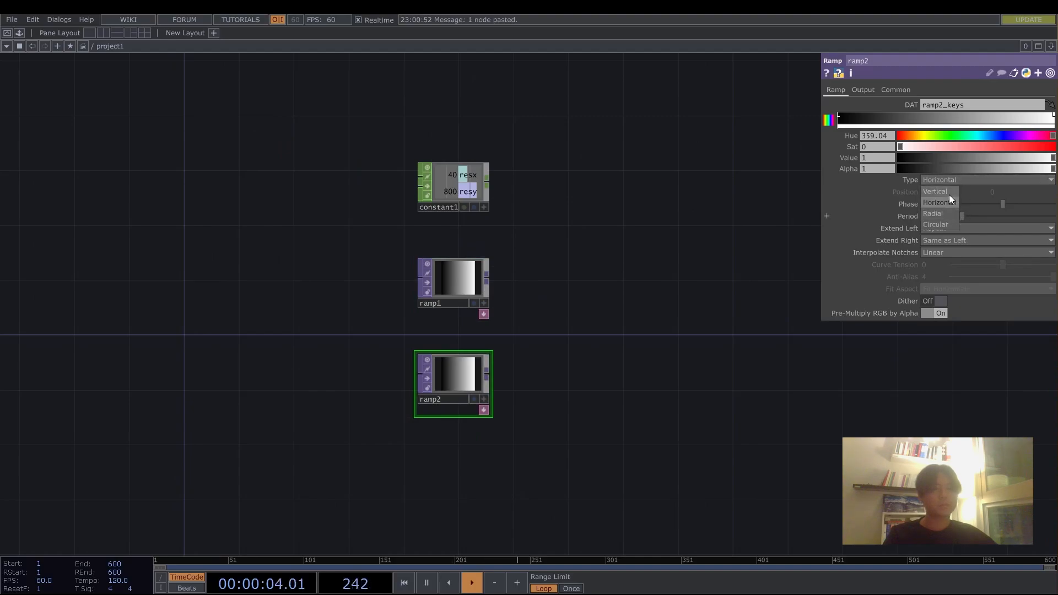
left_click(949, 193)
left_click_drag(455, 364, 455, 340)
Step: Set the pixel format of both ramp1 and ramp2 to 32-bit float (RGBA)
left_click(452, 293)
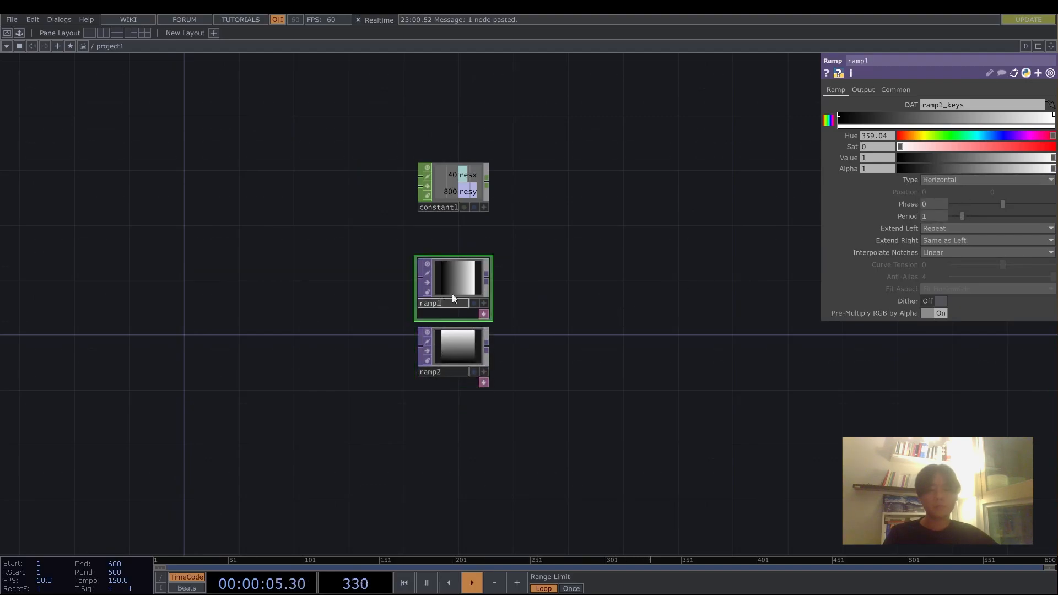
left_click(896, 90)
left_click(974, 227)
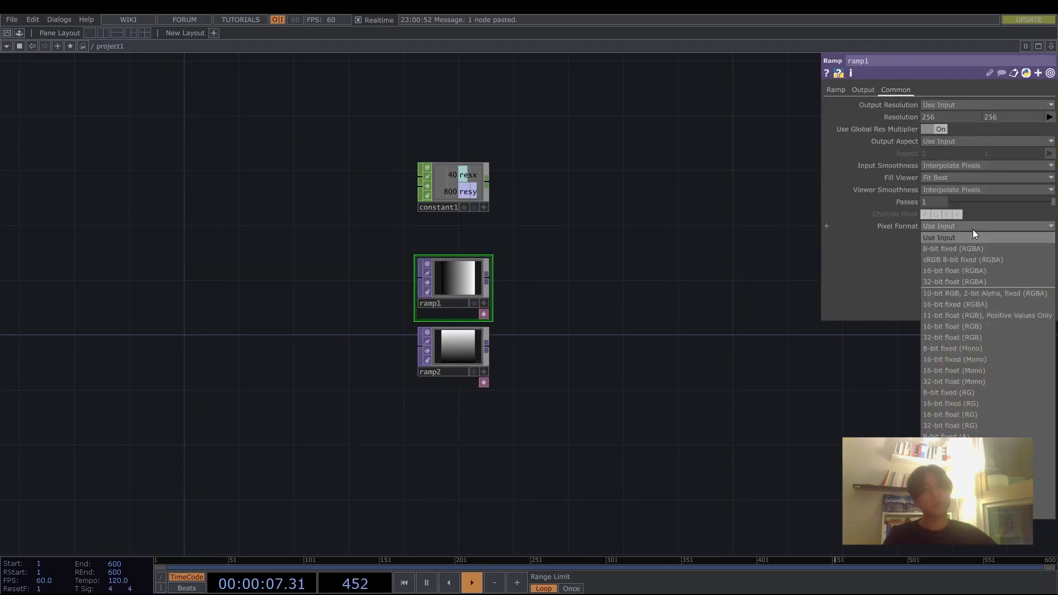
left_click(972, 283)
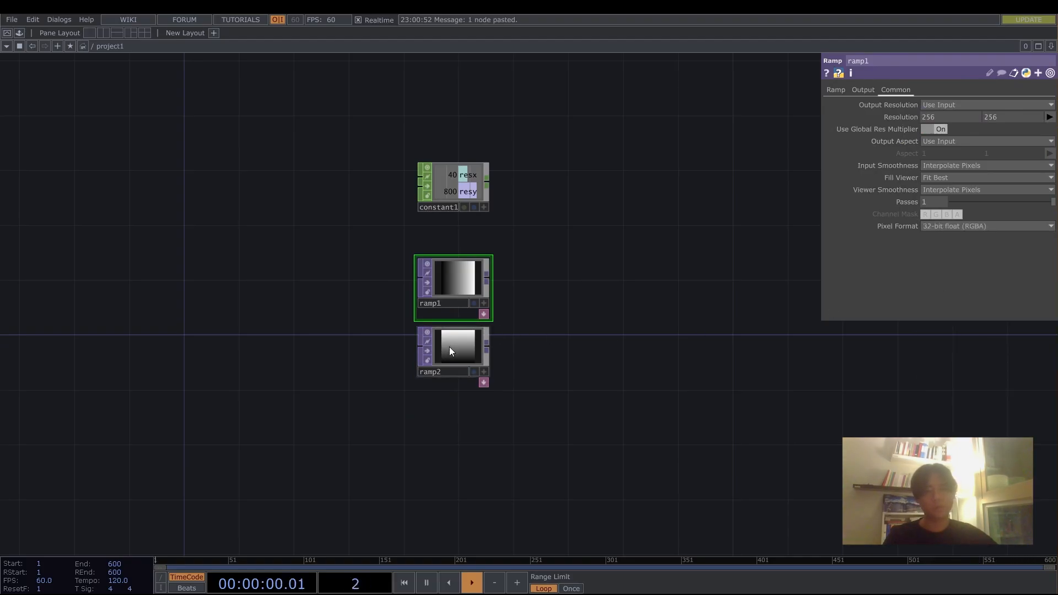
left_click(455, 350)
left_click(896, 90)
left_click(1008, 227)
left_click(964, 288)
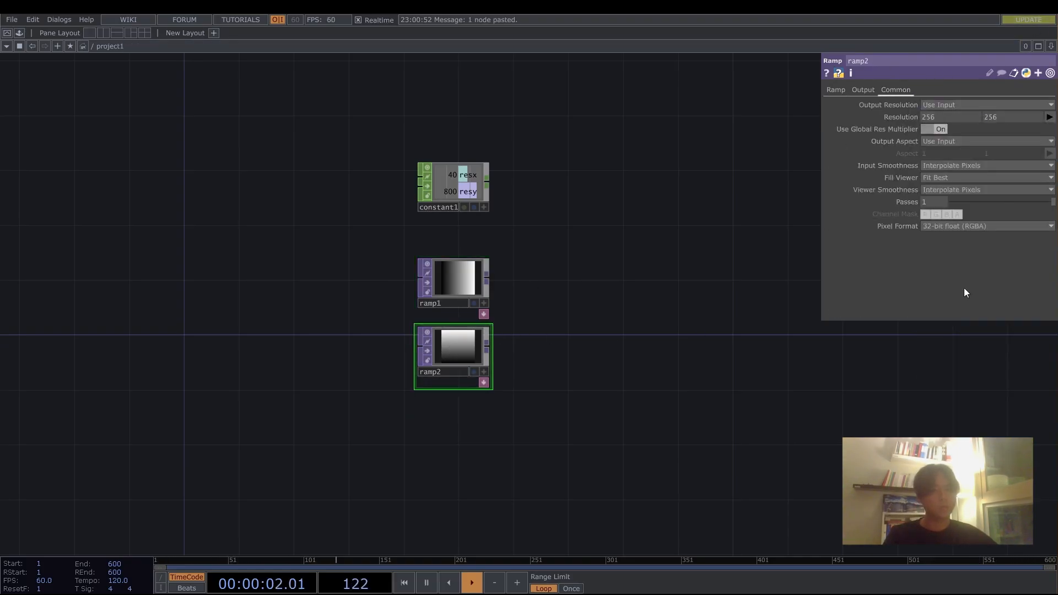
scroll(417, 345, "up", 3)
middle_click_drag(496, 258, 648, 220)
left_click(944, 226)
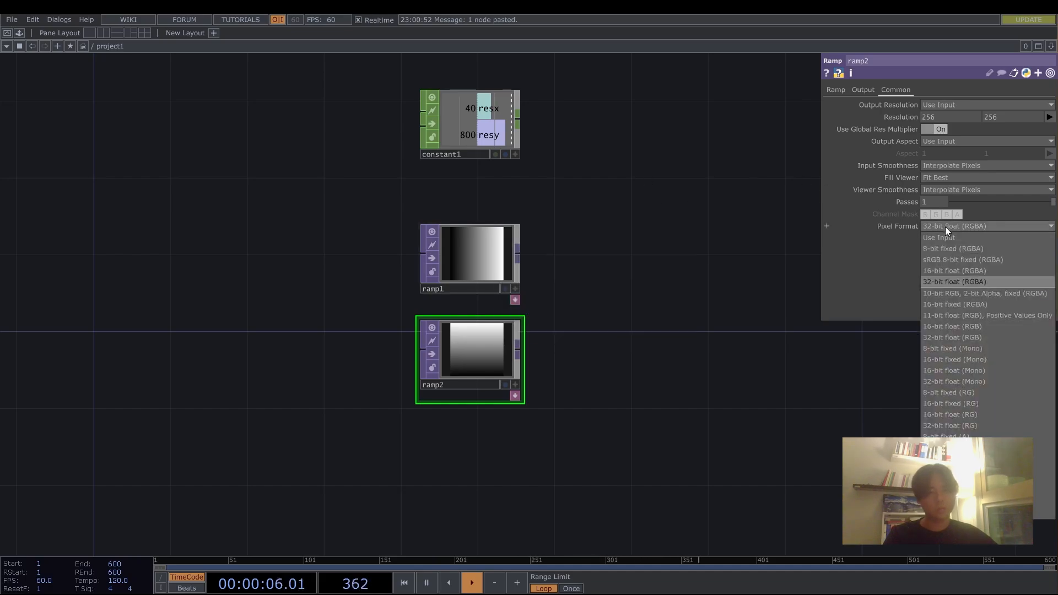
left_click(673, 209)
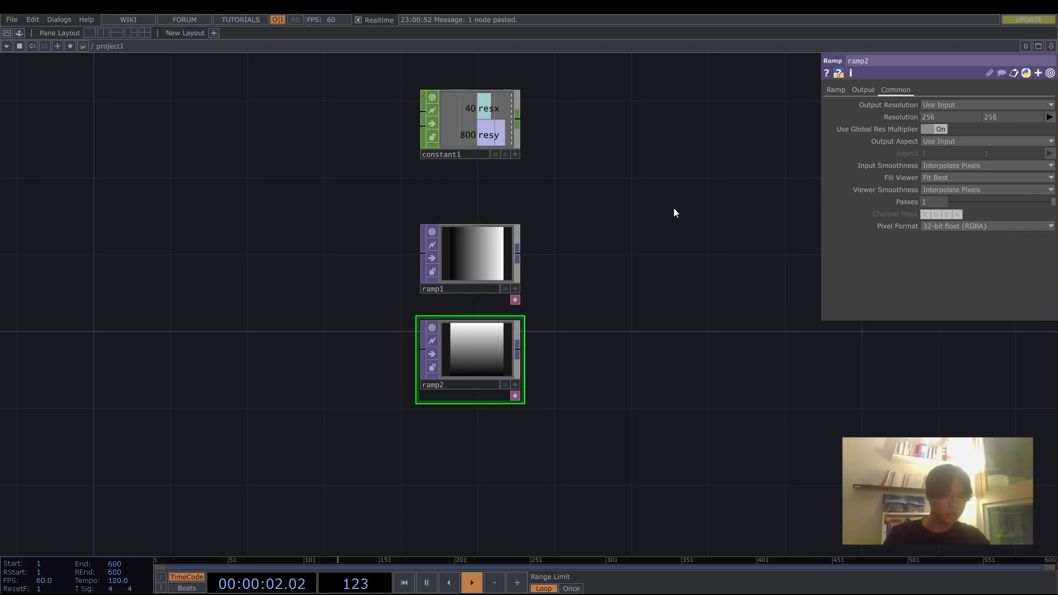
Step: Add a Reorder TOP beside the ramps and connect ramp1 to its first input and ramp2 to its second
middle_click_drag(486, 246, 574, 382)
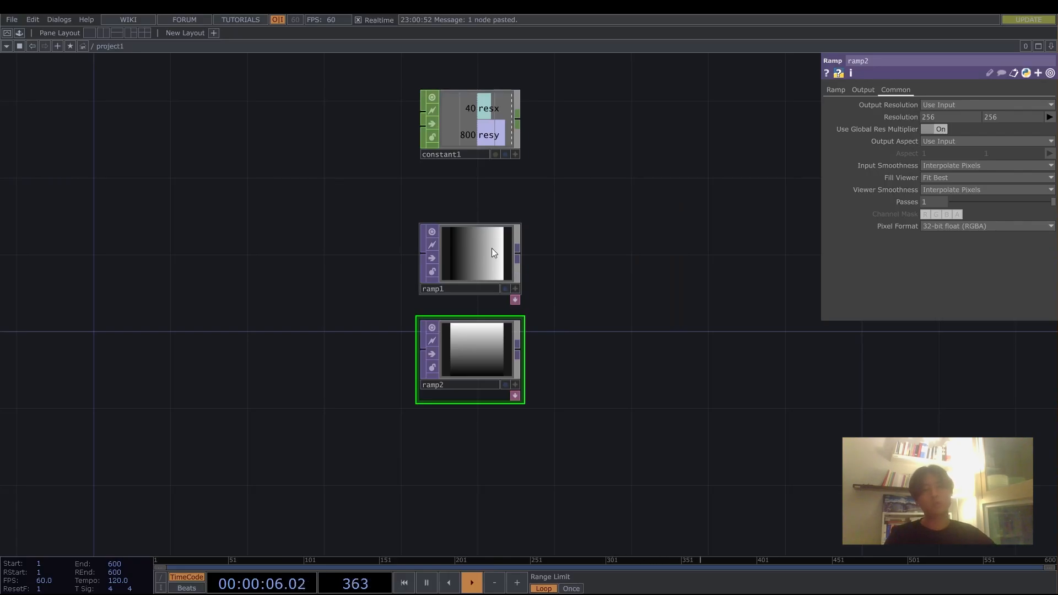
scroll(509, 312, "up", 3)
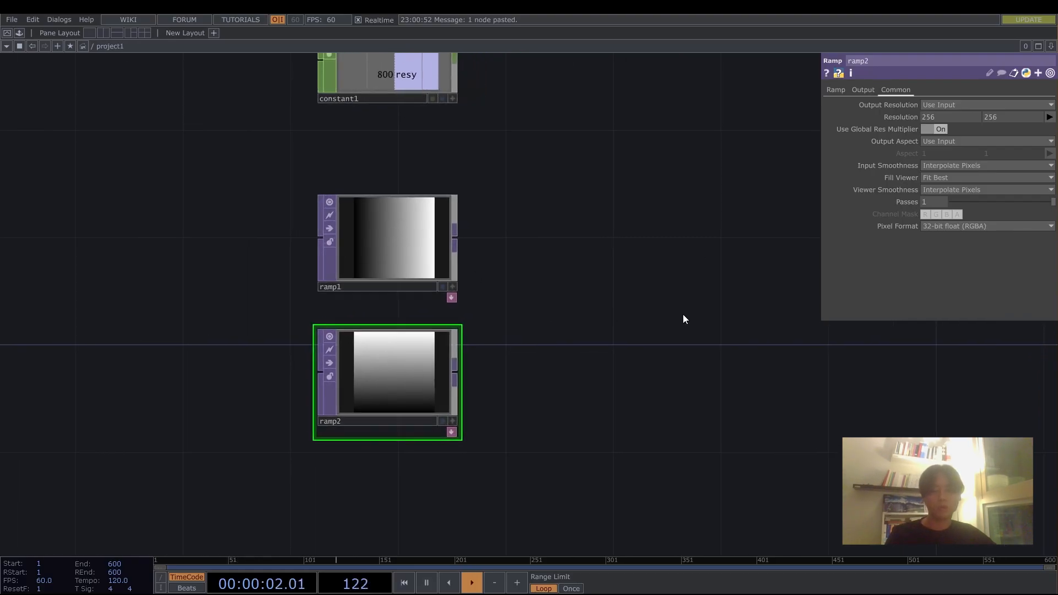
key("Tab")
type("re")
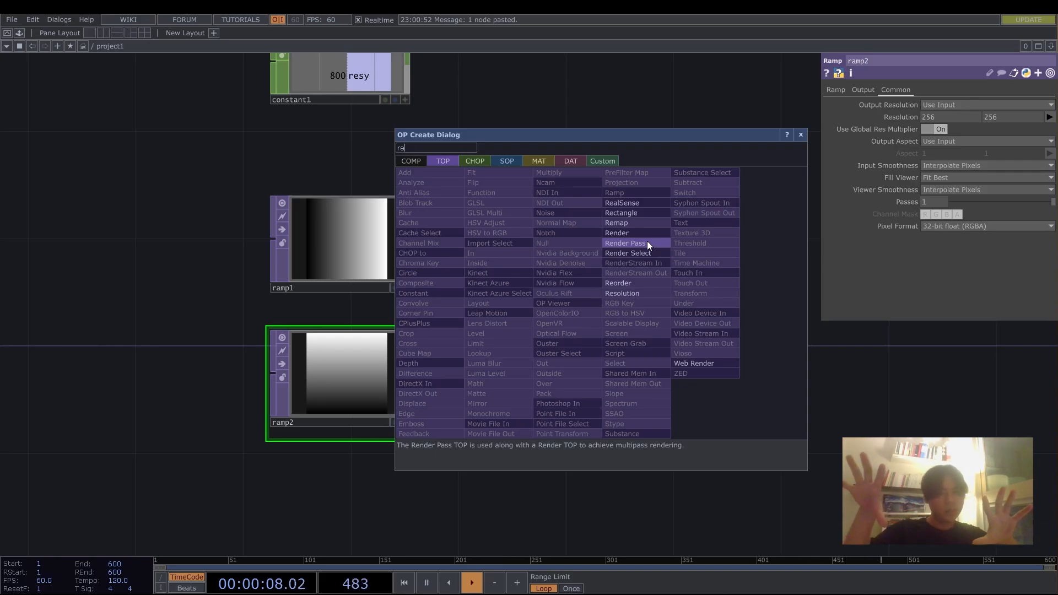
left_click(631, 282)
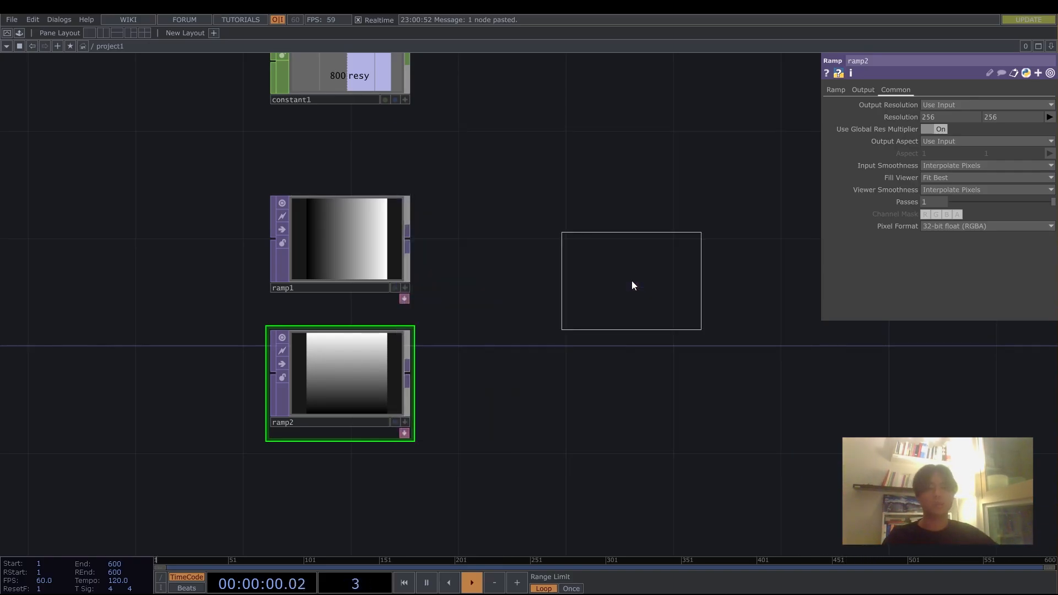
left_click(573, 308)
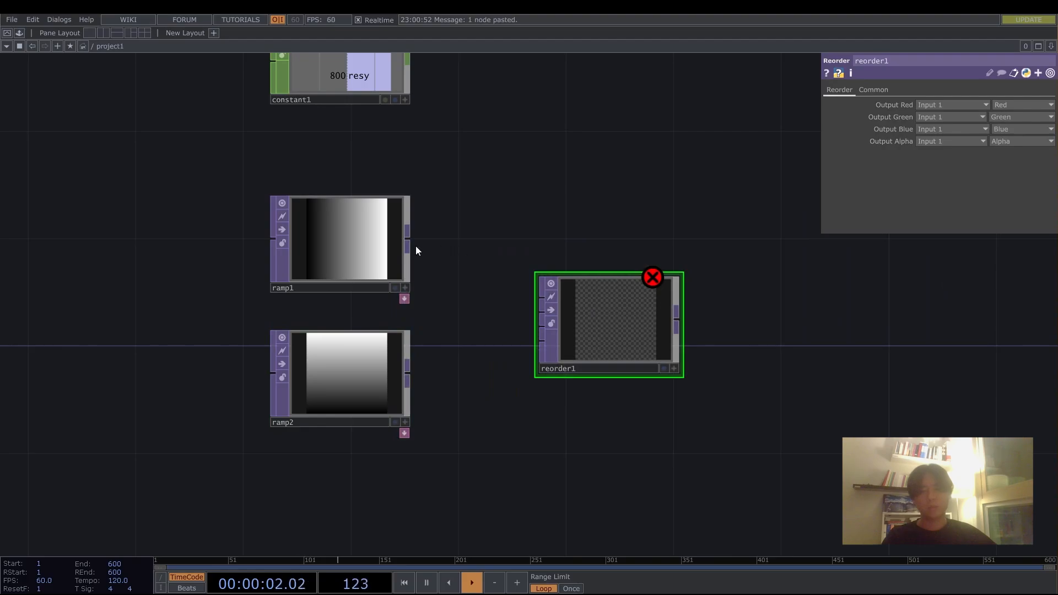
left_click_drag(408, 240, 543, 301)
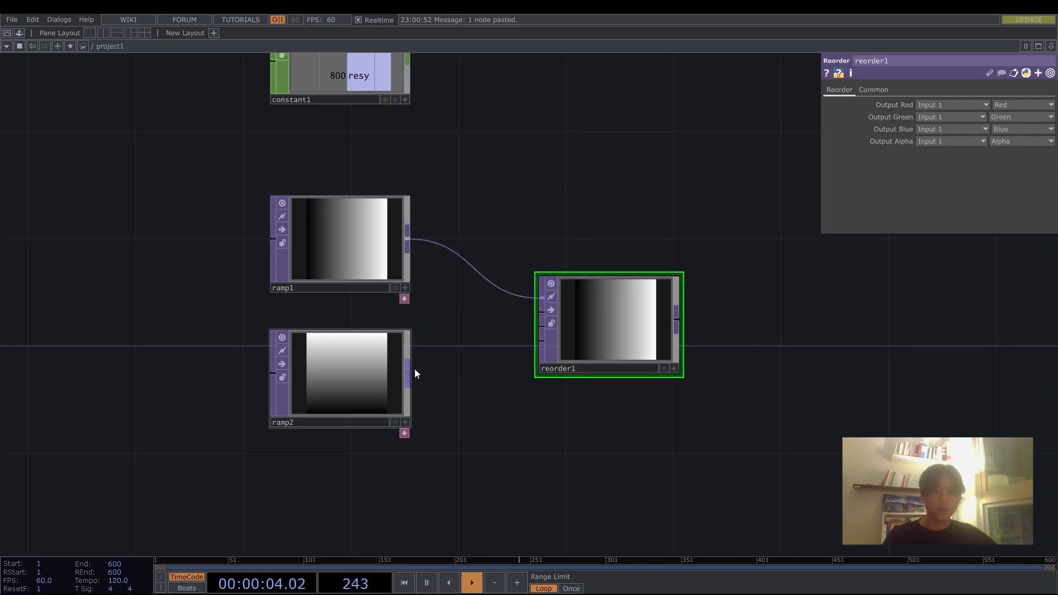
left_click_drag(415, 370, 525, 317)
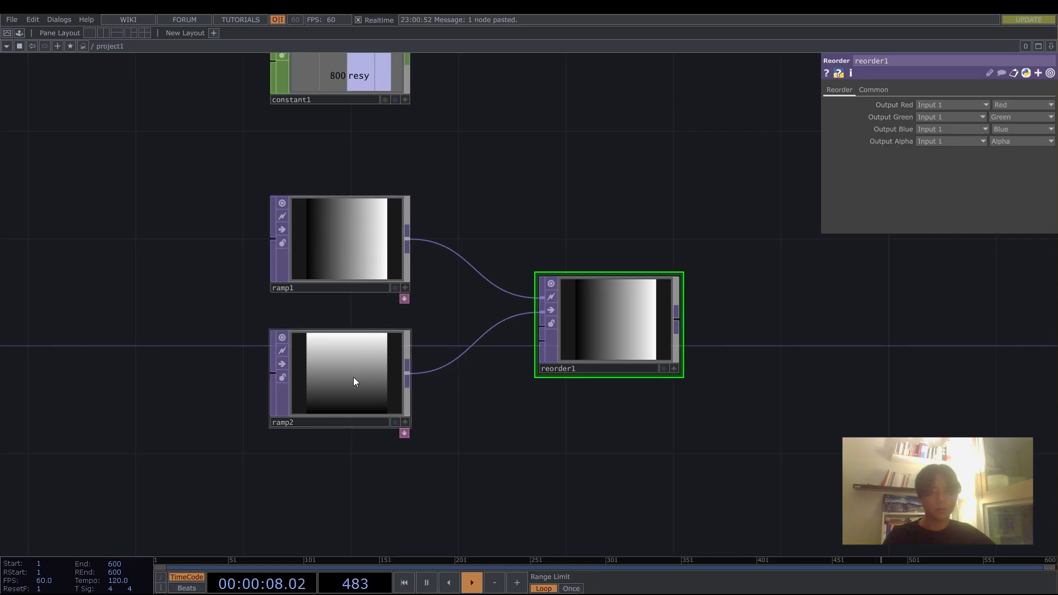
Step: Set the Reorder's Output Green source to Input 2 and its Output Blue channel to Zero
left_click(952, 129)
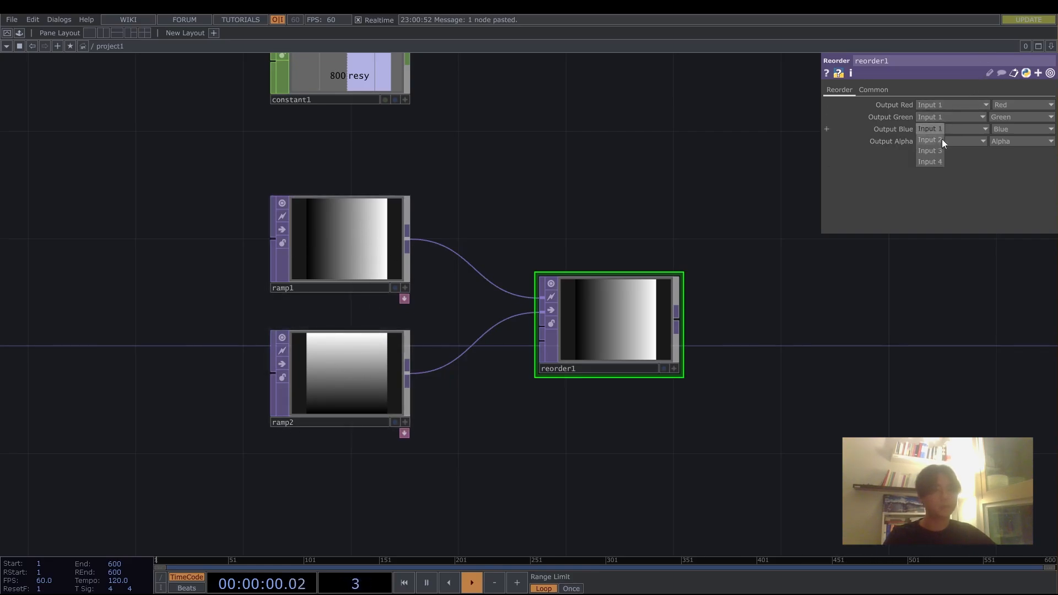
left_click(938, 140)
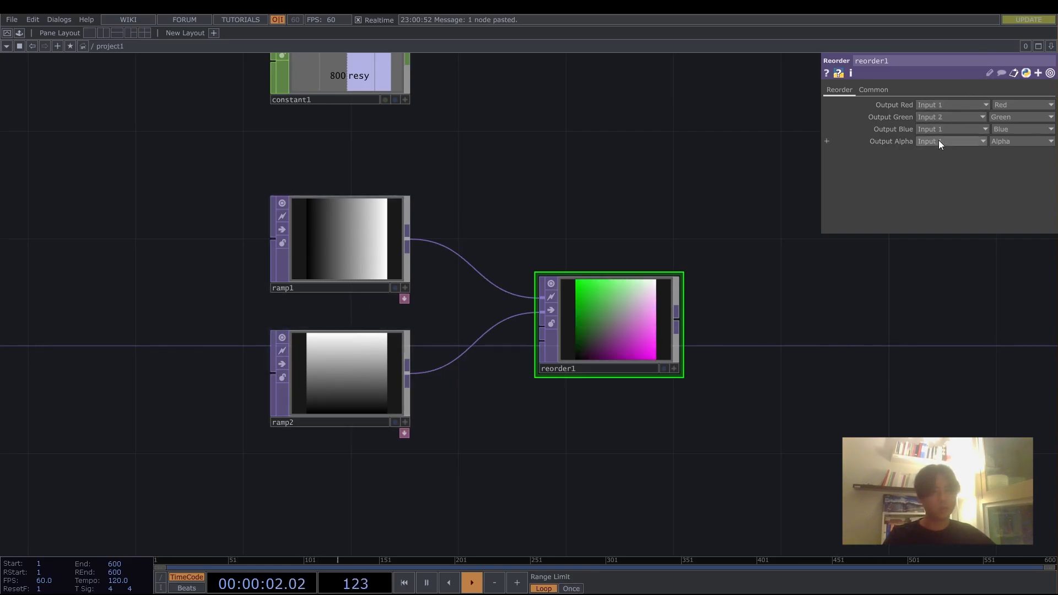
left_click(948, 129)
left_click(997, 128)
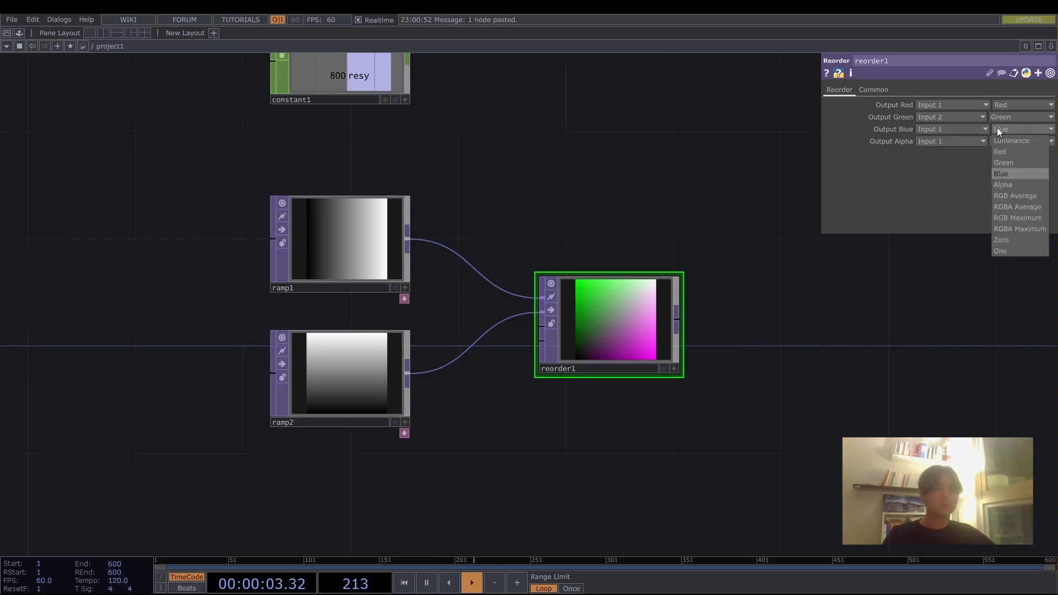
left_click(1020, 240)
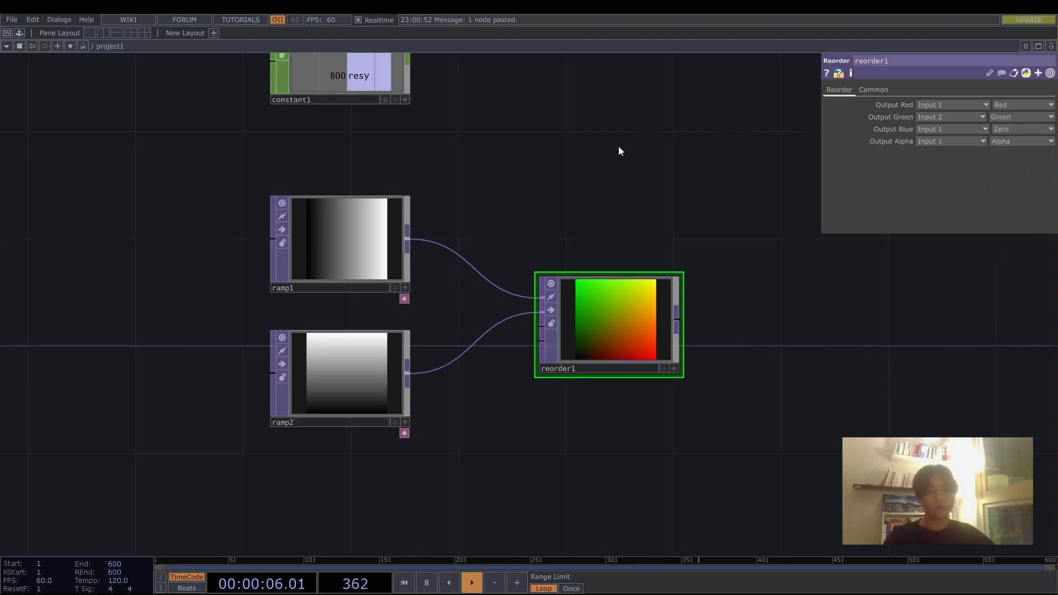
Step: Append a Null TOP to the output of reorder1
left_click_drag(619, 147, 568, 114)
left_click_drag(591, 303, 617, 303)
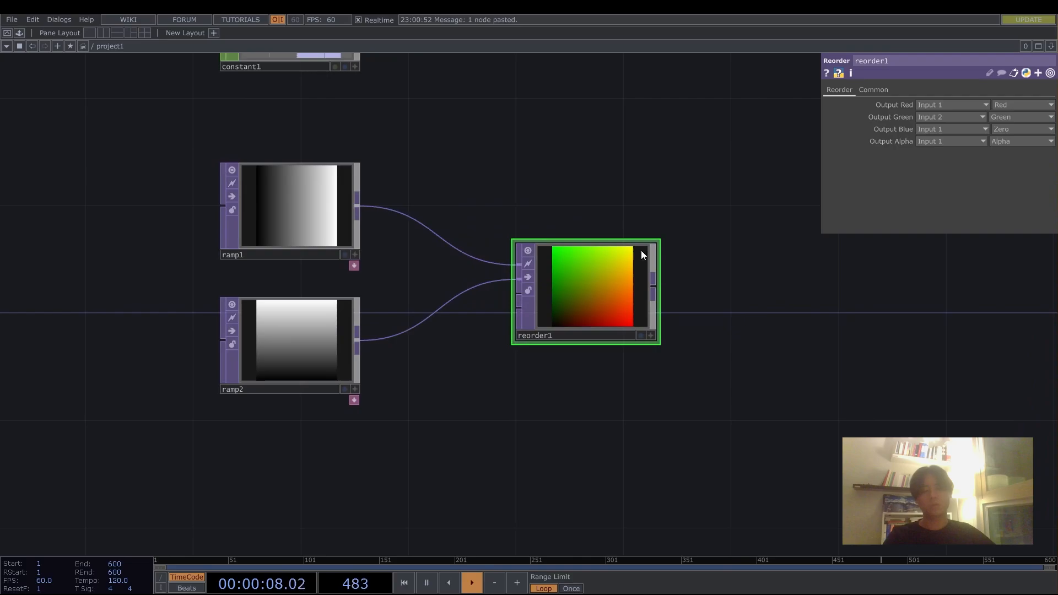
right_click(652, 279)
left_click(836, 287)
left_click_drag(768, 403, 231, 336)
Step: Display the Null TOP's image as 3D points in its viewer and inspect the point grid
left_click_drag(296, 216, 345, 217)
right_click(345, 216)
left_click(421, 298)
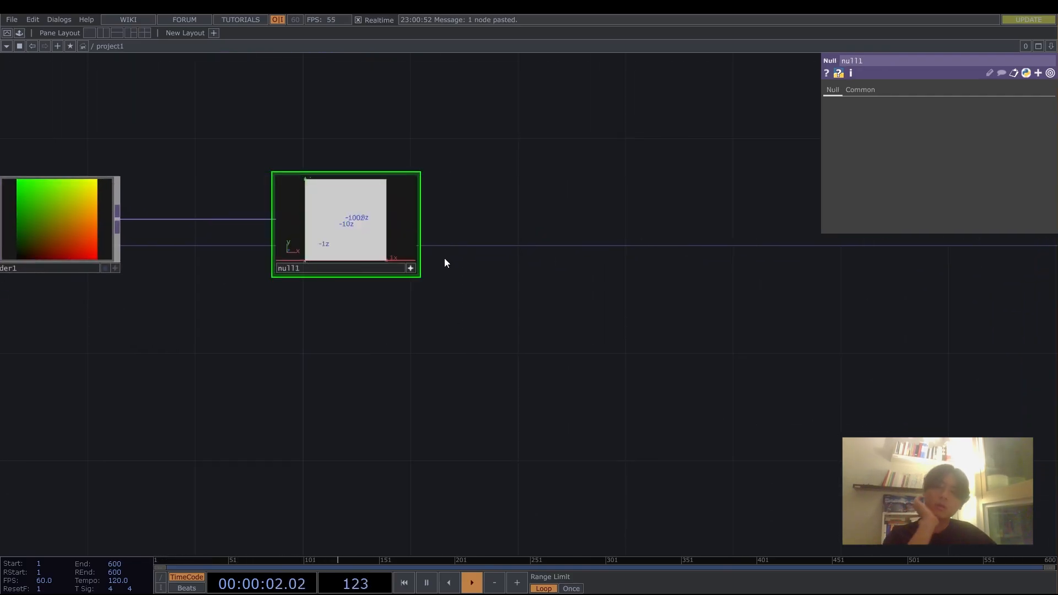
left_click_drag(500, 286, 647, 295)
left_click_drag(498, 259, 529, 243)
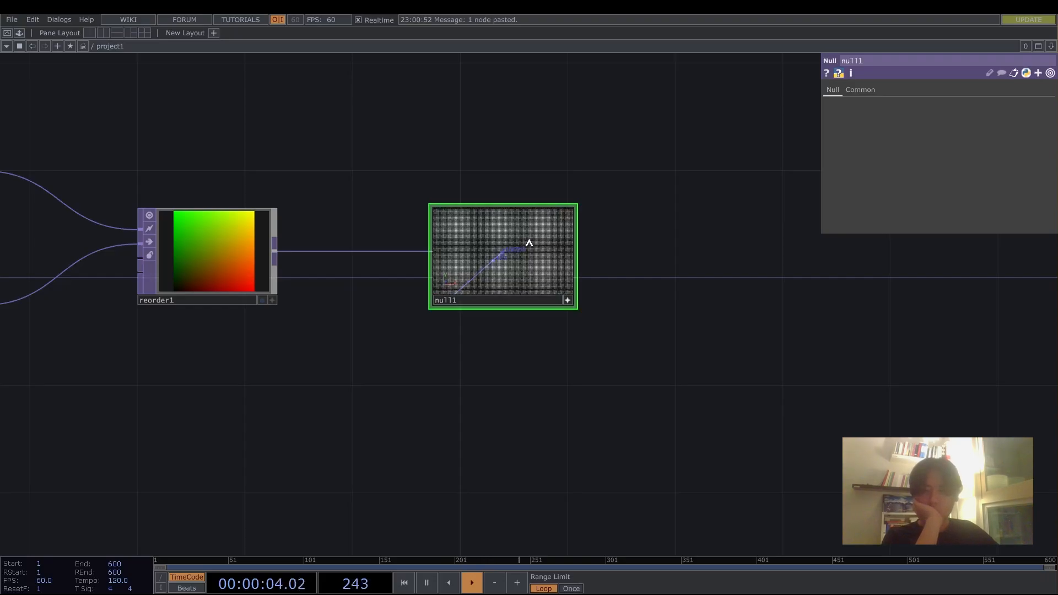
scroll(626, 239, "up", 5)
scroll(716, 300, "down", 6)
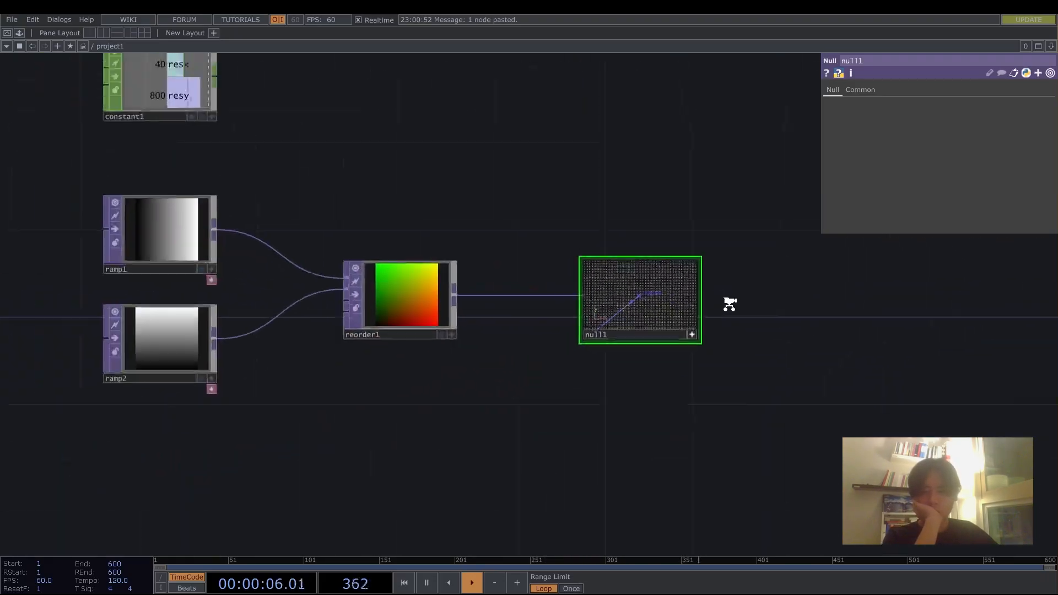
scroll(725, 325, "up", 5)
middle_click(563, 249)
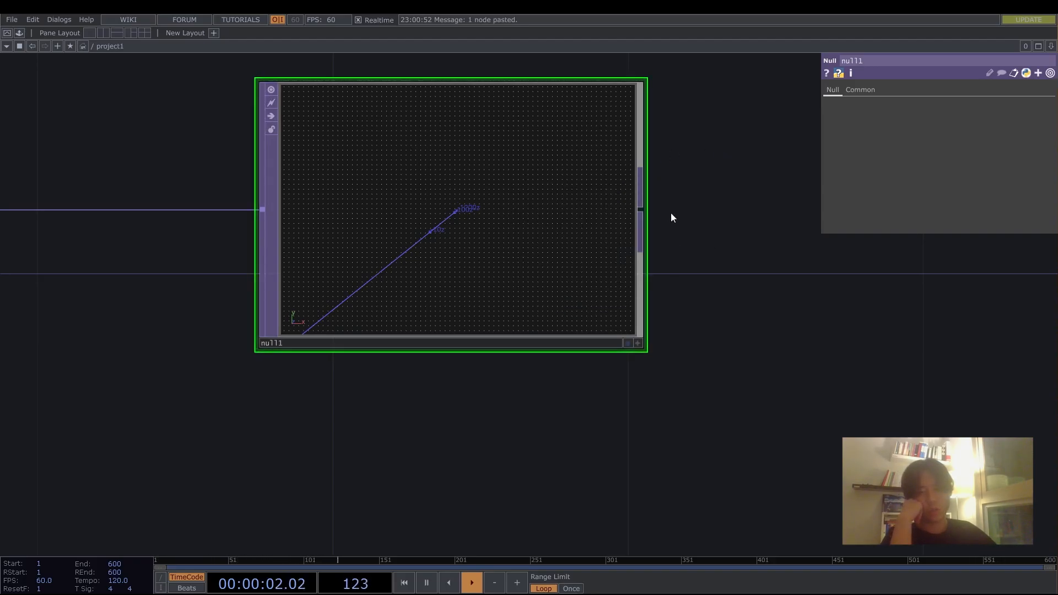
middle_click(511, 195)
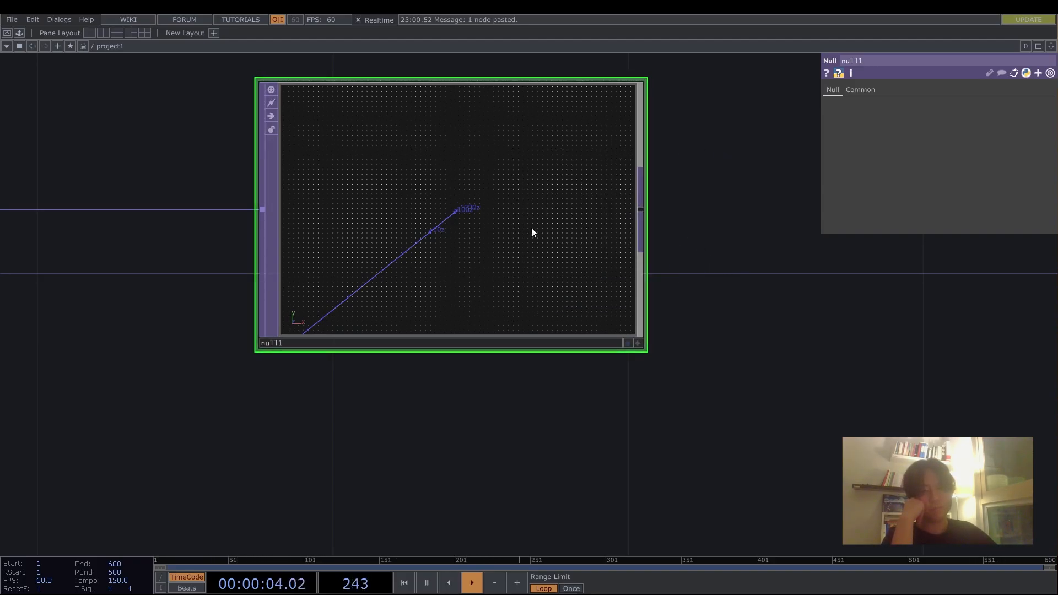
Step: Check null1's operator info for its resolution, pixel count and format
middle_click(496, 211)
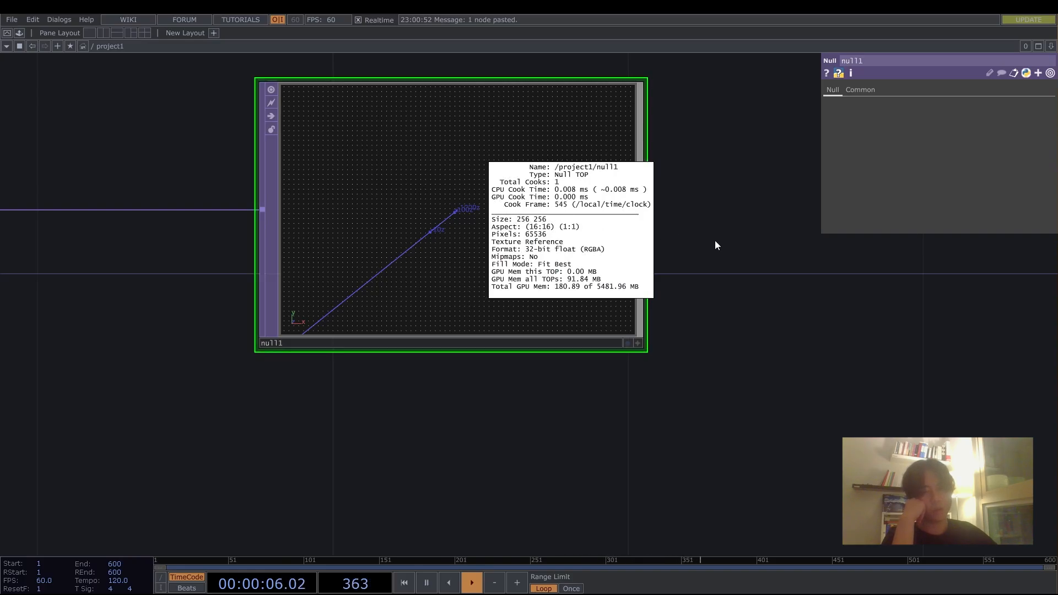
scroll(715, 241, "down", 5)
left_click_drag(478, 151, 547, 216)
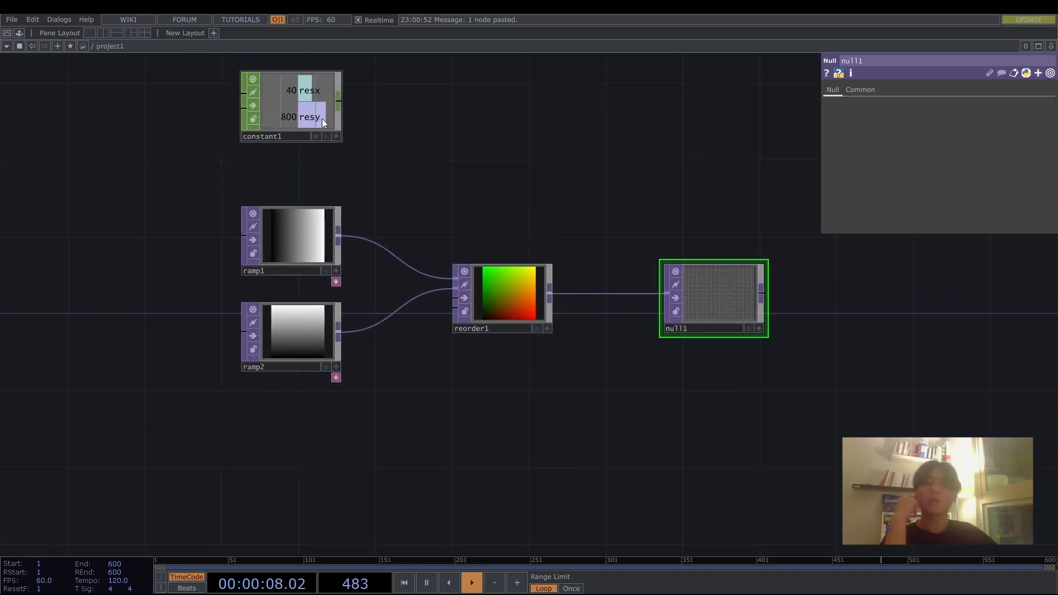
Step: Export constant1's resx and resy channels to the width and height of ramp1's Resolution
left_click(306, 103)
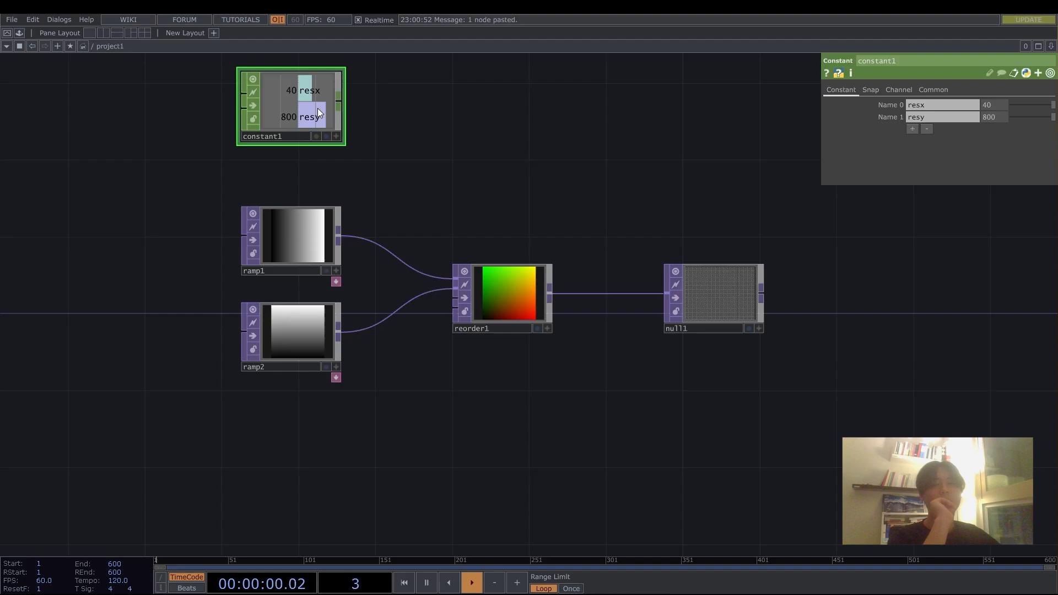
left_click(332, 137)
left_click(286, 262)
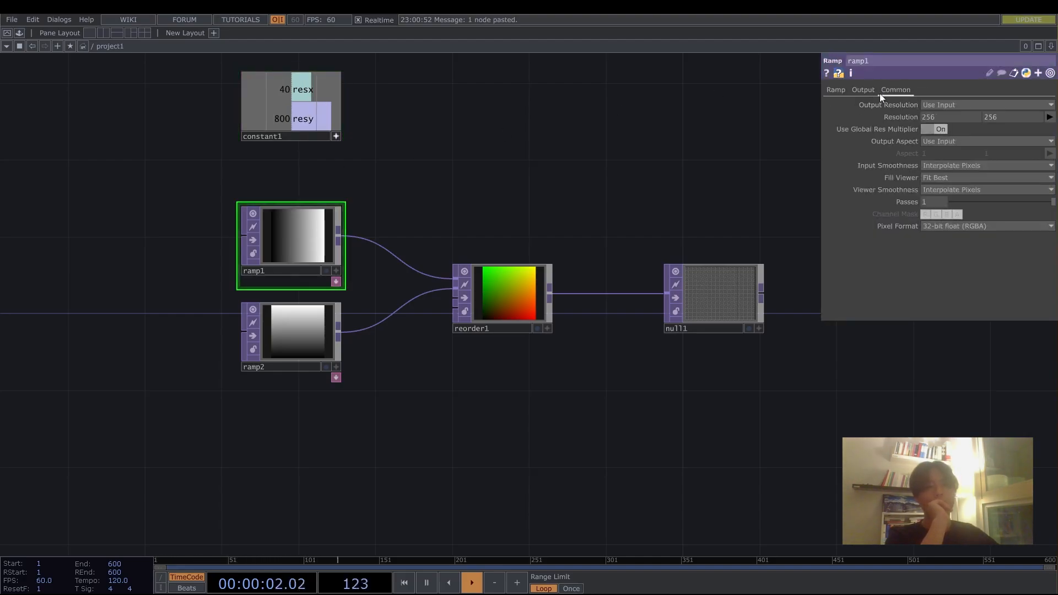
left_click_drag(309, 88, 937, 117)
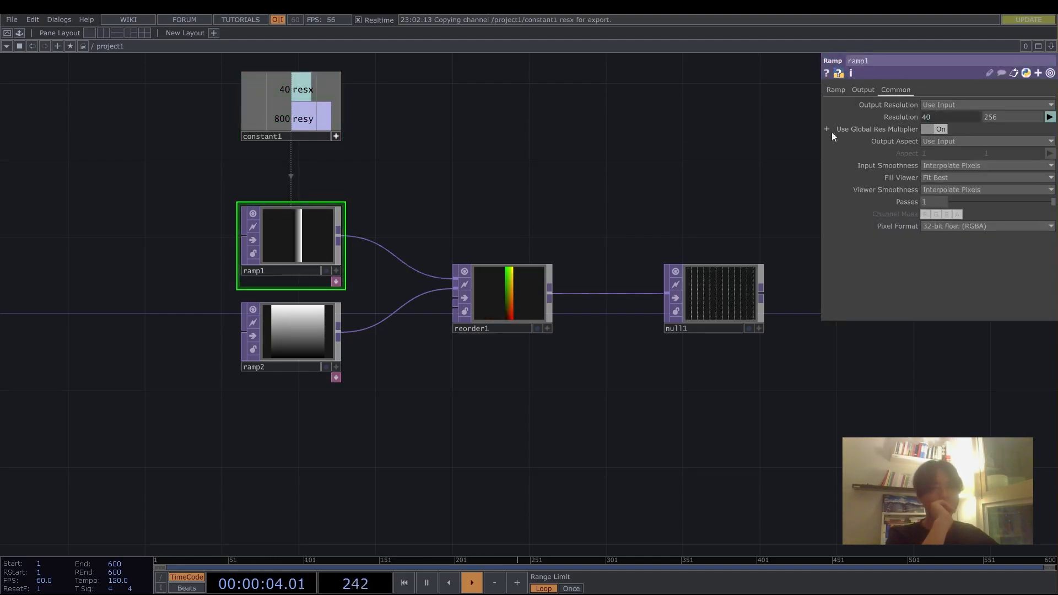
left_click_drag(303, 118, 1023, 117)
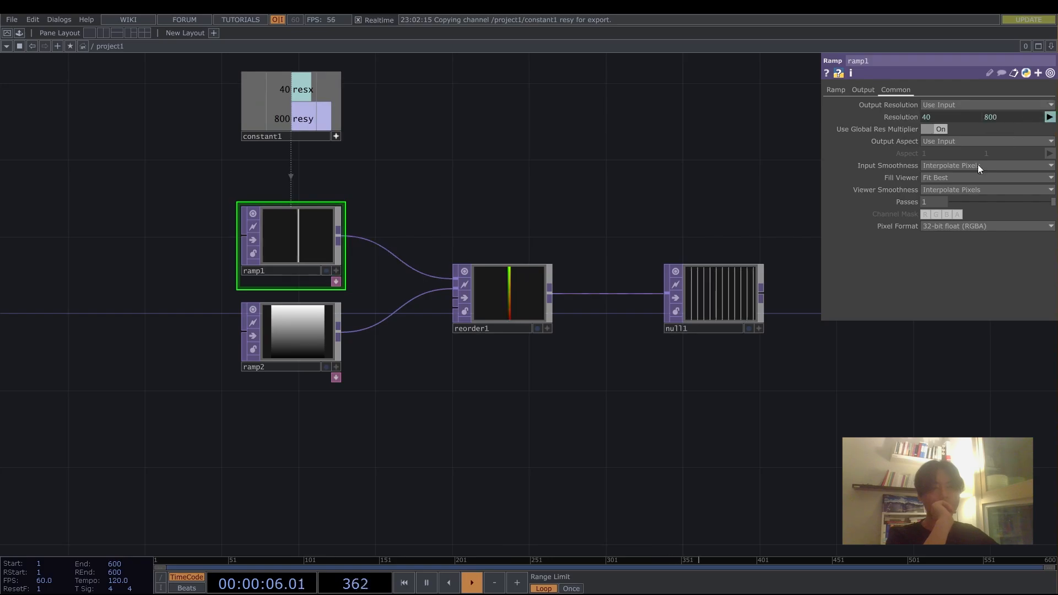
Step: Export constant1's resx and resy channels to ramp2's Resolution width and height as well
left_click(305, 327)
left_click_drag(303, 88, 937, 117)
left_click_drag(311, 119, 992, 117)
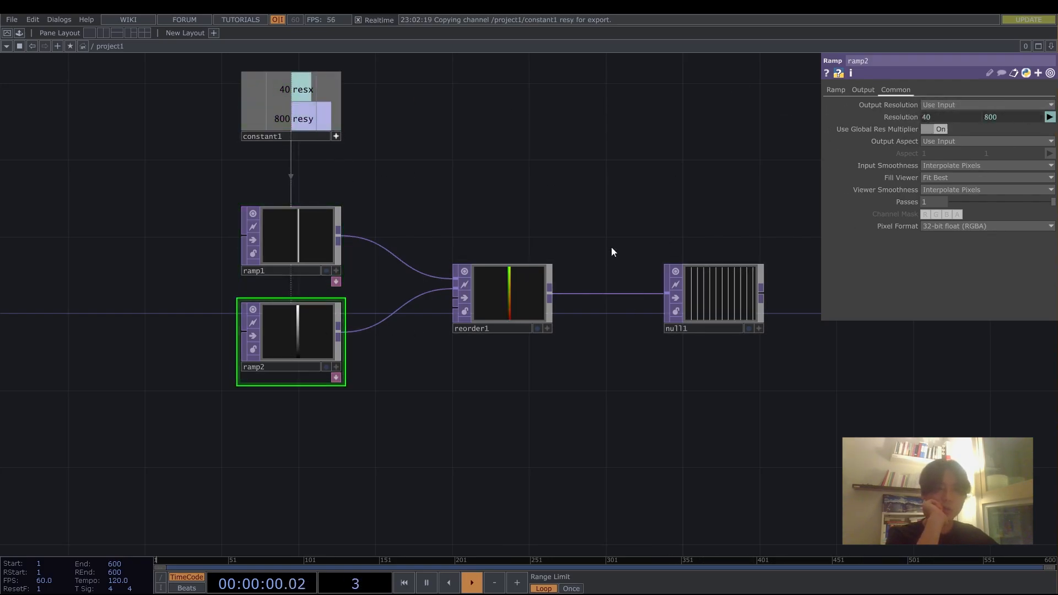
Step: Inspect the point grid in null1's viewer and check the operator info for its size and pixel count
left_click_drag(611, 247, 528, 221)
left_click(642, 296)
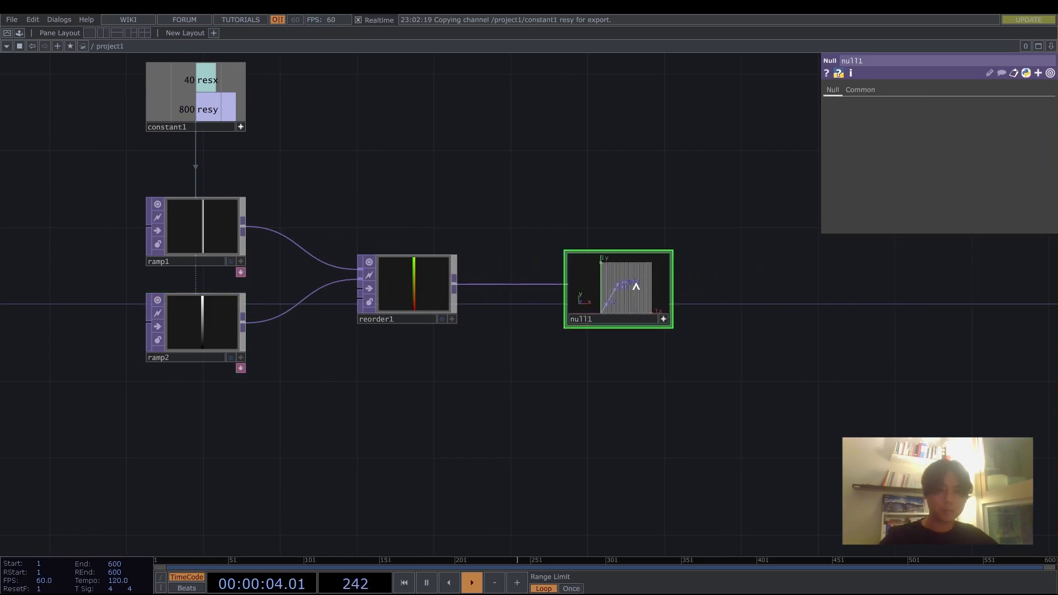
scroll(748, 292, "up", 3)
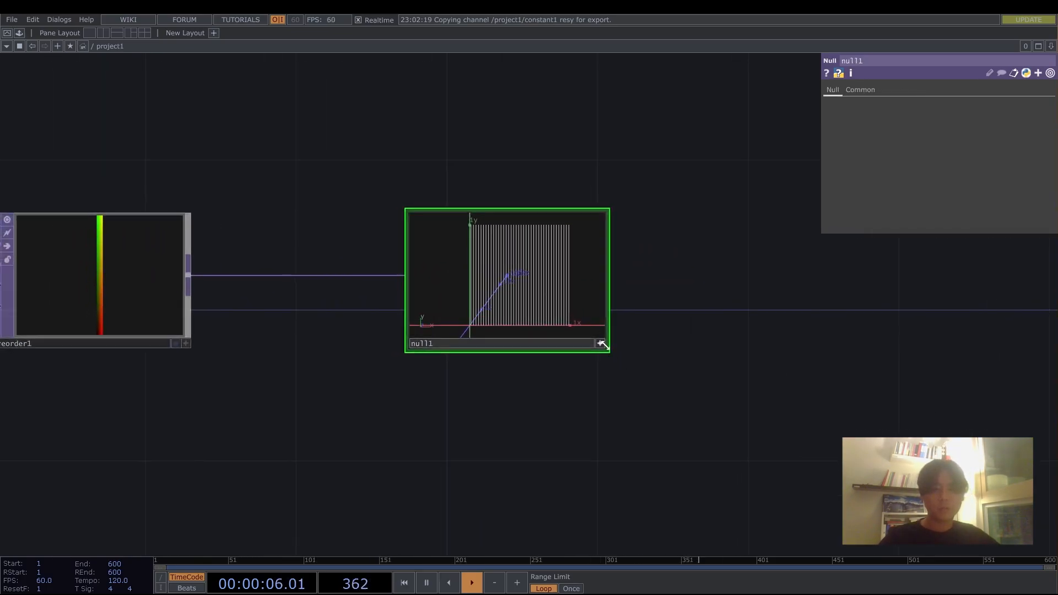
middle_click(611, 295)
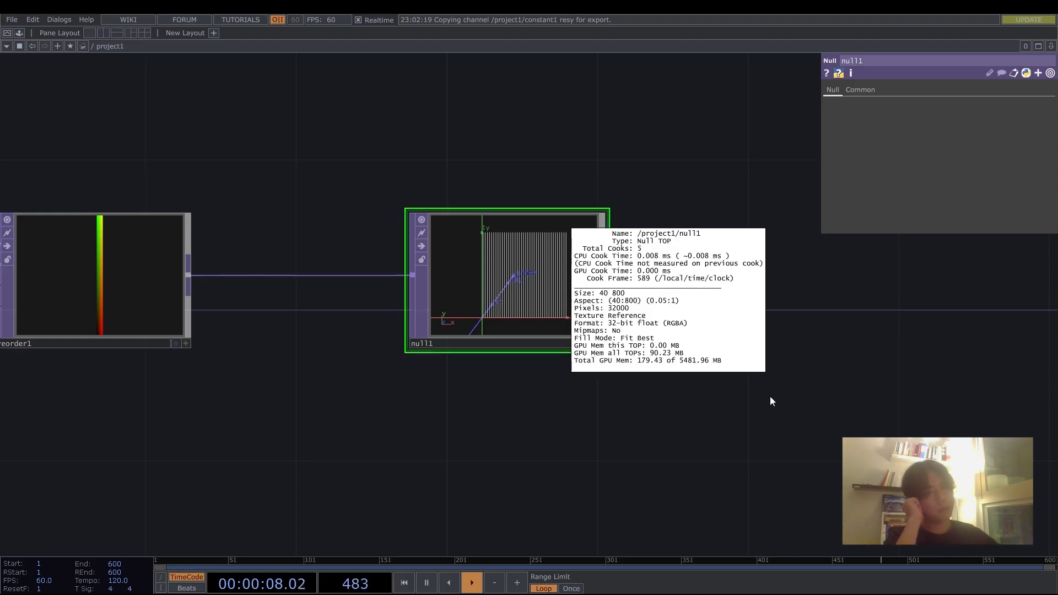
scroll(770, 402, "down", 5)
scroll(794, 435, "up", 2)
scroll(788, 425, "up", 2)
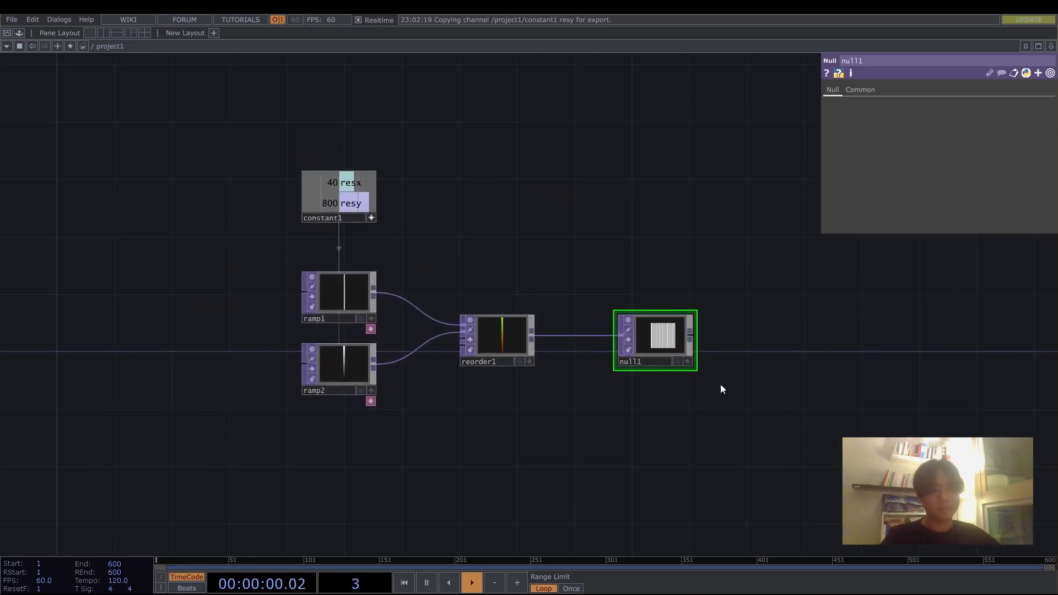
Step: Add a Box SOP in the empty network area above null1
left_click_drag(762, 393, 588, 367)
left_click_drag(677, 251, 557, 375)
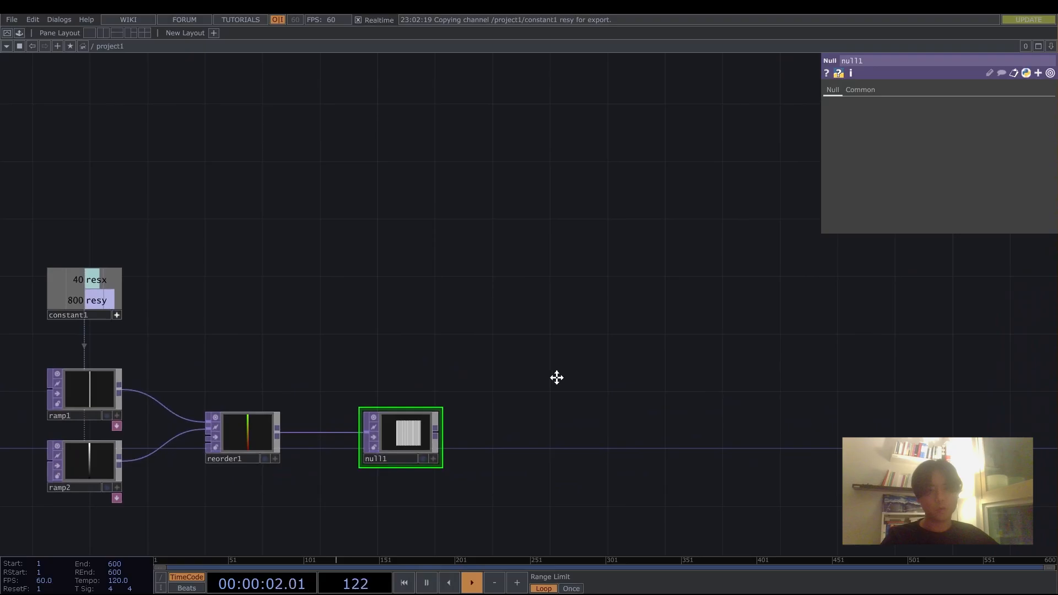
key("Tab")
left_click(469, 240)
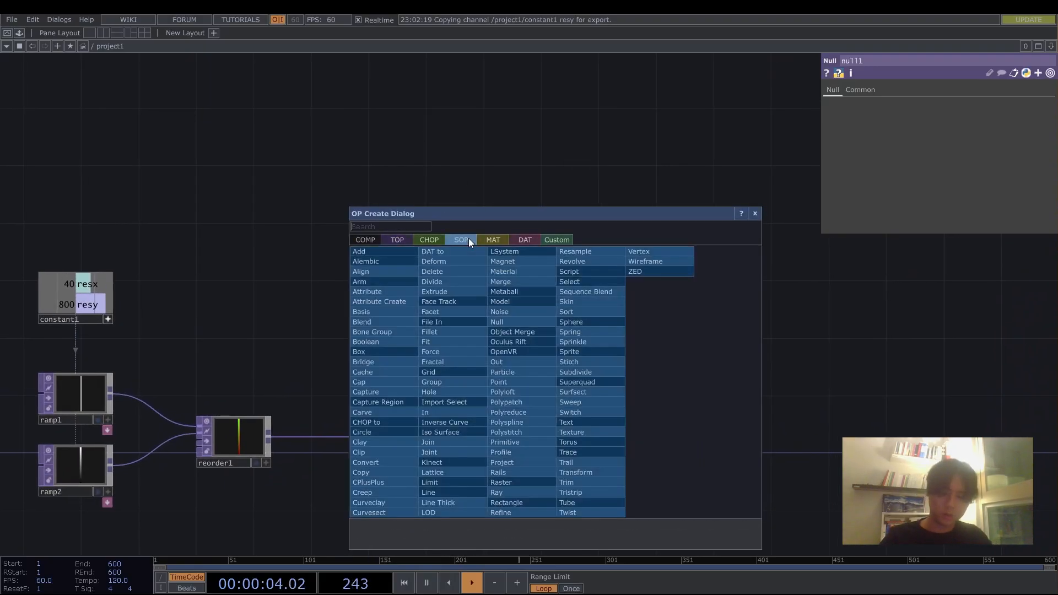
type("box")
key("Return")
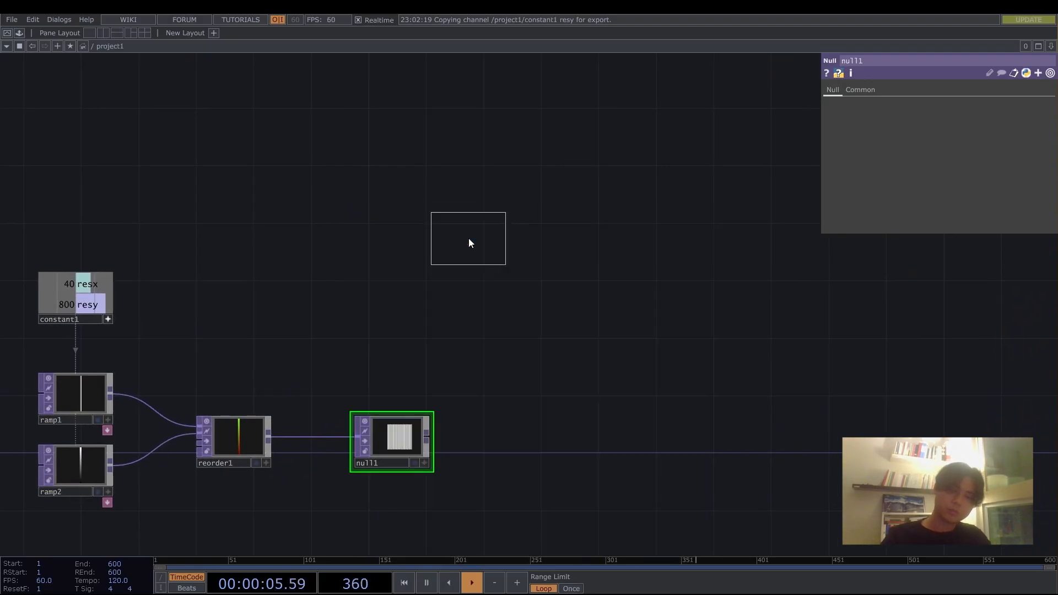
left_click(465, 239)
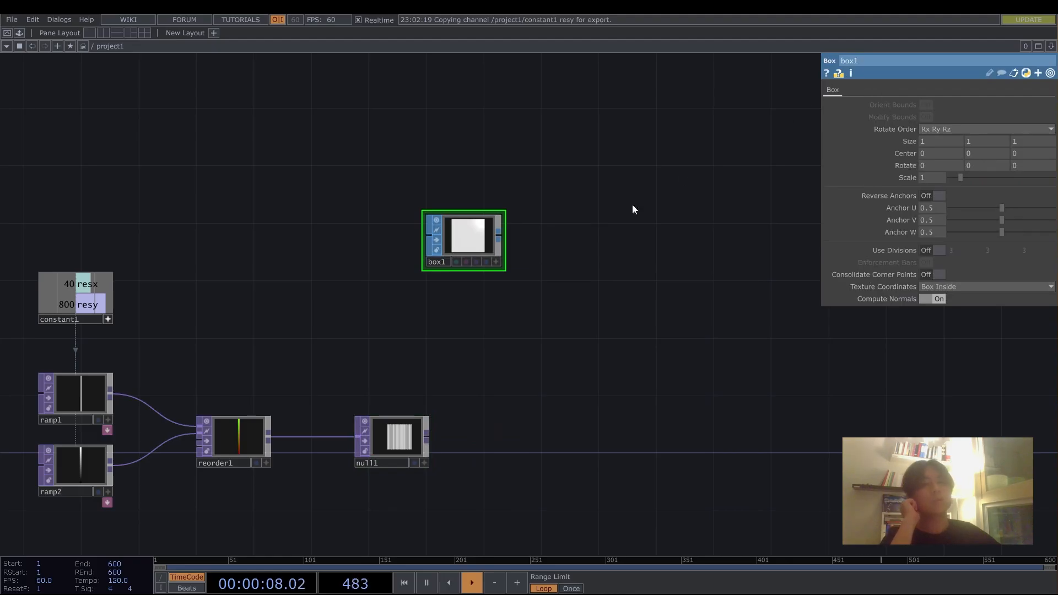
Step: Append a Transform SOP to box1 with a Uniform Scale of 0.001
left_click(498, 237)
left_click(603, 248)
type("tr")
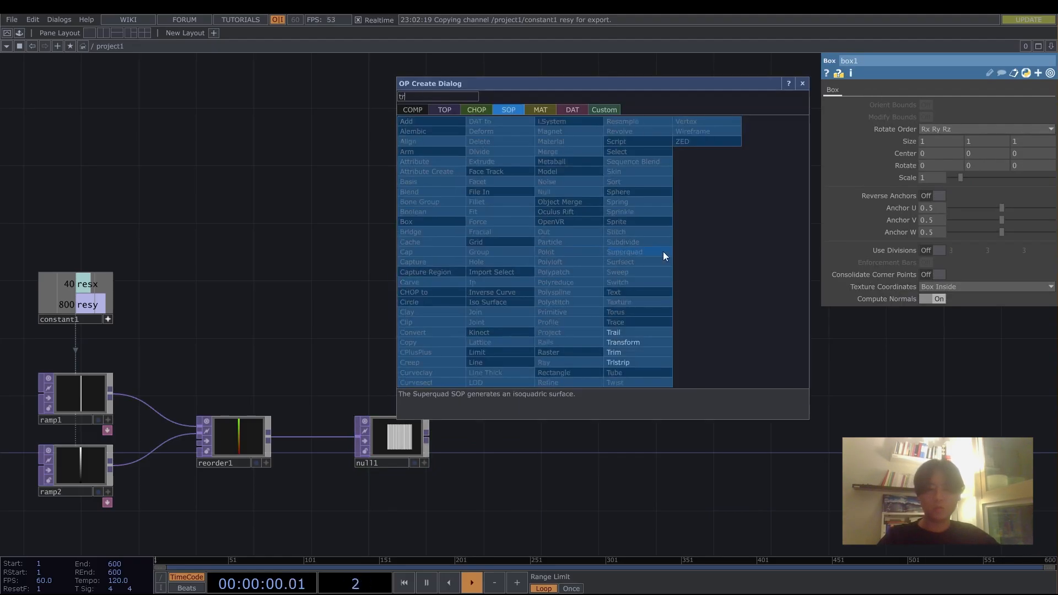
left_click(625, 343)
left_click(576, 238)
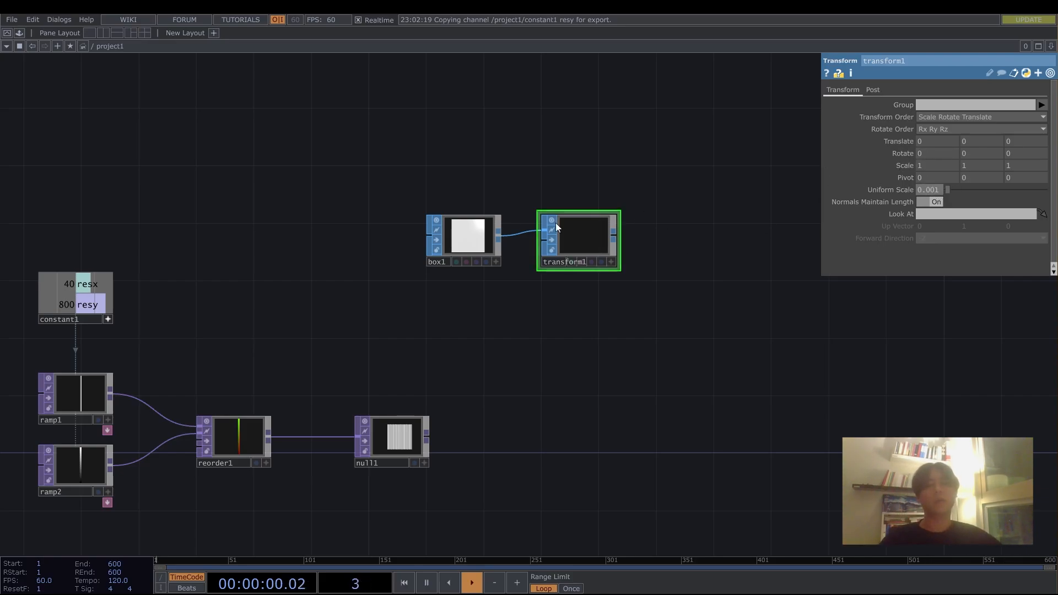
scroll(488, 224, "up", 3)
scroll(768, 344, "down", 2)
left_click_drag(767, 344, 434, 349)
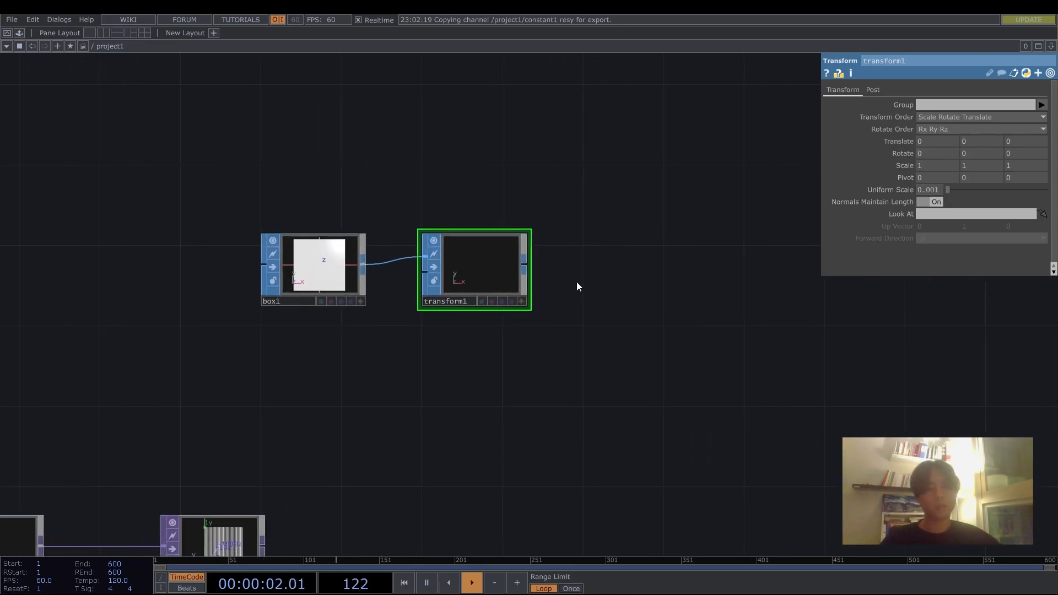
Step: Delete the Transform SOP, leaving only the Box SOP selected
key("Delete")
left_click_drag(446, 263, 313, 271)
left_click(305, 268)
key("Escape")
scroll(531, 276, "down", 2)
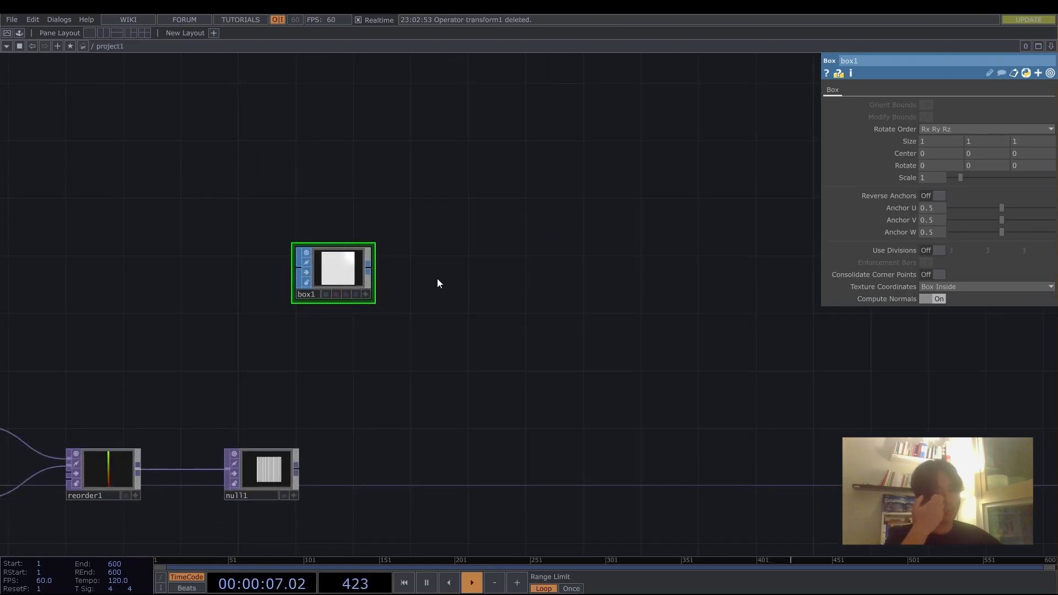
Step: Create a Geometry COMP fed by the output of box1
right_click(369, 269)
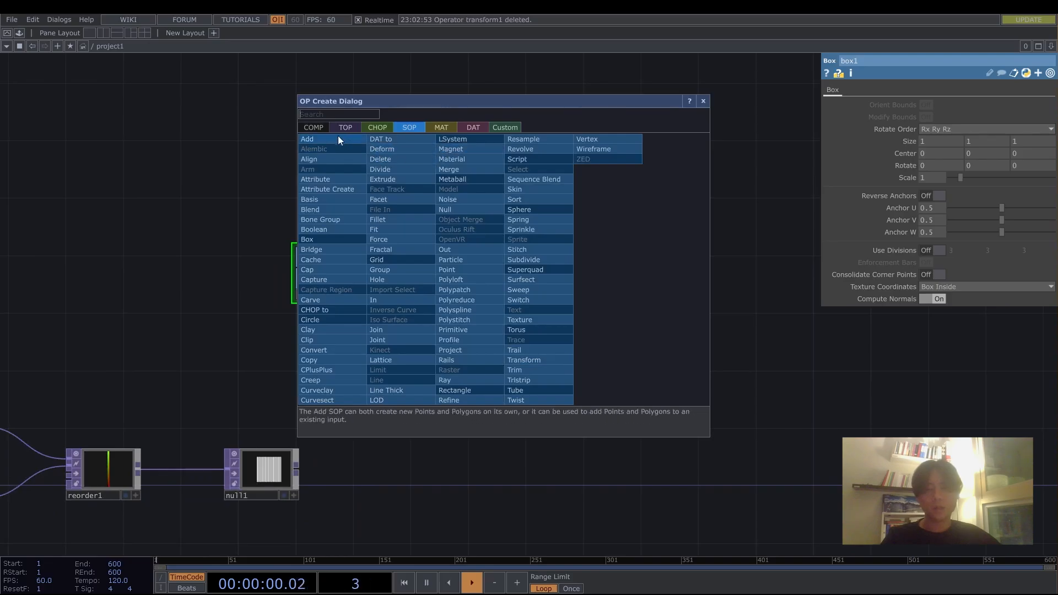
key("Escape")
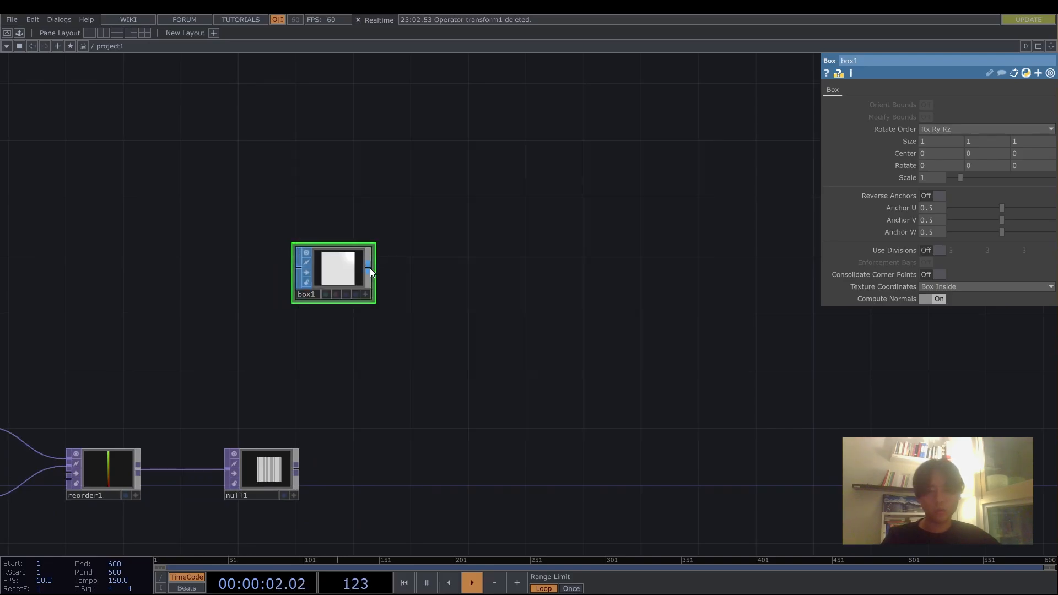
left_click_drag(369, 268, 570, 270)
left_click(377, 135)
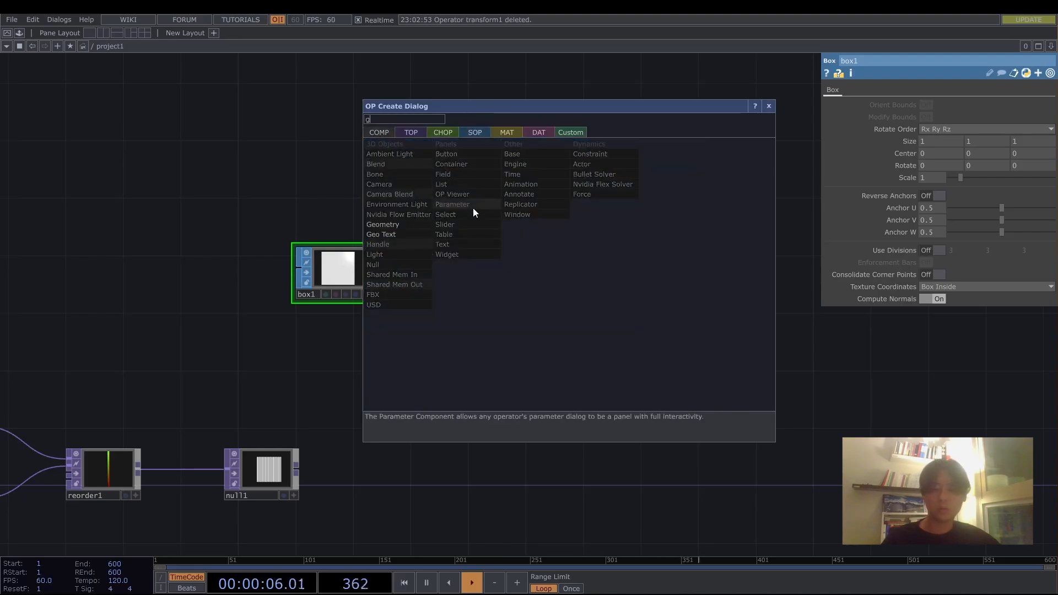
left_click(411, 232)
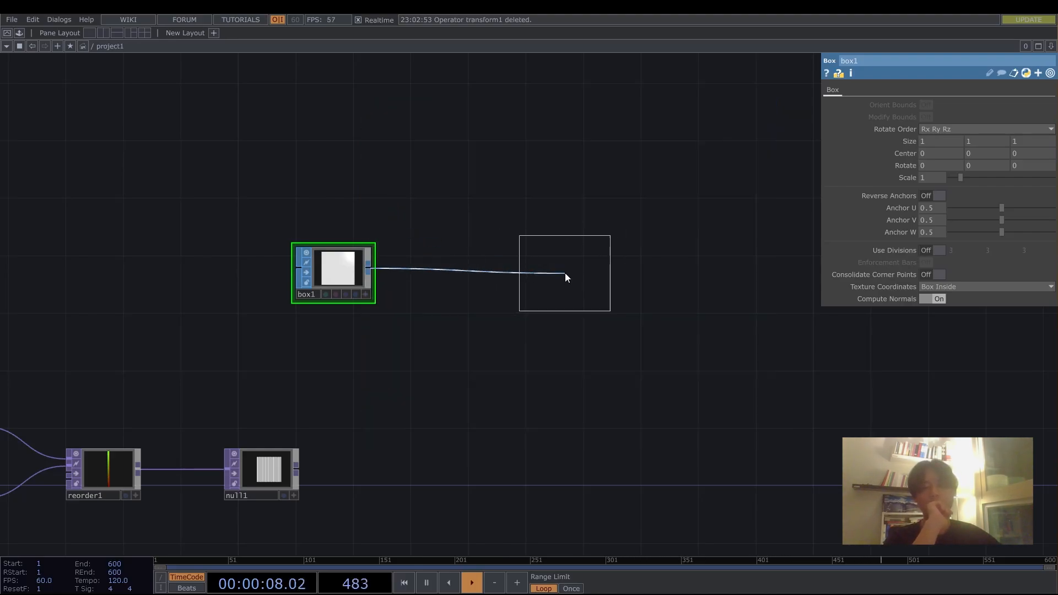
left_click(565, 273)
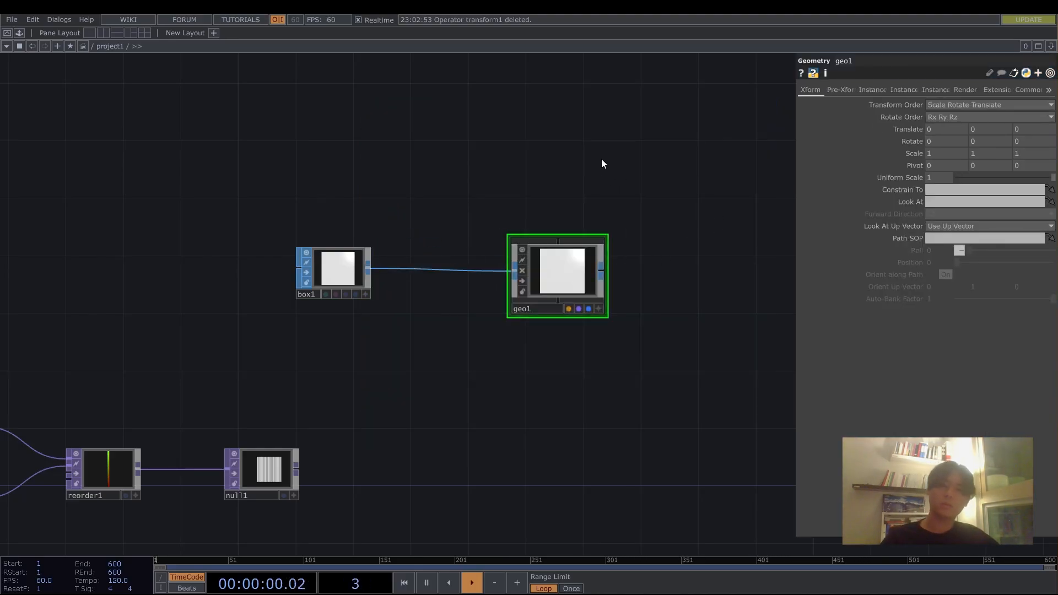
Step: Add a Camera COMP directly above geo1
key("Tab")
left_click(400, 87)
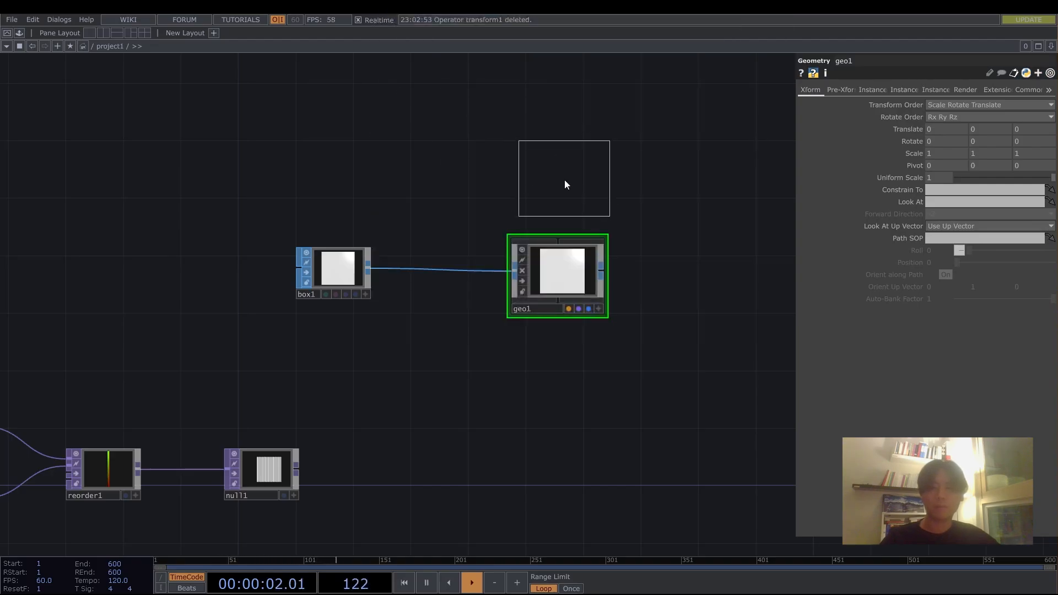
left_click(558, 184)
Step: Add a Light COMP beside the camera
key("Tab")
type("light")
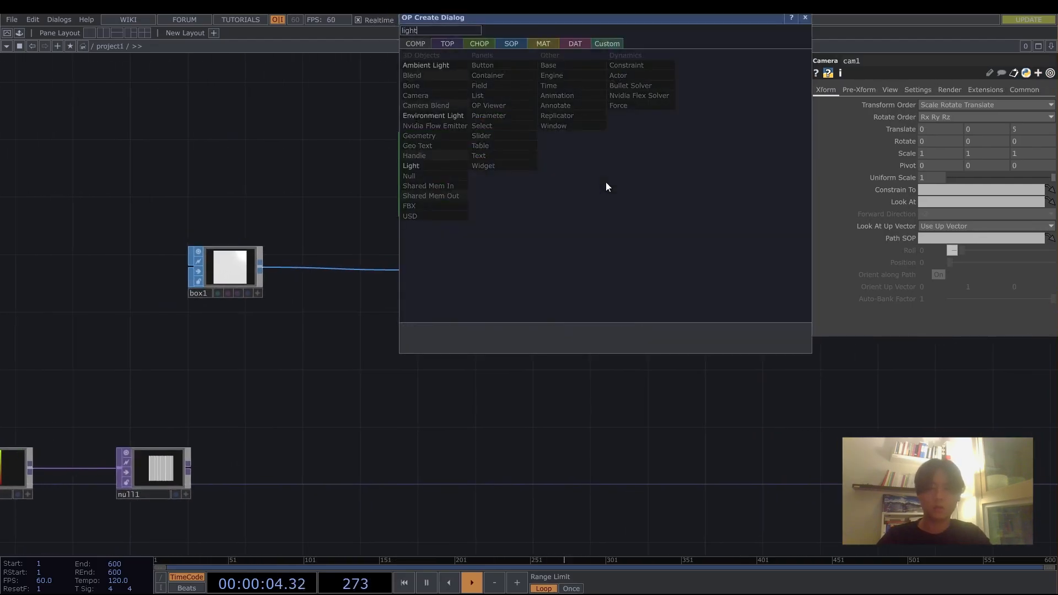
key("Return")
left_click(567, 175)
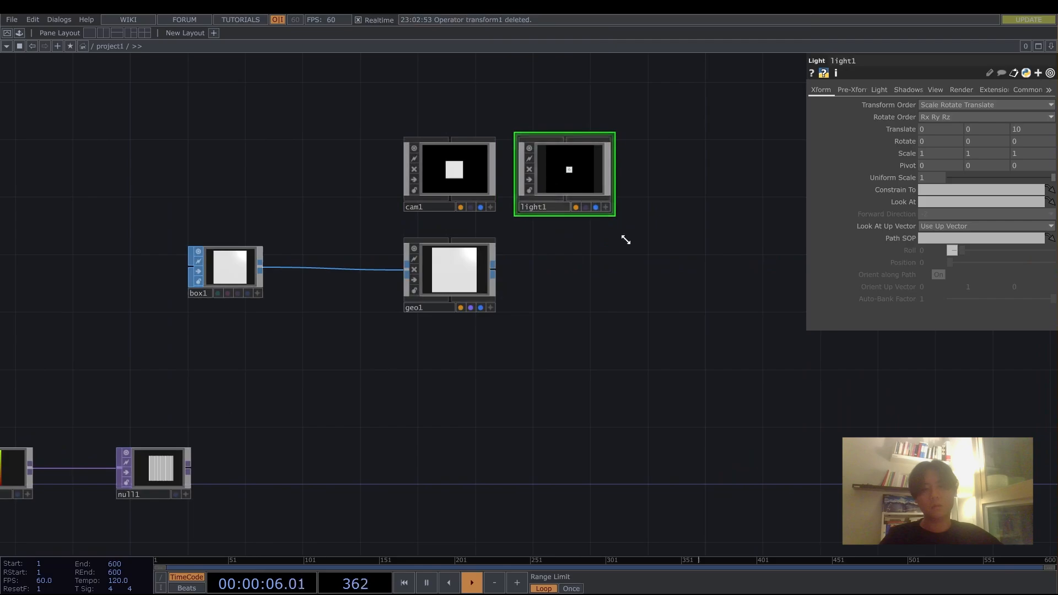
Step: Add a Render TOP beside geo1 to render the scene through cam1
key("Tab")
type("render")
left_click(482, 156)
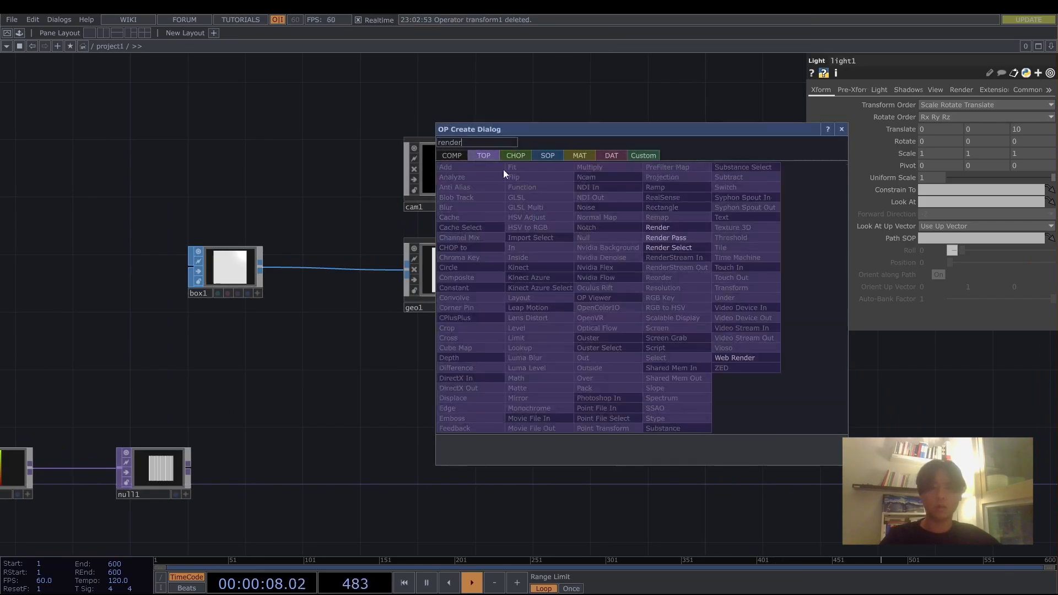
left_click(658, 224)
left_click(576, 276)
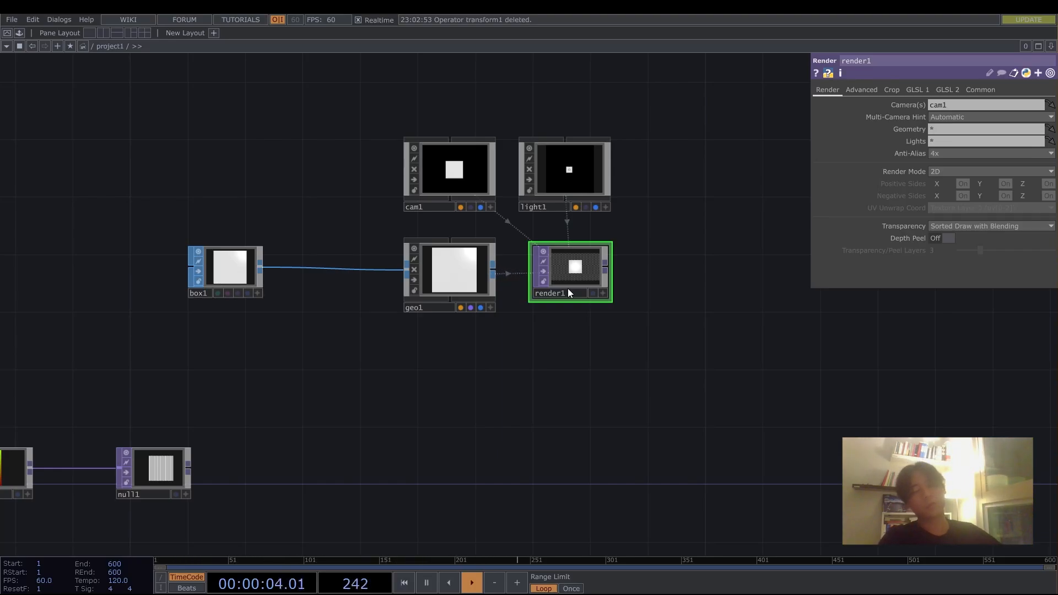
Step: Delete the Light COMP from the render setup
scroll(567, 224, "up", 3)
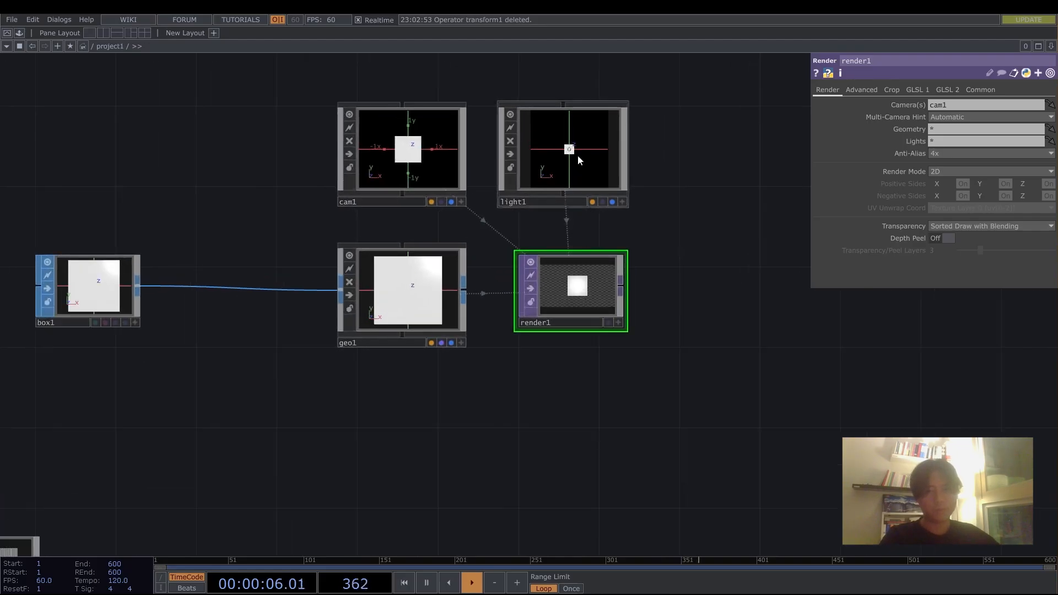
left_click(577, 160)
key("Delete")
Step: Add a Constant MAT below geo1 and assign it as the geometry's material
key("Tab")
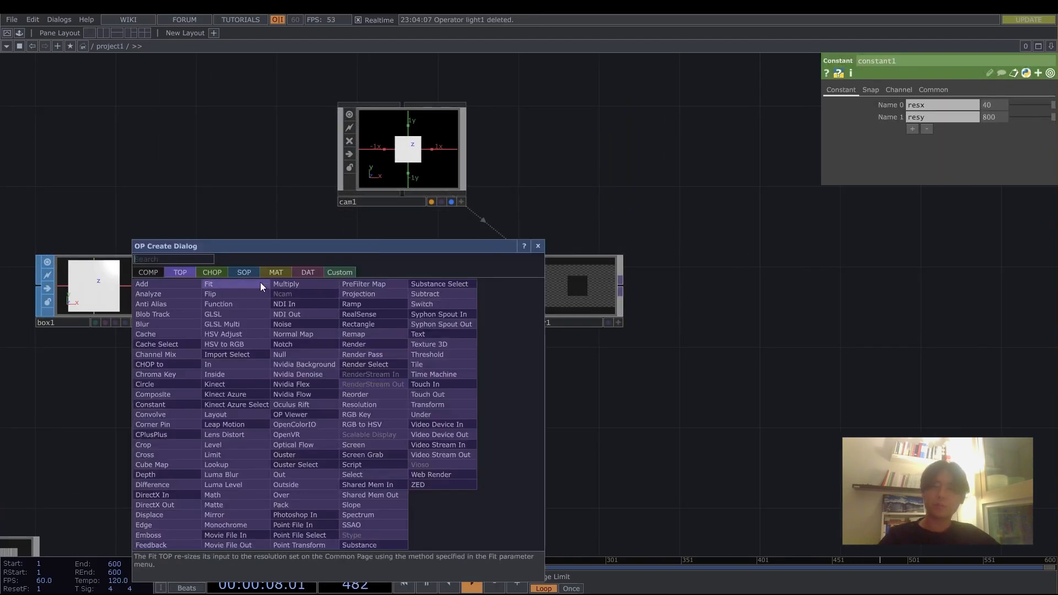
left_click(272, 273)
type("cons")
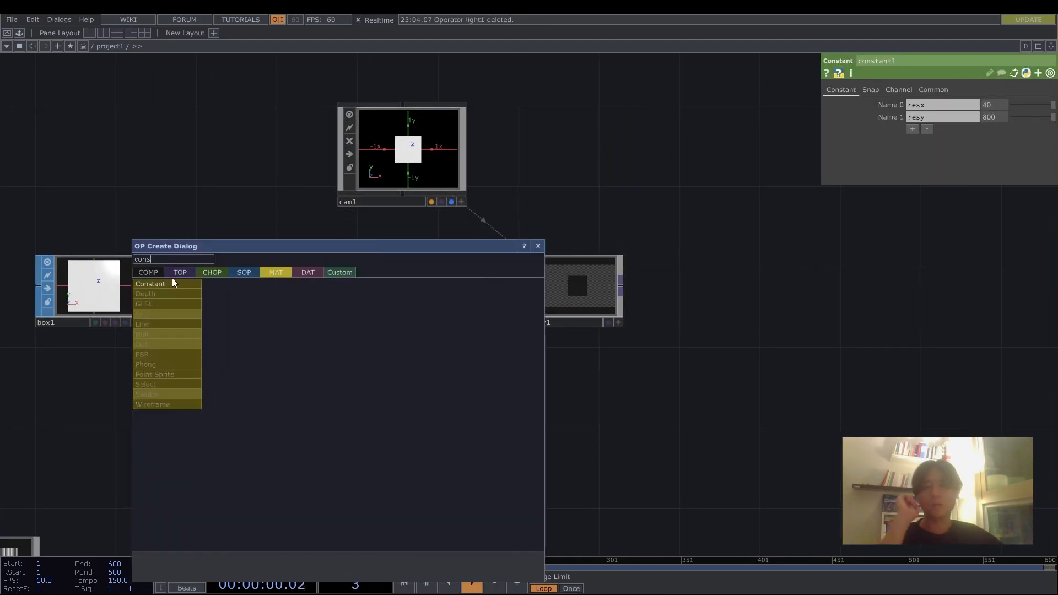
left_click(172, 282)
left_click(421, 449)
left_click_drag(421, 449, 421, 311)
left_click(426, 282)
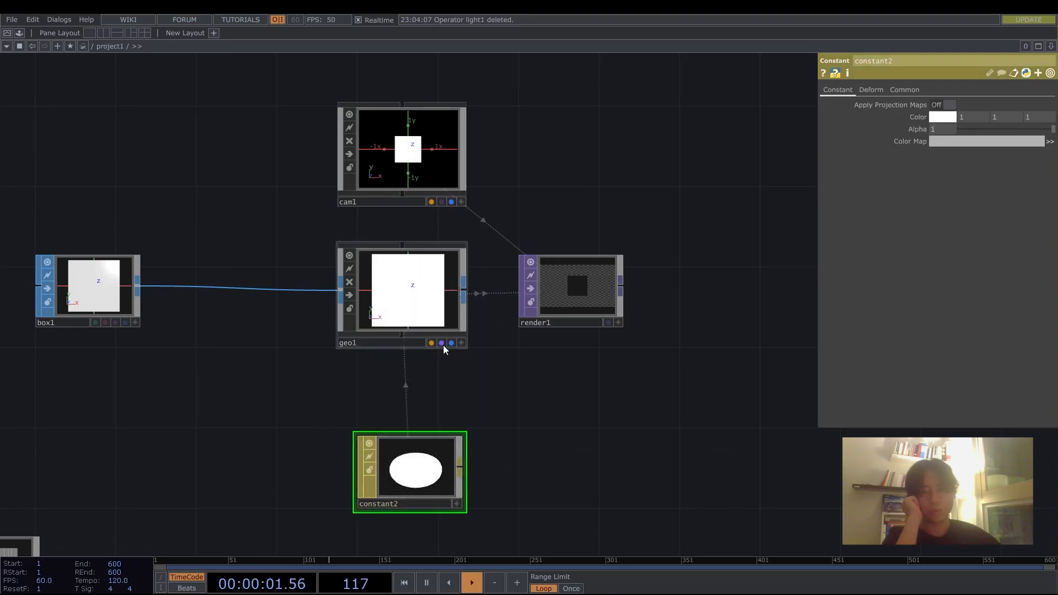
Step: View the box in the Render TOP and delete the Constant MAT
scroll(600, 330, "up", 5)
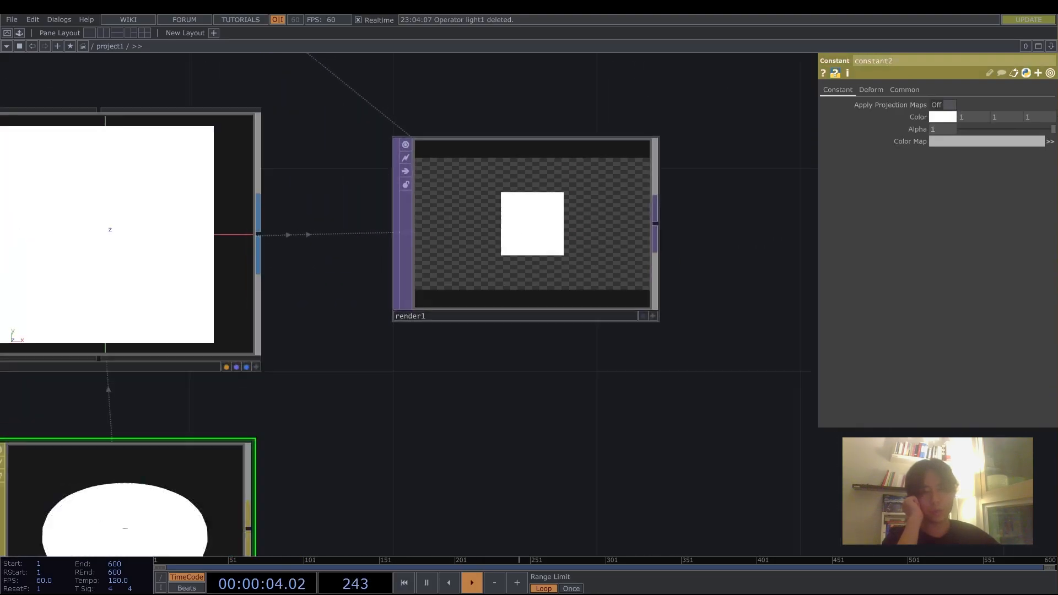
scroll(520, 246, "down", 4)
key("Delete")
scroll(463, 356, "down", 3)
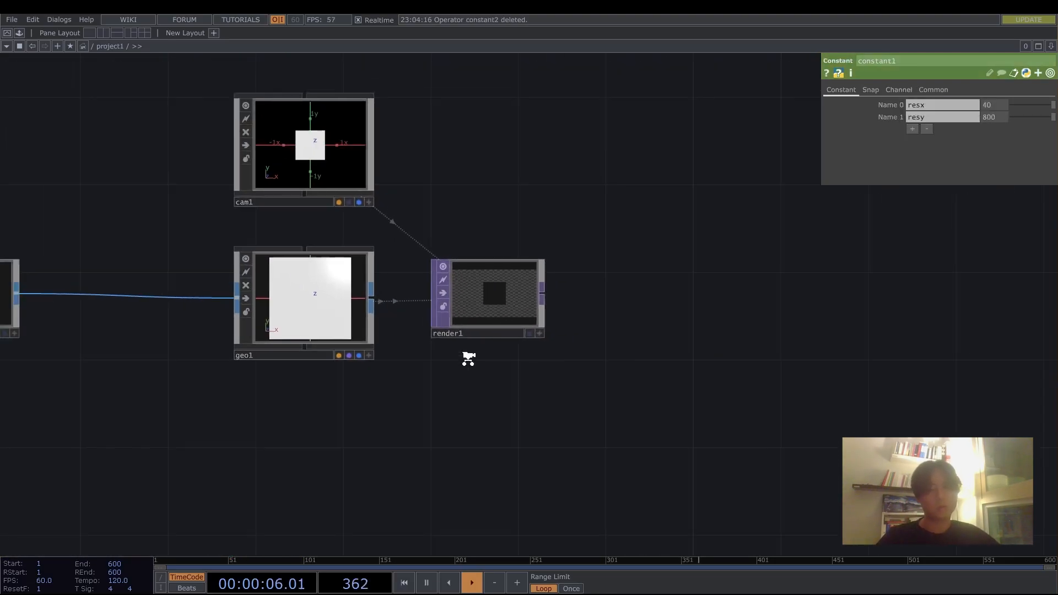
Step: Add a Light COMP beside cam1, above render1, to light the scene
key("Tab")
scroll(495, 227, "up", 4)
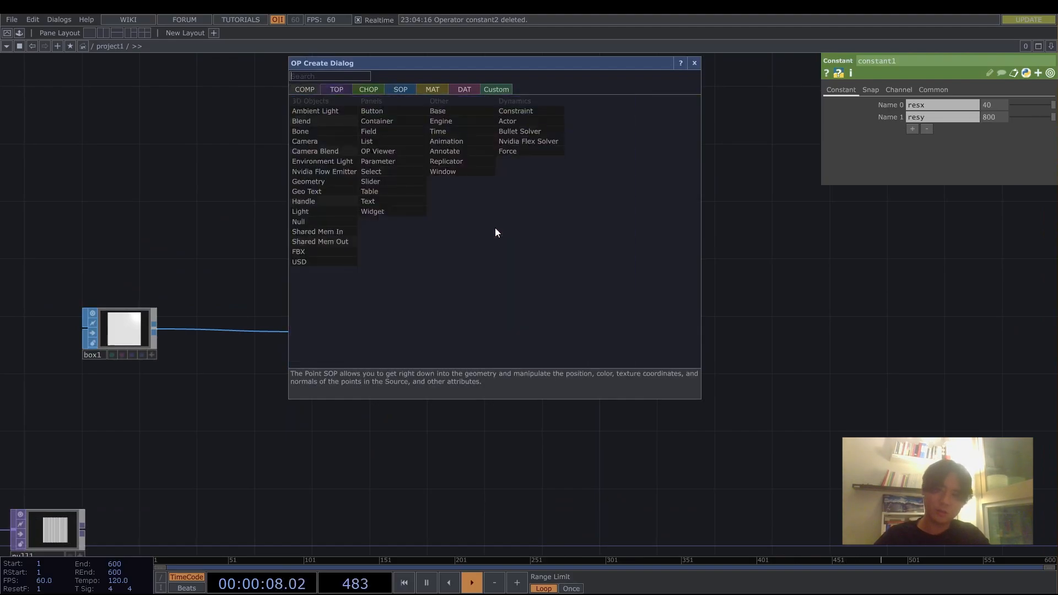
type("light")
key("Return")
left_click(495, 227)
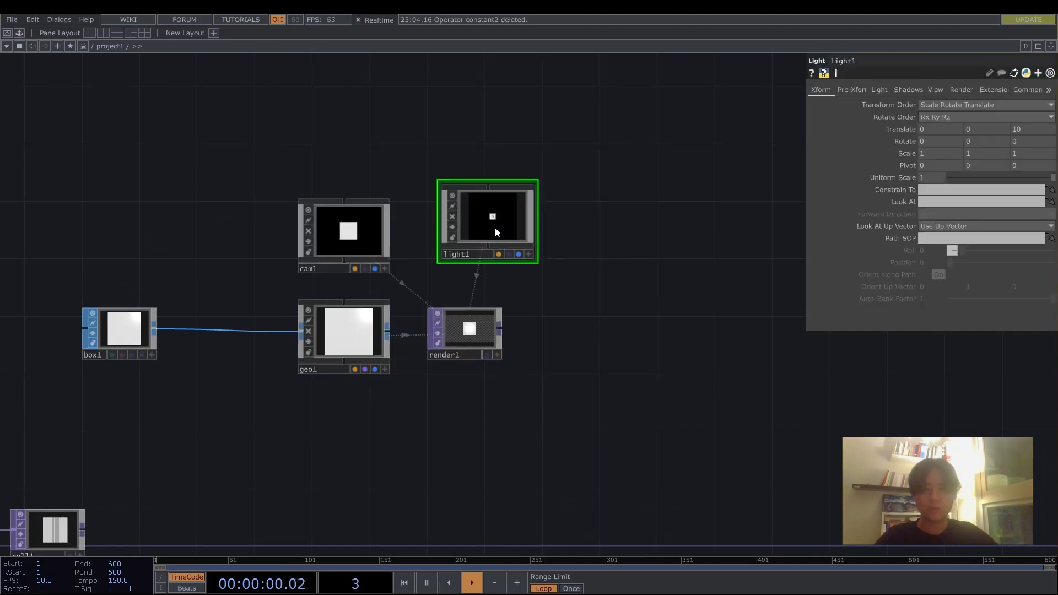
left_click_drag(495, 227, 463, 233)
scroll(548, 388, "down", 4)
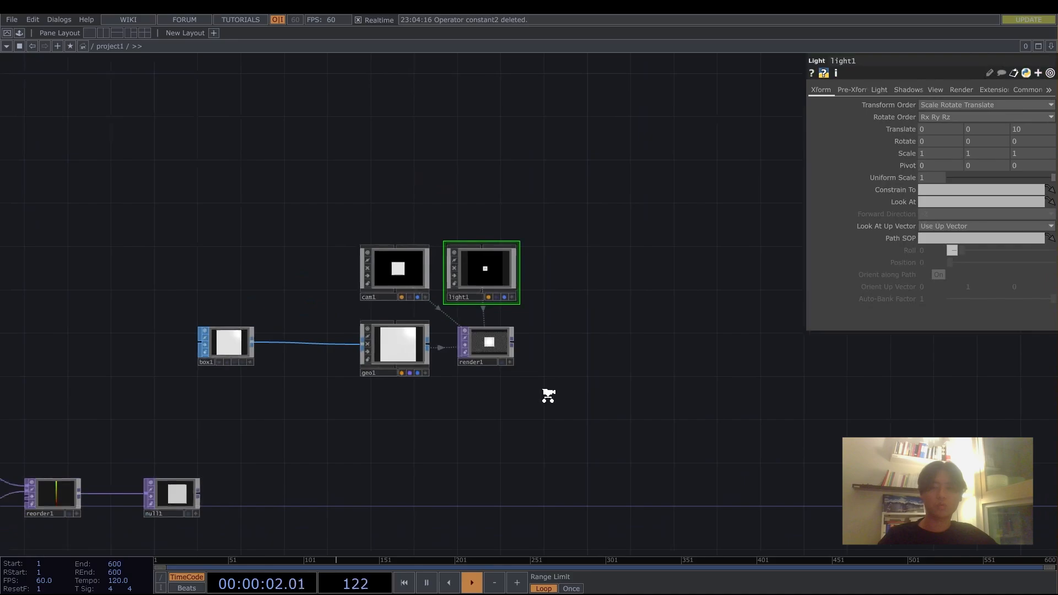
Step: Insert a Transform SOP between box1 and geo1 and reduce its uniform scale to a tiny fraction
left_click_drag(428, 379, 463, 345)
scroll(462, 347, "up", 4)
left_click(471, 298)
scroll(402, 358, "left", 5)
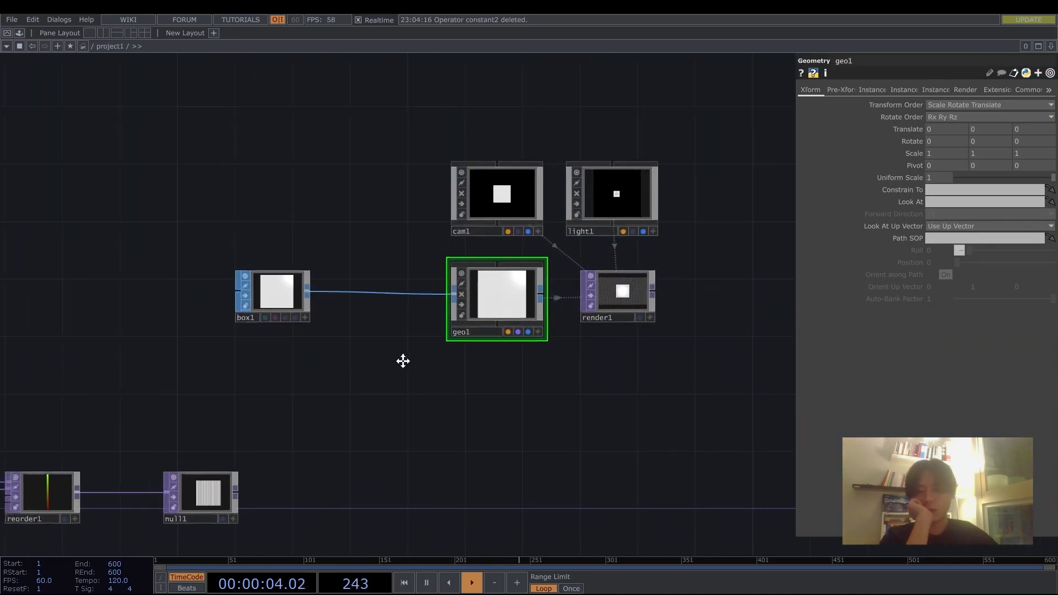
scroll(284, 276, "left", 2)
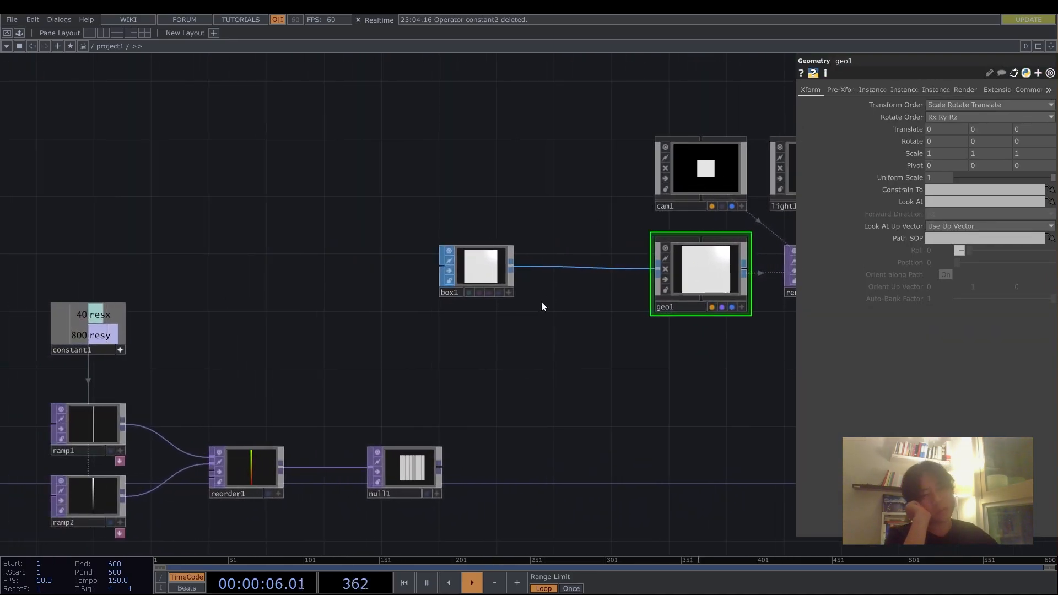
left_click_drag(487, 273, 457, 273)
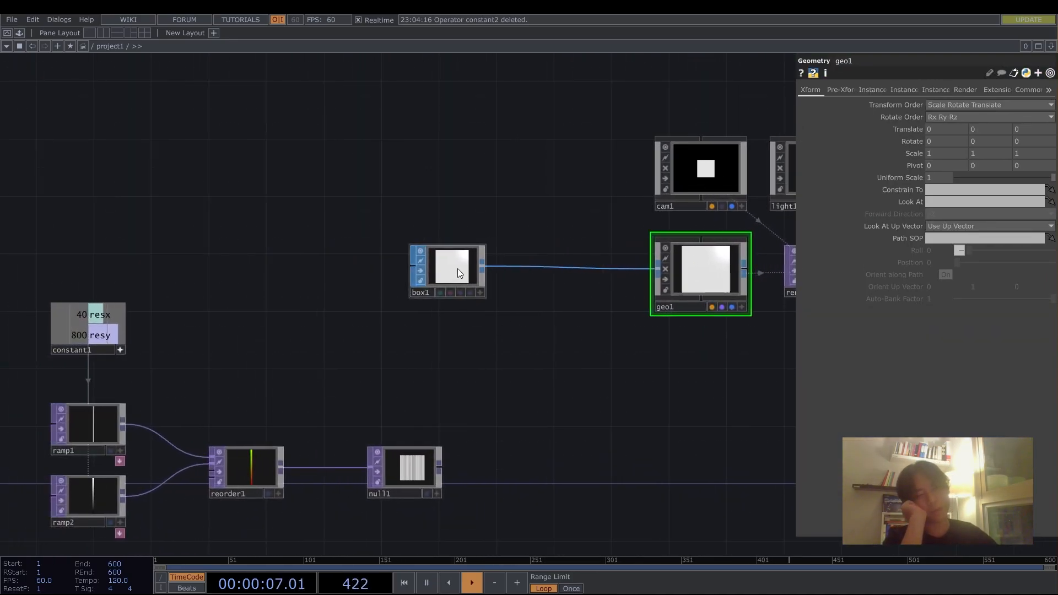
right_click(532, 267)
left_click(561, 256)
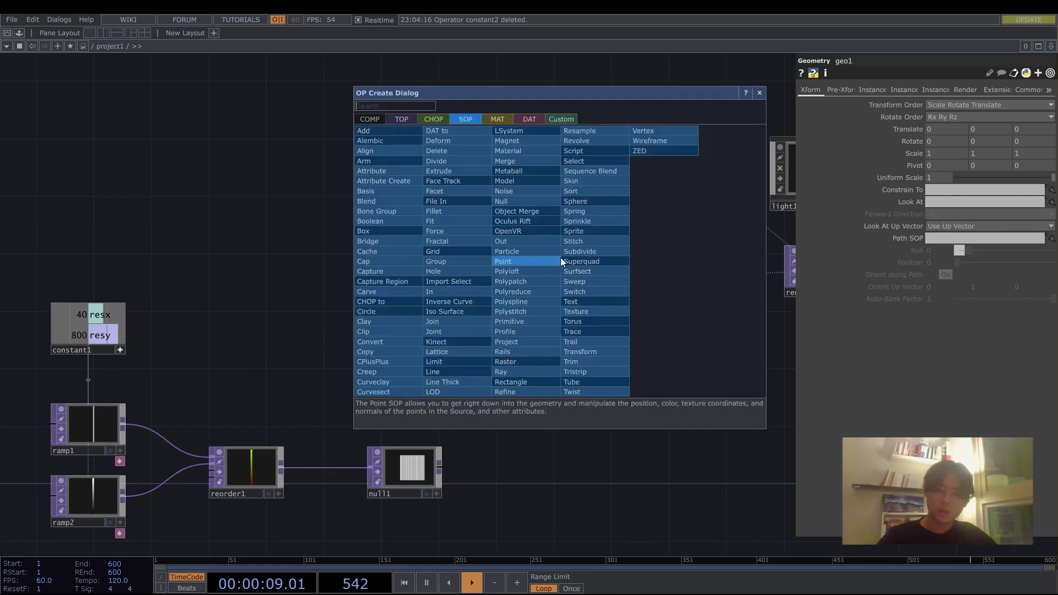
left_click(604, 352)
left_click(529, 268)
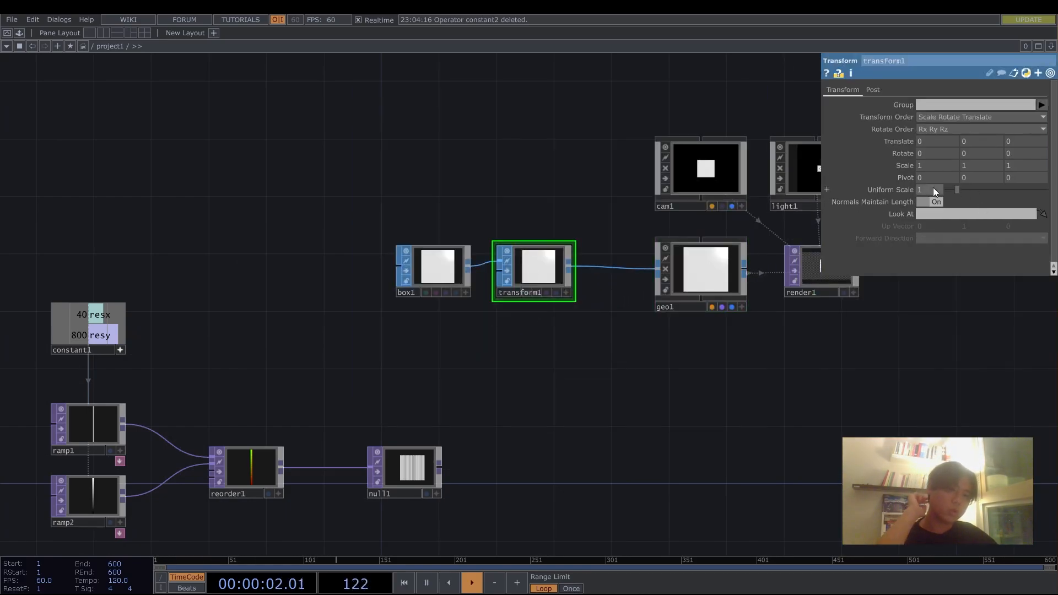
type("0.")
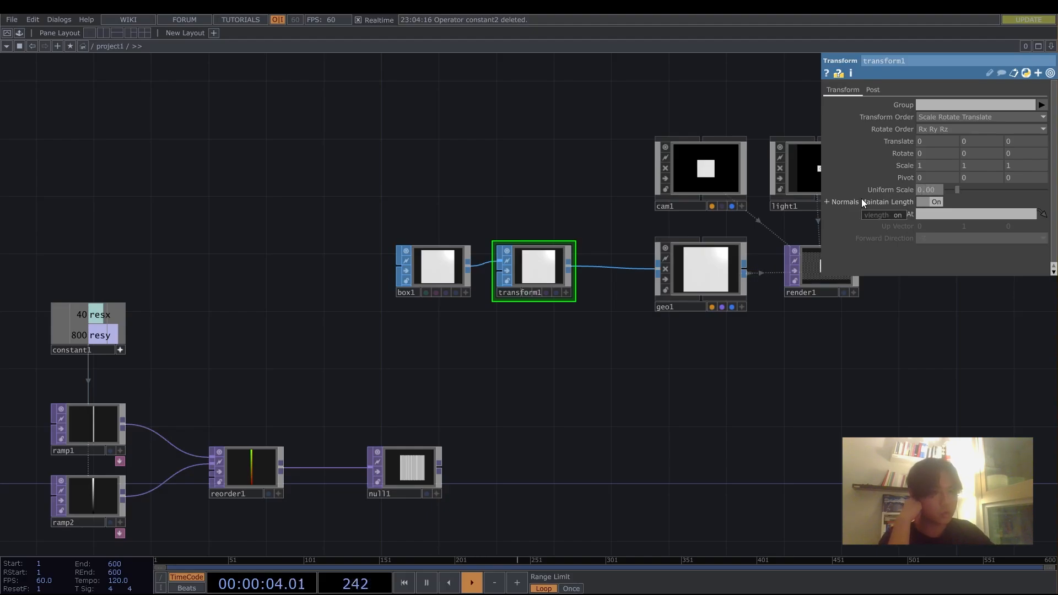
Step: Add a second Null TOP after null1 and line it up below geo1
left_click(703, 270)
left_click_drag(572, 371, 414, 262)
left_click(227, 372)
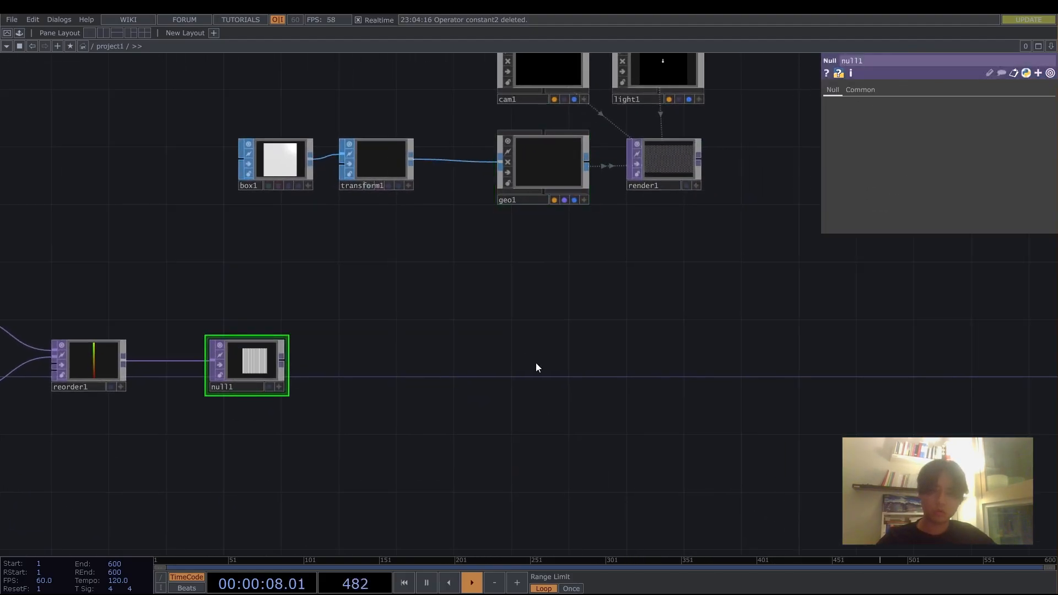
key("alt+n")
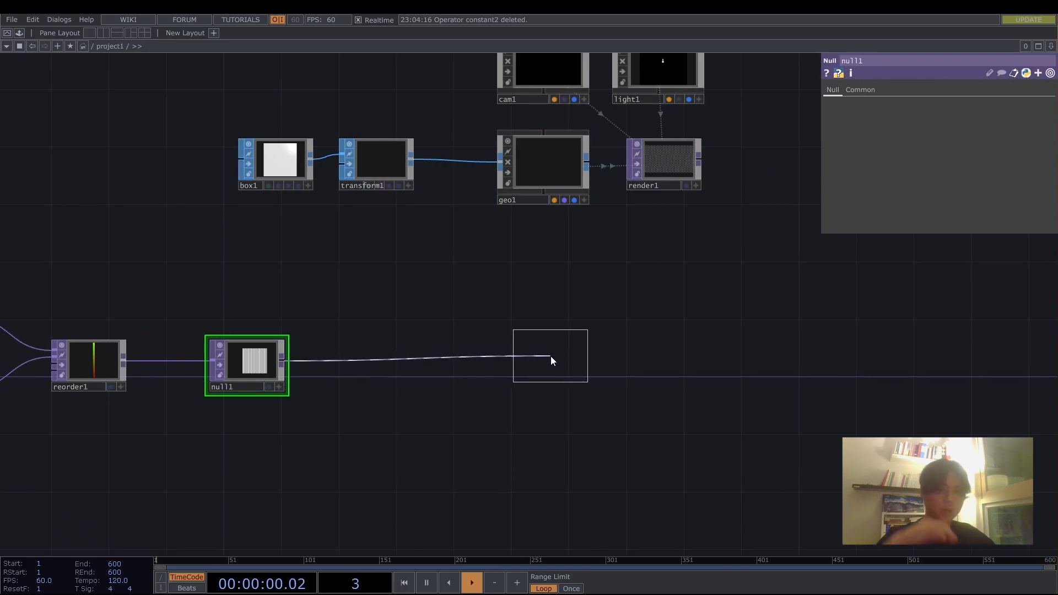
left_click(551, 353)
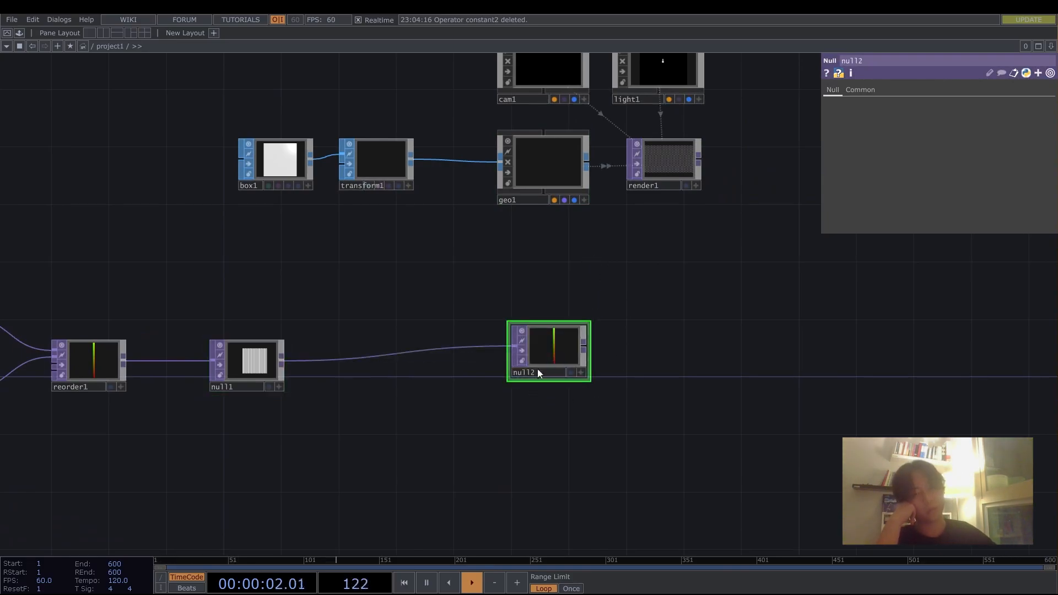
left_click_drag(541, 351, 556, 366)
Step: Turn on instancing for geo1 and assign null2 as its Translate OP
left_click(562, 154)
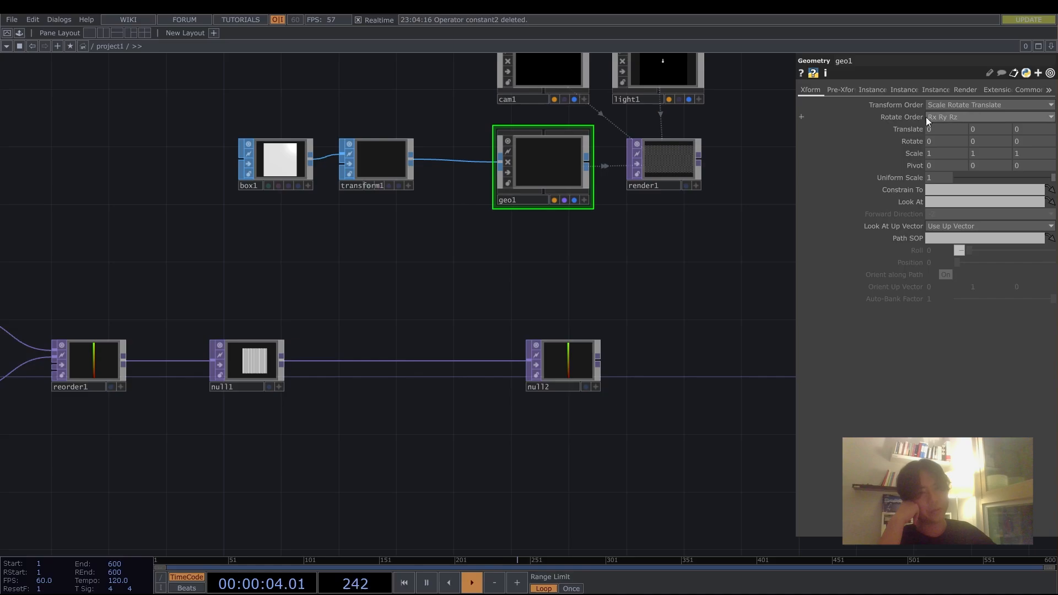
left_click(876, 89)
left_click(947, 105)
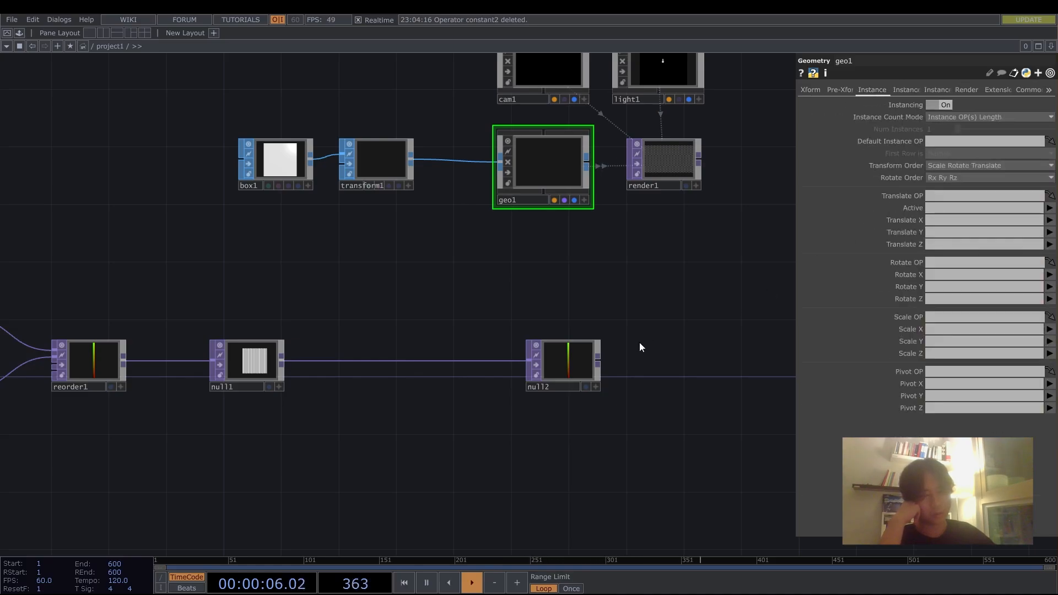
left_click_drag(567, 375, 937, 196)
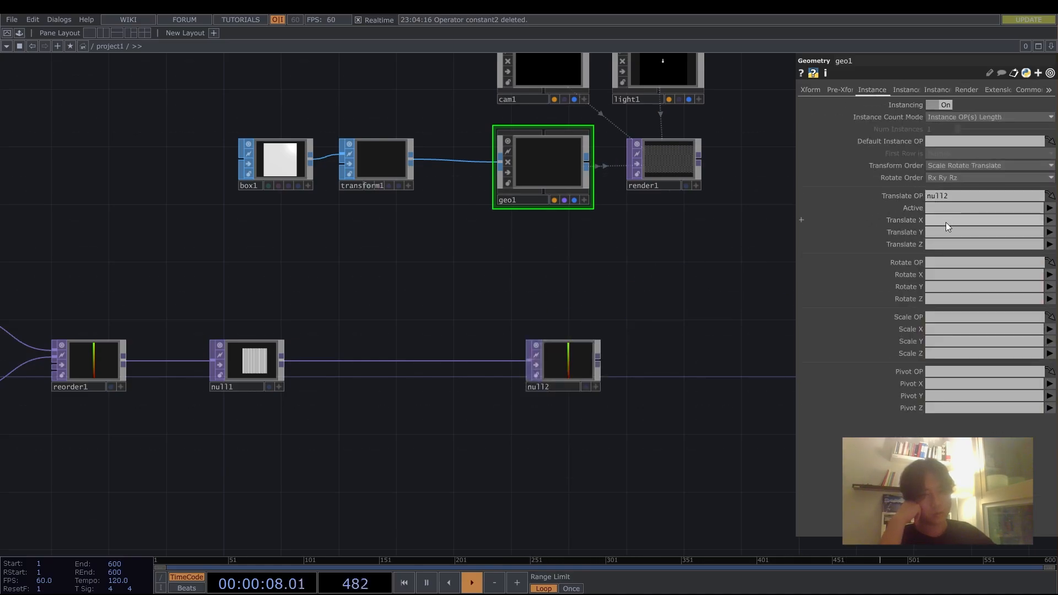
Step: Map geo1's instance Translate X, Y and Z to the r, g and b channels
type("r")
key("Tab")
type("g")
key("Tab")
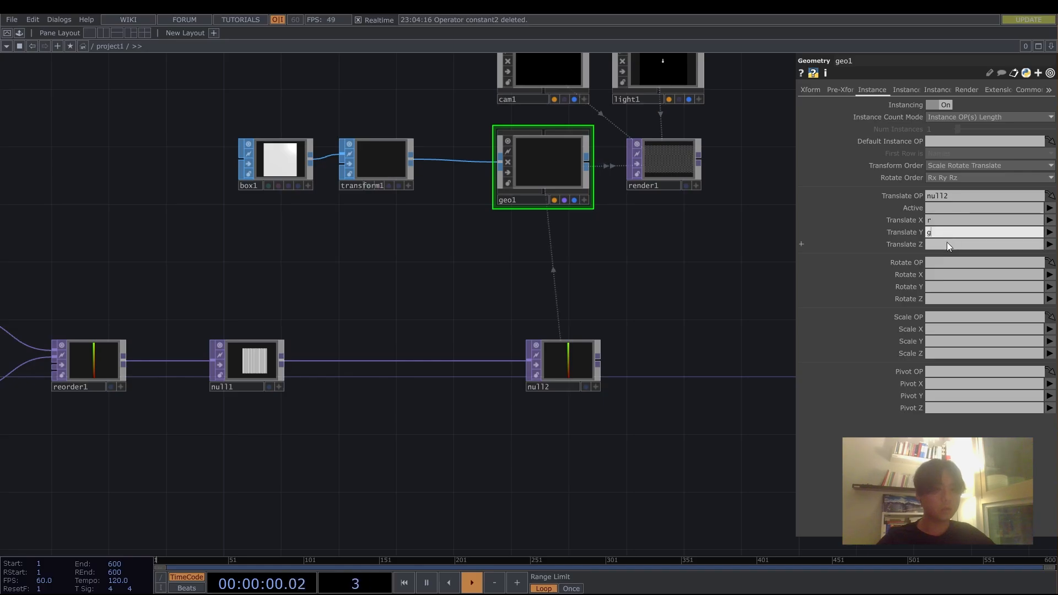
type("b")
key("Return")
Step: Display render1's output as the network background and review the instanced grid behind the nodes
left_click_drag(696, 197, 670, 243)
middle_click_drag(670, 243, 642, 320)
left_click(668, 236)
scroll(644, 320, "up", 3)
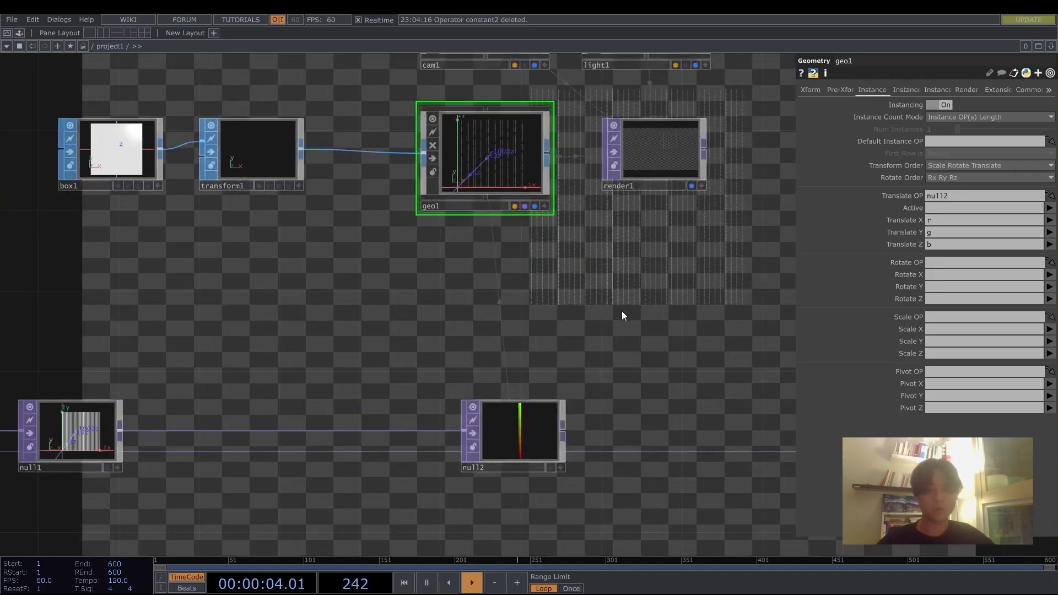
scroll(617, 308, "down", 2)
left_click_drag(371, 324, 522, 264)
scroll(579, 295, "down", 4)
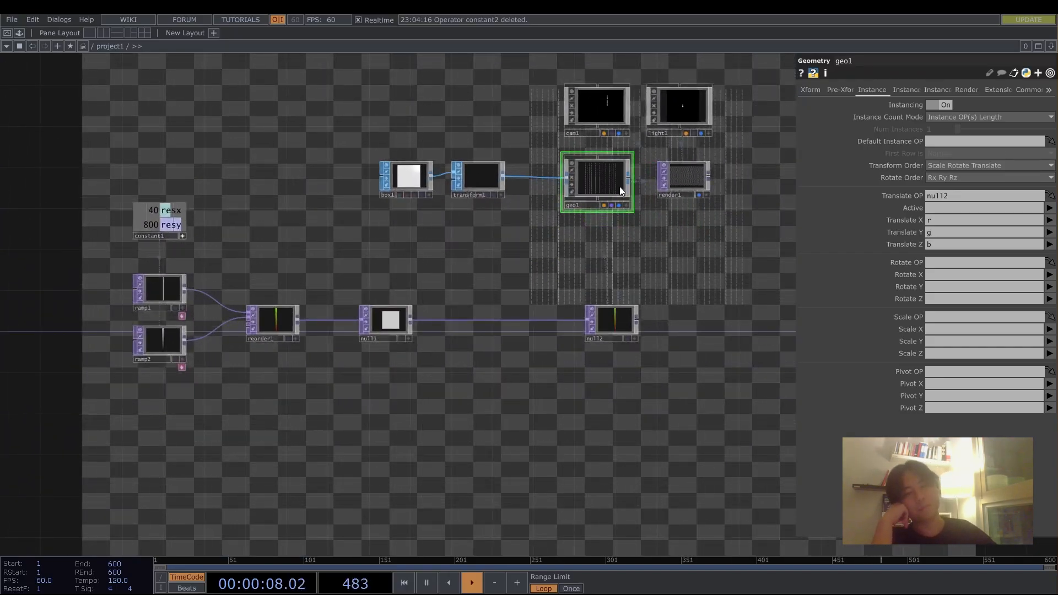
scroll(619, 186, "up", 3)
scroll(640, 237, "down", 1)
left_click_drag(566, 266, 654, 236)
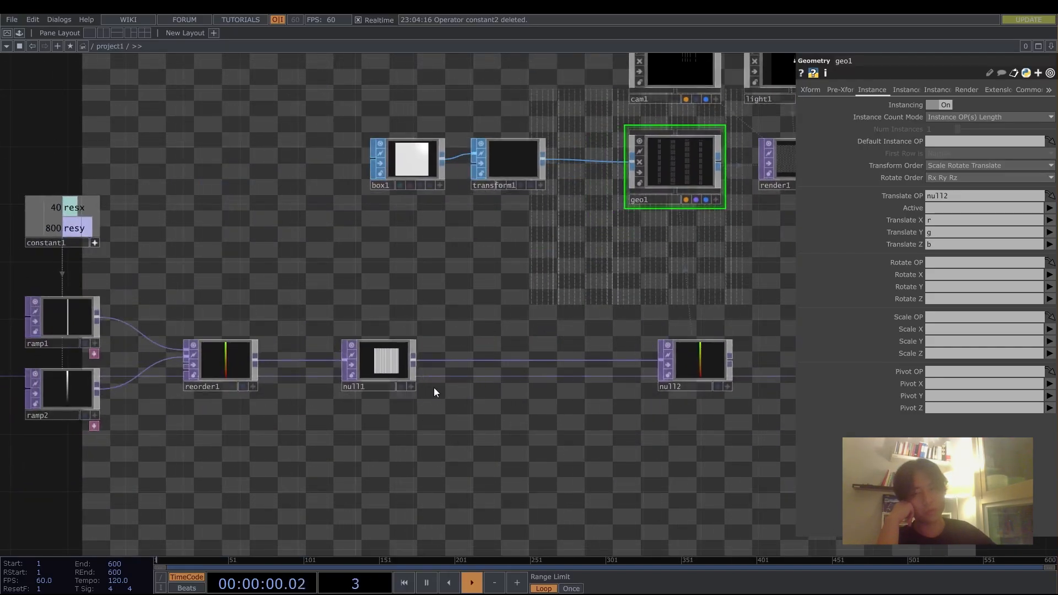
left_click_drag(439, 405, 494, 389)
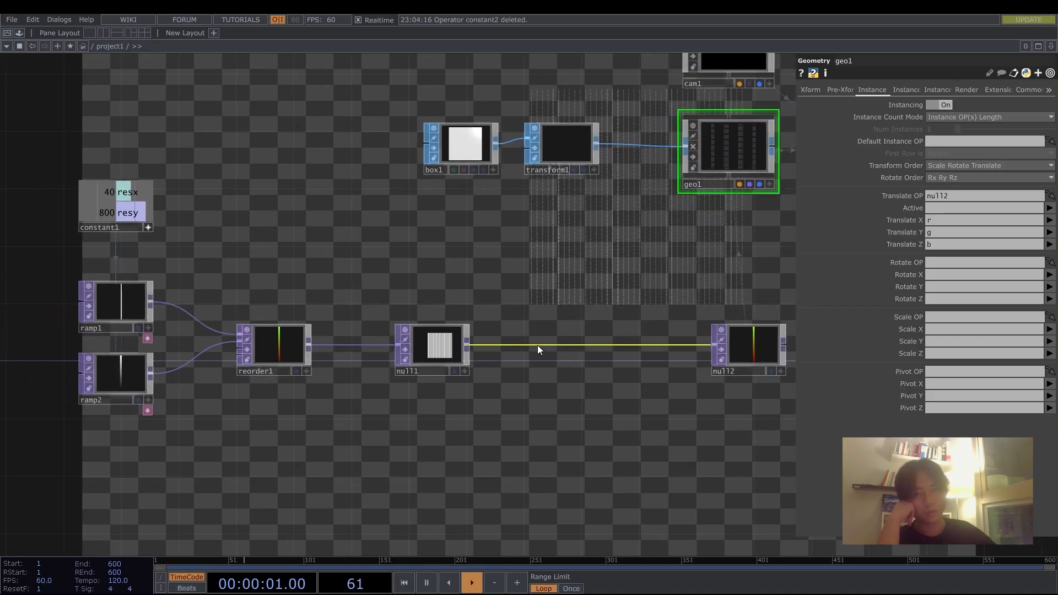
Step: Try to centre the instanced grid by translating geo1 by -0.5 in X and shifting it in Y
left_click(812, 90)
middle_click_drag(945, 129, 909, 113)
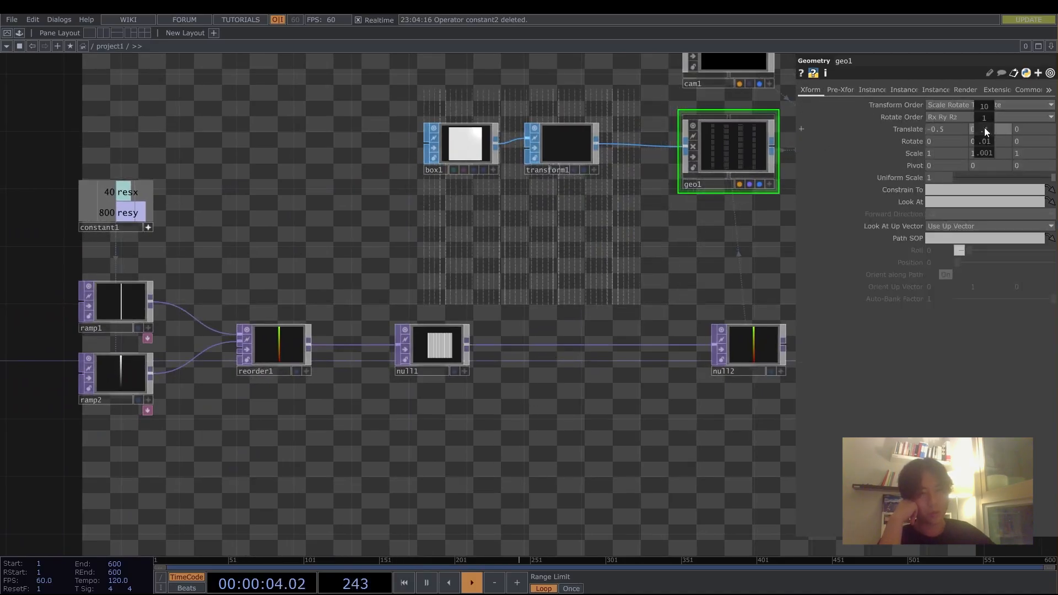
middle_click_drag(990, 129, 941, 111)
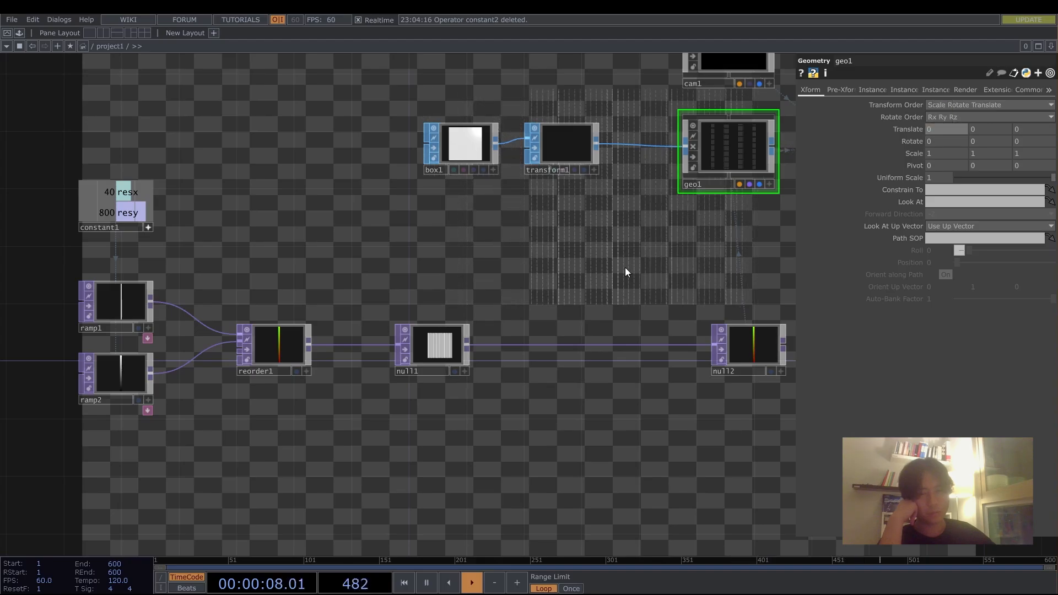
Step: Insert a Point Transform TOP between null1 and null2 and set its X and Y translation to -0.5
right_click(504, 344)
left_click(512, 334)
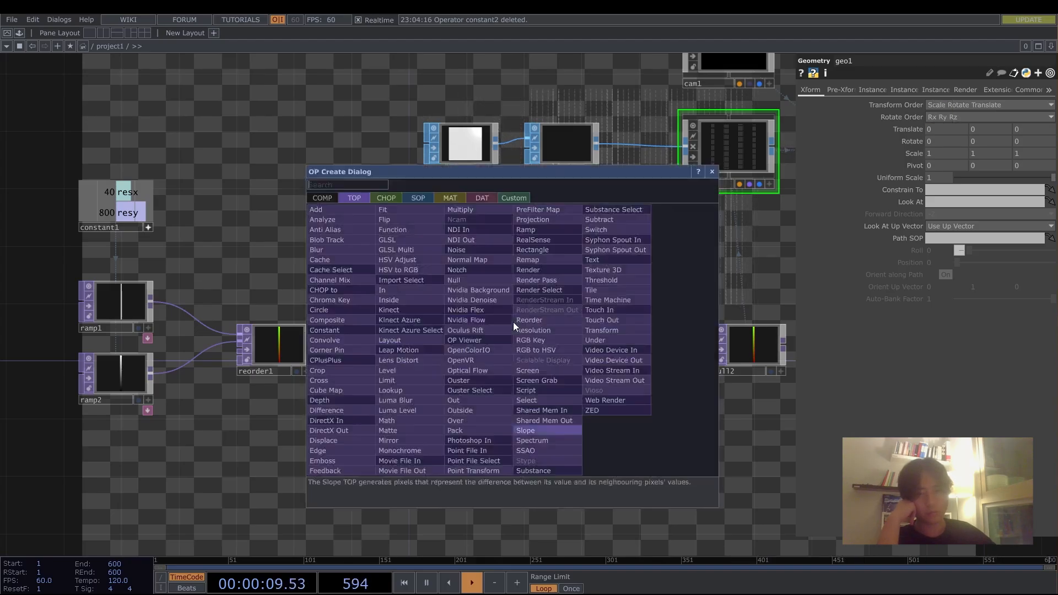
type("point")
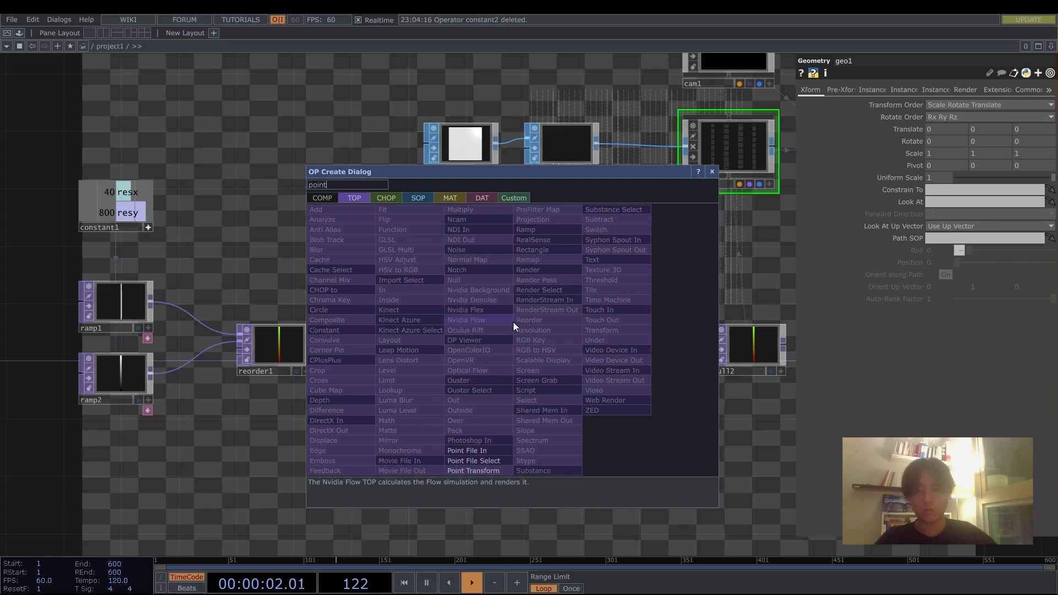
left_click(503, 472)
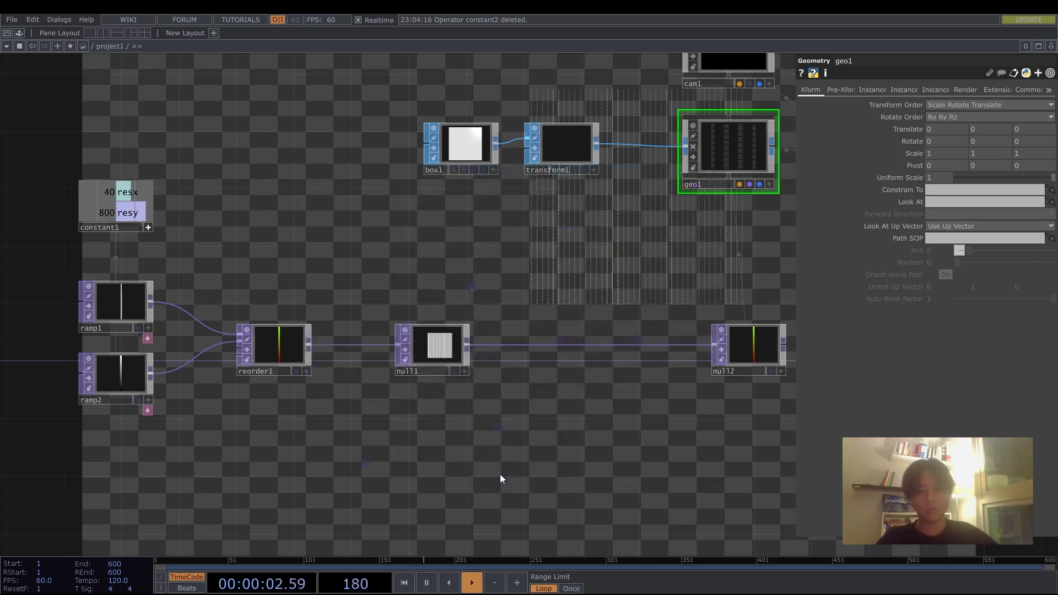
left_click(537, 346)
middle_click_drag(940, 172, 916, 160)
middle_click_drag(986, 171, 962, 159)
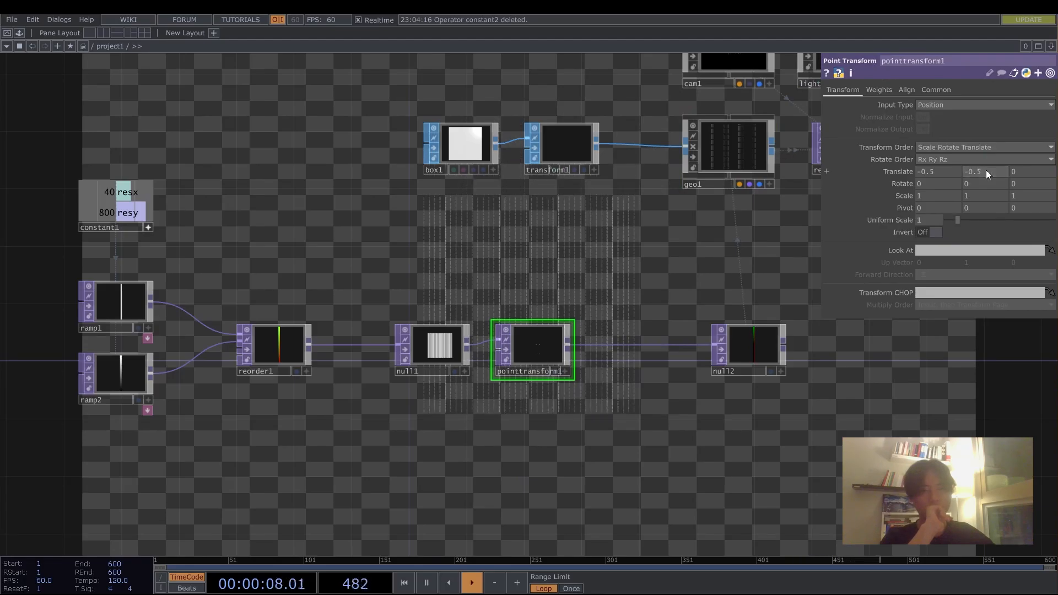
Step: Narrow cam1's horizontal FOV angle to 22.7 so the grid fills more of the frame
left_click_drag(630, 259, 530, 261)
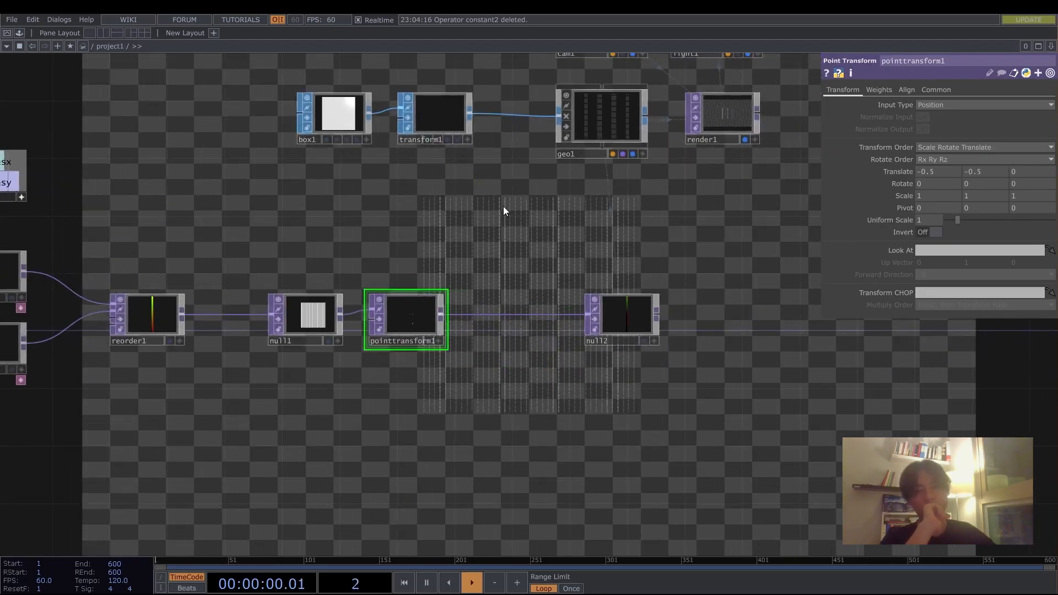
key("h")
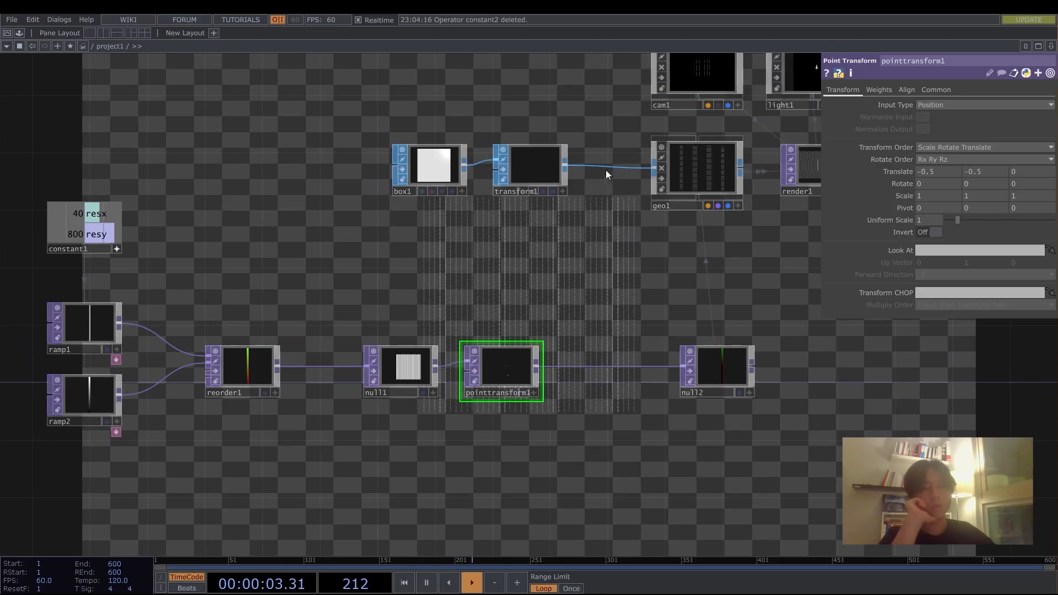
left_click(531, 163)
left_click_drag(647, 306, 524, 369)
left_click(573, 132)
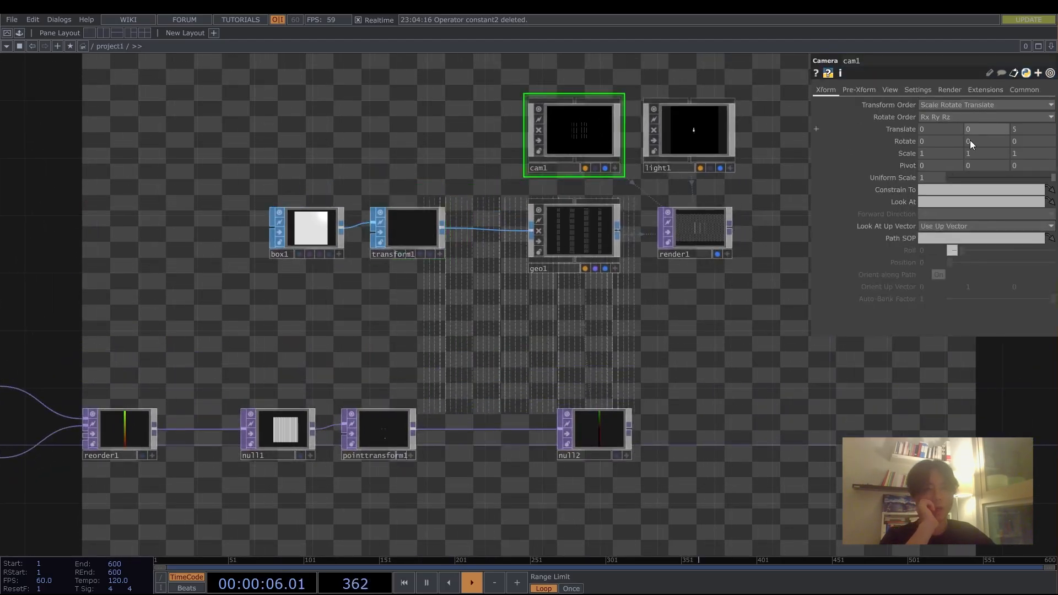
left_click(891, 90)
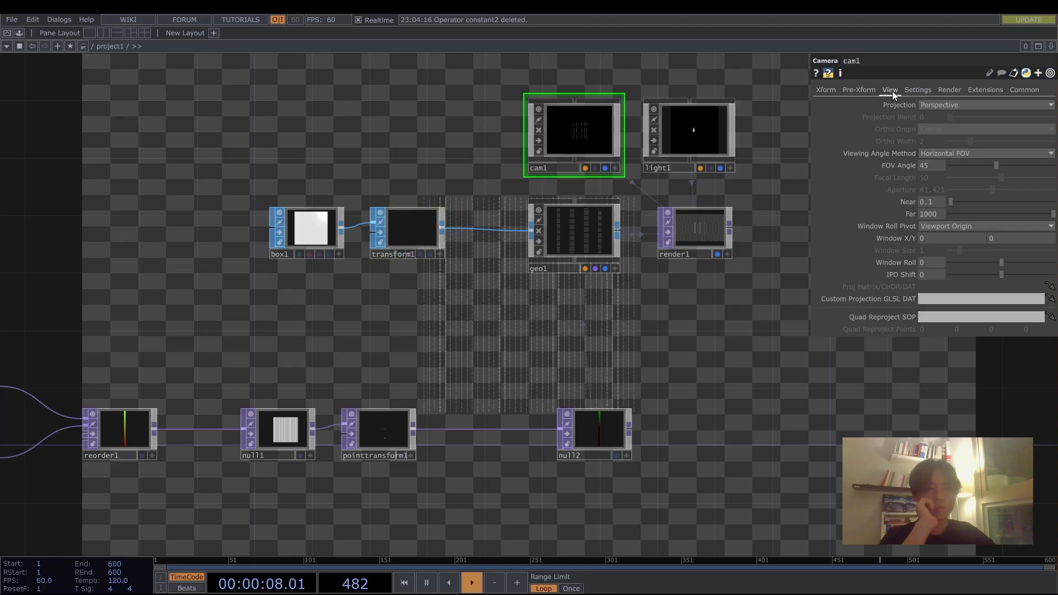
left_click_drag(998, 166, 976, 167)
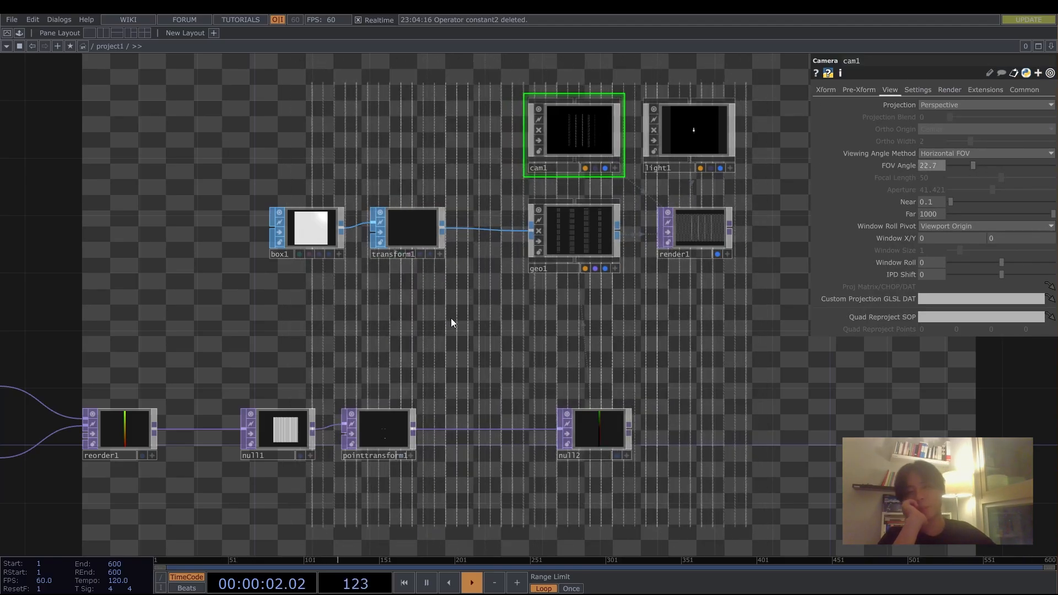
Step: Increase transform1's X scale to widen the instanced boxes and inspect the grid in geo1's viewer
left_click_drag(451, 323, 536, 305)
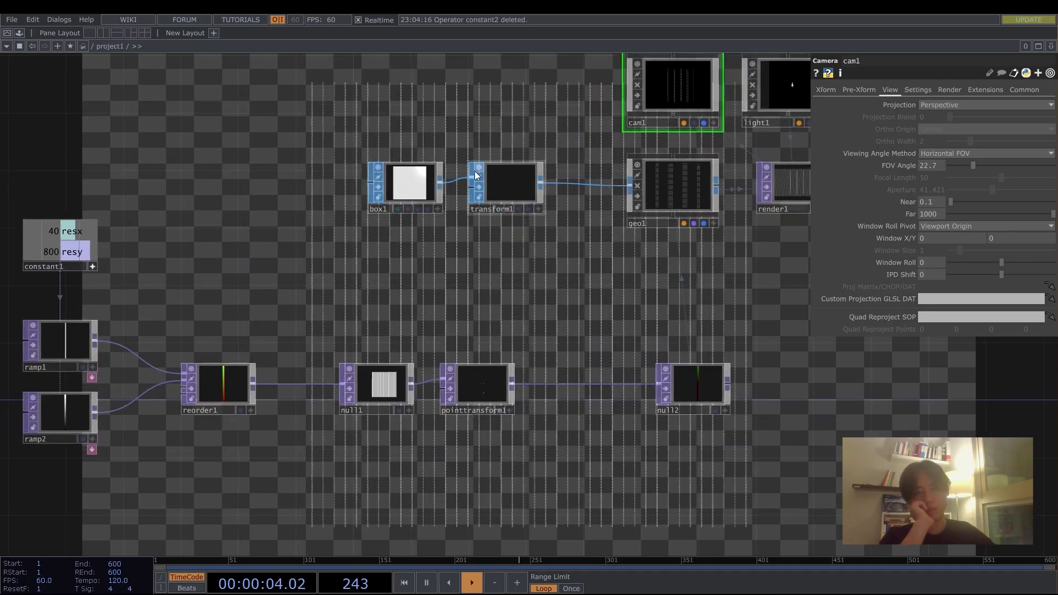
left_click_drag(457, 272, 520, 287)
left_click_drag(470, 220, 456, 221)
left_click(556, 200)
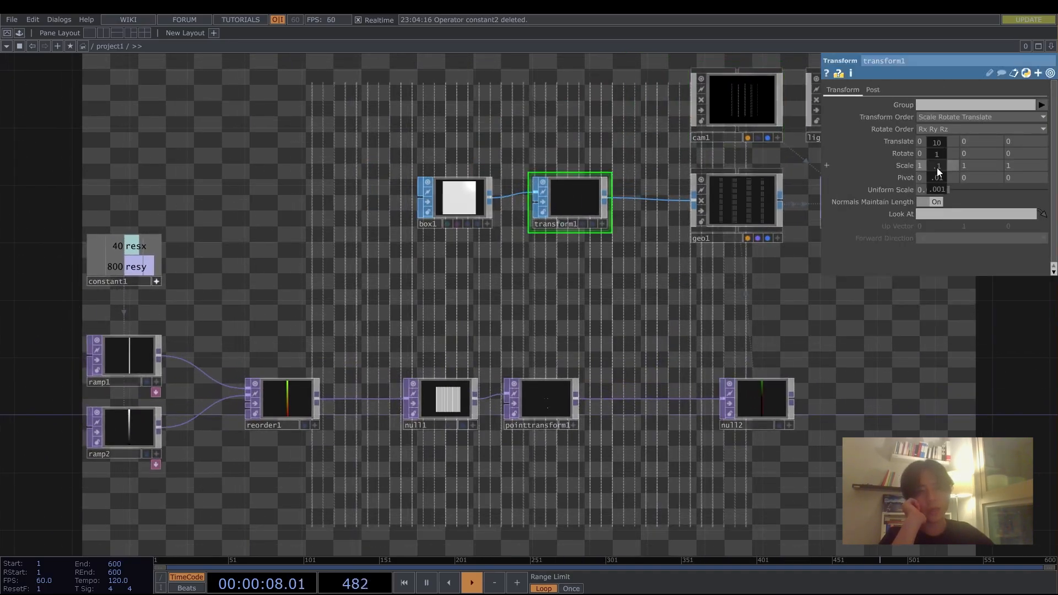
middle_click_drag(941, 160, 947, 154)
left_click_drag(797, 220, 722, 259)
scroll(717, 259, "up", 3)
left_click(660, 230)
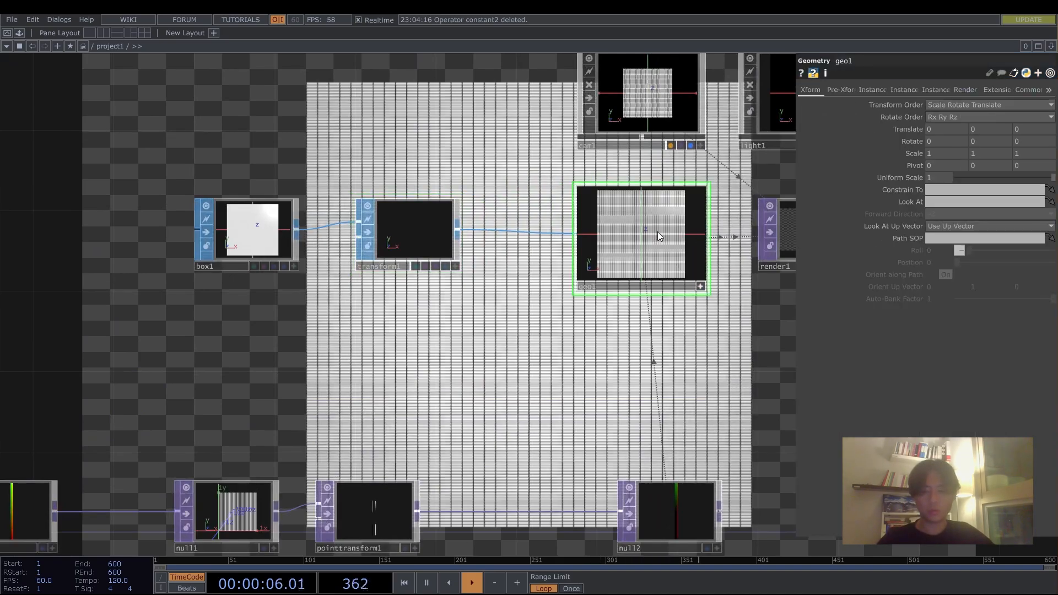
scroll(661, 245, "down", 3)
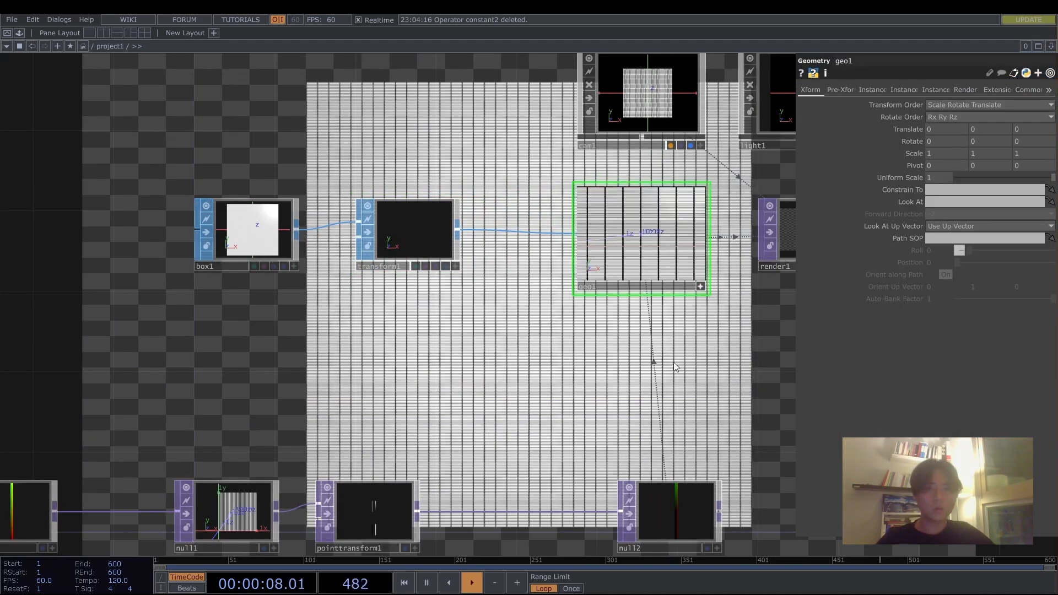
Step: Inspect the spacing of the instanced boxes in geo1's viewer and set transform1's X scale to 25
scroll(656, 359, "up", 5)
left_click_drag(607, 268, 539, 351)
scroll(541, 314, "up", 3)
left_click_drag(540, 315, 502, 457)
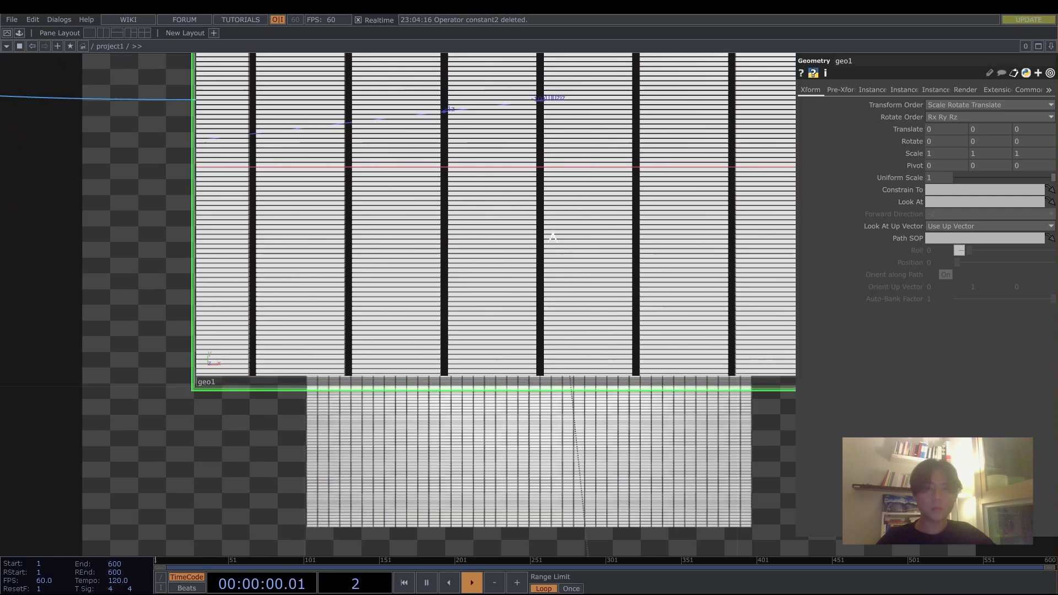
scroll(520, 454, "down", 6)
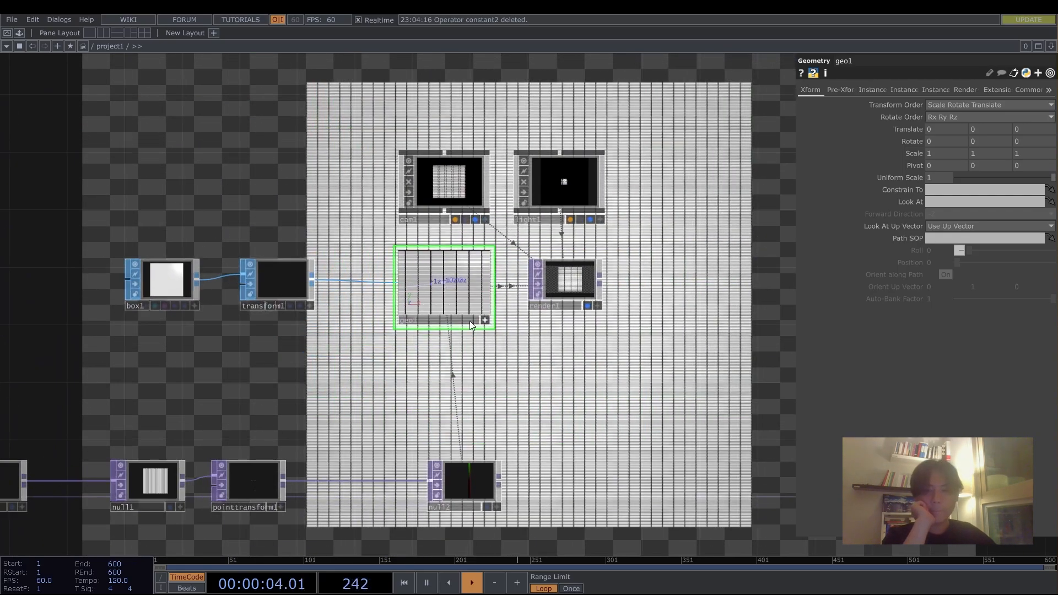
left_click(486, 320)
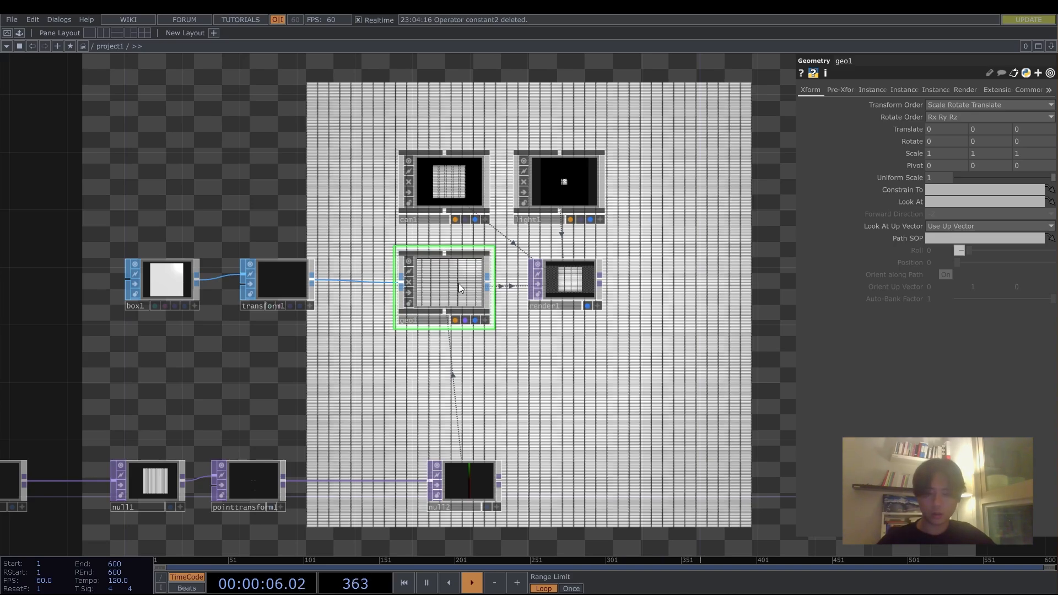
left_click(485, 320)
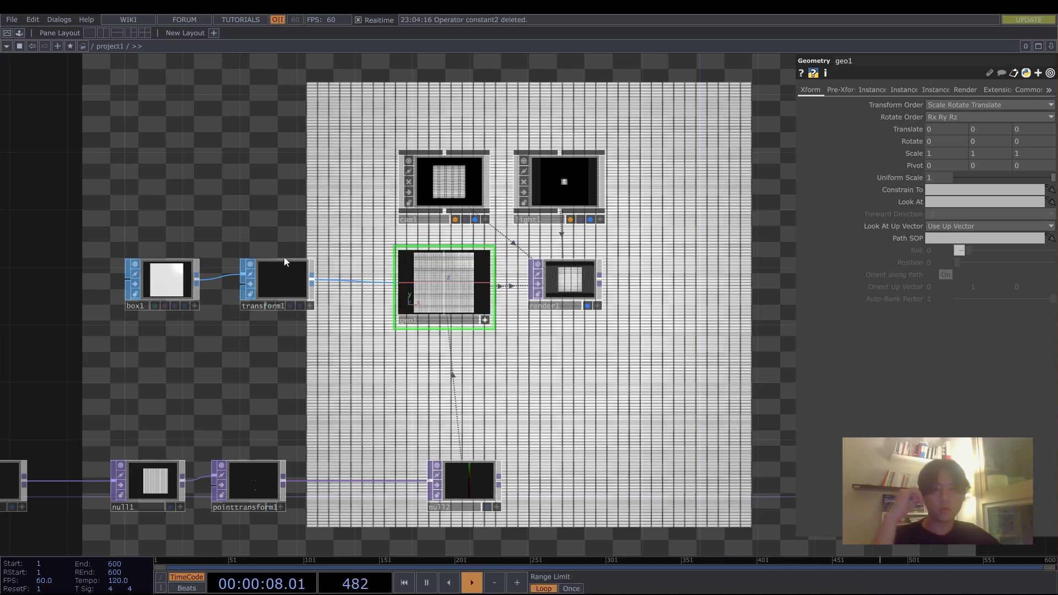
left_click(277, 284)
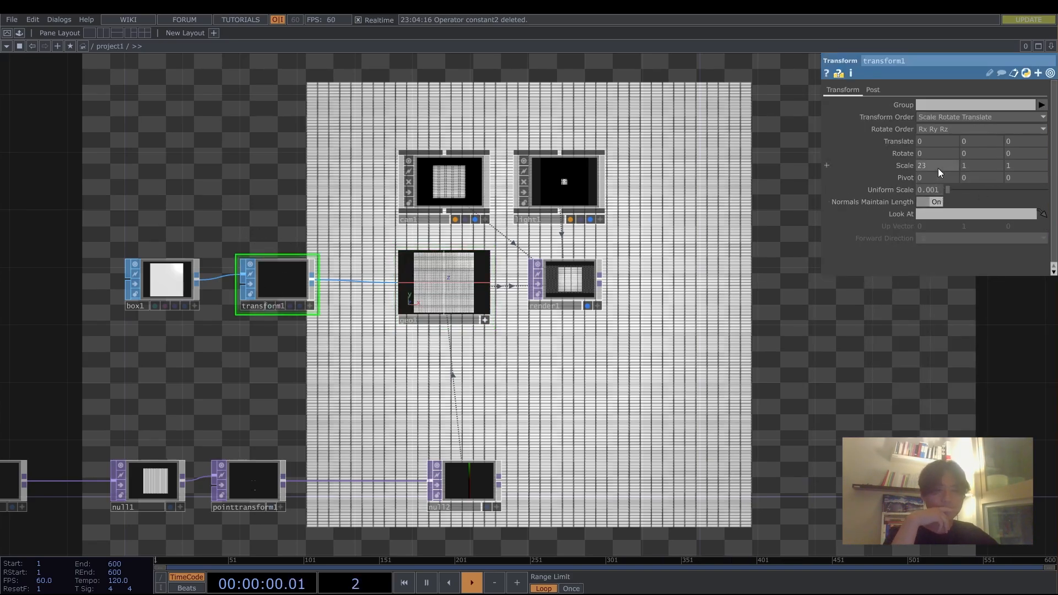
middle_click_drag(941, 167, 953, 147)
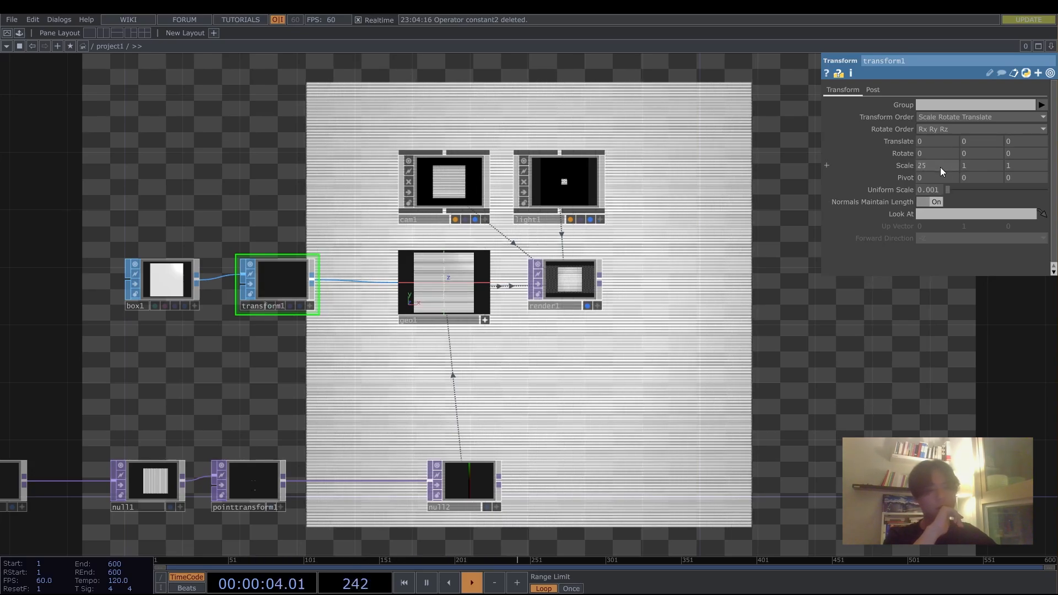
Step: Add a Noise TOP fed by pointtransform1's output and place it below the main point chain
left_click_drag(644, 366, 742, 329)
left_click_drag(650, 420, 664, 366)
scroll(665, 366, "up", 2)
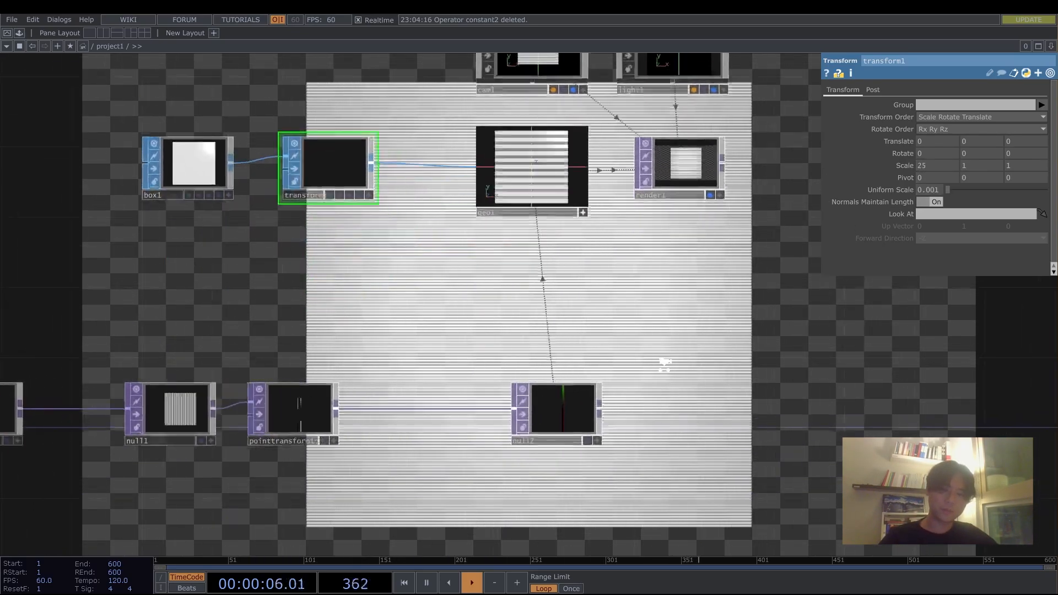
scroll(665, 366, "down", 2)
left_click_drag(623, 308, 678, 274)
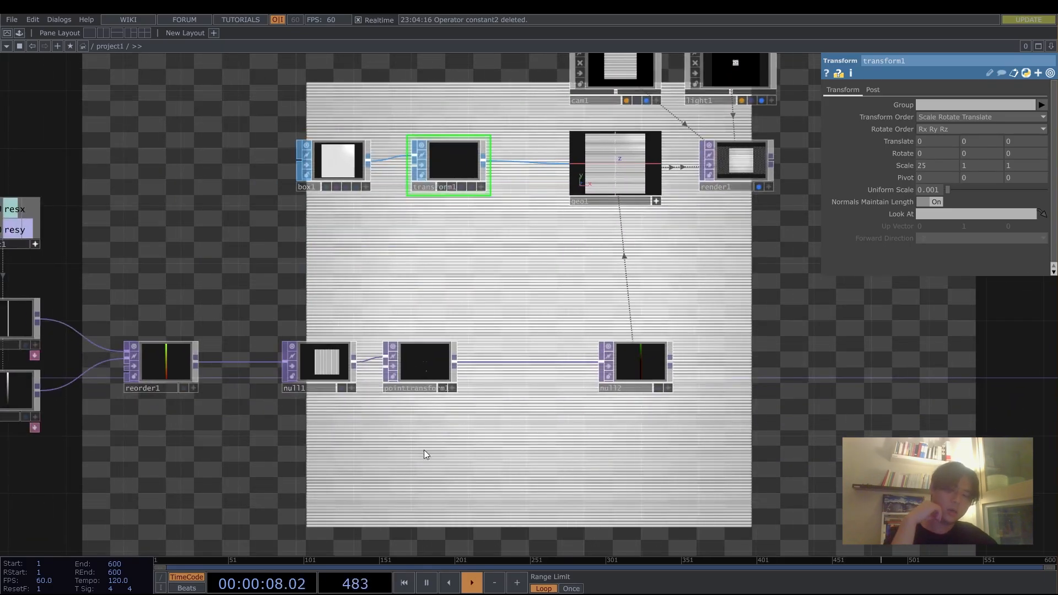
left_click_drag(425, 450, 461, 432)
left_click_drag(385, 418, 402, 416)
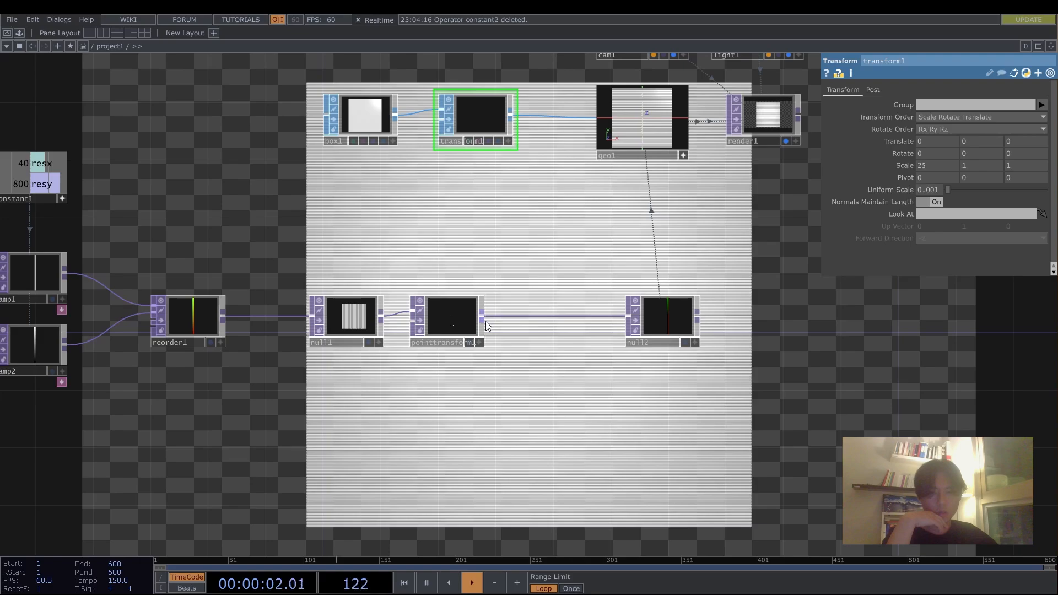
left_click(558, 491)
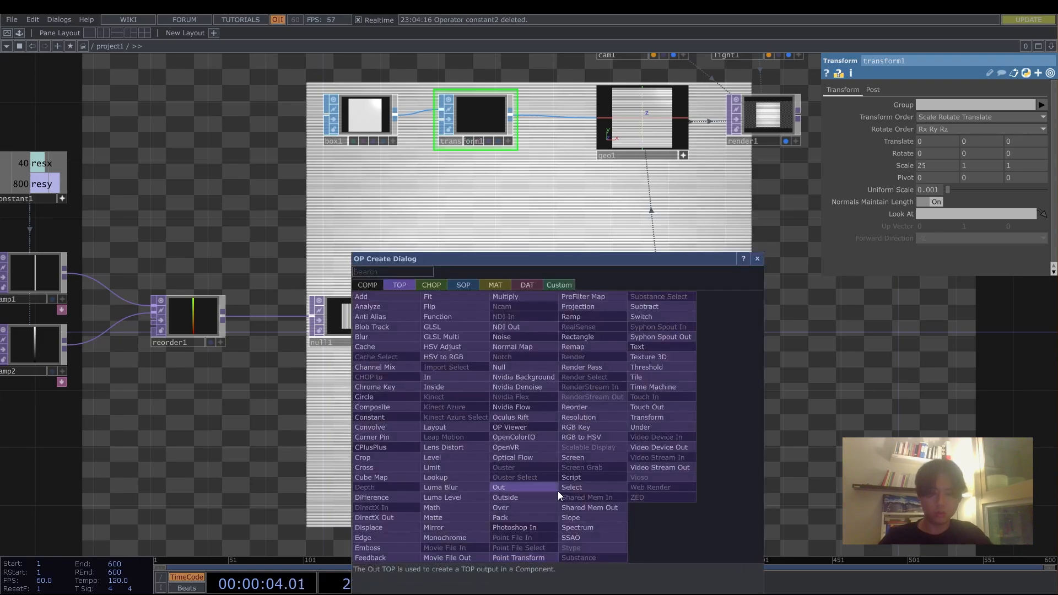
type("noise")
key("Return")
left_click(558, 491)
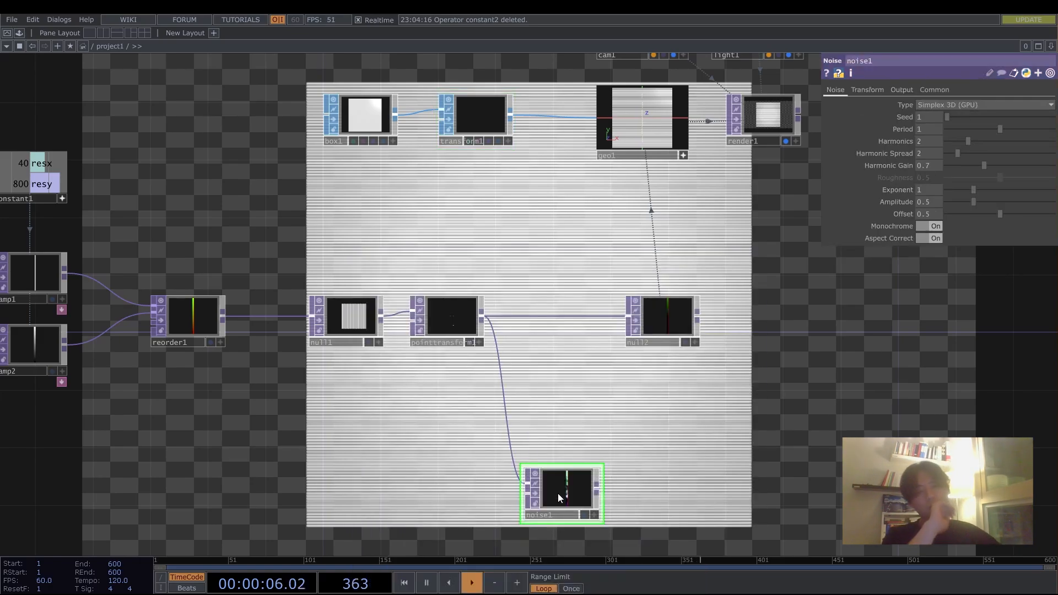
Step: Examine noise1's operator info and its image closely, along with the neighbouring pointtransform1 node
scroll(670, 438, "up", 3)
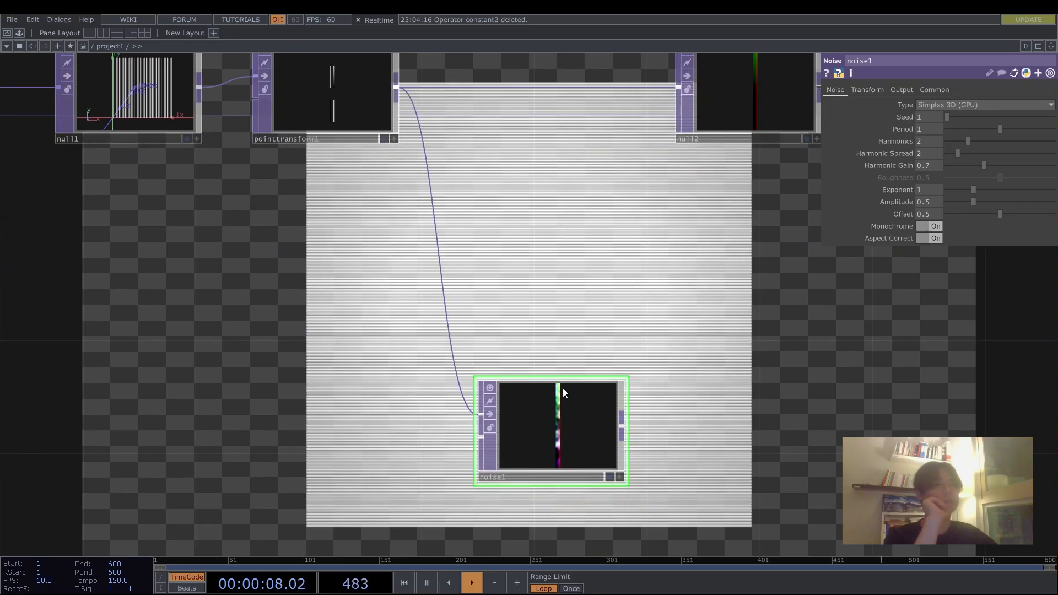
middle_click(539, 426)
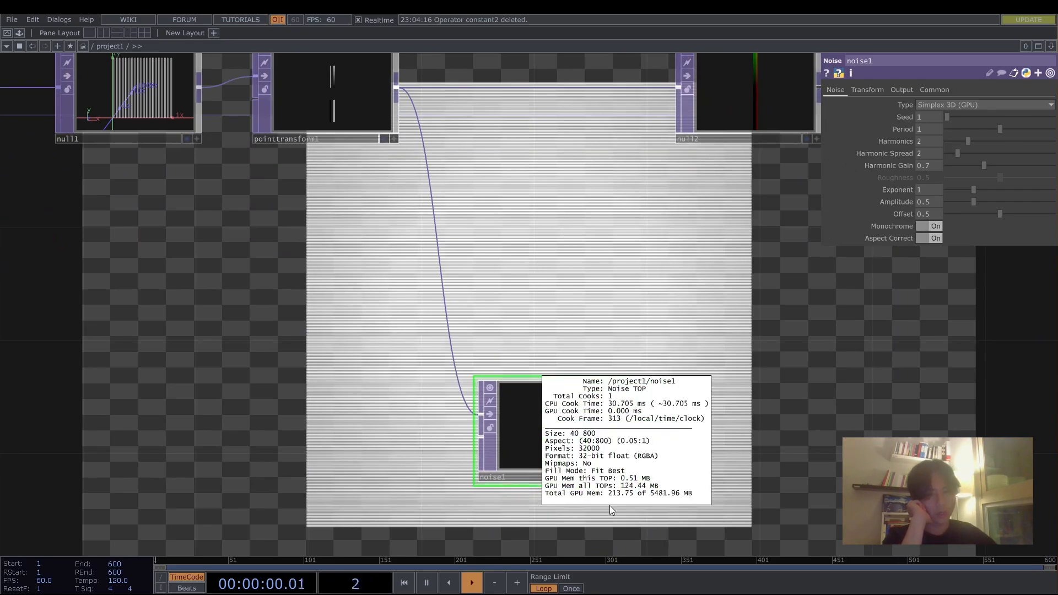
scroll(466, 369, "up", 10)
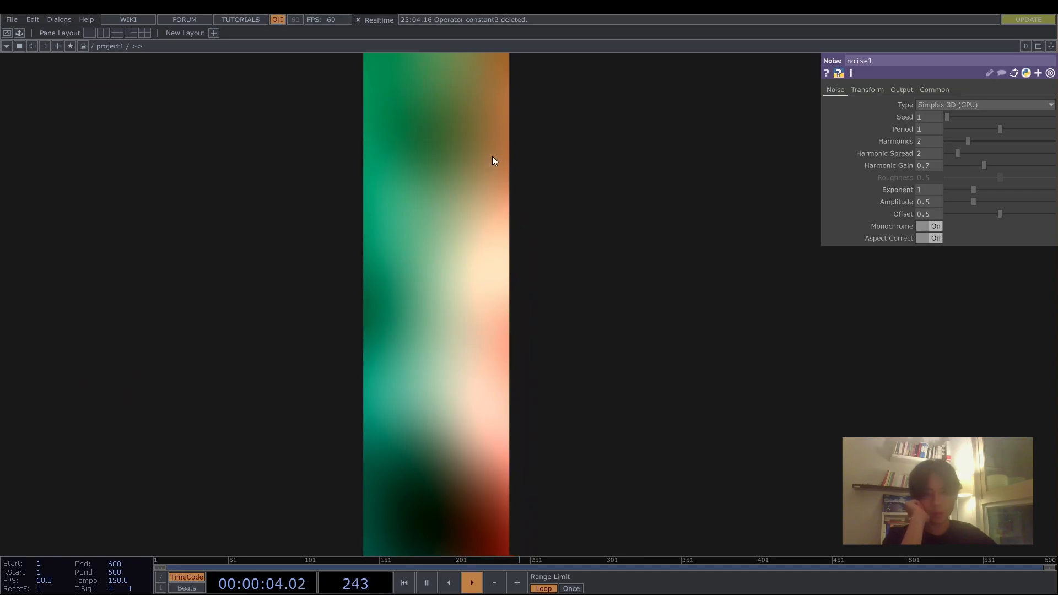
scroll(492, 157, "down", 10)
scroll(401, 212, "up", 3)
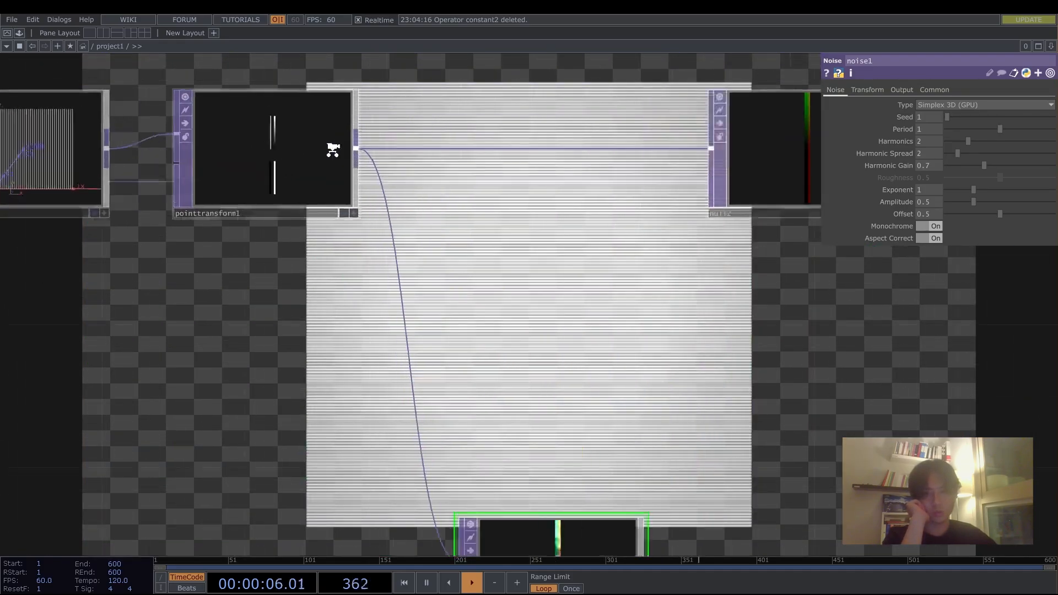
scroll(226, 315, "up", 2)
scroll(440, 376, "down", 5)
scroll(361, 286, "up", 4)
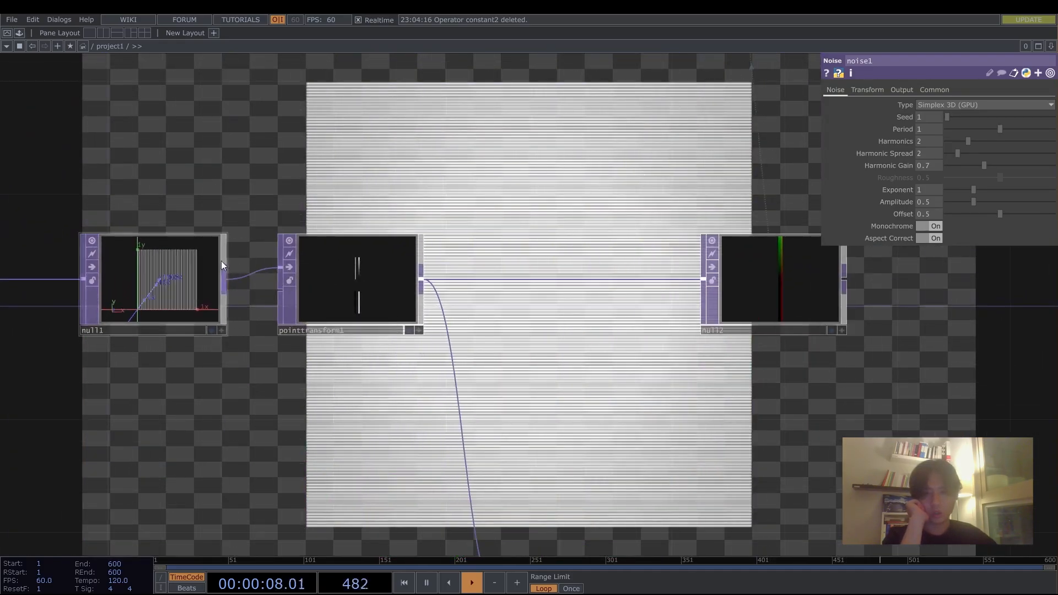
left_click(372, 309)
left_click(449, 287)
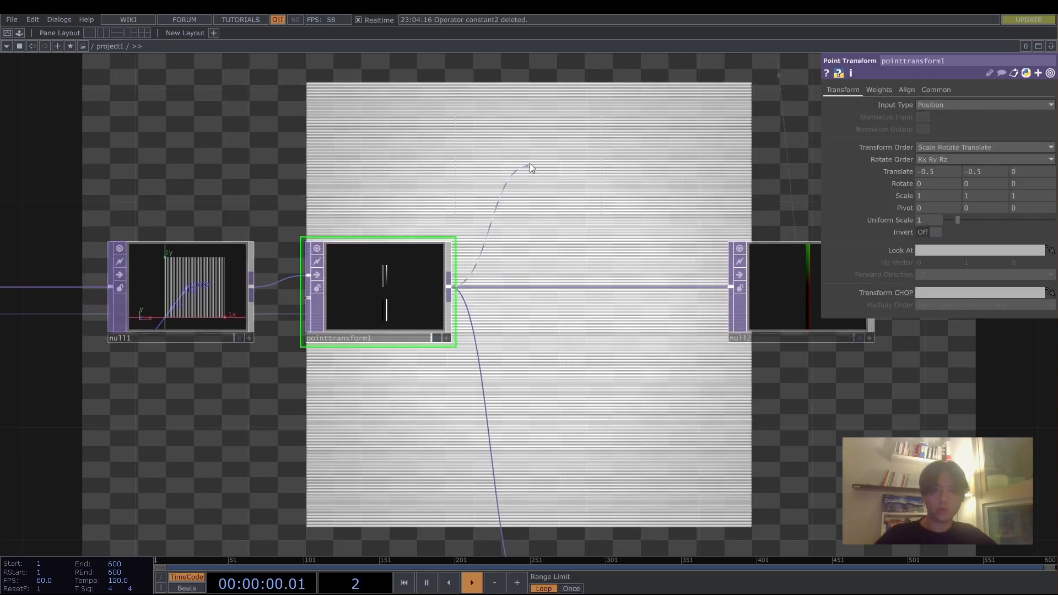
left_click(524, 119)
key("Delete")
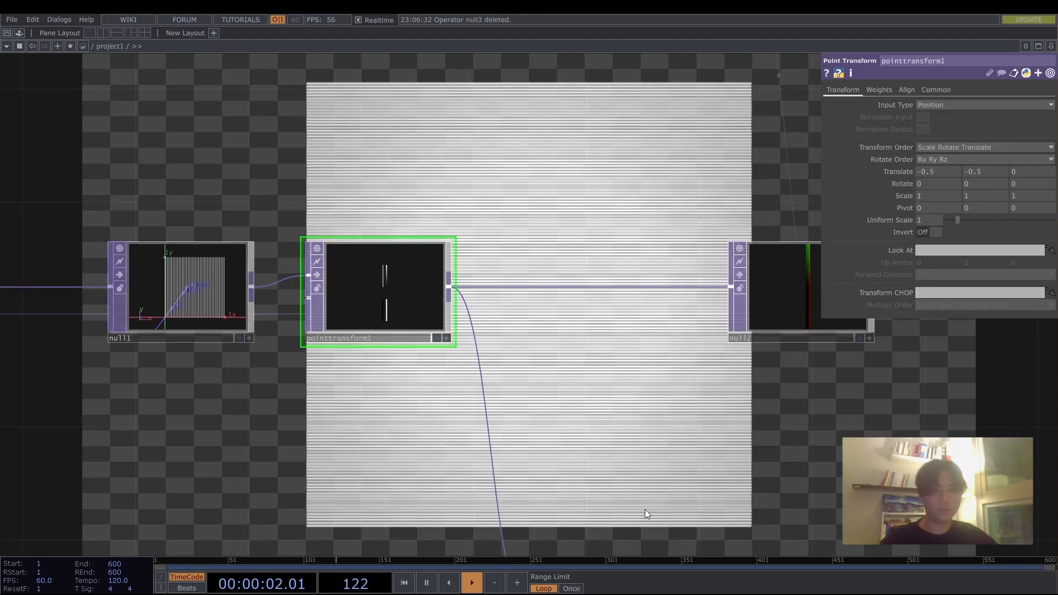
Step: Set noise1's RGB output mode to Noise so the input positions are not added to it
left_click_drag(646, 510, 560, 264)
left_click(550, 369)
left_click(901, 90)
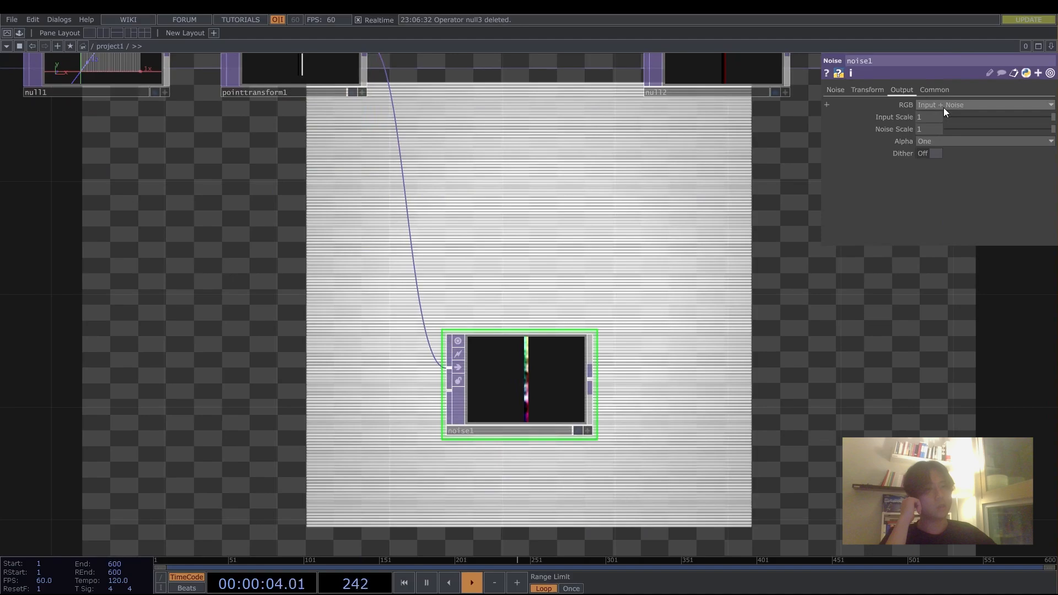
scroll(441, 391, "up", 10)
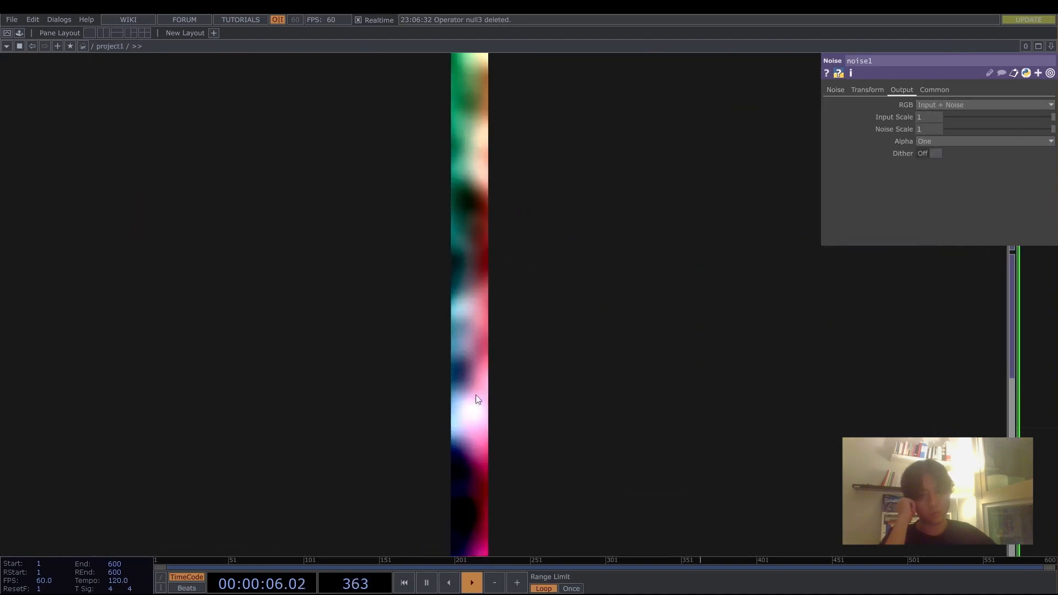
scroll(485, 265, "down", 3)
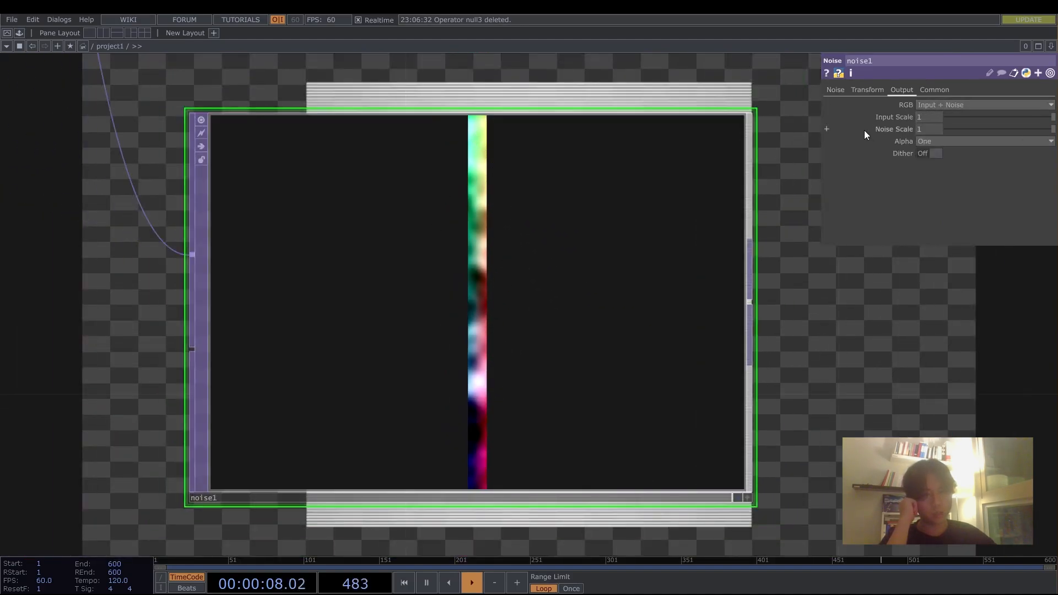
left_click(954, 105)
left_click(942, 117)
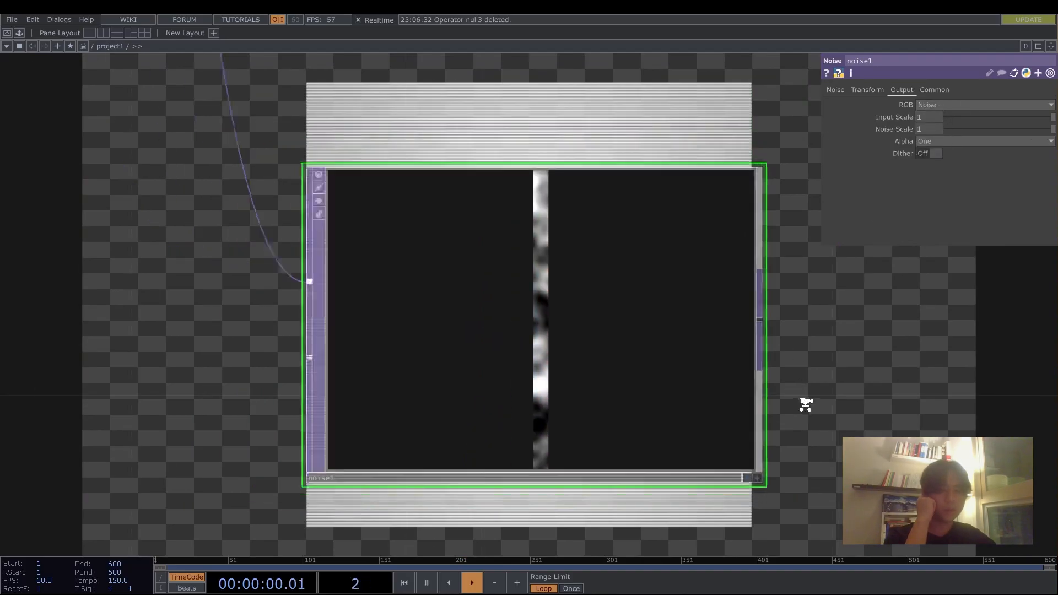
Step: Add a Null TOP connected to noise1's output and place it beside noise1
scroll(672, 371, "down", 8)
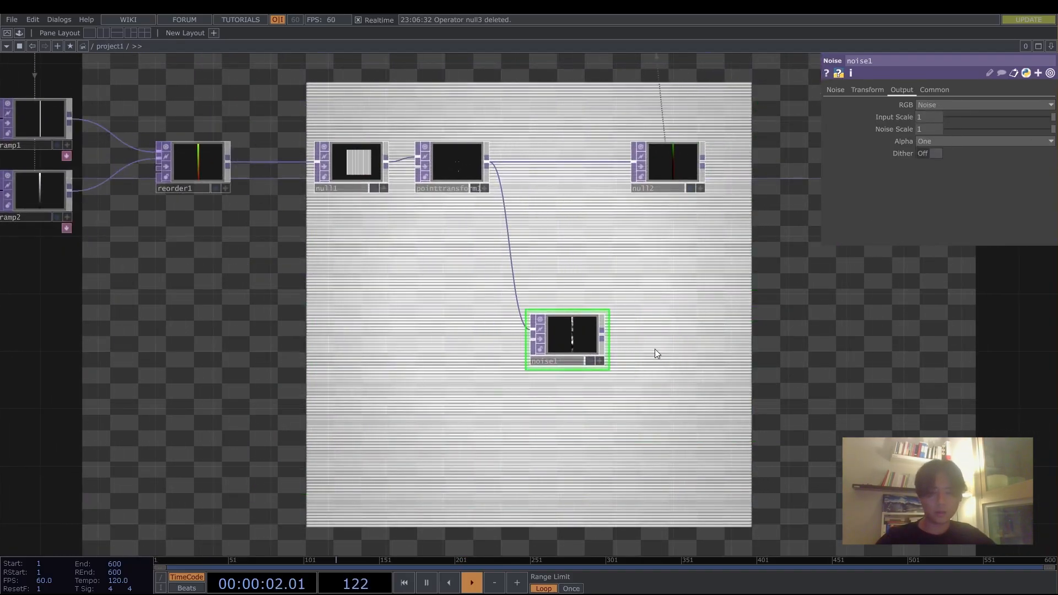
left_click(733, 340)
scroll(739, 340, "down", 5)
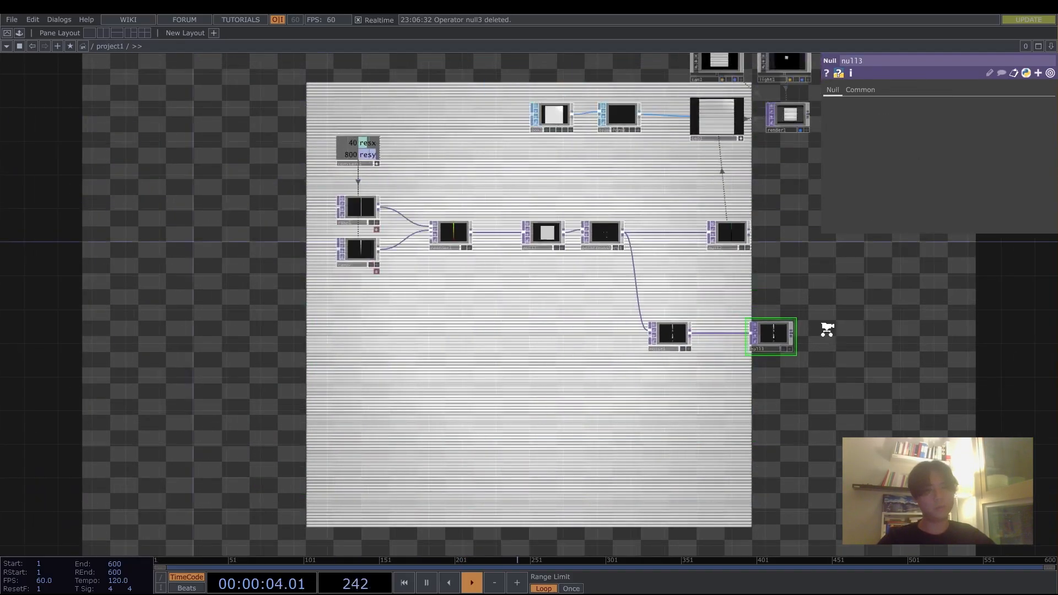
Step: Turn off Monochrome on noise1 and set its offset to 0 and its amplitude to 1
scroll(670, 316, "up", 5)
left_click(560, 375)
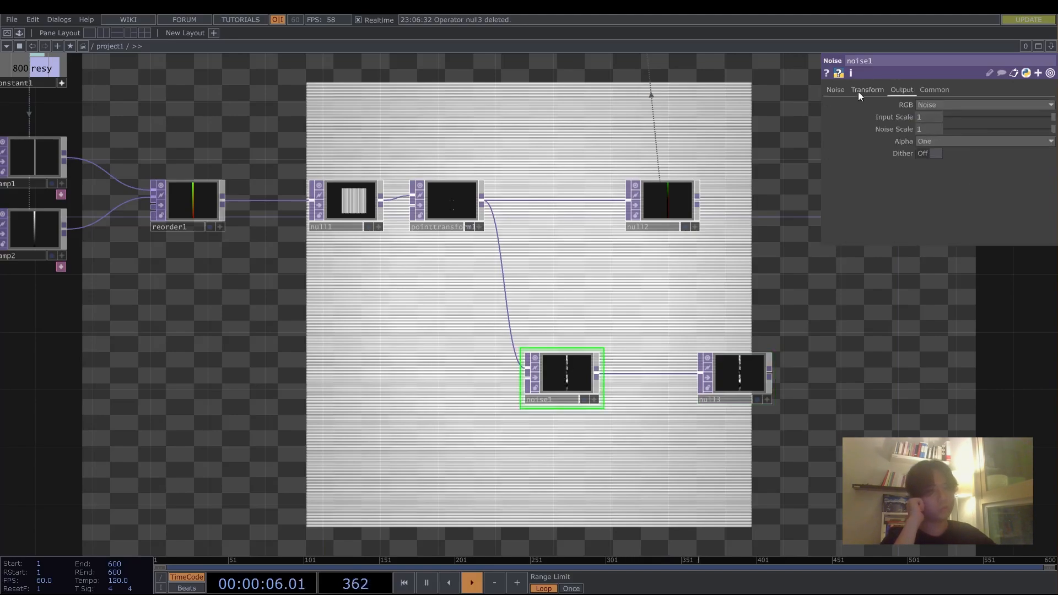
left_click(835, 90)
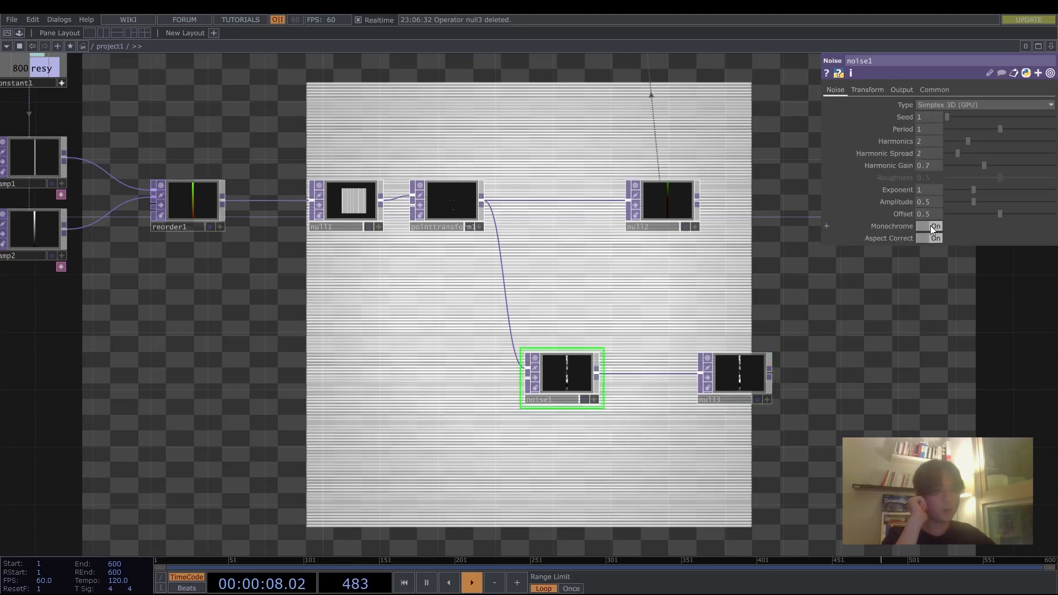
left_click(934, 211)
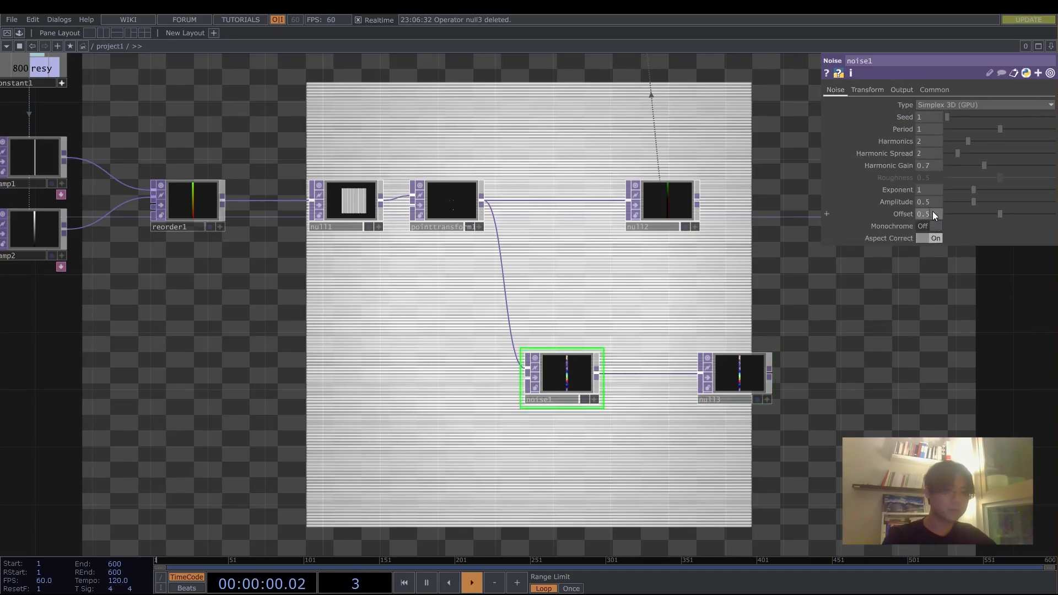
type("0")
left_click(942, 203)
key("Return")
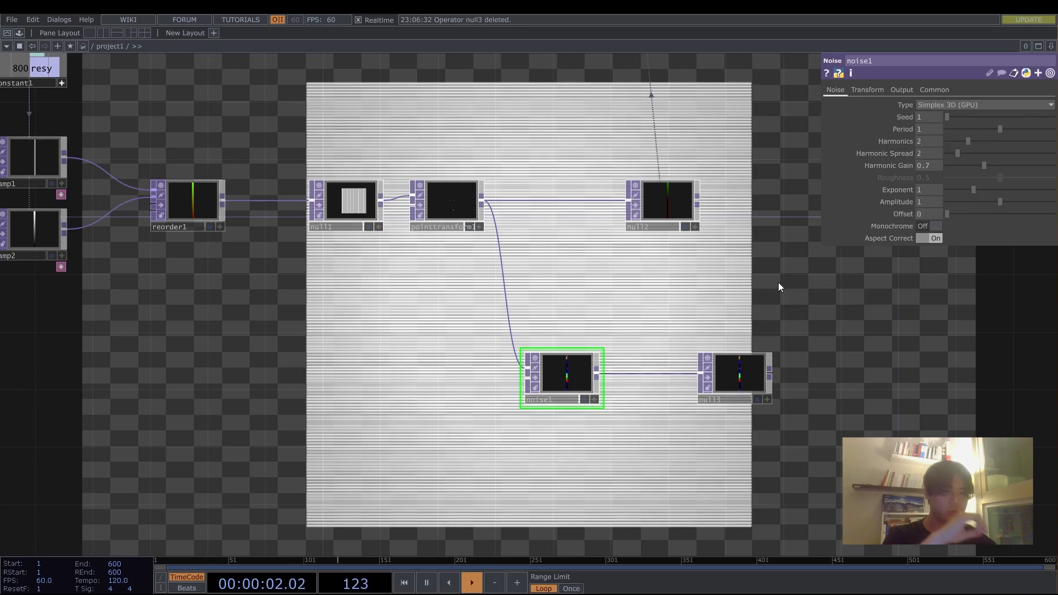
Step: Inspect noise1's coloured pattern and turn its Monochrome option back on
scroll(560, 375, "up", 5)
scroll(558, 379, "down", 5)
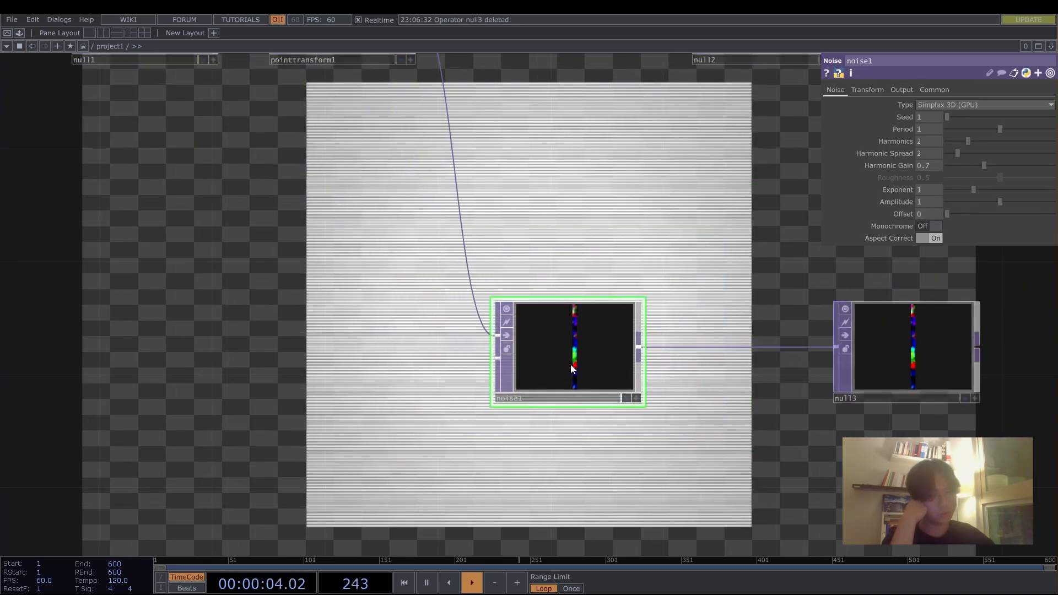
scroll(738, 333, "down", 2)
left_click_drag(758, 399, 777, 399)
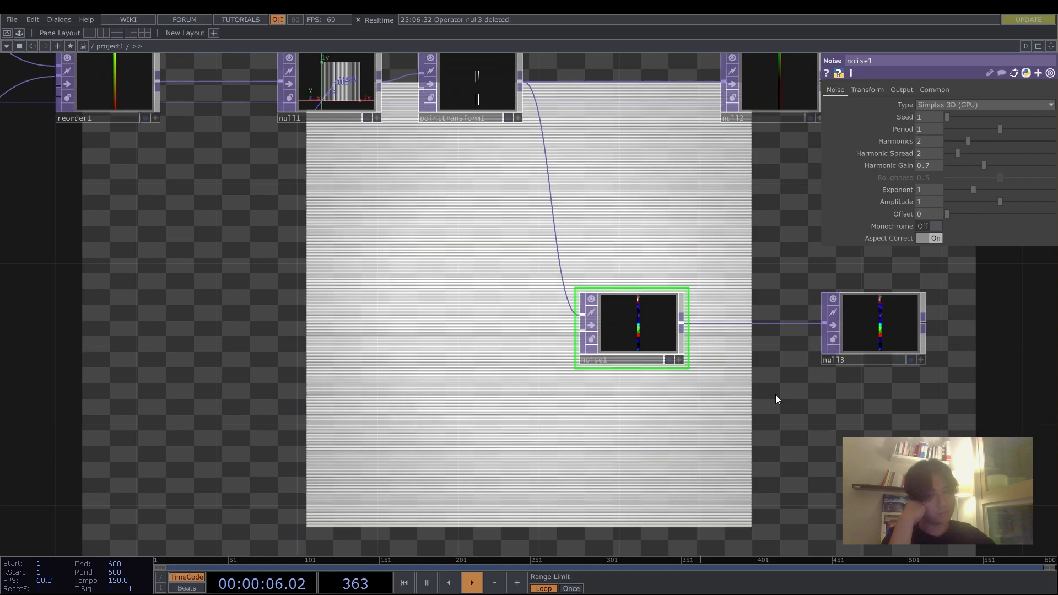
scroll(716, 308, "up", 6)
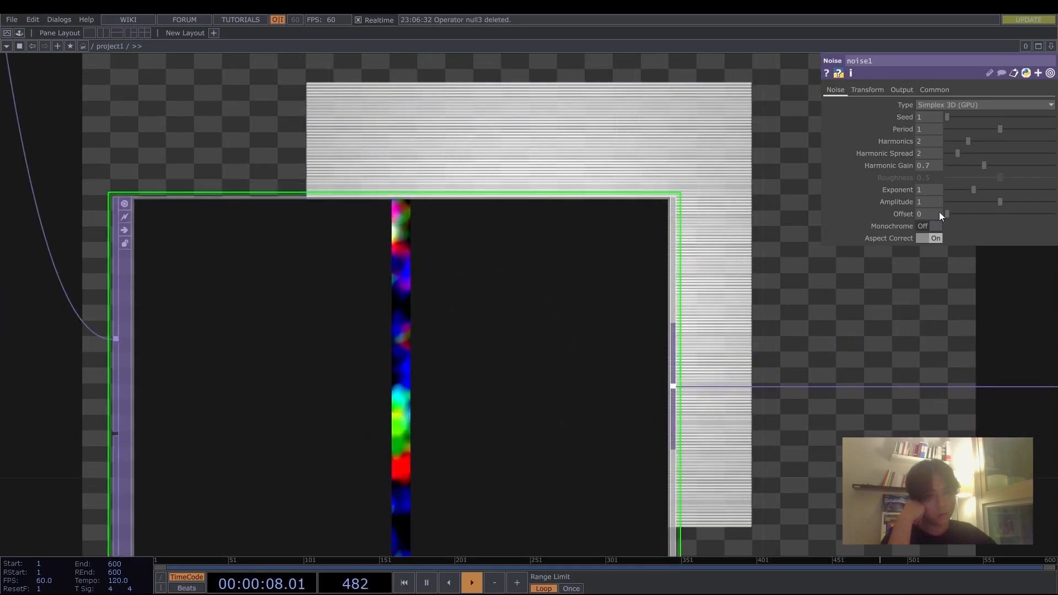
left_click(928, 226)
scroll(591, 343, "up", 3)
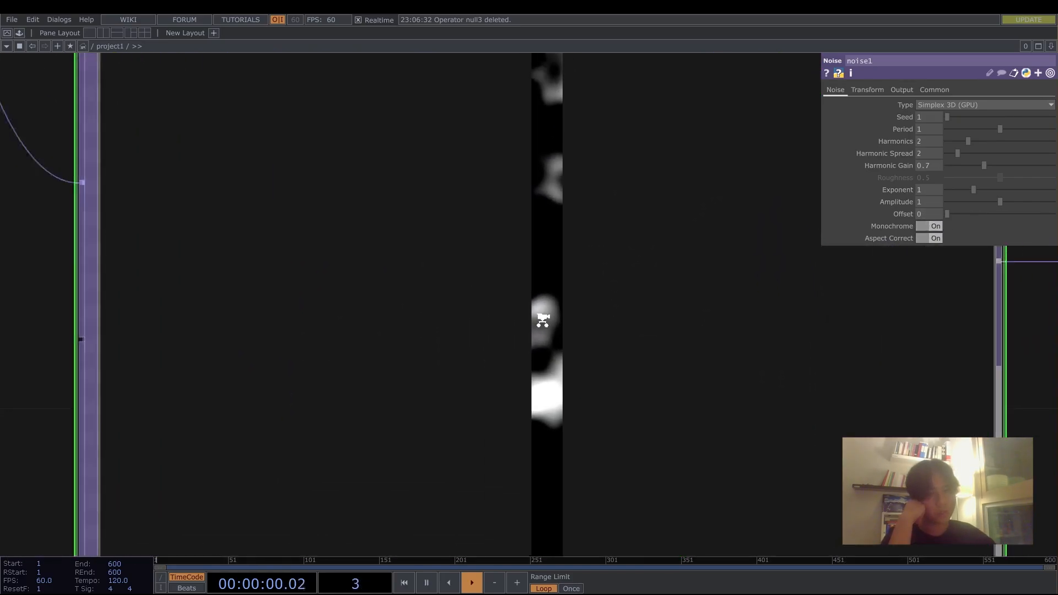
Step: Add an unconnected Constant TOP directly below noise1
scroll(545, 248, "down", 4)
scroll(827, 396, "down", 5)
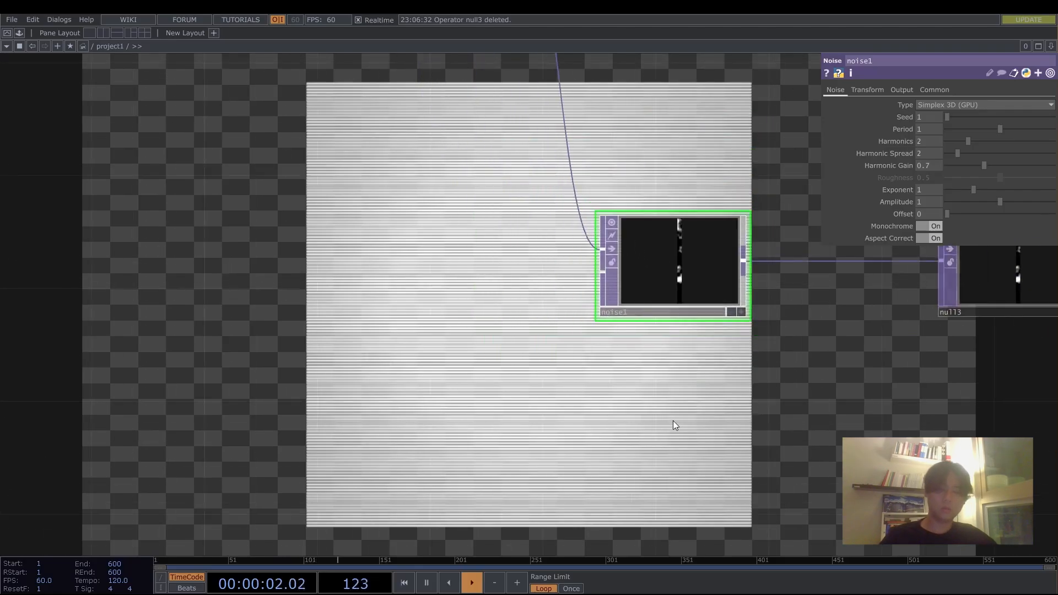
key("Tab")
type("CONS")
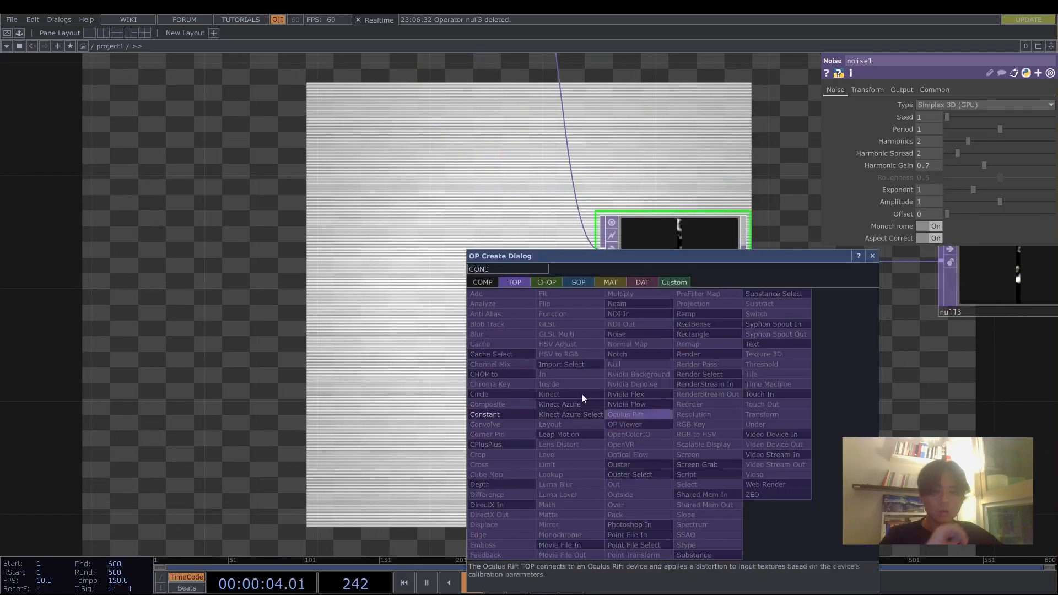
key("Escape")
left_click(661, 406)
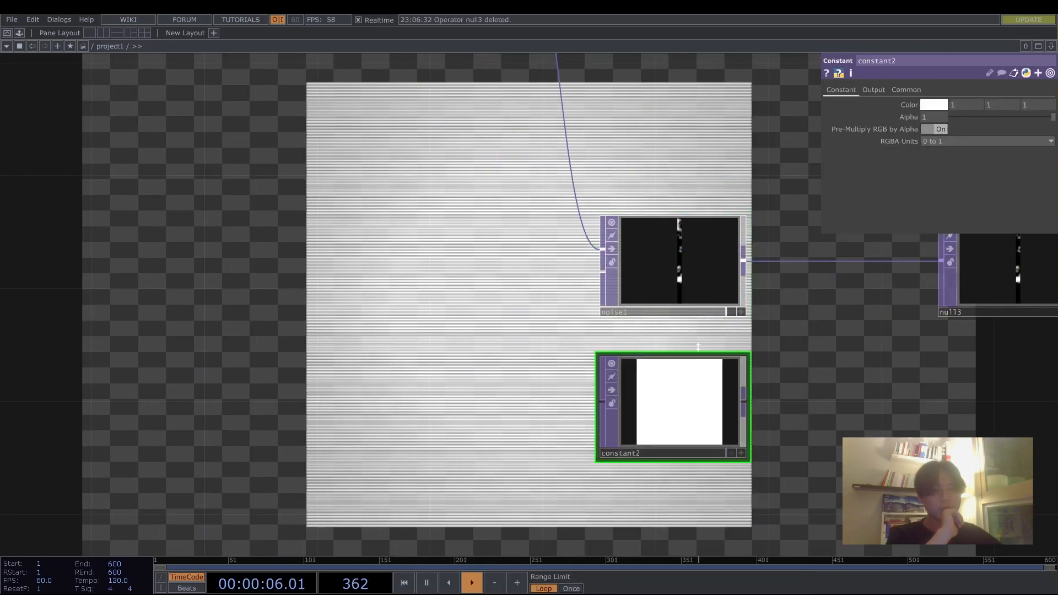
Step: Set constant2's colour to black, with 0 in the red, green and blue channels
scroll(738, 428, "up", 3)
left_click_drag(803, 449, 790, 403)
mouse_move(913, 108)
middle_mouse_down()
mouse_move(860, 108)
mouse_move(914, 107)
middle_mouse_up()
left_click_drag(886, 364, 805, 406)
left_click(1043, 105)
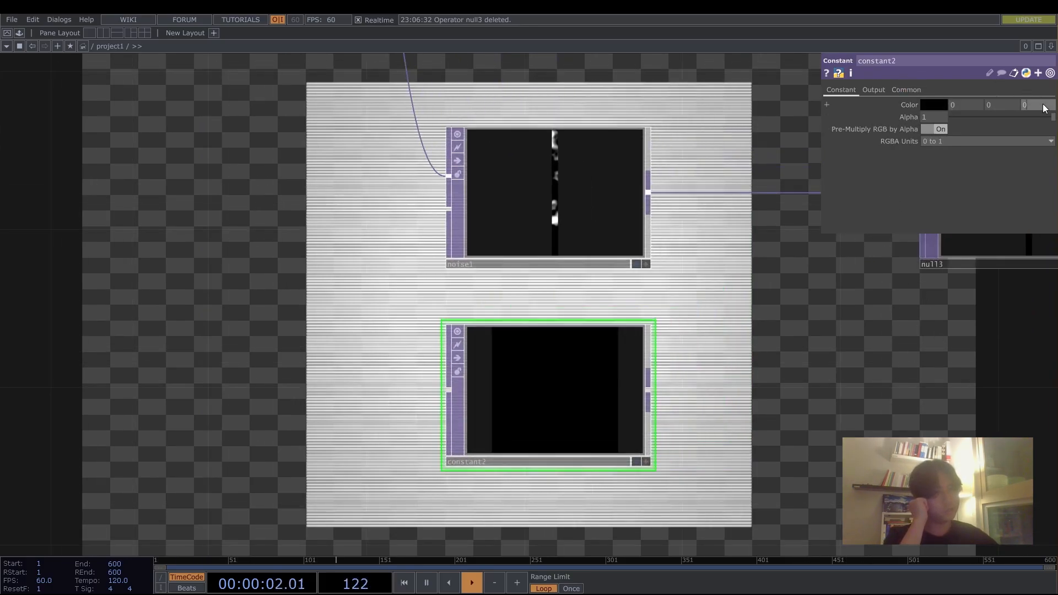
left_click_drag(811, 337, 697, 284)
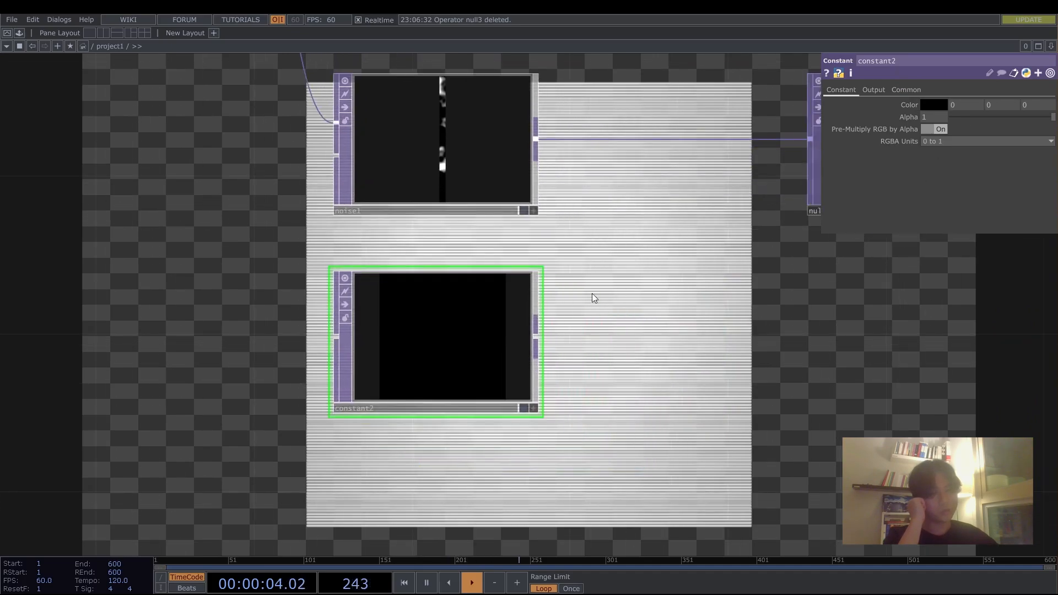
scroll(444, 336, "up", 2)
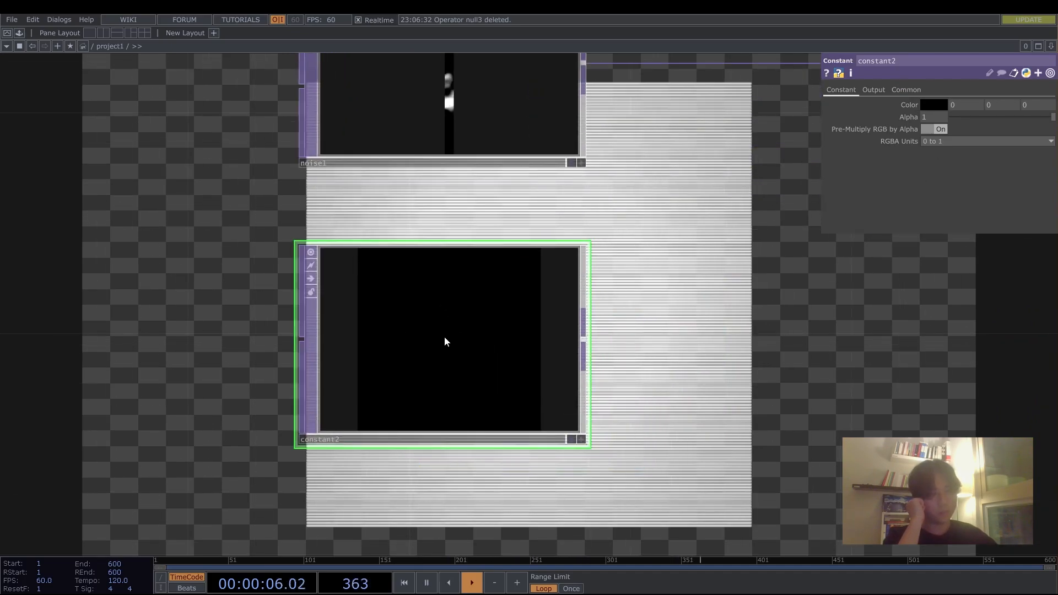
Step: Add a Null TOP connected to constant2's output and display it as 3D points
scroll(448, 333, "down", 4)
left_click(713, 347)
key("a")
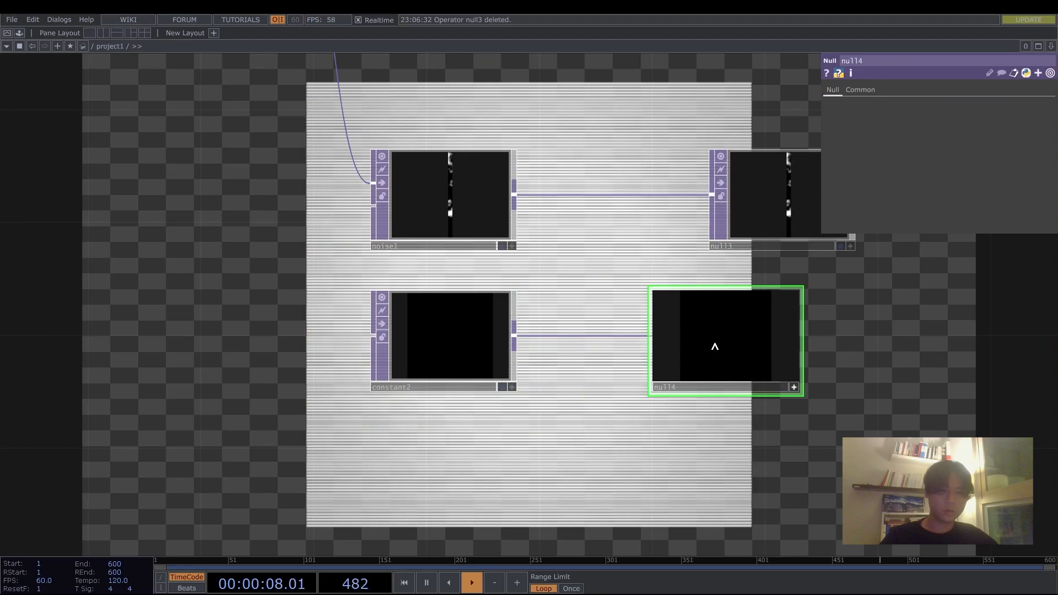
right_click(716, 348)
left_click(758, 421)
scroll(858, 378, "up", 2)
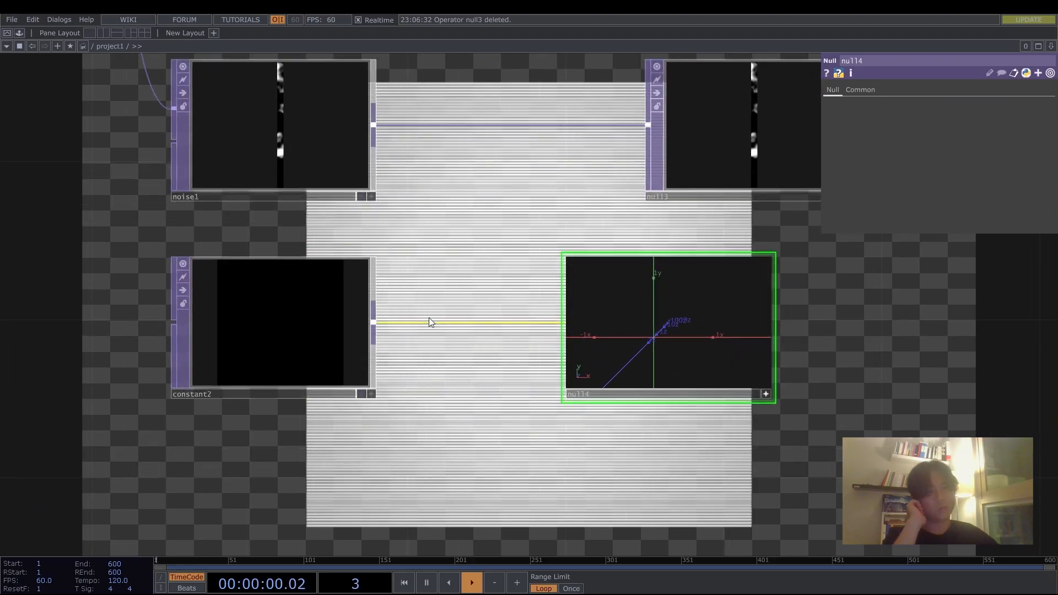
Step: Raise constant2's red, green and blue colour values together to 0.417
left_click(369, 325)
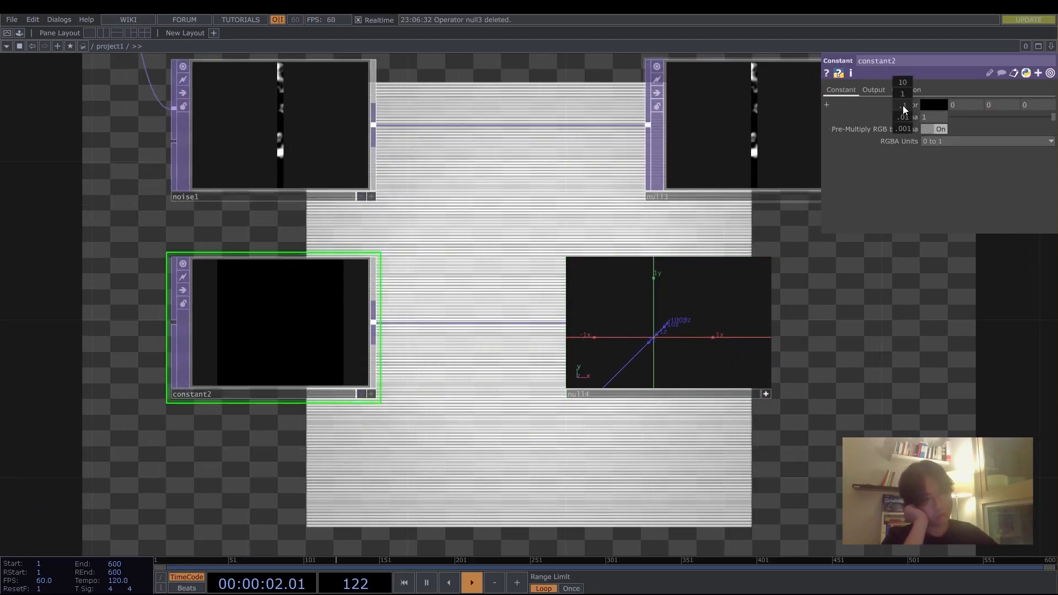
middle_click_drag(915, 131, 805, 132)
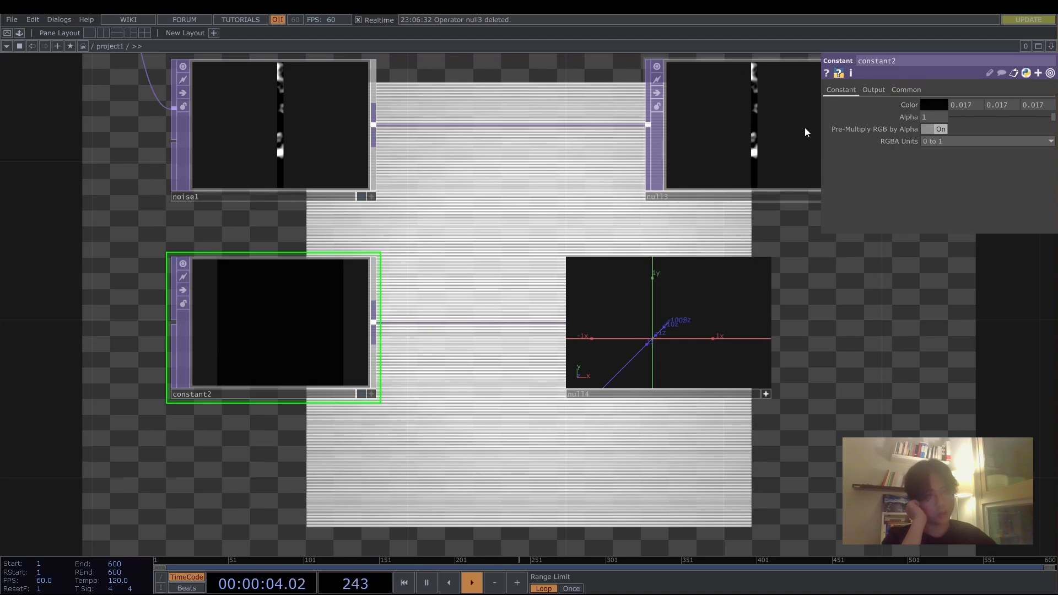
middle_click_drag(904, 109, 905, 85)
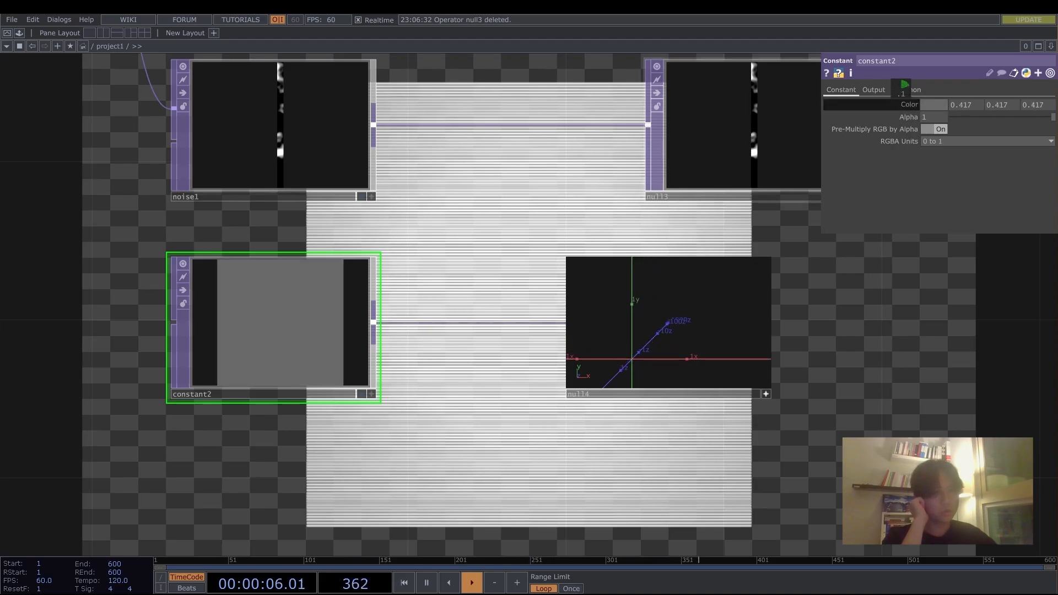
scroll(879, 333, "down", 3)
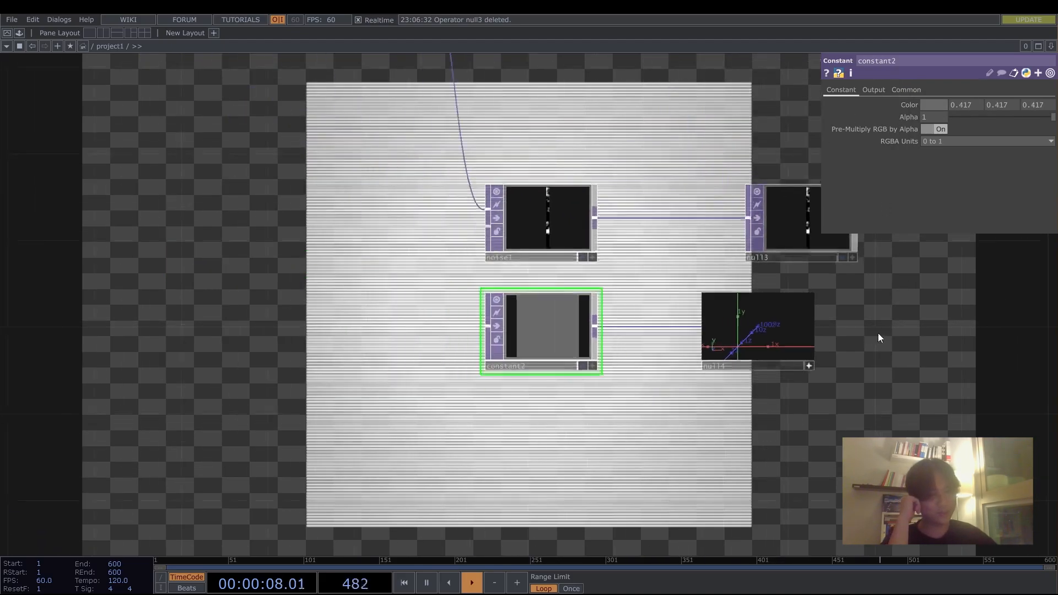
Step: Examine ramp1 and its common settings at the start of the network
scroll(422, 196, "down", 3)
left_click_drag(325, 152, 563, 261)
scroll(485, 132, "up", 2)
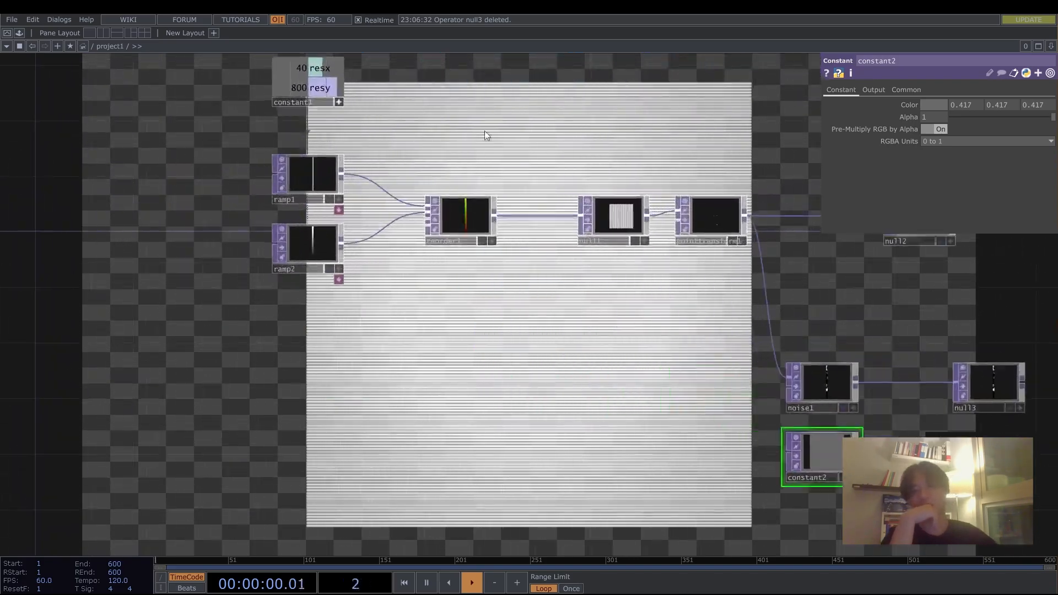
right_click_drag(251, 142, 441, 281)
left_click_drag(517, 369, 189, 201)
scroll(534, 345, "up", 3)
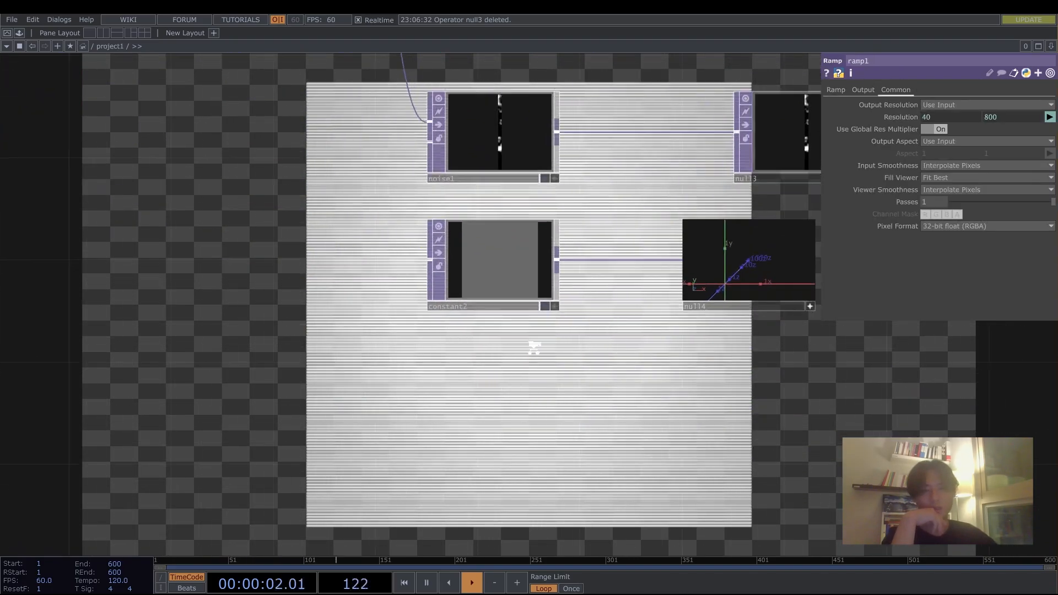
Step: Expand constant2's colour into its separate red, green and blue channel parameters
left_click(534, 293)
left_click_drag(589, 330, 563, 406)
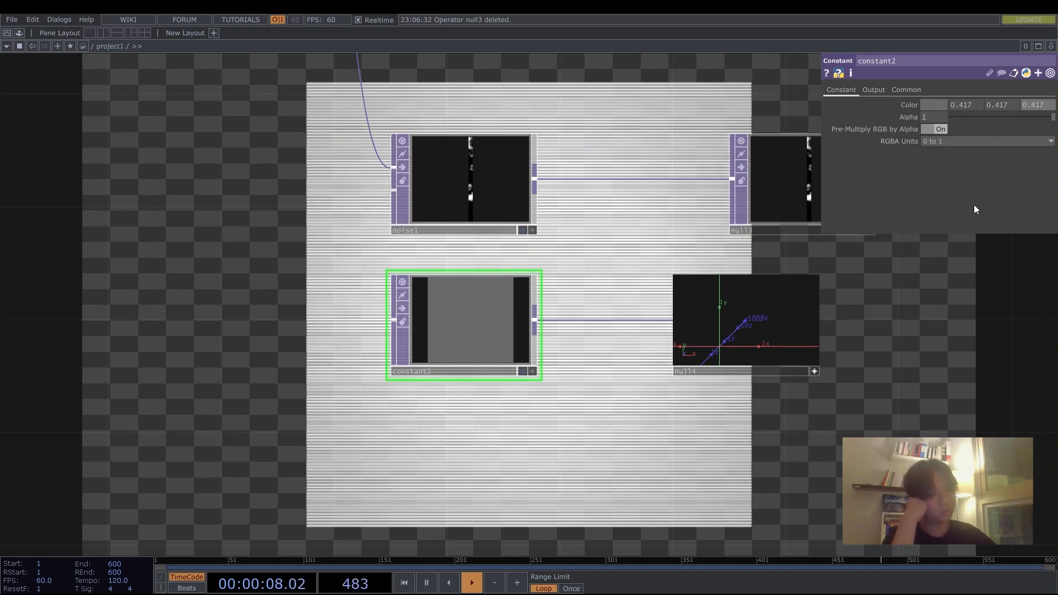
left_click(907, 105)
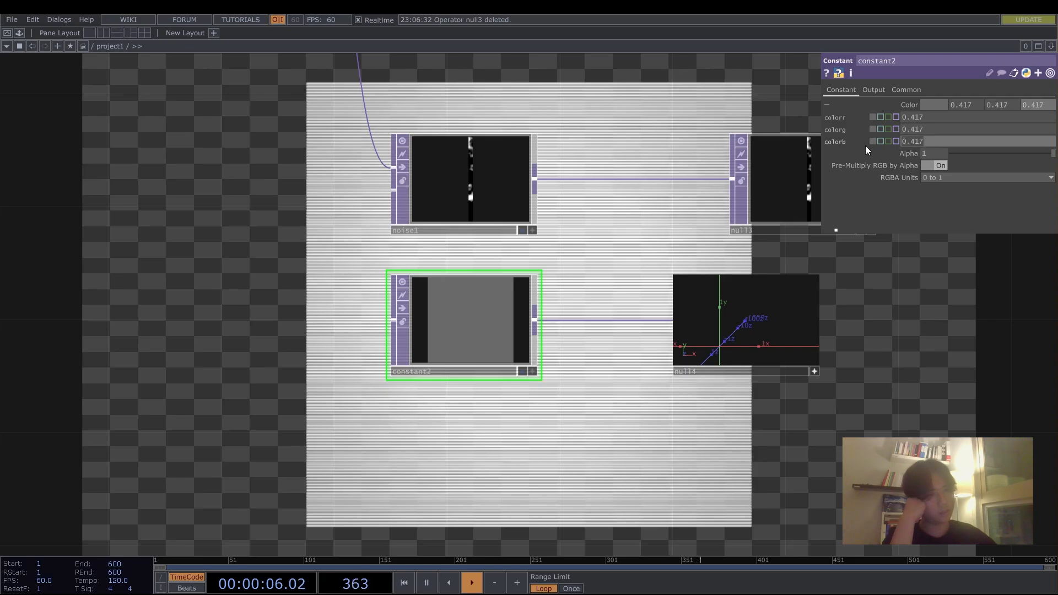
scroll(893, 327, "up", 4)
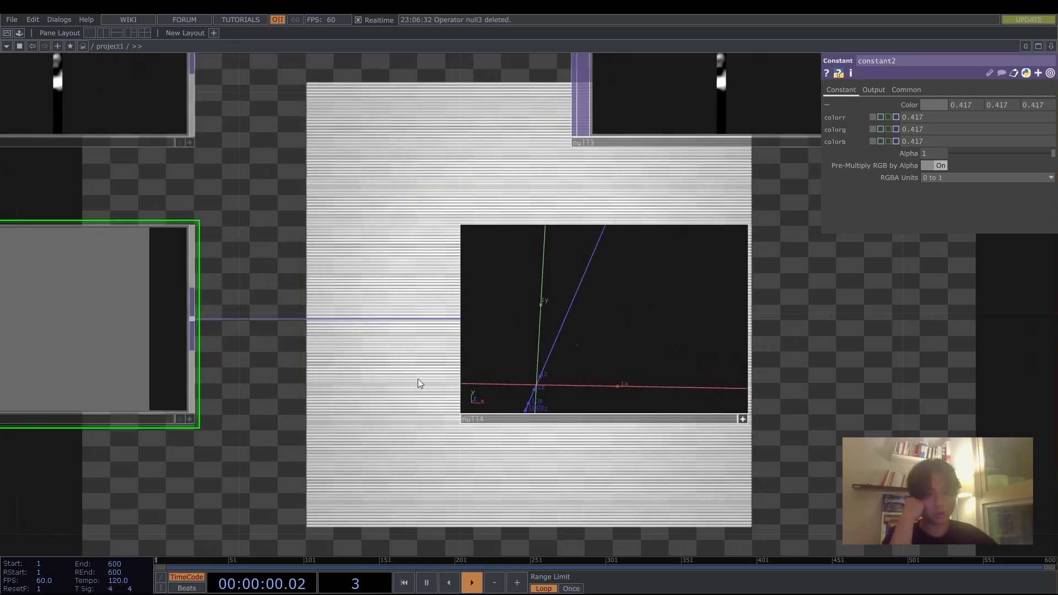
Step: Try constant2 colour values of 0.617 and 0.317 while orbiting null4's point view
middle_click_drag(962, 105, 968, 84)
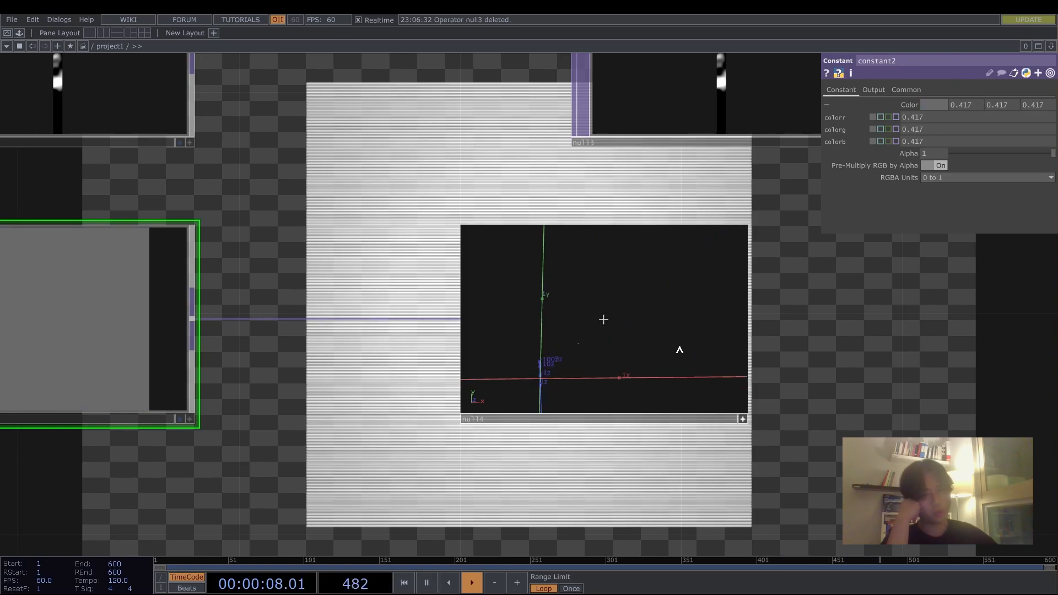
left_click_drag(680, 350, 673, 354)
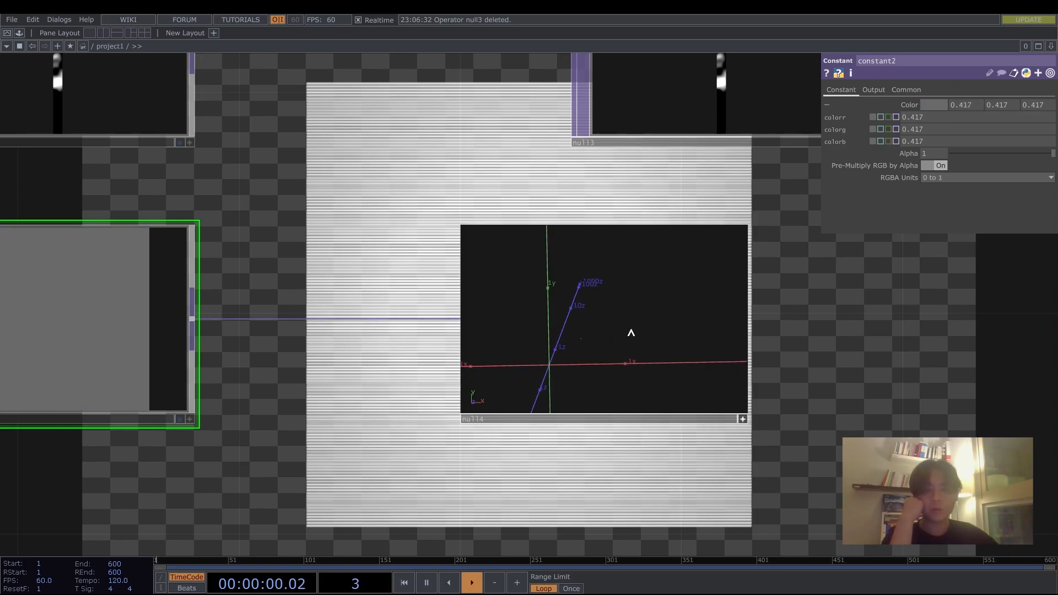
middle_click_drag(908, 103, 910, 84)
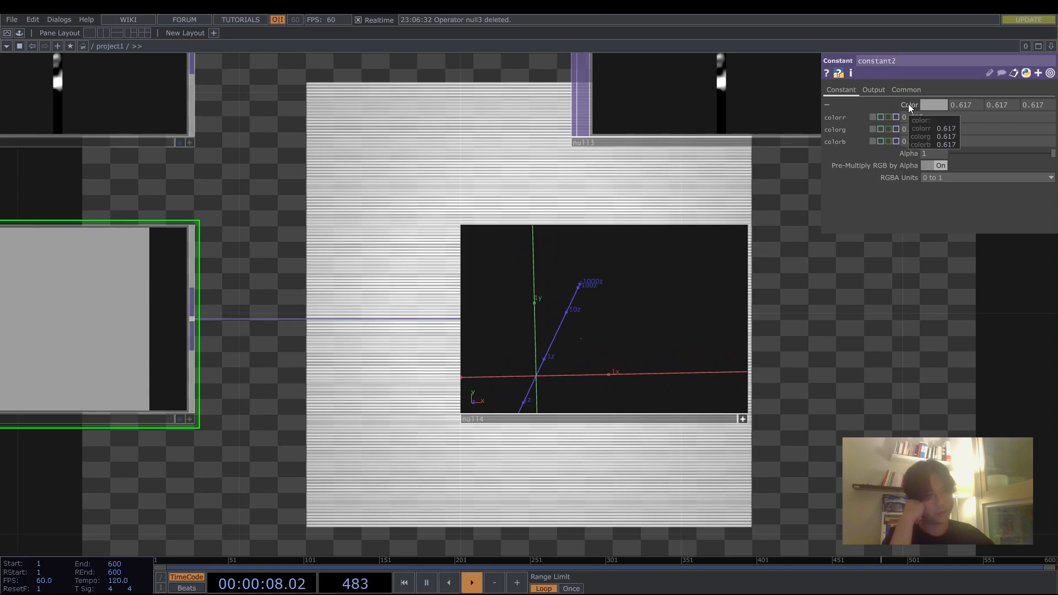
mouse_move(909, 103)
middle_mouse_down()
mouse_move(910, 88)
mouse_move(909, 104)
mouse_move(926, 108)
middle_mouse_up()
left_click_drag(665, 291, 645, 307)
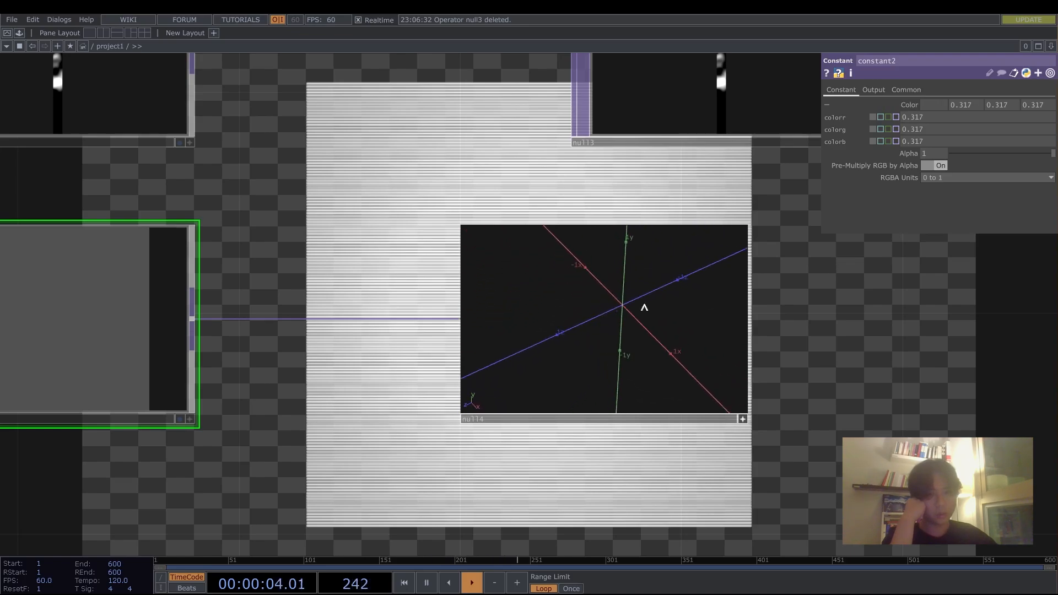
Step: Set constant2's colour to 0.817 in all three channels and examine the point in null4
middle_click_drag(892, 105, 915, 94)
scroll(797, 340, "up", 3)
scroll(789, 345, "down", 2)
scroll(898, 331, "down", 3)
scroll(780, 428, "down", 3)
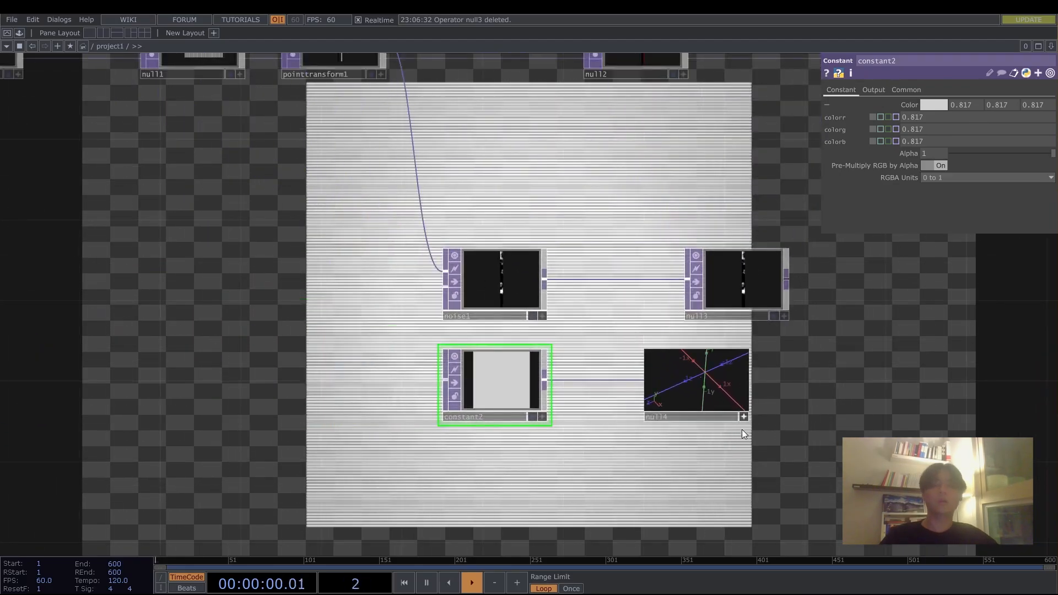
Step: Delete the null4 and constant2 operators below the noise branch
left_click(719, 388)
key("Delete")
left_click(468, 397)
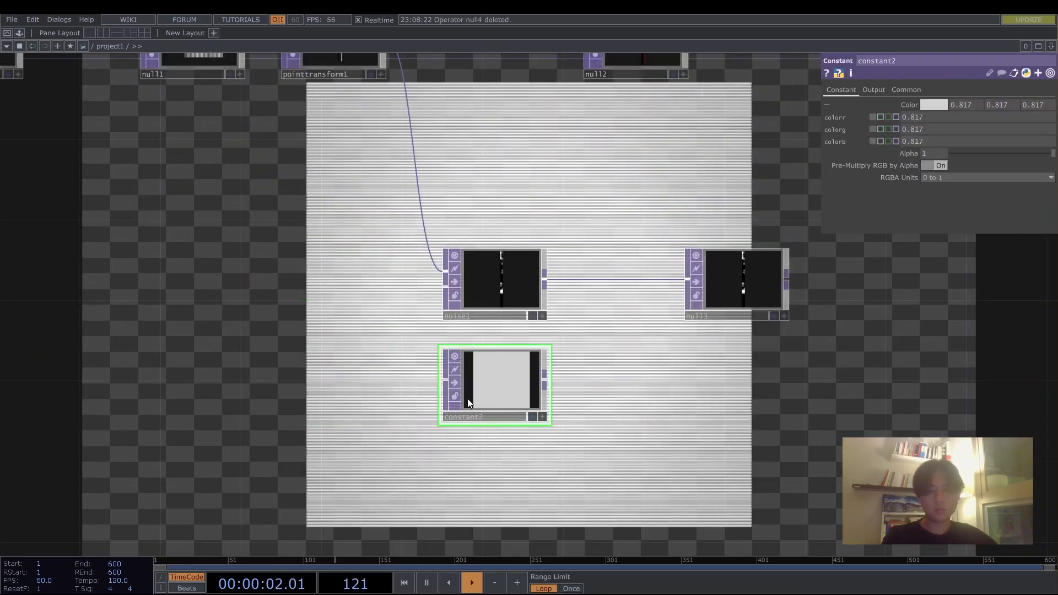
key("Delete")
Step: Display null3's noise texture as 3D points to examine how its colour values are distributed
scroll(779, 342, "up", 3)
left_click_drag(780, 352, 668, 331)
left_click(583, 203)
key("a")
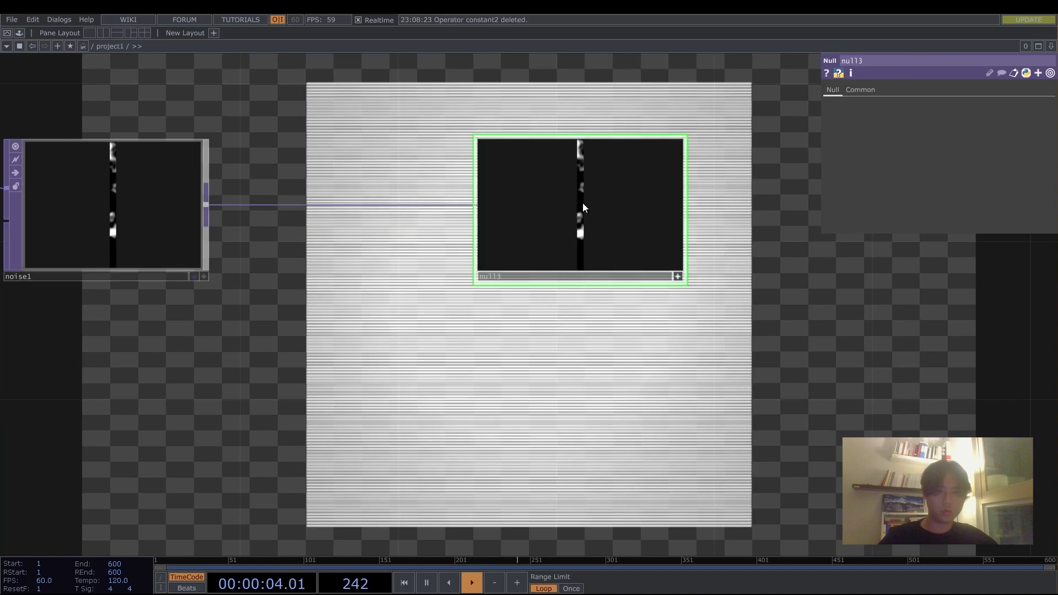
right_click(583, 203)
left_click(661, 284)
mouse_move(590, 184)
left_mouse_down()
mouse_move(581, 199)
mouse_move(607, 184)
left_mouse_up()
Step: Turn off Monochrome on noise1, examine the resulting points, and return null3's viewer to the image display
left_click(146, 208)
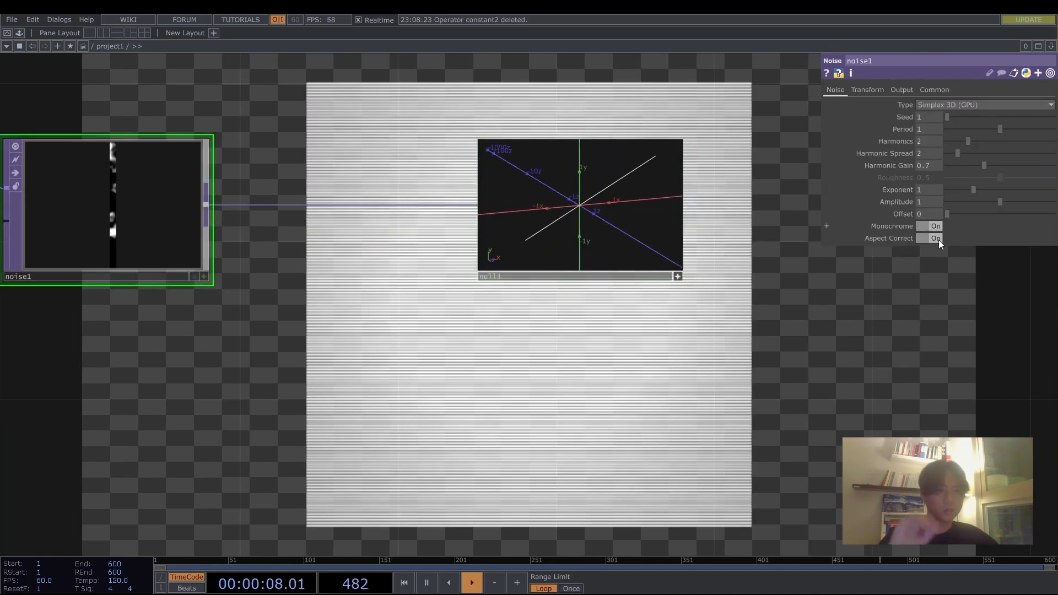
left_click(939, 226)
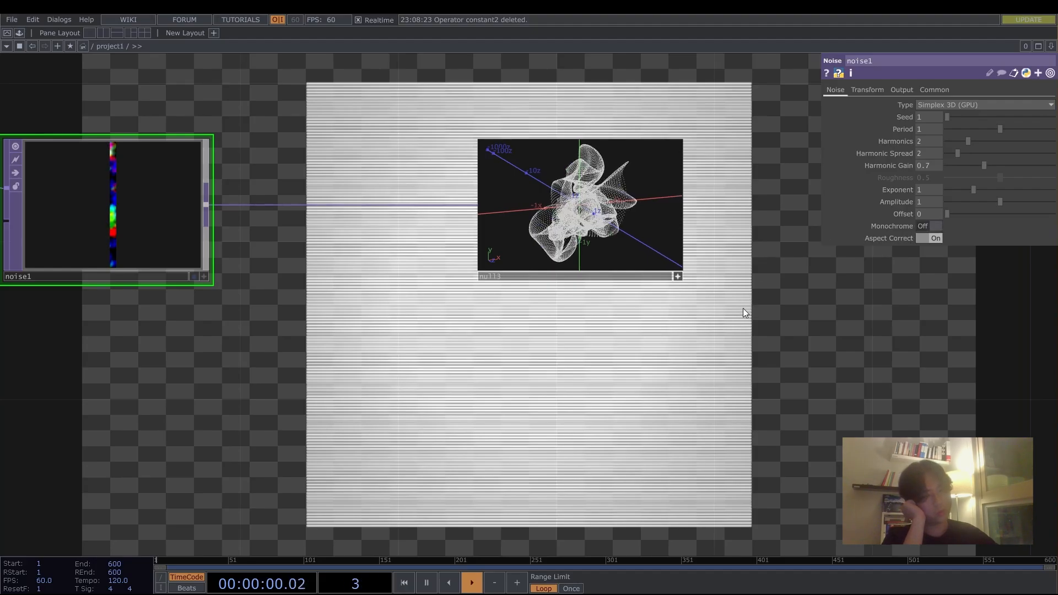
right_click(607, 169)
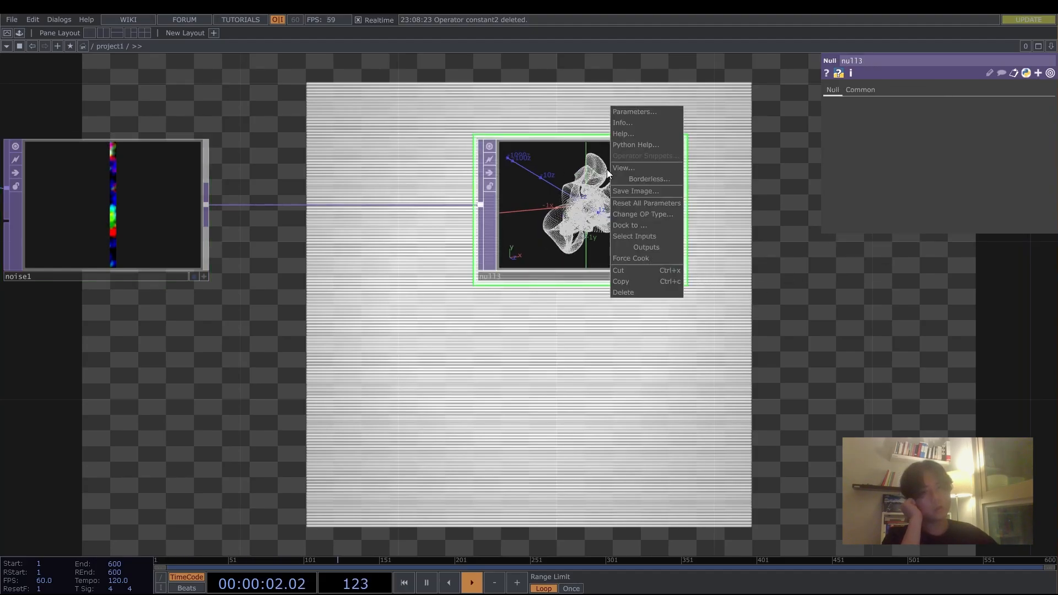
scroll(739, 259, "down", 3)
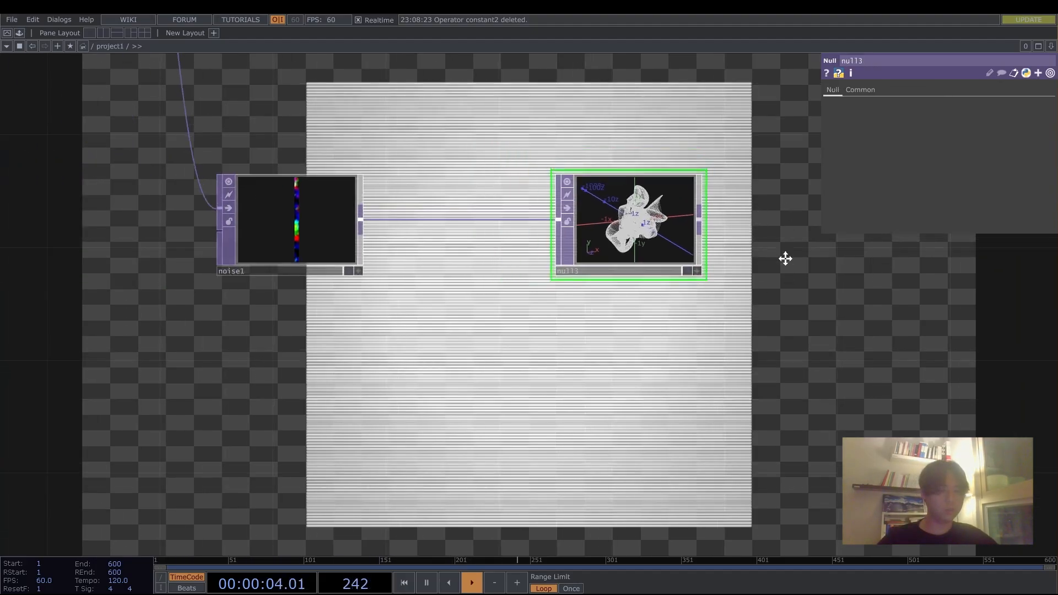
left_click_drag(785, 258, 775, 326)
right_click(641, 288)
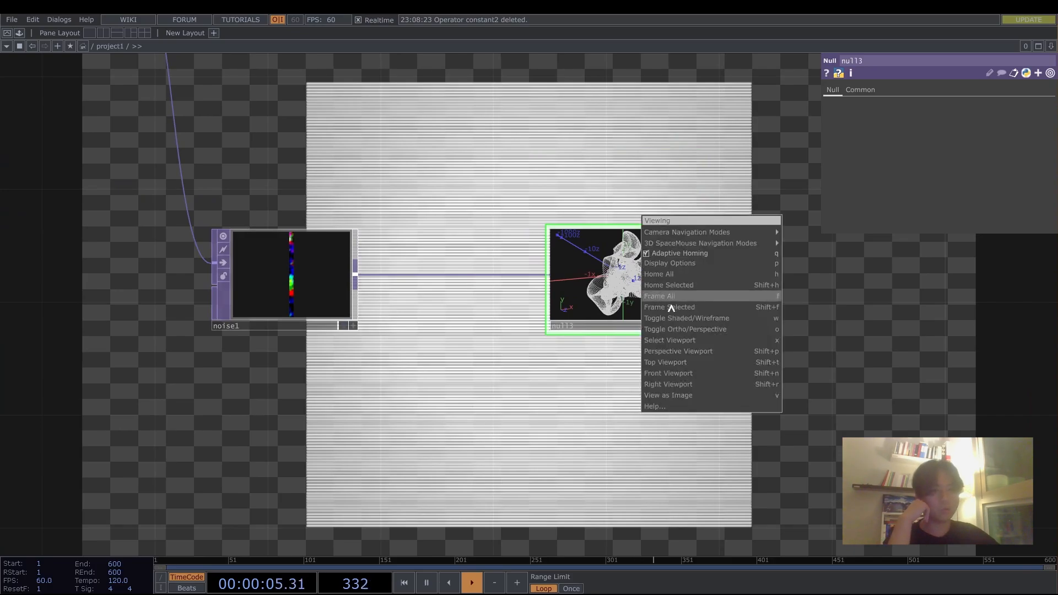
left_click(699, 409)
scroll(832, 242, "down", 4)
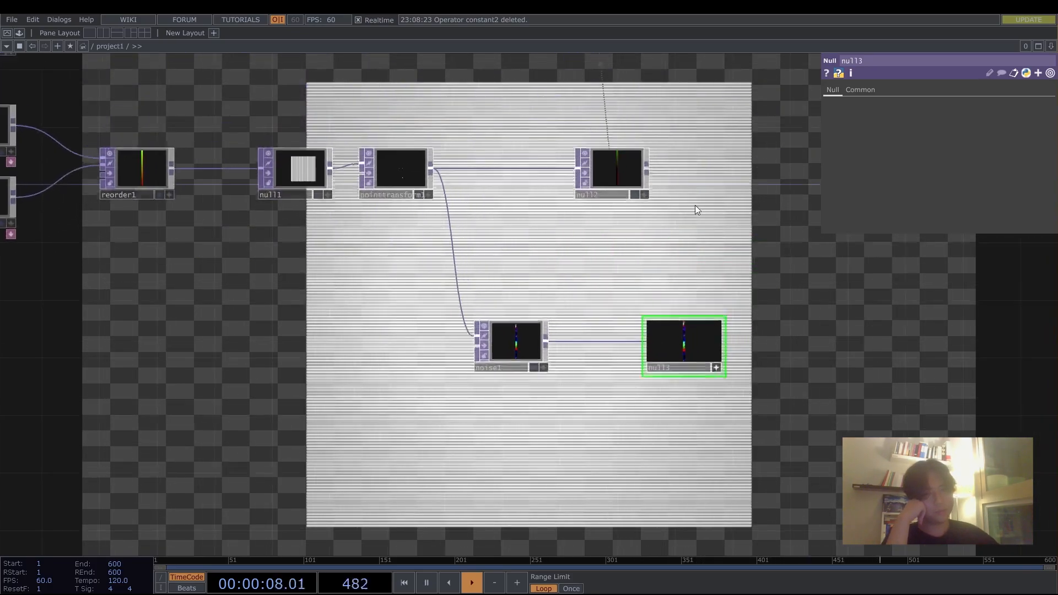
Step: Move null3 farther away from noise1 in the same row
left_click_drag(705, 356, 795, 356)
left_click(515, 350)
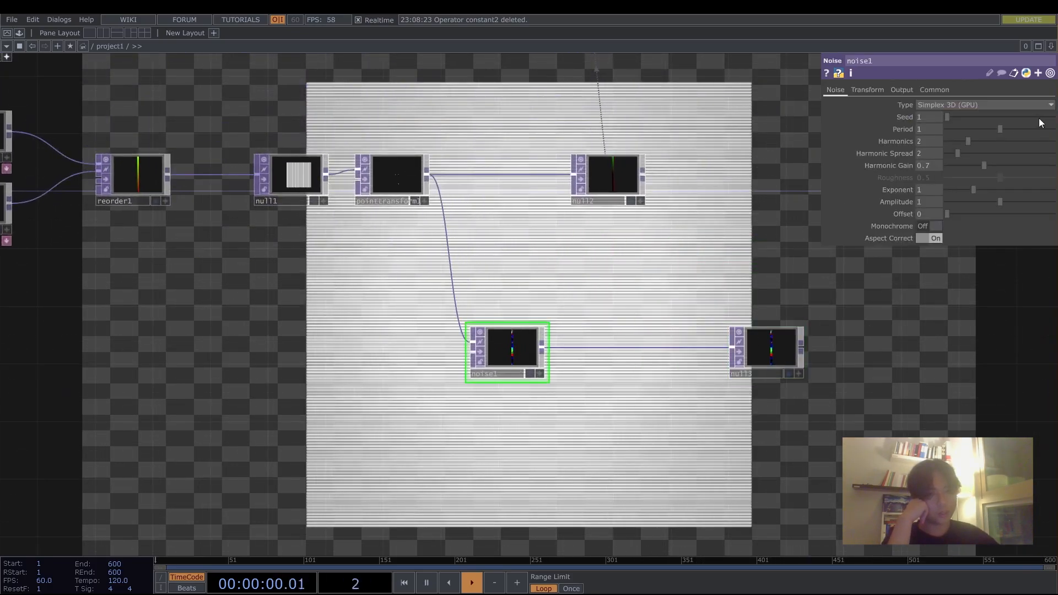
scroll(566, 236, "down", 4)
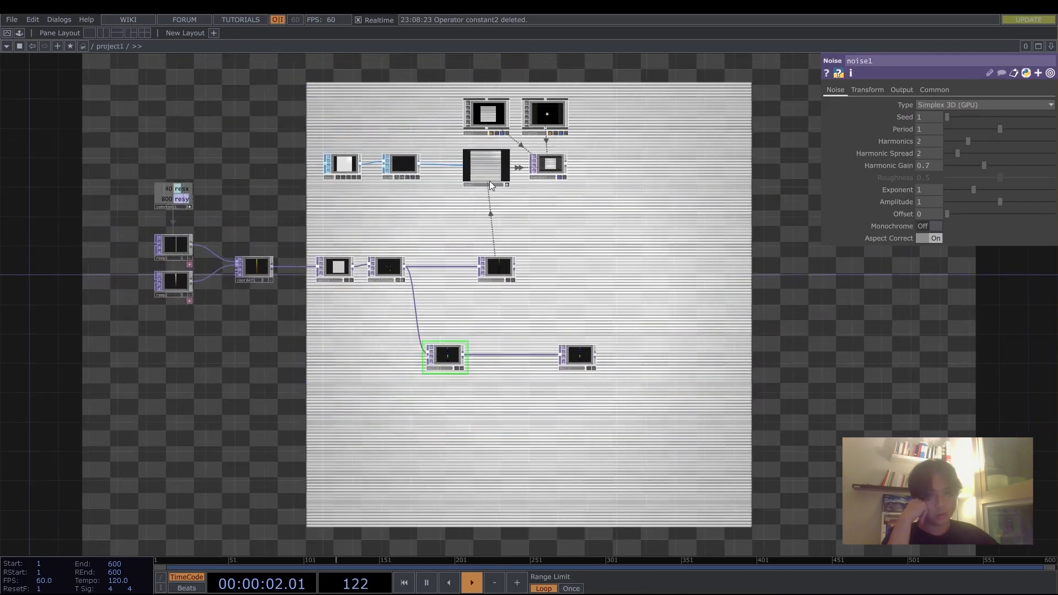
Step: Assign null3 as geo1's instance Rotate OP and set Rotate X to R
left_click(503, 185)
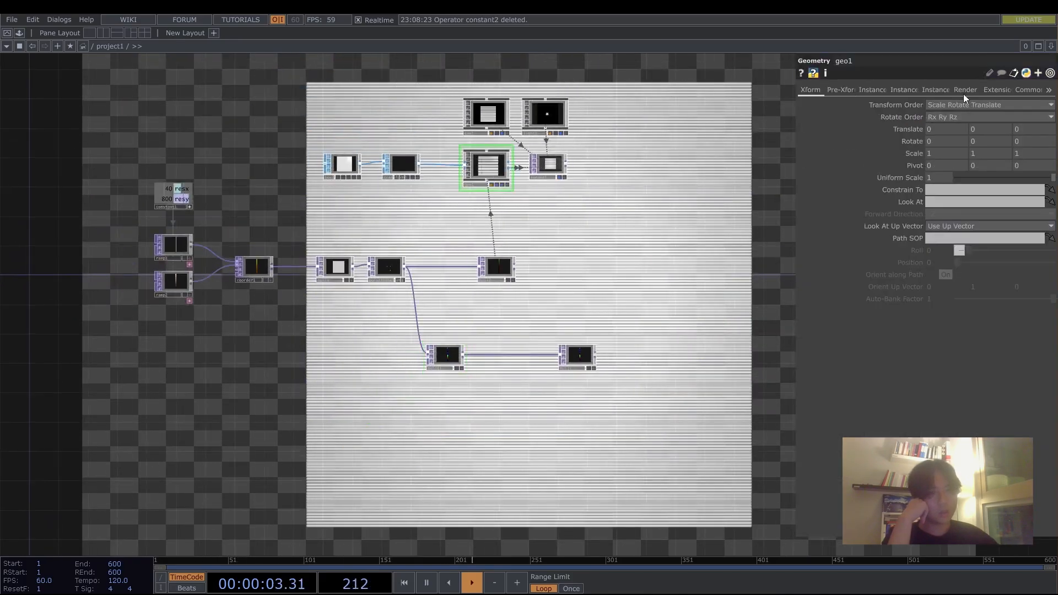
left_click(872, 89)
scroll(545, 378, "up", 4)
left_click_drag(640, 320, 945, 265)
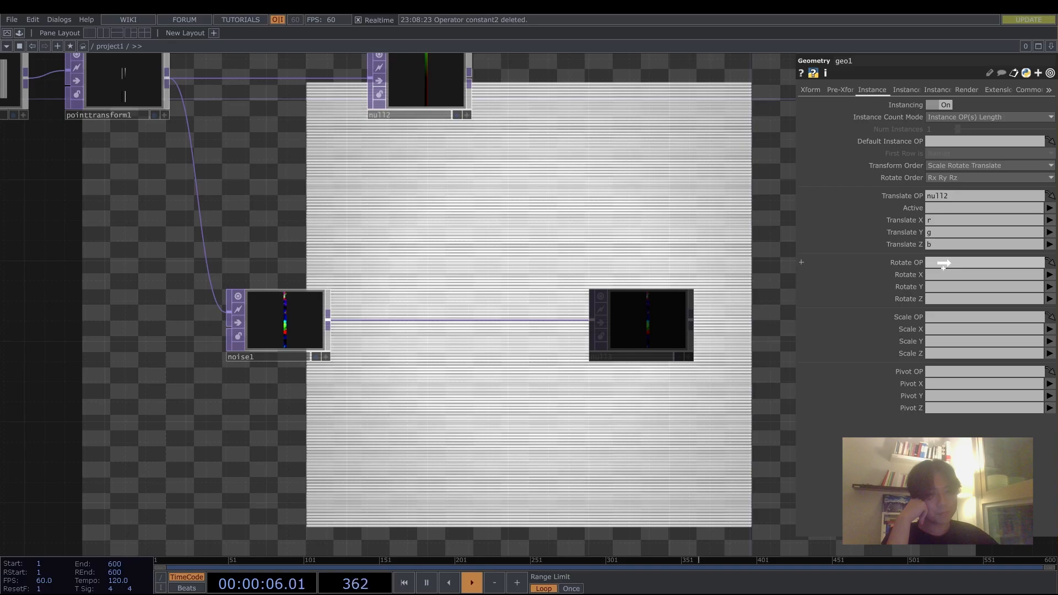
left_click(958, 279)
type("R")
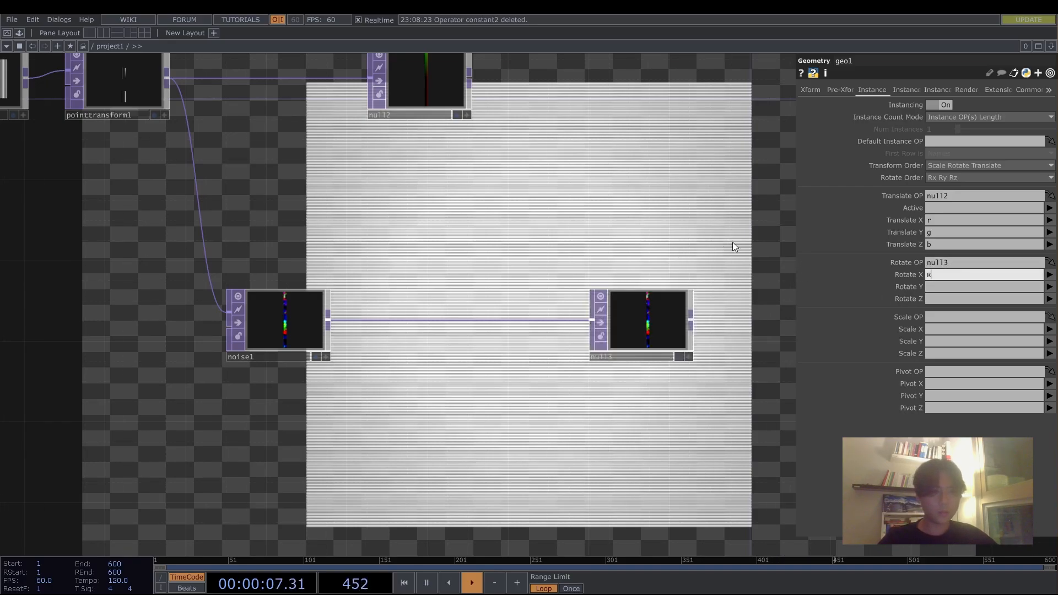
left_click(667, 241)
Step: Set noise1's period to 0
left_click_drag(425, 237, 602, 260)
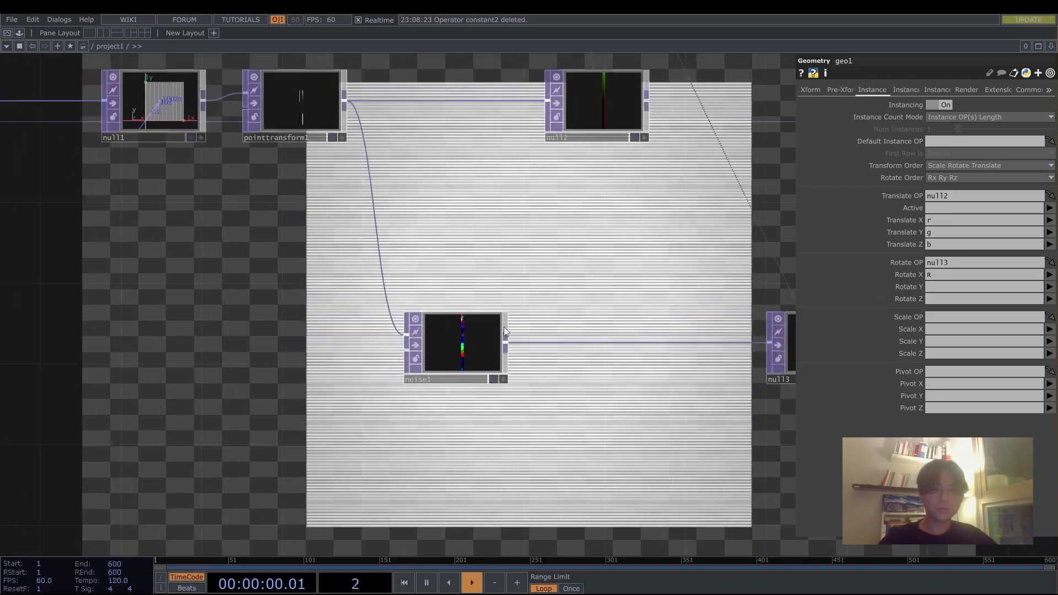
left_click(451, 360)
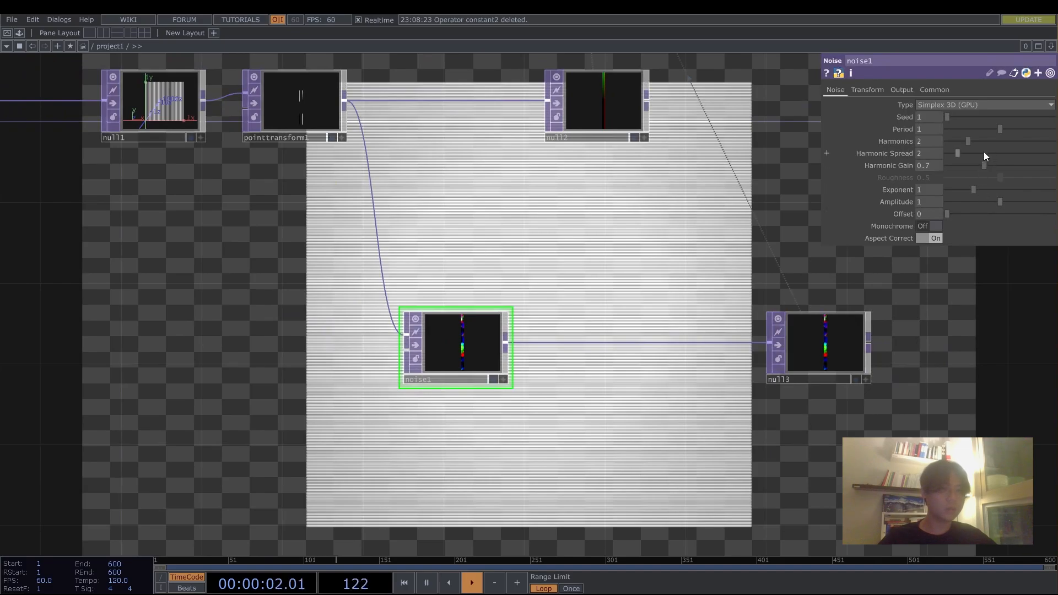
left_click_drag(993, 129, 940, 131)
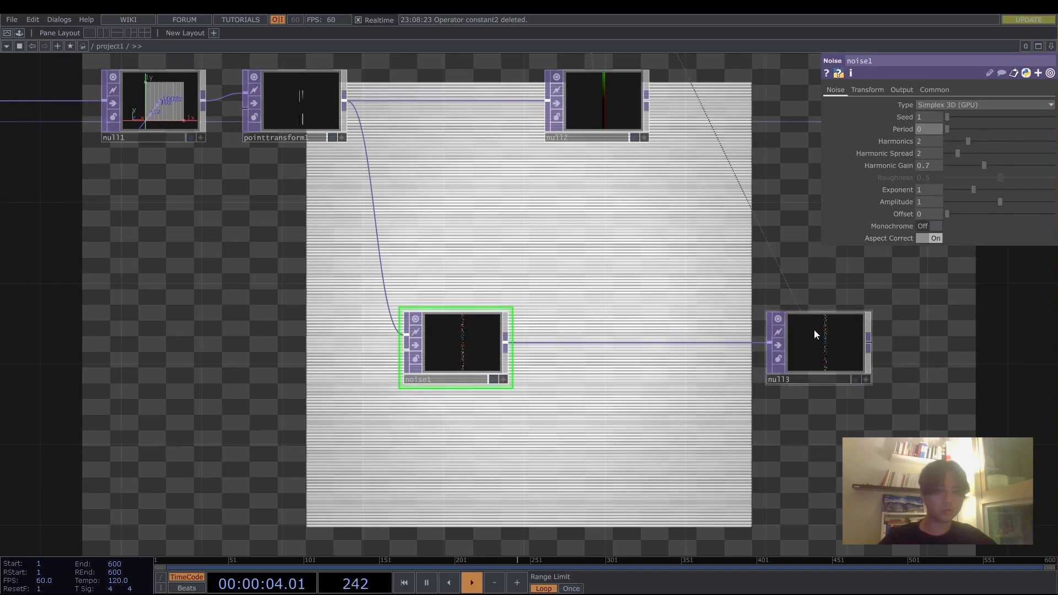
Step: Move null3 closer to noise1
left_click_drag(815, 329, 663, 291)
scroll(645, 325, "down", 4)
Step: Check geo1's warning about the missing instance attribute and set its Rotate X to lowercase r
left_click(601, 91)
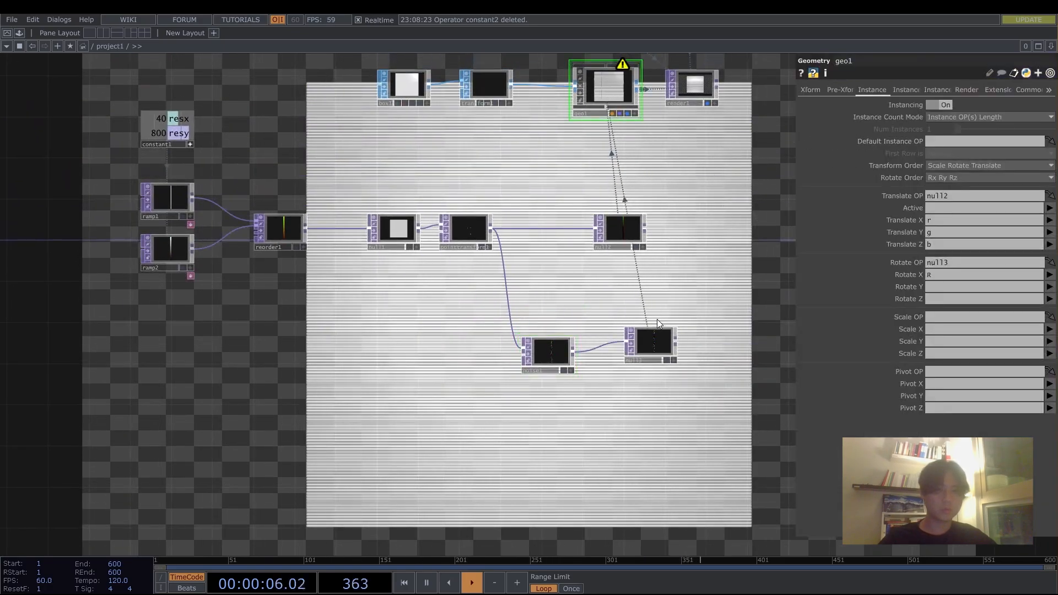
scroll(660, 318, "up", 3)
middle_click(505, 352)
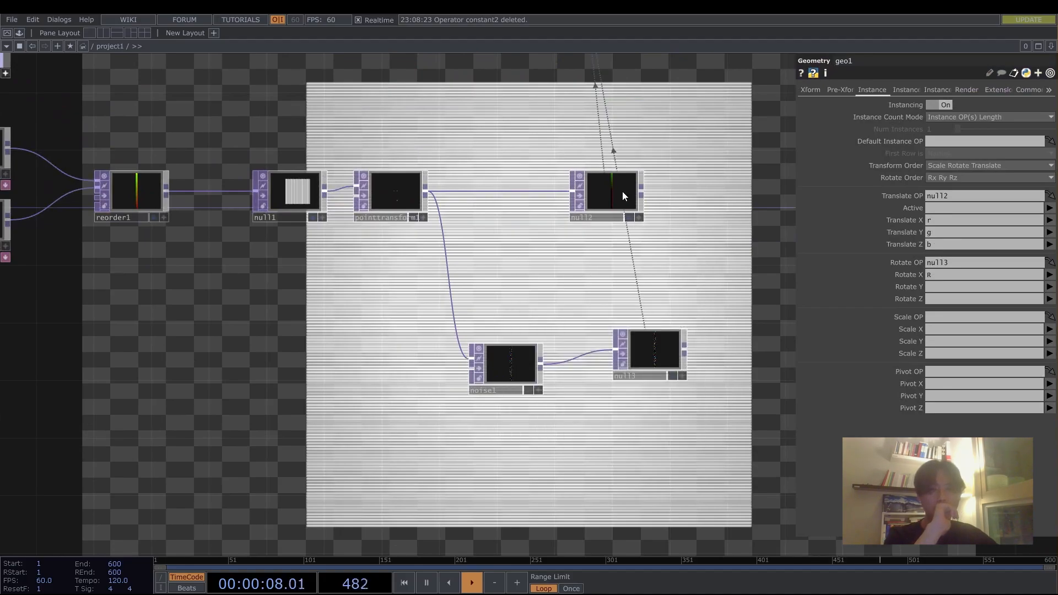
left_click_drag(676, 143, 692, 265)
middle_click(630, 105)
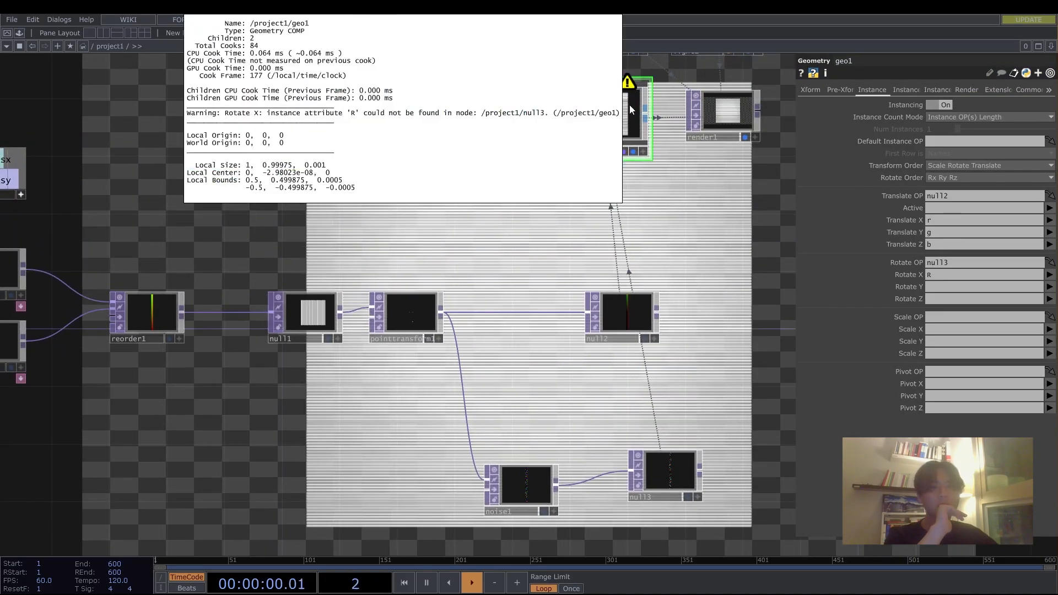
left_click(973, 275)
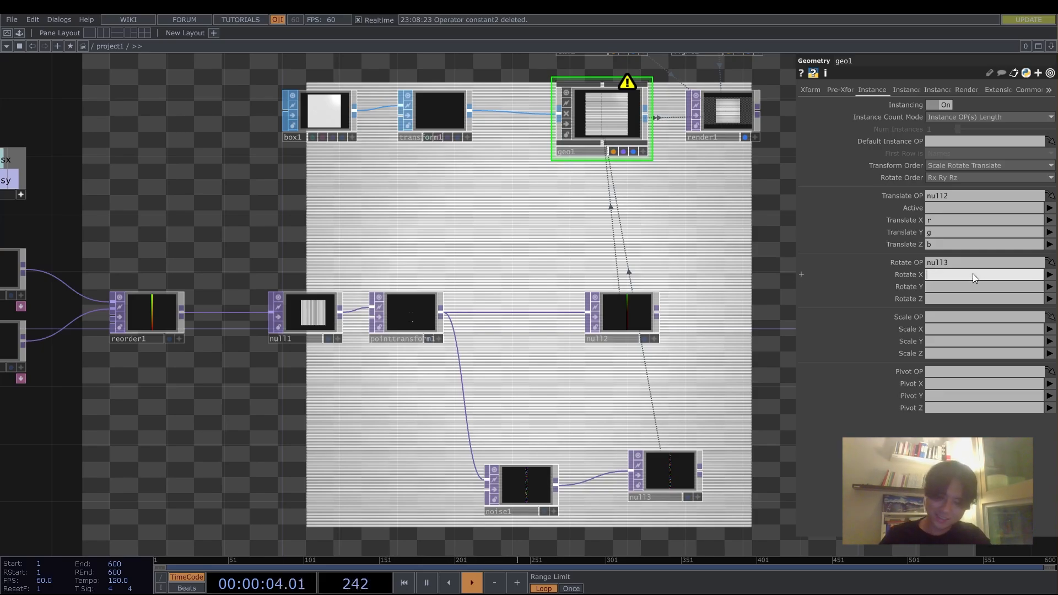
key("Return")
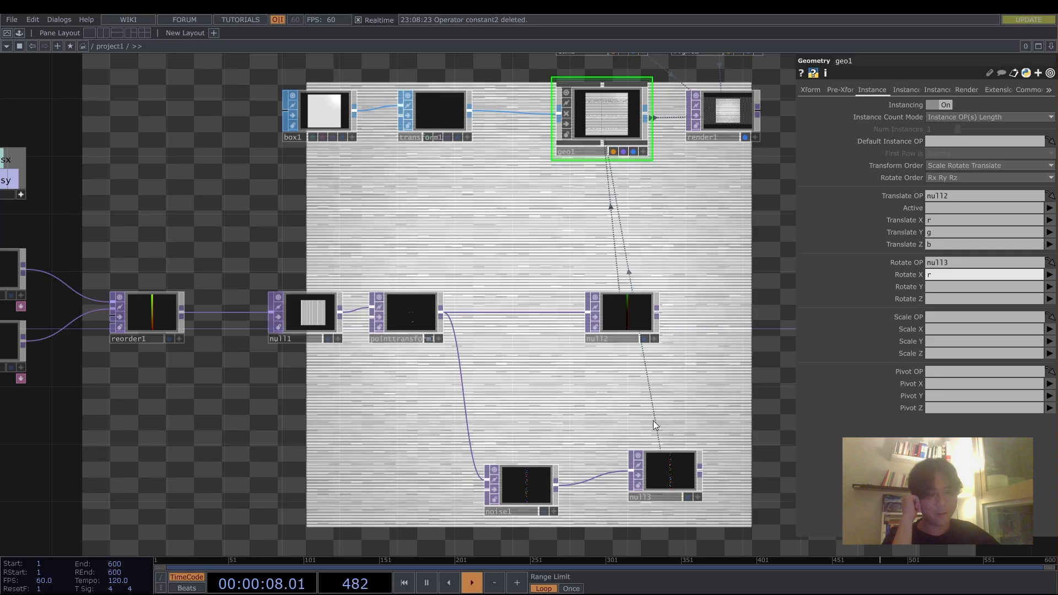
Step: Align null3 with noise1 in the same row
left_click_drag(653, 421, 647, 357)
left_click(1049, 275)
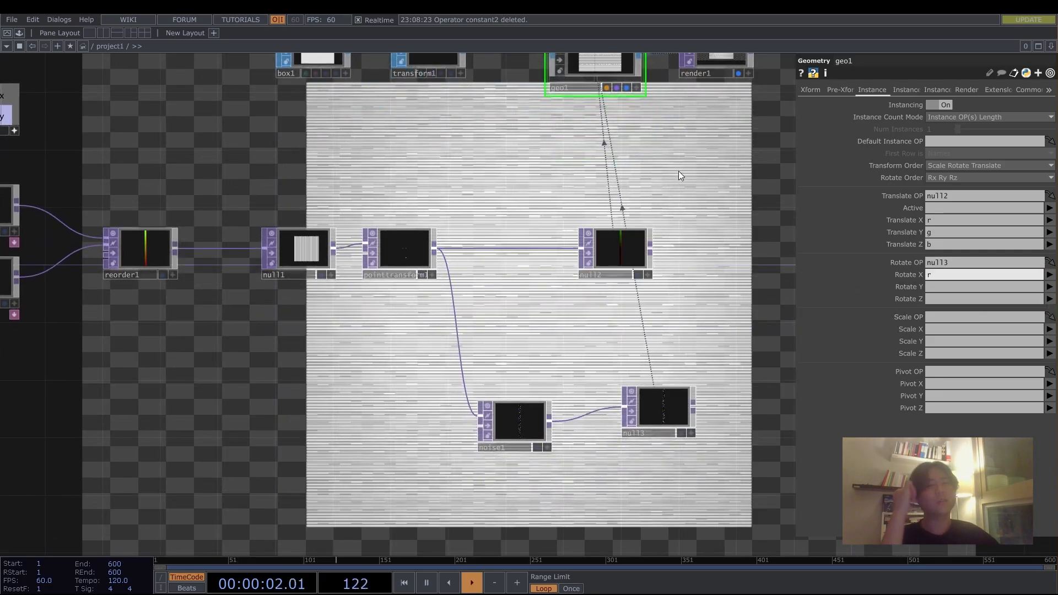
scroll(676, 382, "up", 2)
left_click(455, 454)
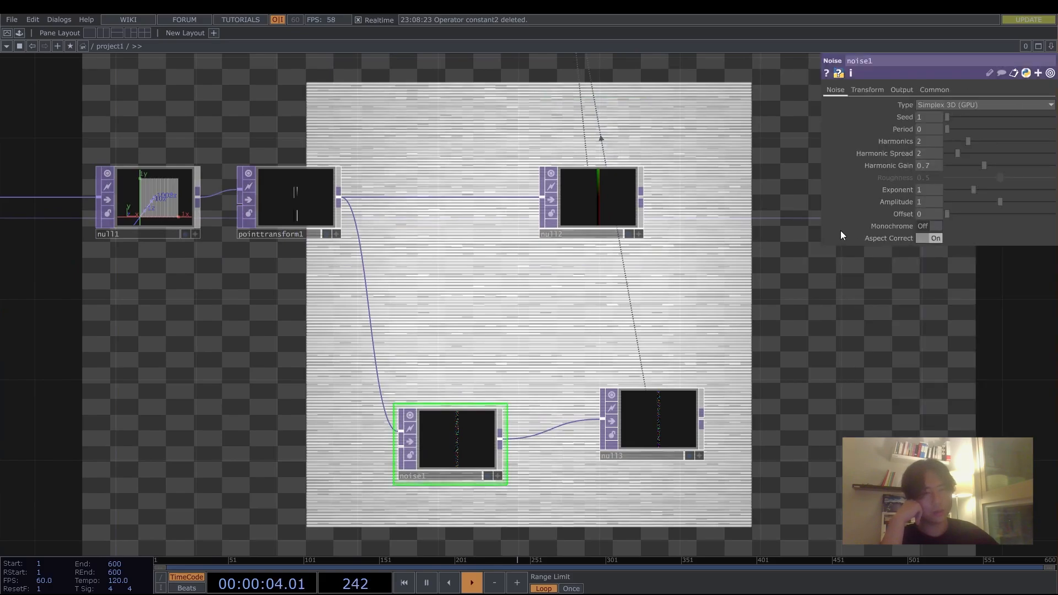
scroll(623, 422, "down", 3)
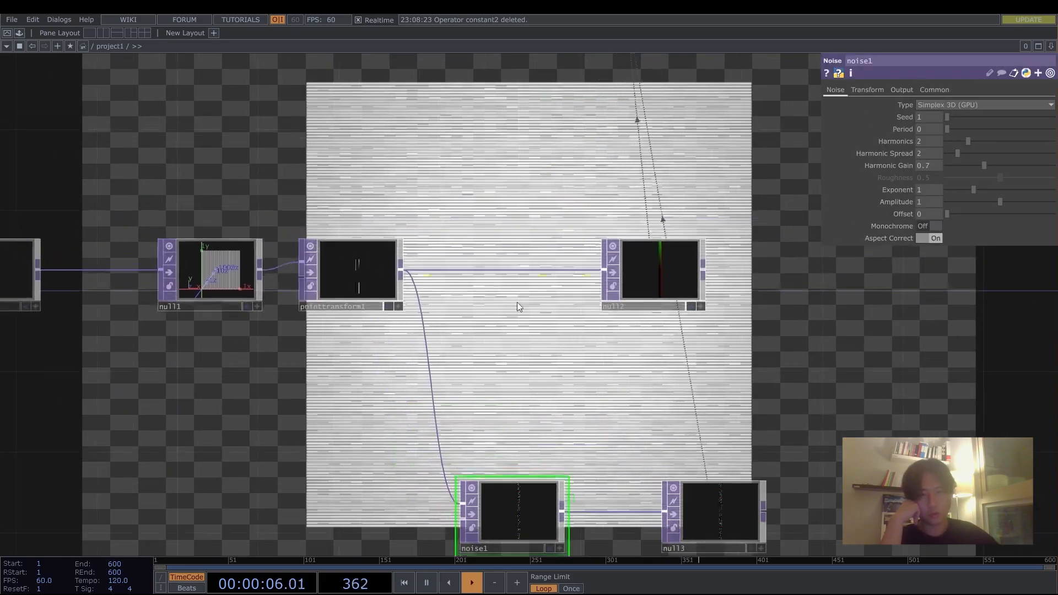
scroll(532, 274, "down", 5)
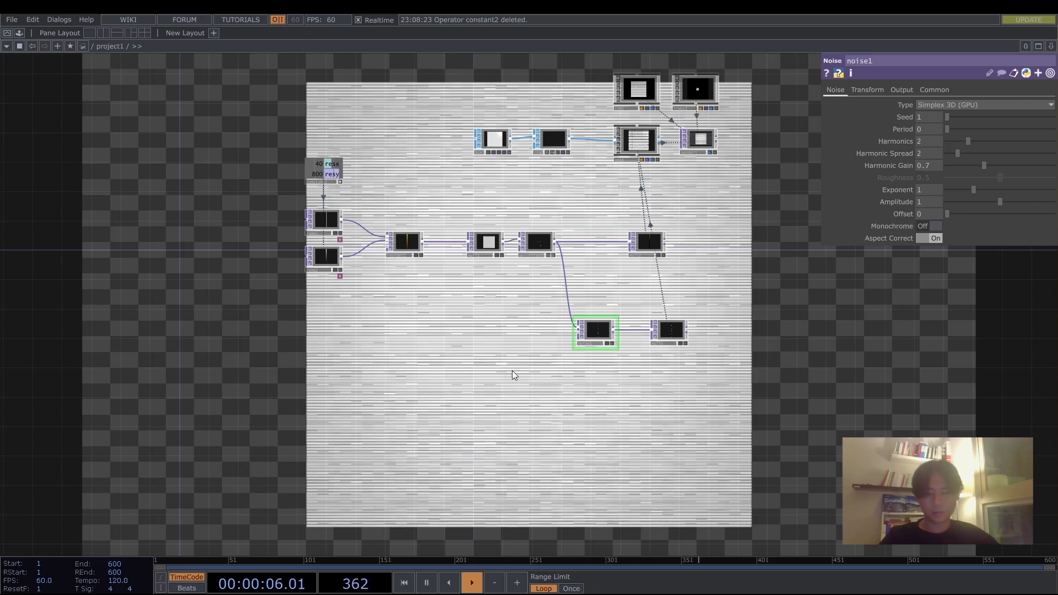
Step: Paste the Movie File In operator KakaoTalk_20240903_201152626 into the network and place it below ramp2
key("ctrl+v")
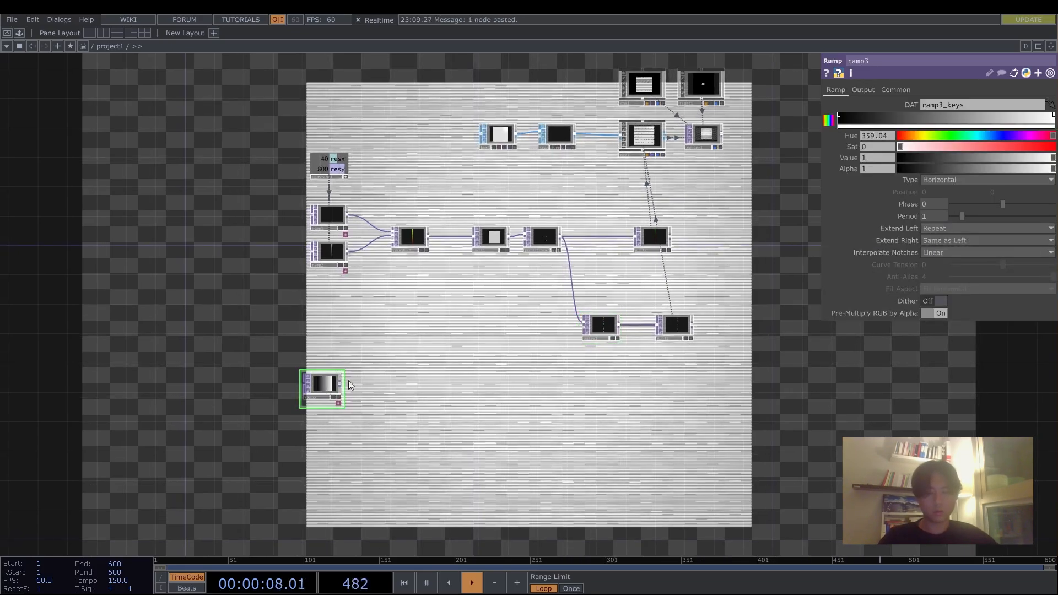
key("Delete")
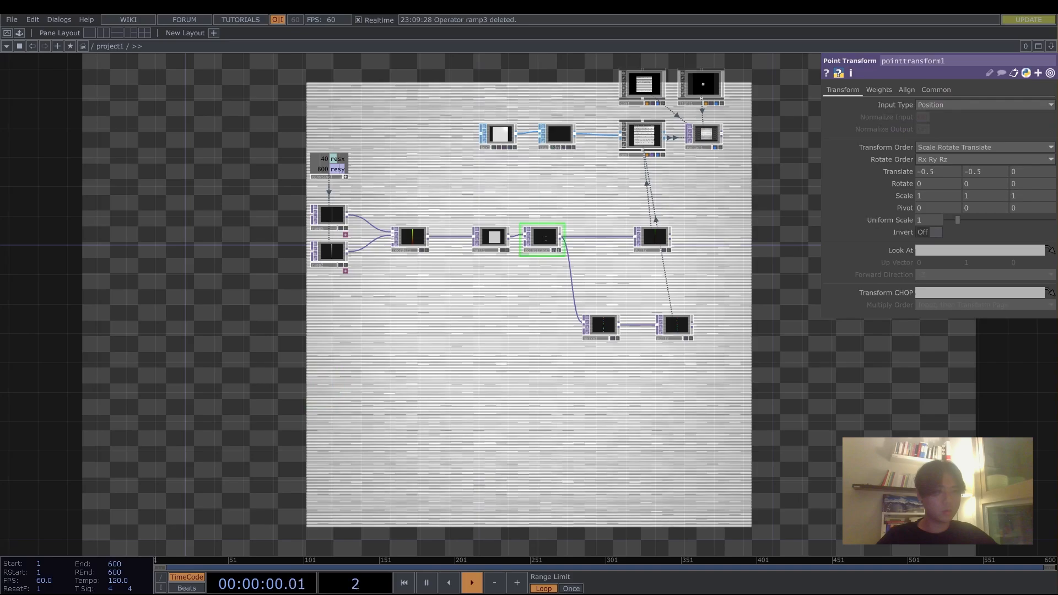
key("ctrl+v")
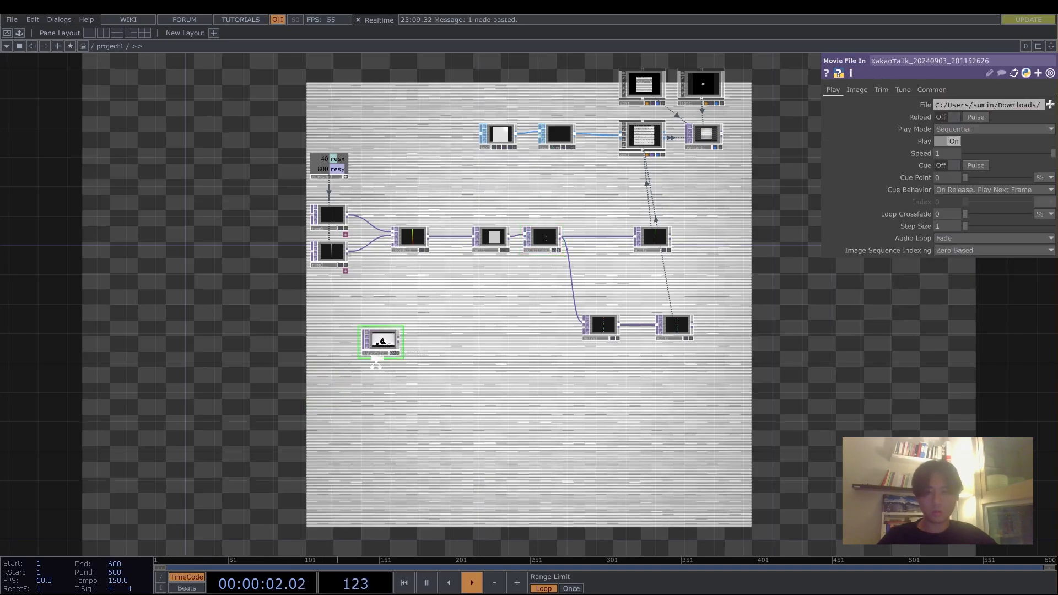
scroll(331, 381, "up", 5)
scroll(309, 377, "up", 3)
mouse_move(562, 395)
left_mouse_down()
mouse_move(738, 382)
mouse_move(567, 376)
left_mouse_up()
scroll(713, 379, "down", 3)
left_click_drag(340, 365, 279, 428)
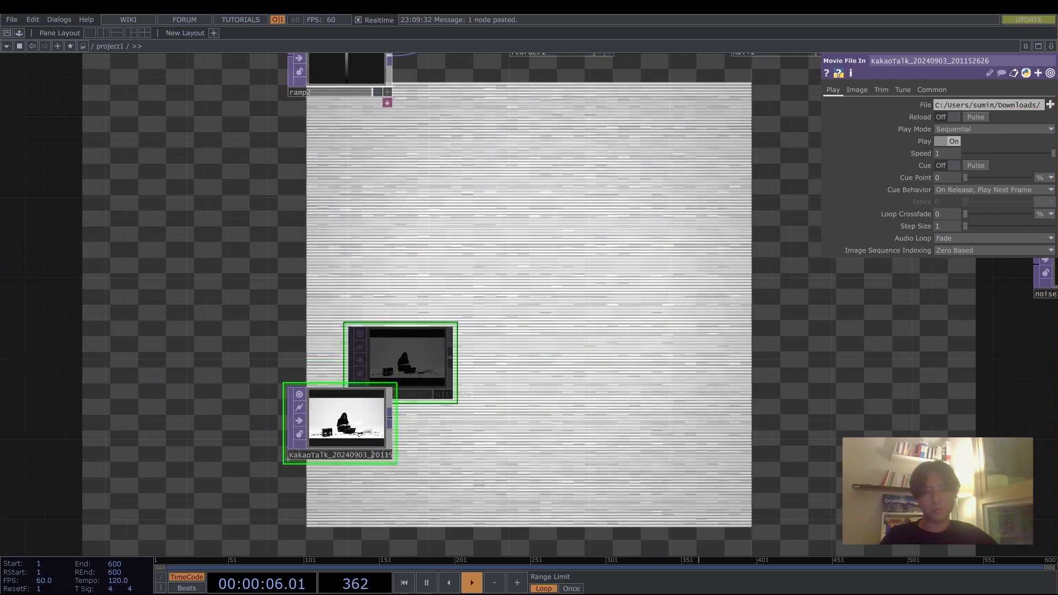
Step: Connect a Null TOP to the movie's output and place it below null3
left_click_drag(915, 406, 744, 390)
left_click(935, 403)
left_click_drag(652, 323, 477, 322)
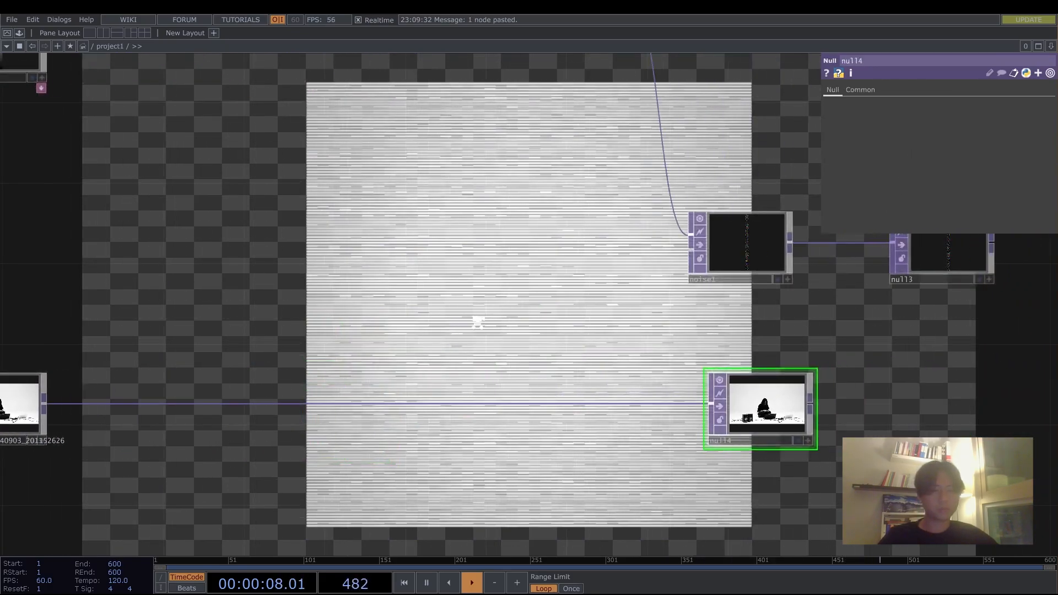
scroll(463, 323, "down", 5)
left_click_drag(558, 365, 622, 359)
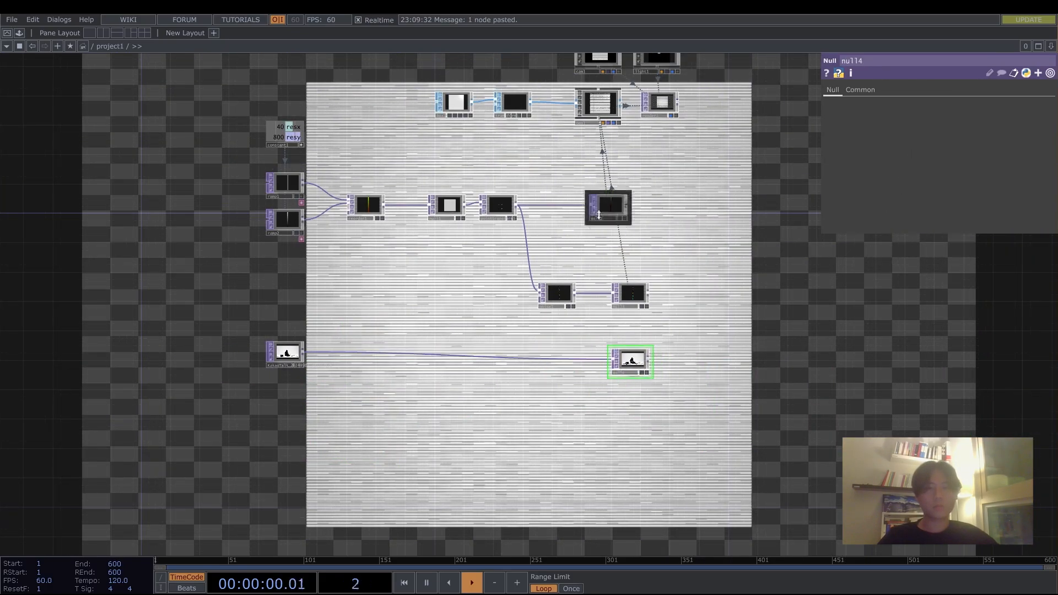
Step: Assign null4 as geo1's instance Color OP
left_click(589, 107)
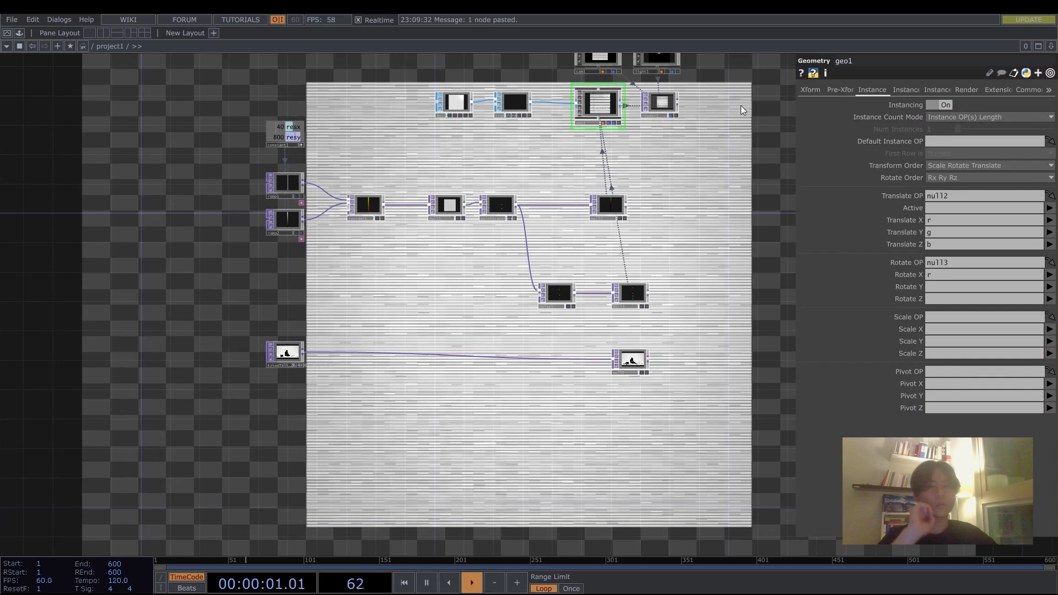
left_click(900, 91)
scroll(628, 392, "up", 5)
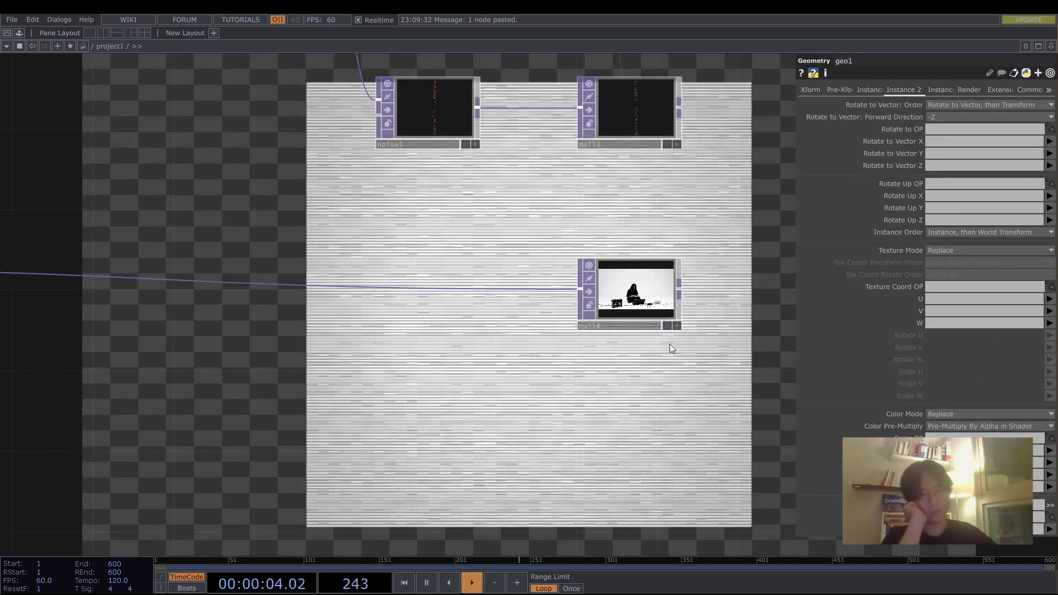
left_click_drag(617, 280, 948, 439)
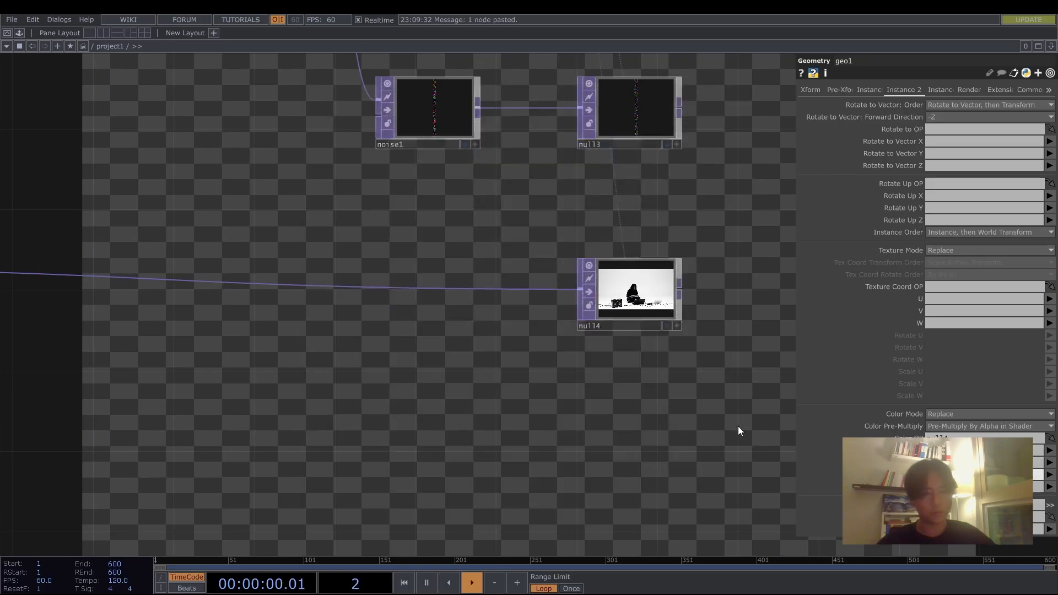
Step: Check geo1's error and compare the resolutions of null4, null3 and null2
scroll(666, 416, "down", 5)
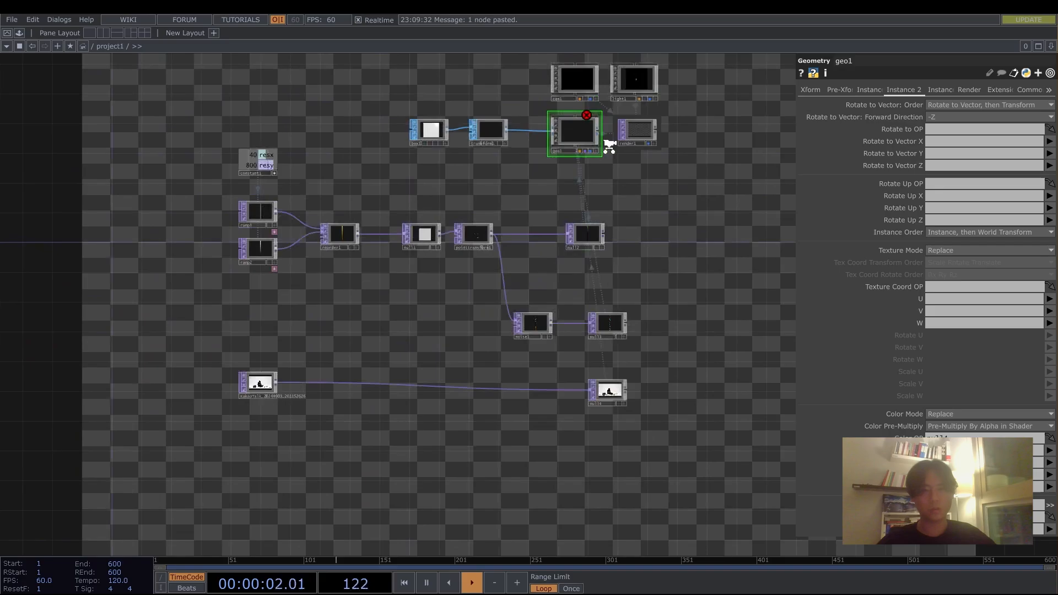
scroll(609, 146, "up", 2)
middle_click(576, 103)
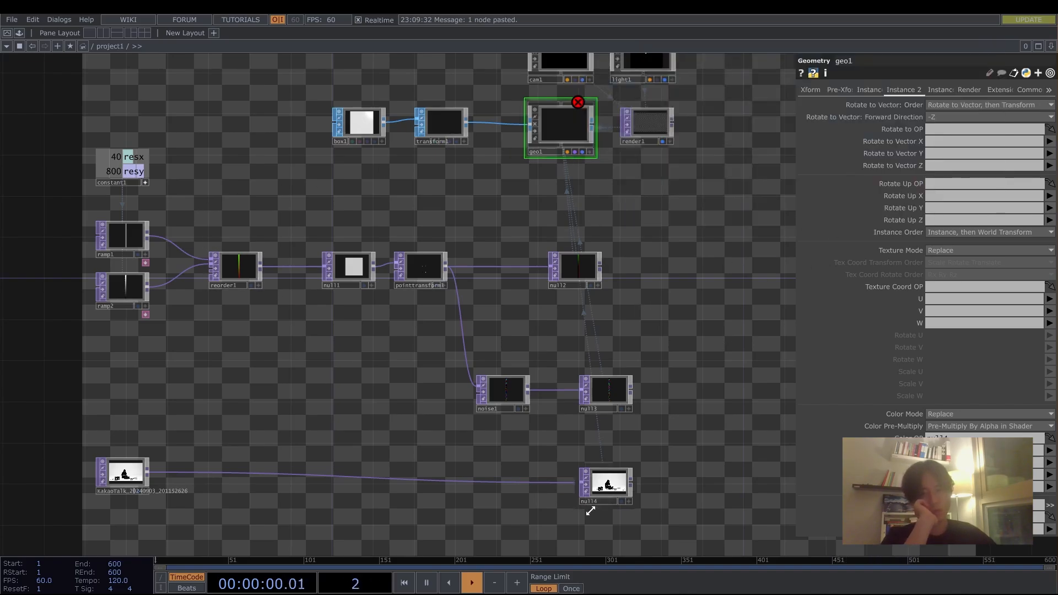
middle_click(611, 488)
middle_click(624, 386)
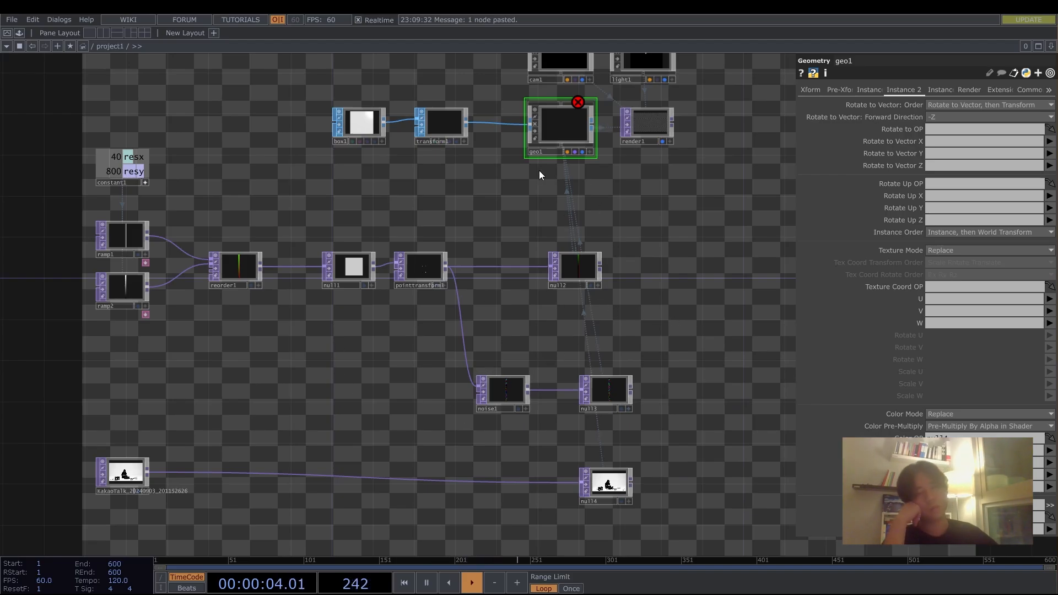
middle_click(567, 273)
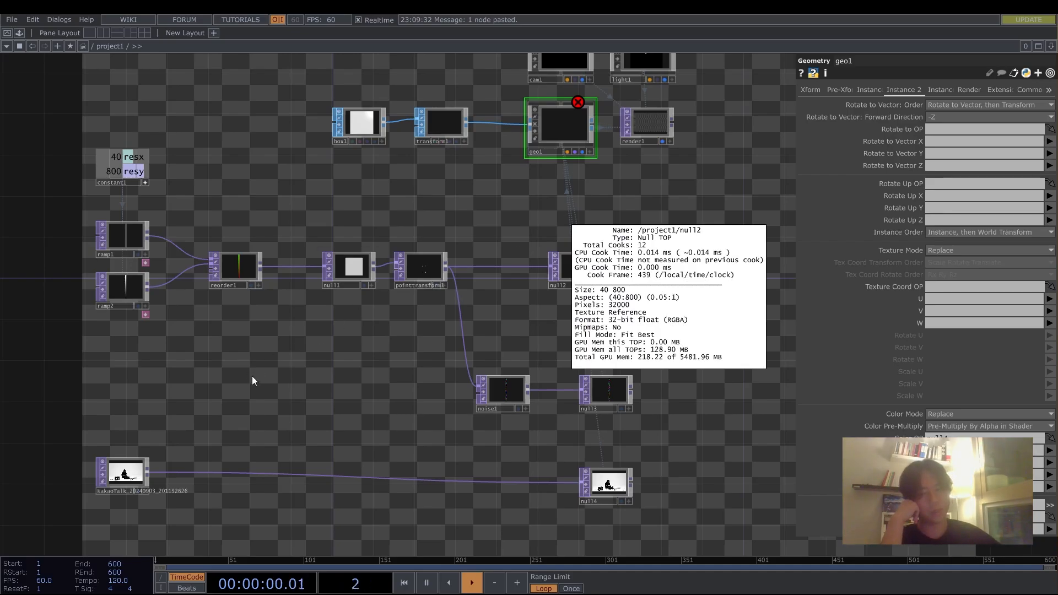
Step: Check the movie operator's output resolution options and move the operator level with null4
left_click_drag(264, 404, 281, 397)
left_click(140, 466)
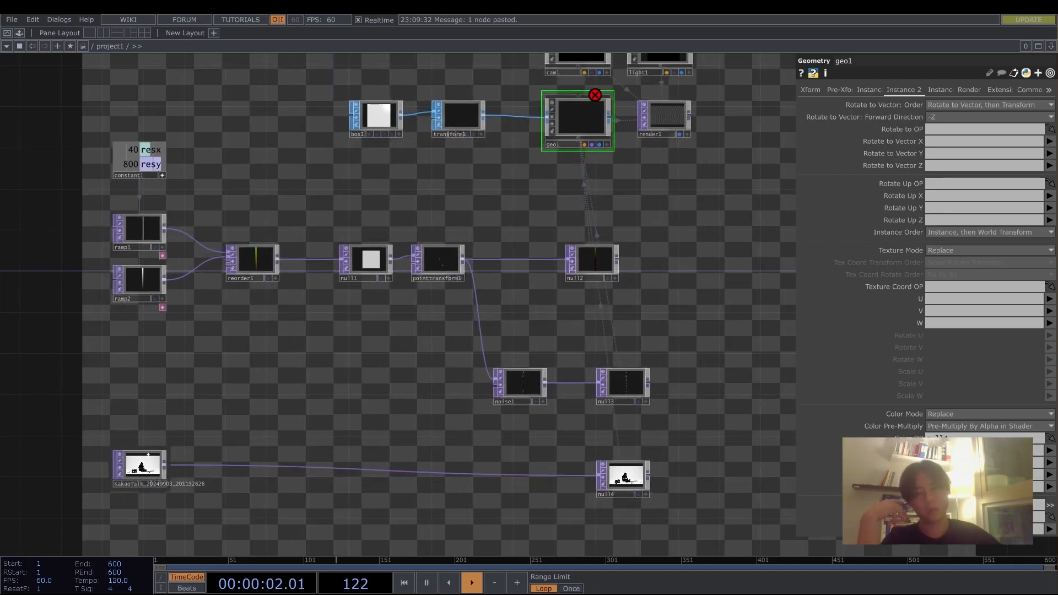
left_click(937, 91)
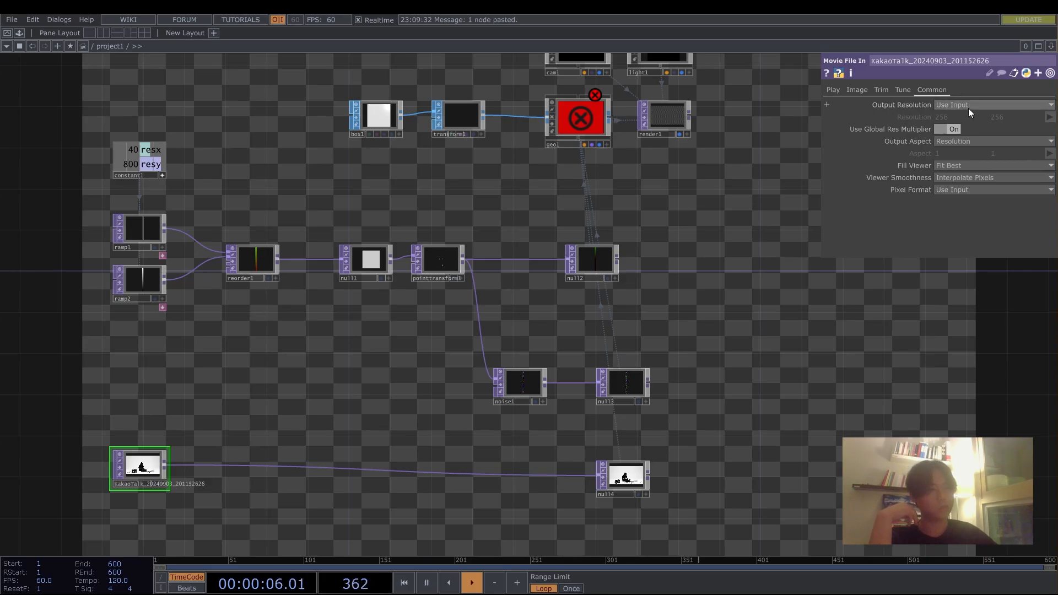
left_click_drag(404, 382, 454, 364)
scroll(216, 473, "up", 3)
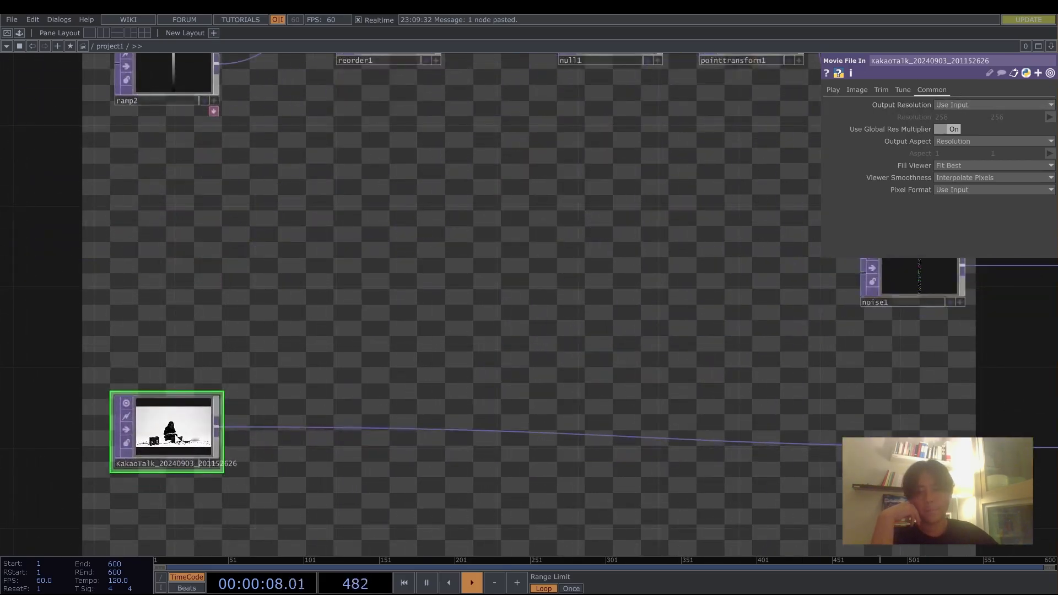
left_click_drag(178, 439, 178, 459)
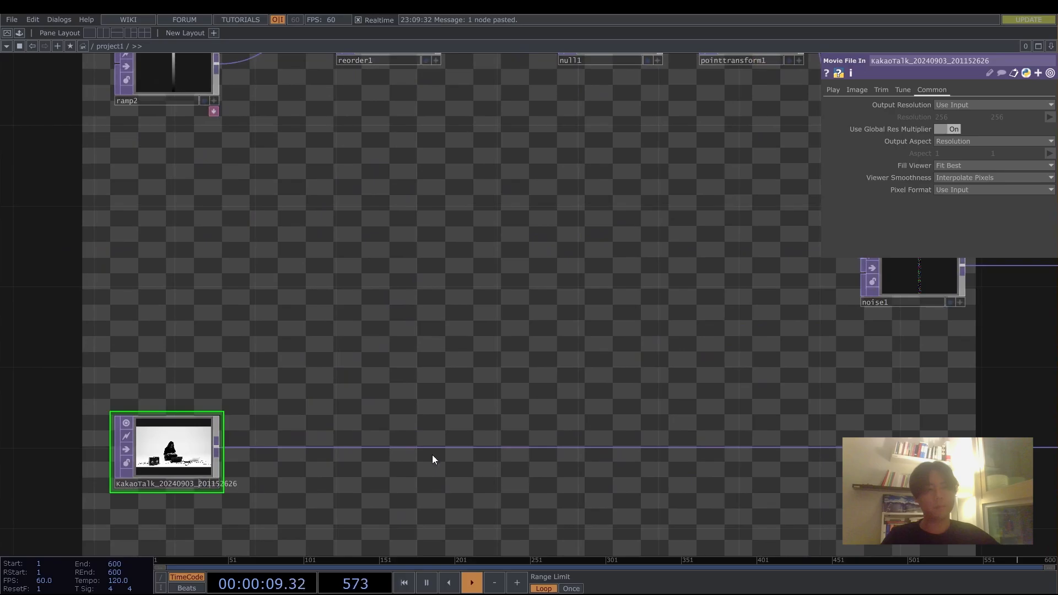
Step: Insert a Fit TOP between the movie and null4
right_click(461, 447)
left_click(498, 441)
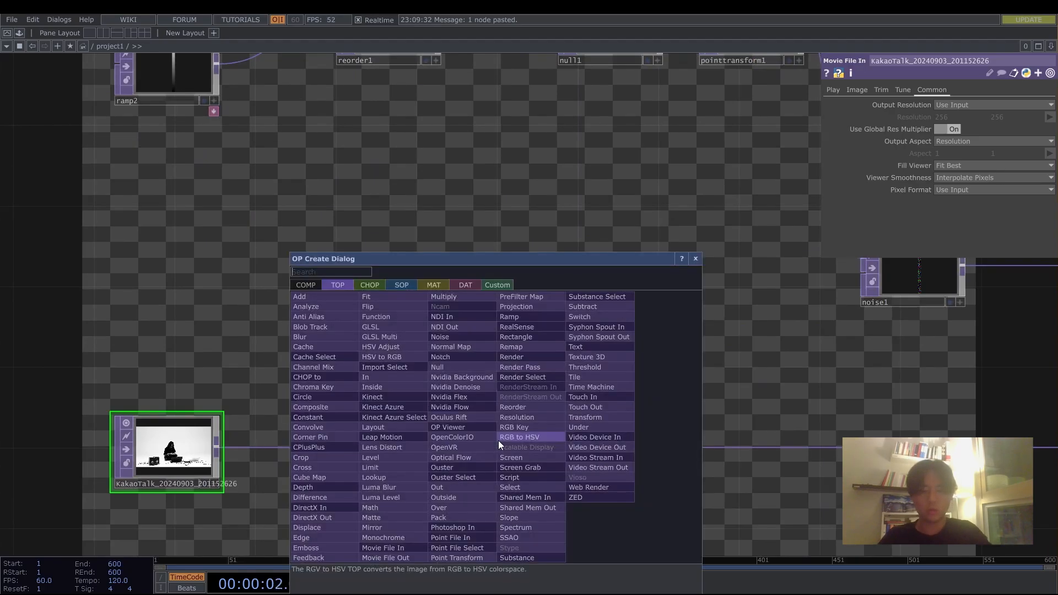
left_click(498, 441)
left_click(498, 441)
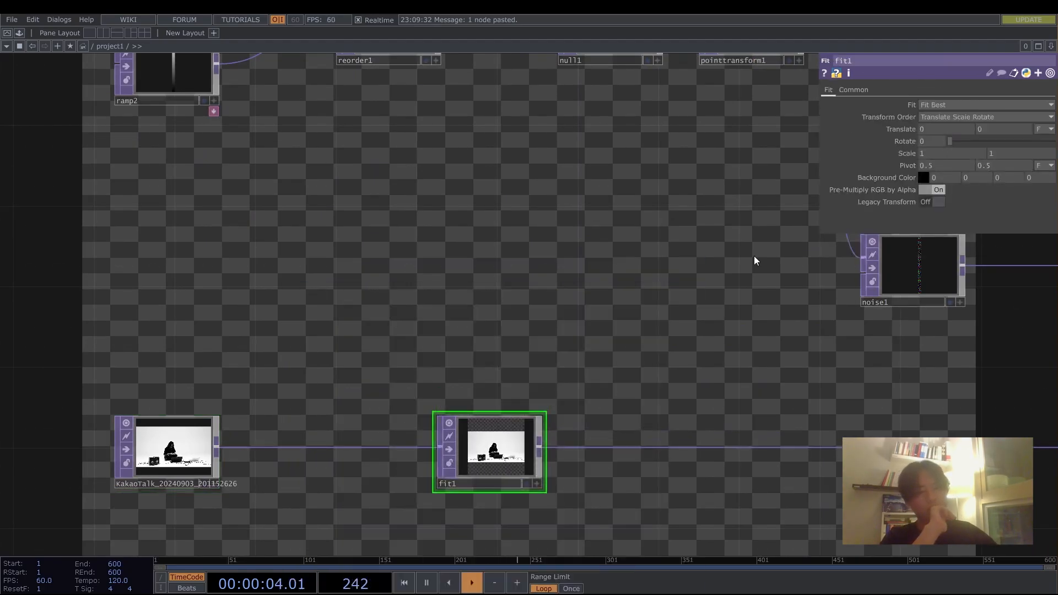
Step: Set fit1's resolution to 40 by 800 through CHOP references to constant1's resx and resy channels
scroll(466, 242, "down", 2)
left_click_drag(378, 128, 447, 241)
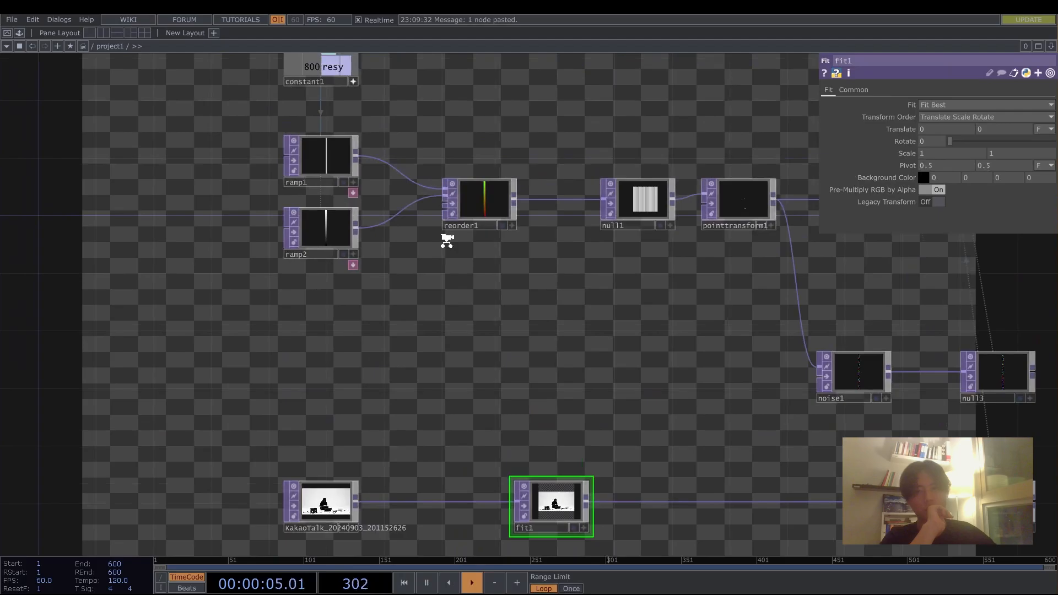
left_click(865, 90)
left_click_drag(367, 101, 1014, 118)
left_click(939, 114)
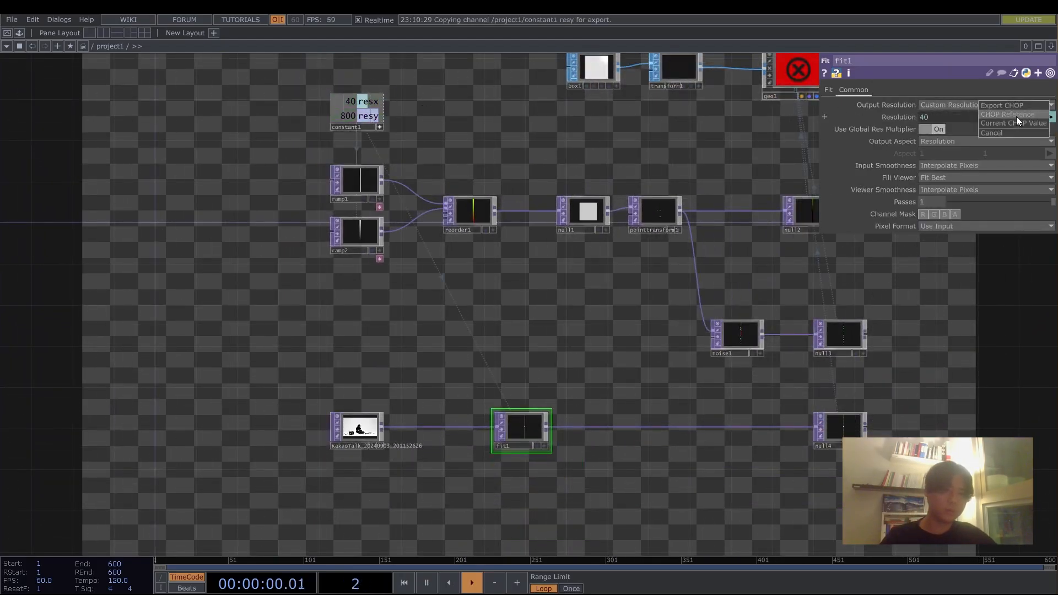
left_click(1016, 116)
Step: Set fit1's fit mode to Fit Outside and examine the fitted movie image
left_click_drag(754, 97, 690, 121)
middle_click_drag(414, 462, 449, 463)
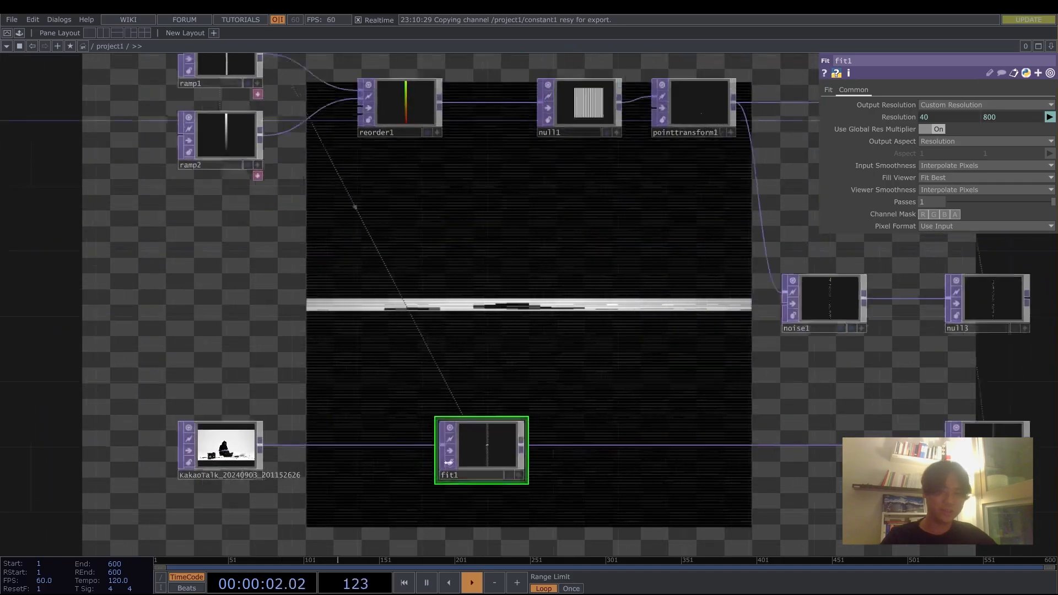
scroll(449, 463, "up", 6)
scroll(441, 382, "down", 3)
scroll(452, 416, "up", 2)
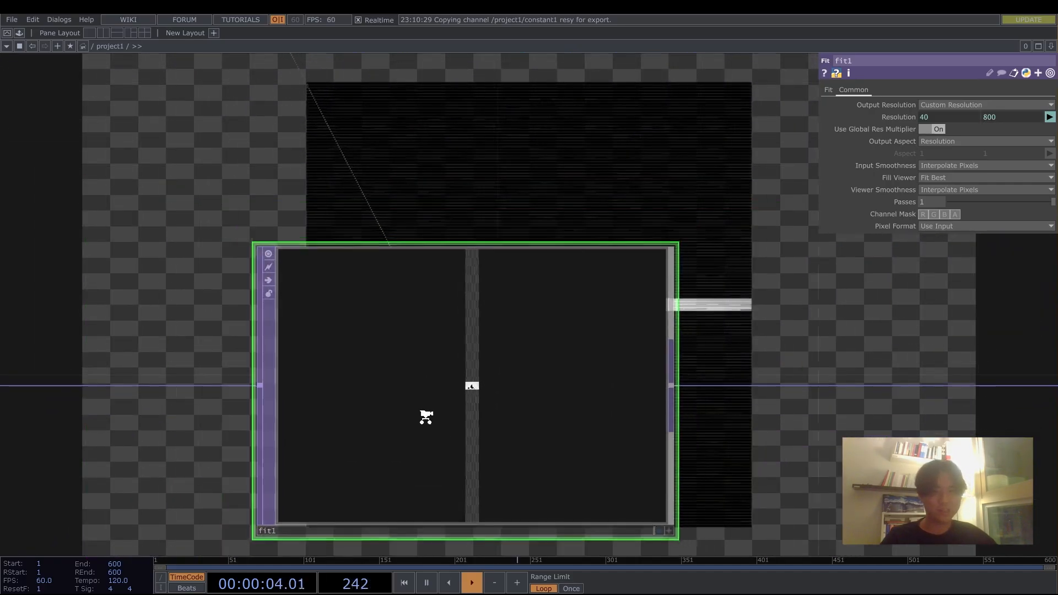
scroll(426, 417, "down", 5)
left_click(829, 89)
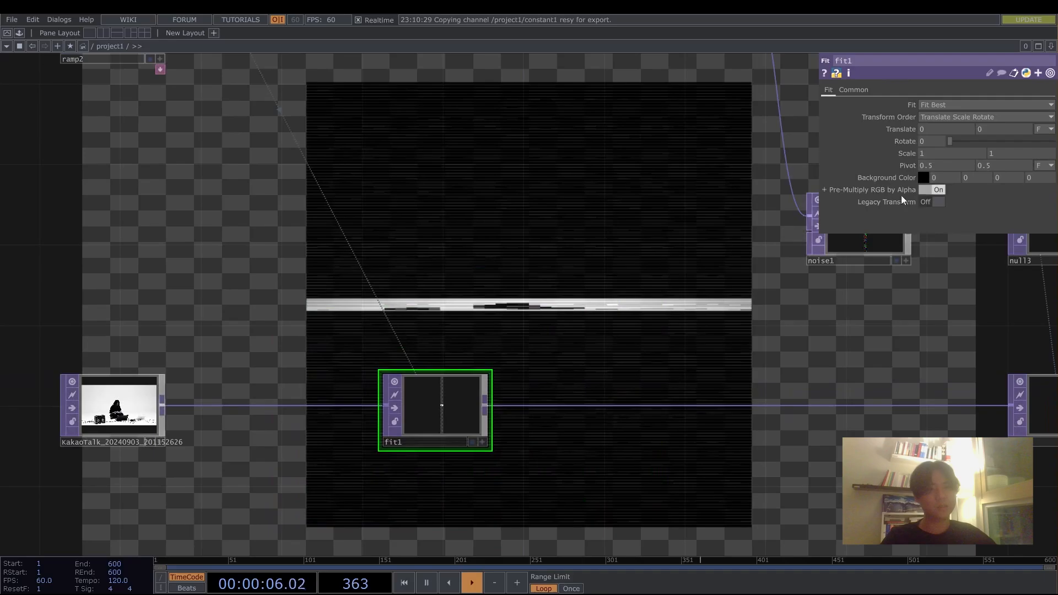
left_click(931, 104)
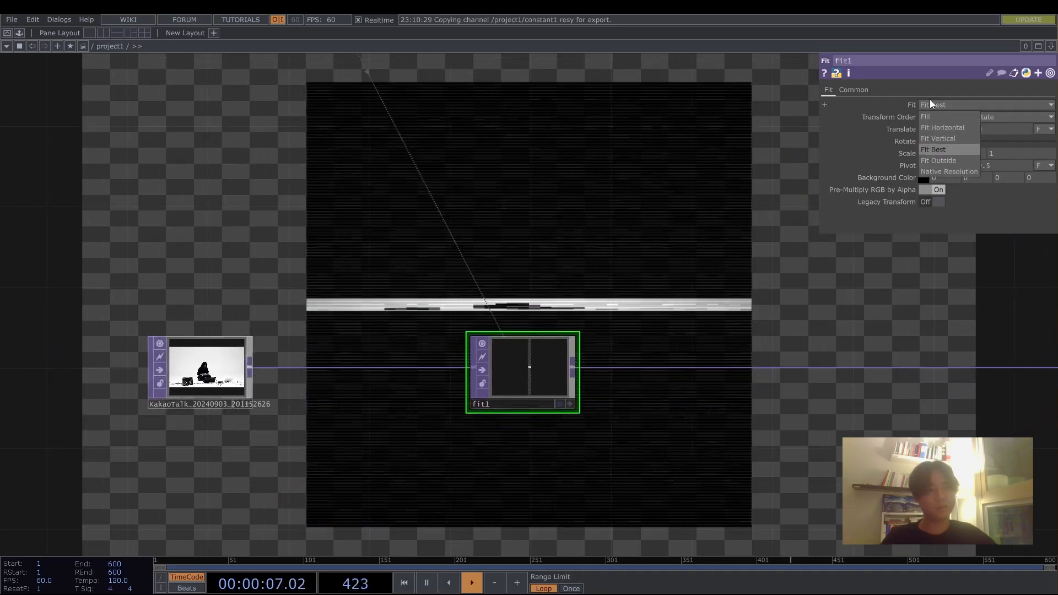
left_click(951, 161)
scroll(649, 414, "up", 6)
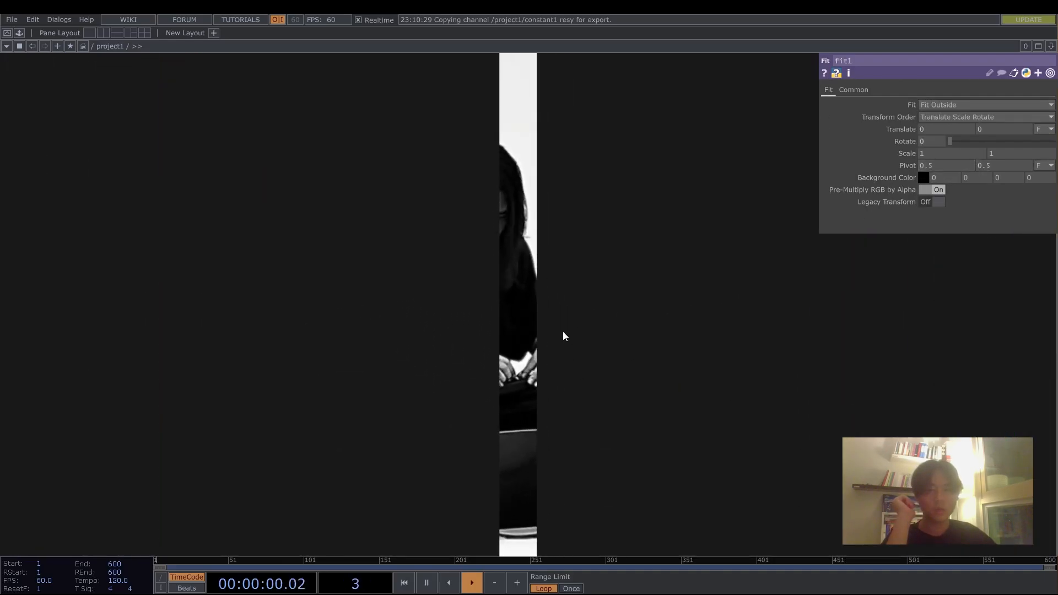
Step: Set fit1's fit mode to Fill so the whole movie frame fills the output
scroll(565, 336, "down", 6)
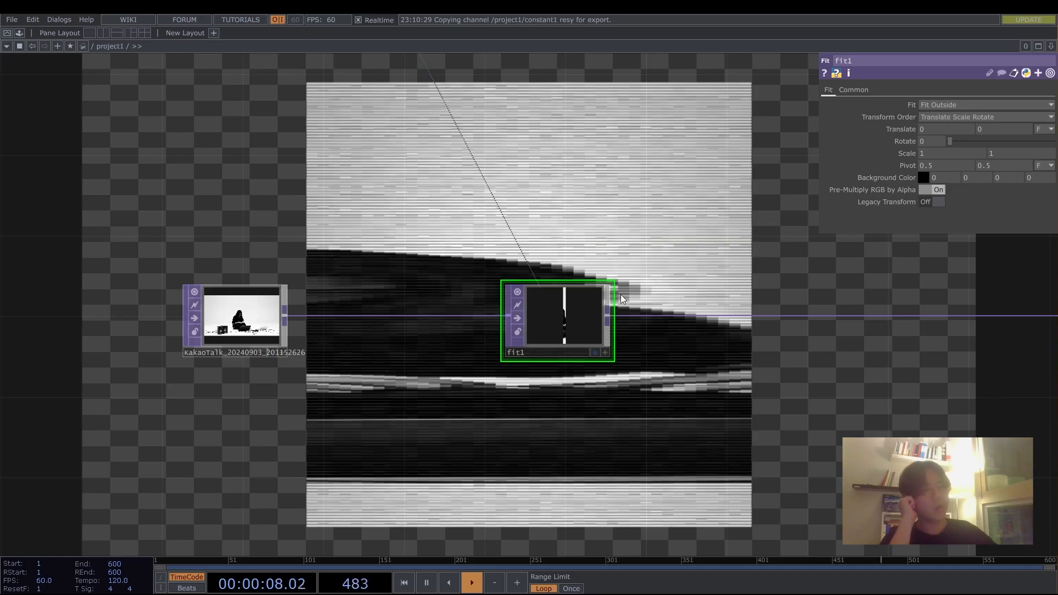
left_click(956, 106)
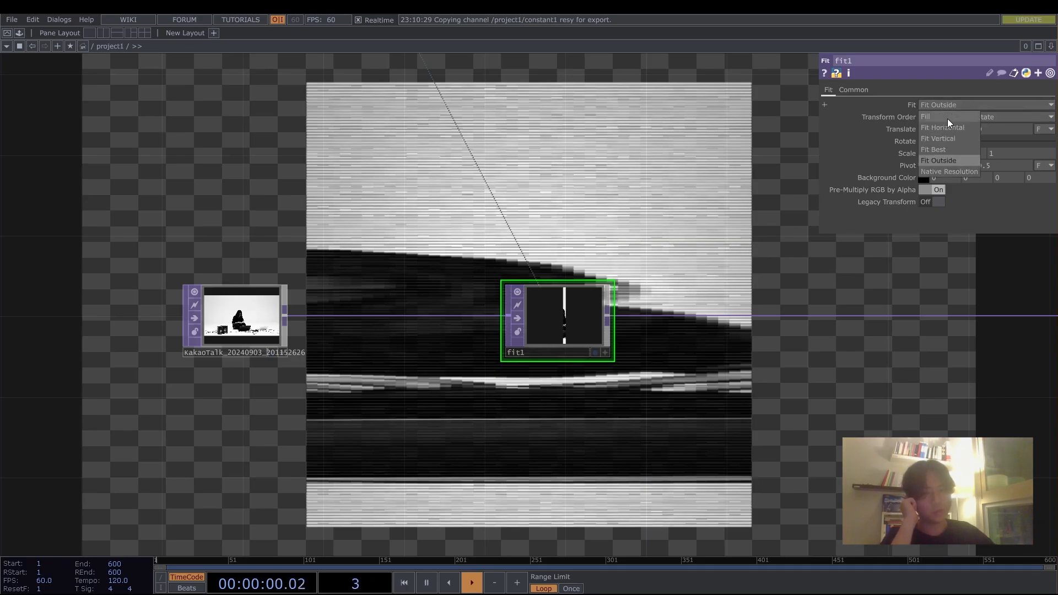
left_click(947, 118)
scroll(350, 408, "up", 2)
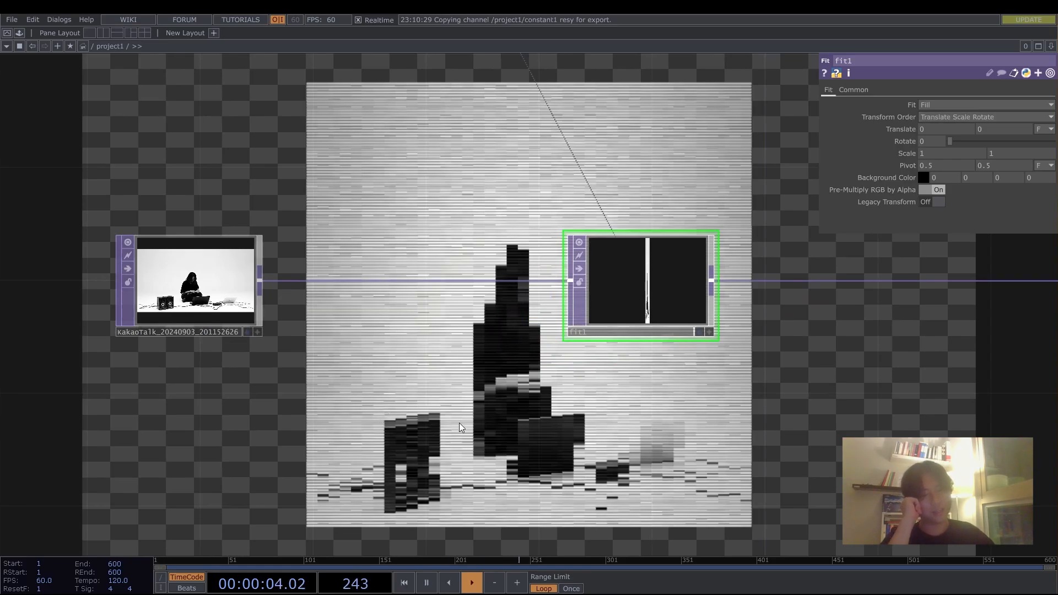
left_click_drag(386, 394, 442, 382)
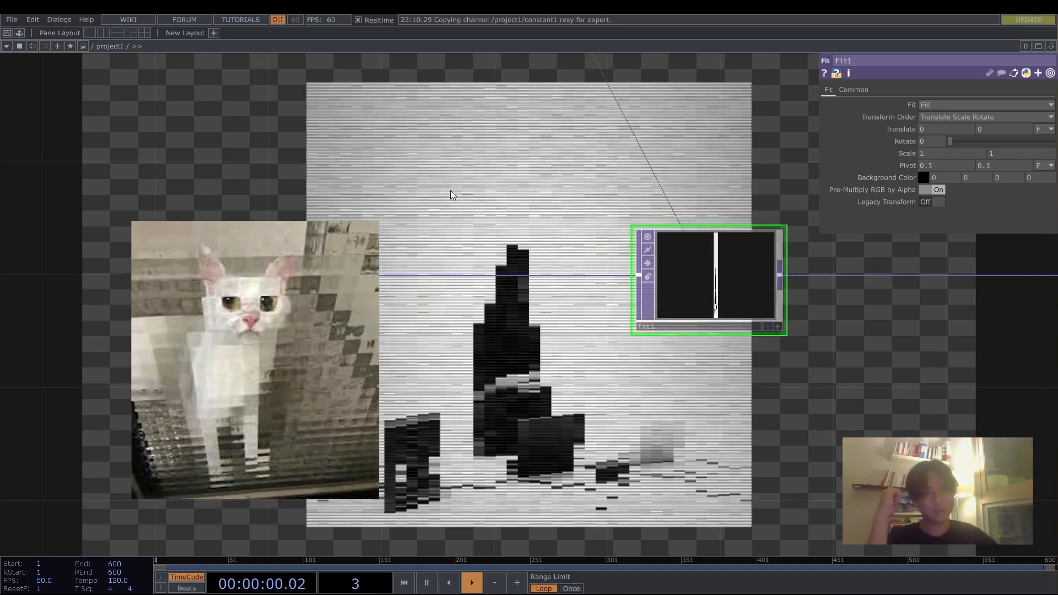
Step: Insert a Crop TOP between the movie operator and fit1
left_click_drag(415, 209, 650, 227)
left_click_drag(523, 298, 452, 299)
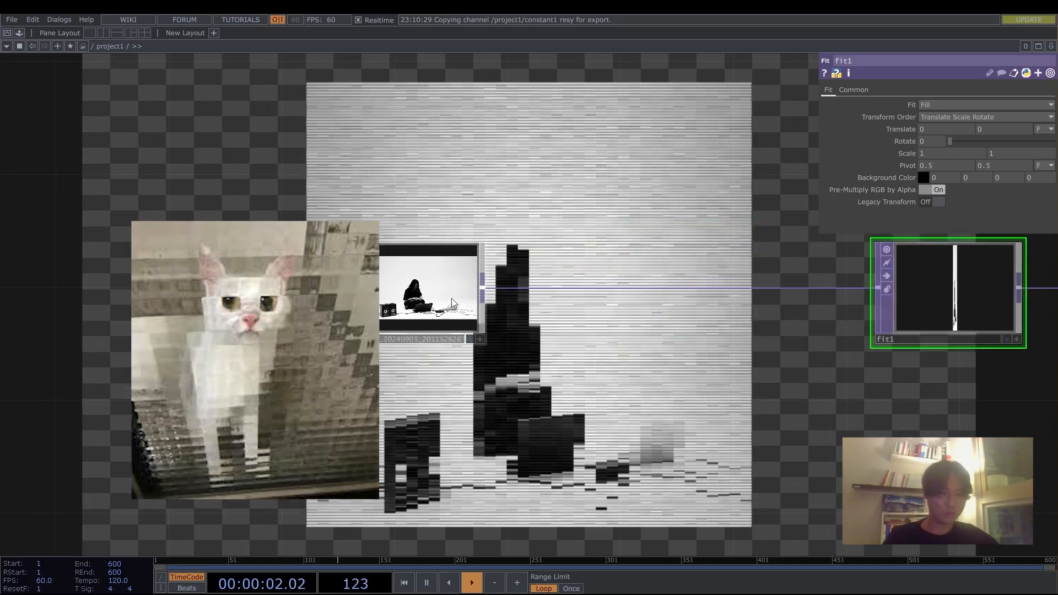
left_click_drag(633, 350, 359, 313)
scroll(360, 313, "down", 2)
scroll(359, 313, "down", 2)
left_click_drag(803, 257, 796, 312)
right_click(333, 354)
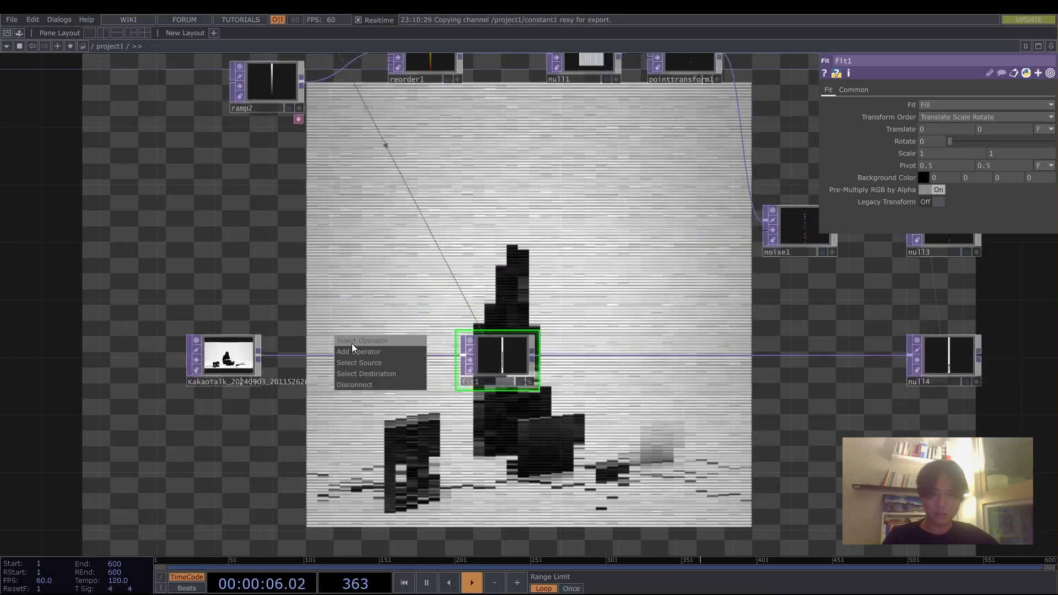
left_click(351, 344)
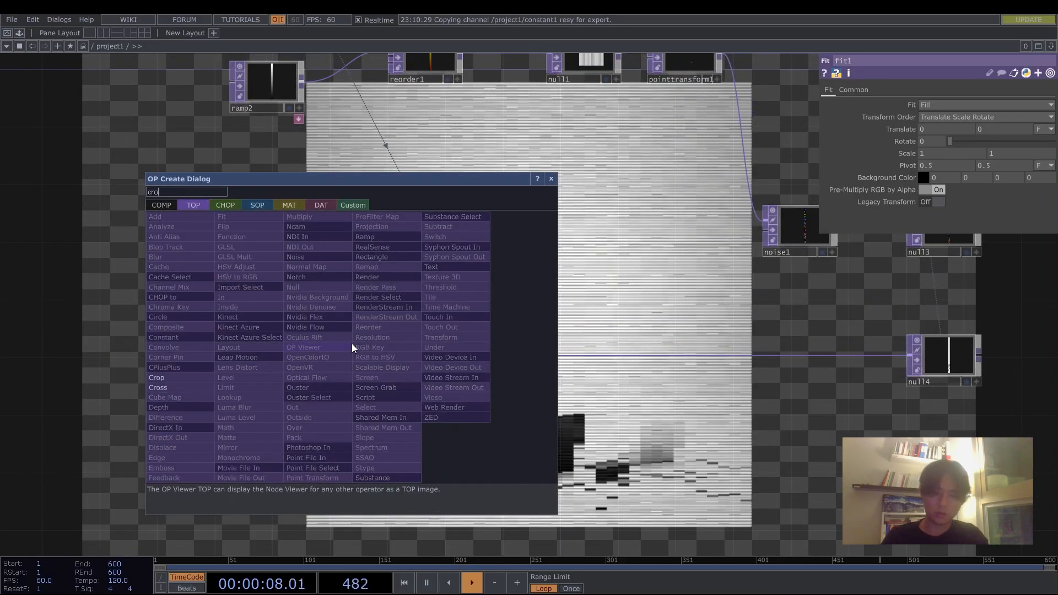
key("Escape")
left_click(351, 343)
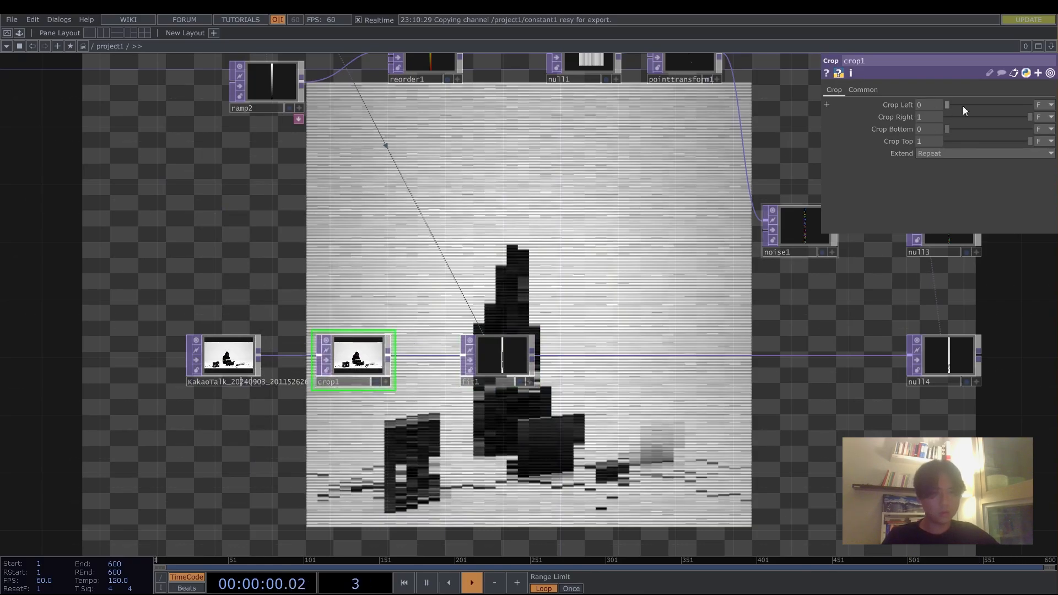
Step: Crop the movie around the seated figure with Crop Left 0.338 and Crop Right 0.636 on crop1
left_click_drag(954, 104, 999, 121)
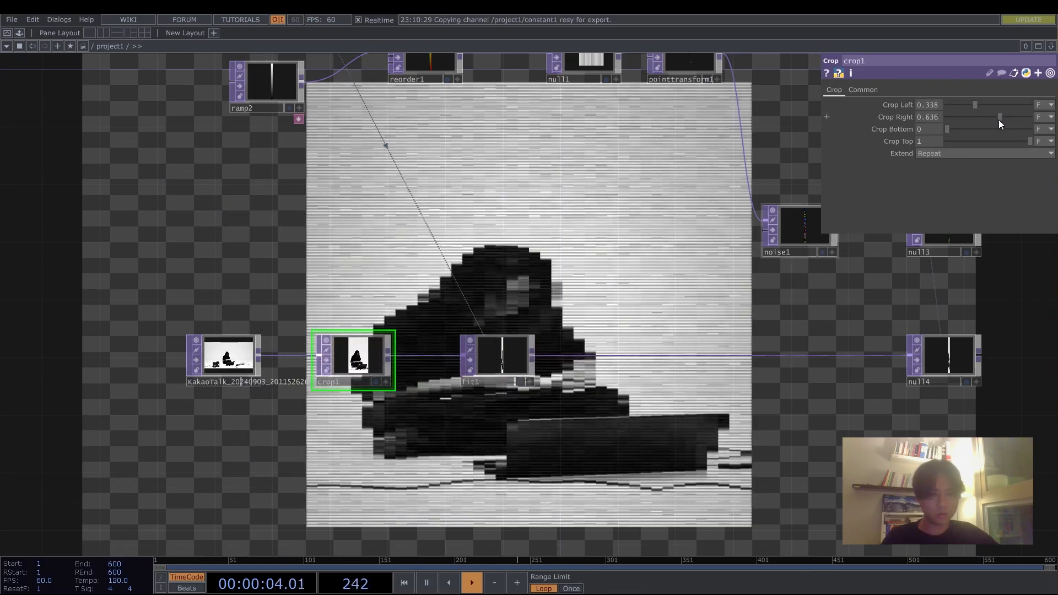
middle_click(353, 376)
middle_click_drag(499, 359, 514, 302)
scroll(931, 380, "right", 3)
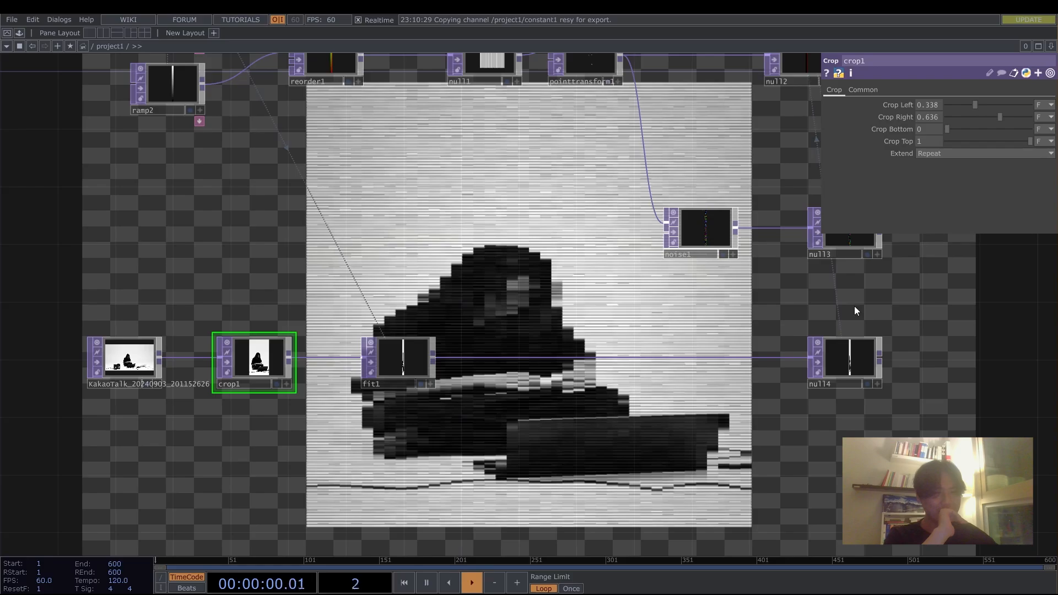
Step: Set the X scale of the box's transform1 to 16, after checking noise1's parameters
scroll(627, 344, "down", 8)
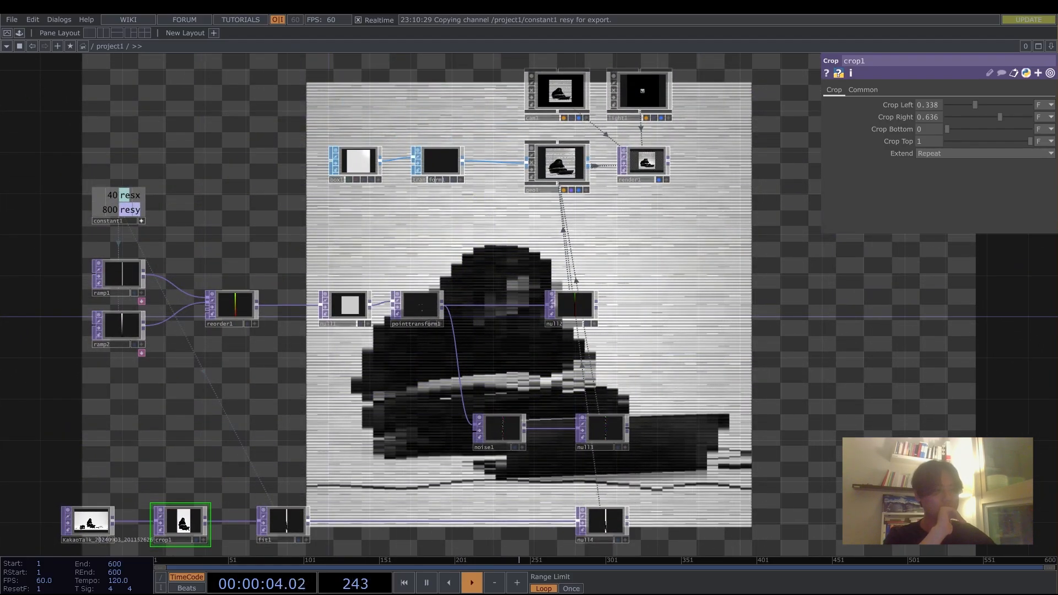
scroll(522, 463, "up", 6)
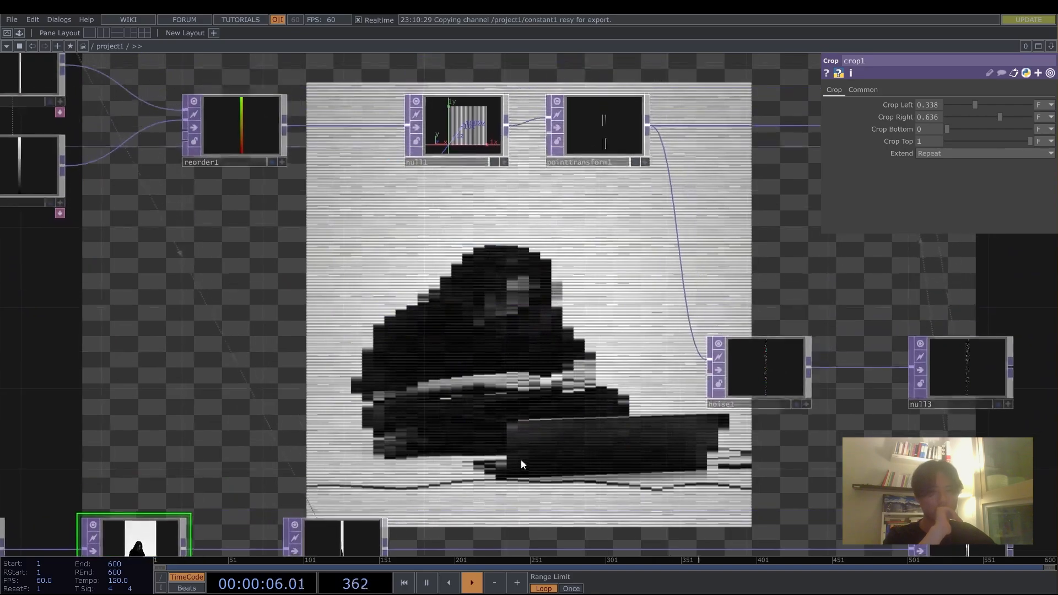
scroll(521, 460, "down", 3)
left_click(547, 381)
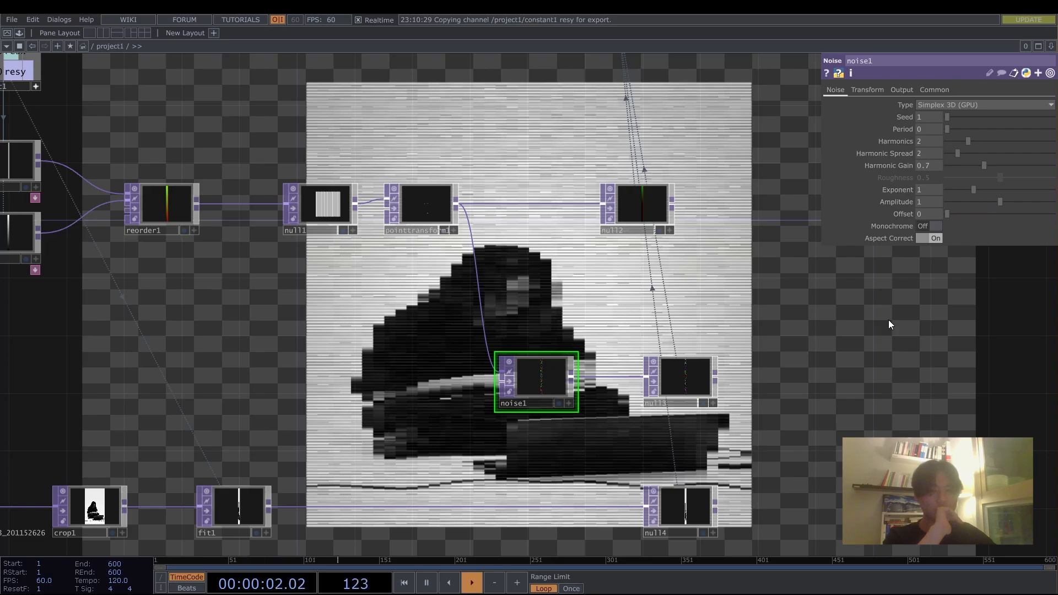
scroll(889, 321, "down", 5)
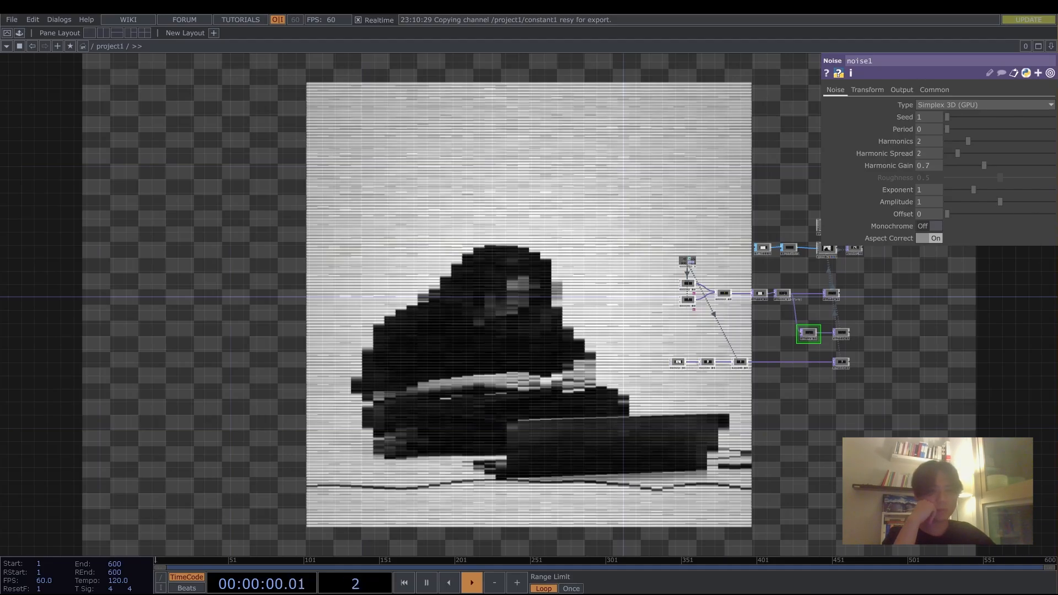
left_click(788, 248)
scroll(700, 164, "up", 5)
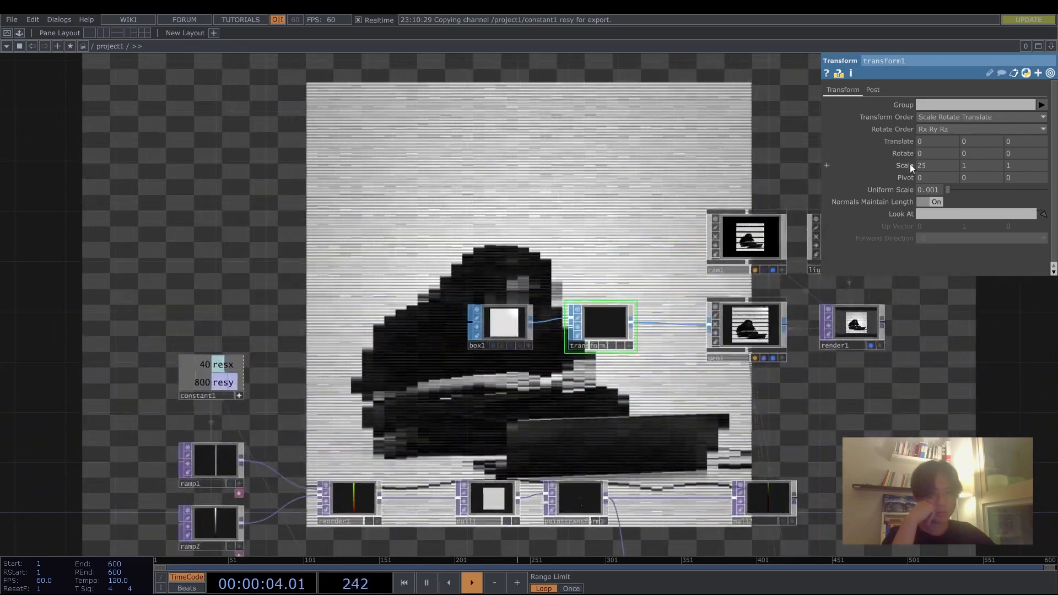
left_click_drag(930, 170, 924, 149)
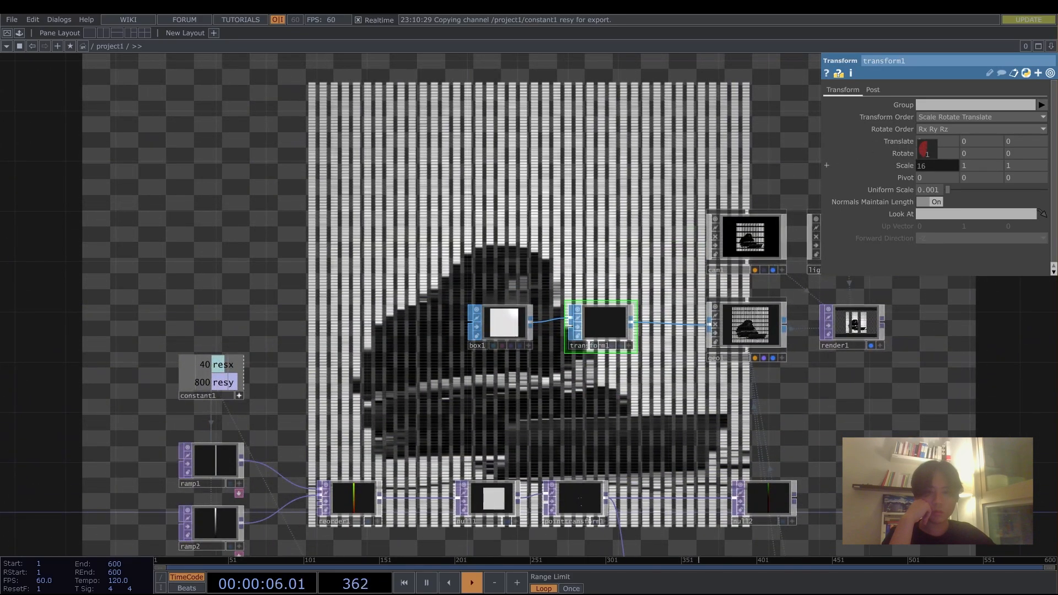
Step: Remove the rotation instancing from geo1 by clearing its Rotate OP and Rotate X values
left_click(751, 325)
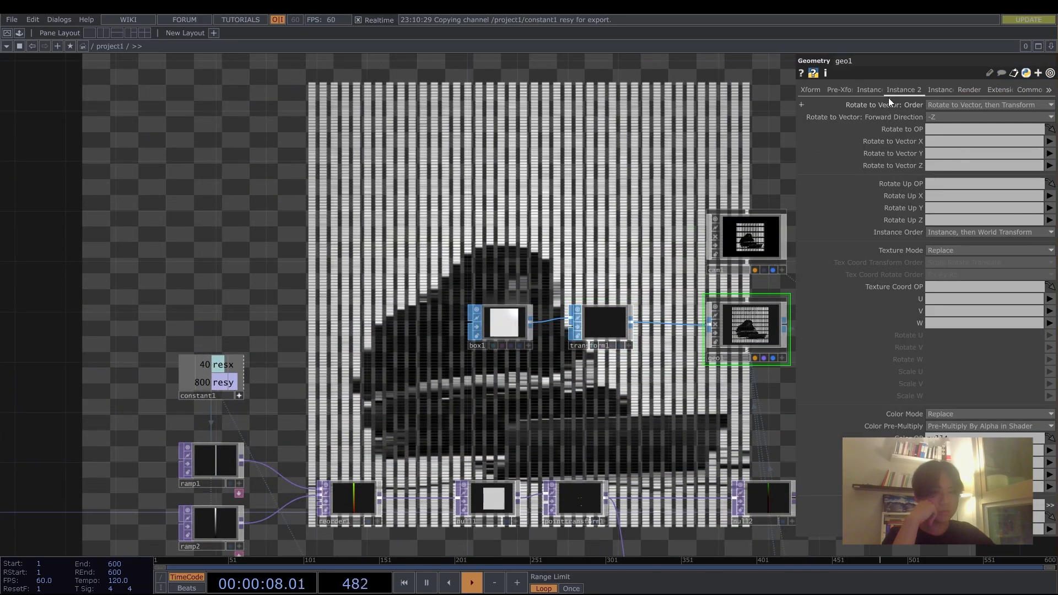
left_click(870, 89)
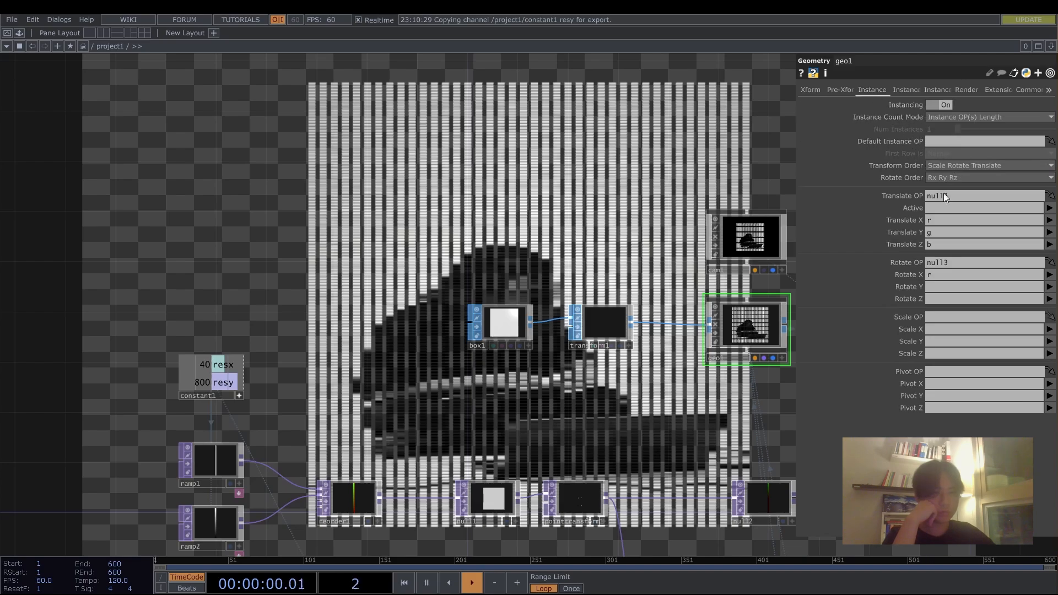
left_click_drag(974, 263, 826, 269)
key("BackSpace")
left_click_drag(949, 274, 837, 285)
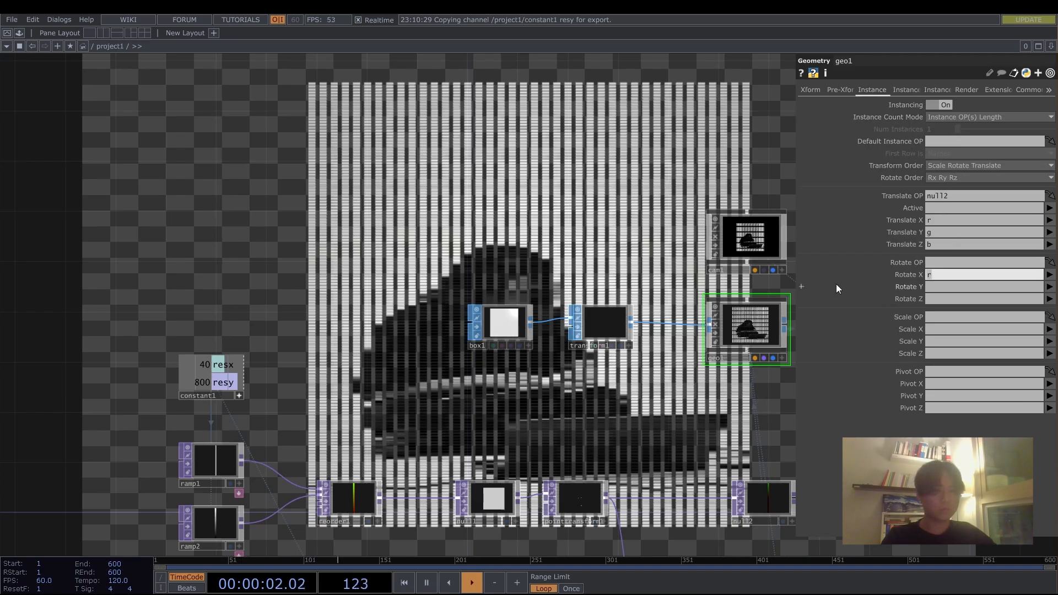
key("BackSpace")
Step: Assign null3 as geo1's instance Scale OP and set Scale X to the r channel
left_click_drag(660, 360, 563, 176)
left_click_drag(722, 460, 935, 317)
left_click(950, 329)
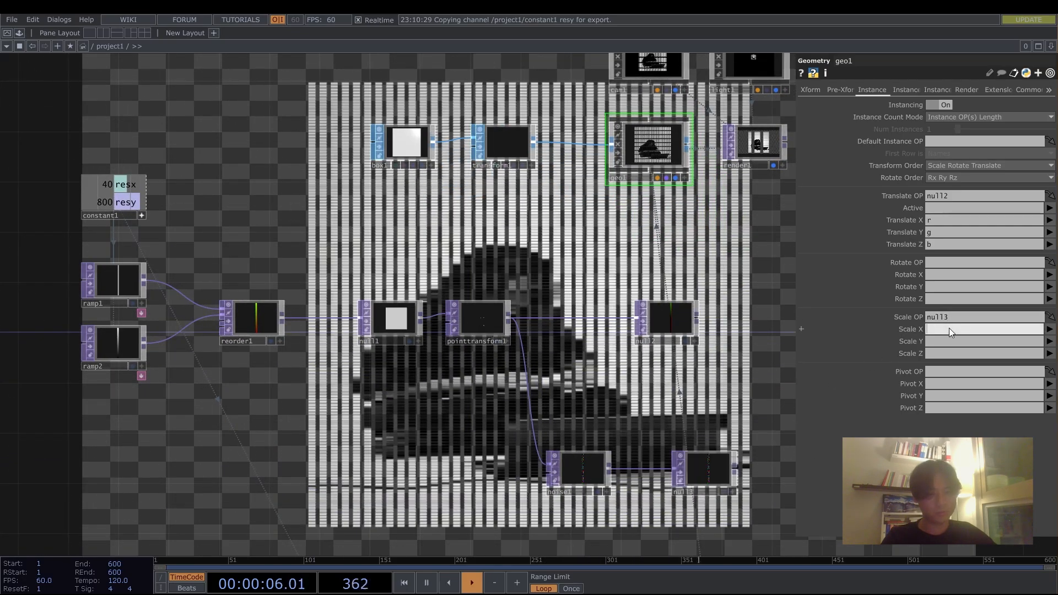
type("t")
key("BackSpace")
type("r")
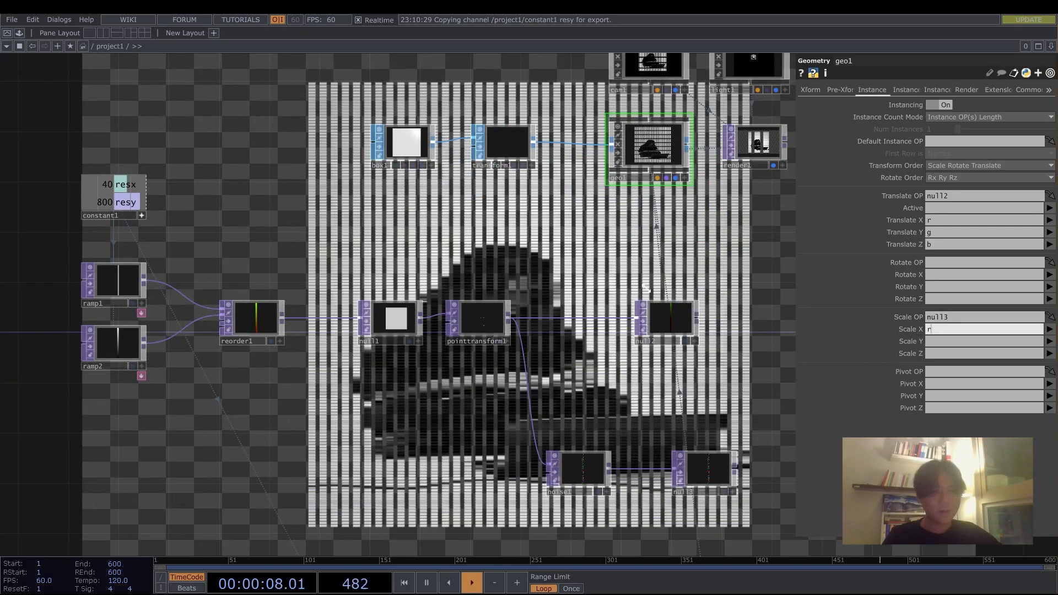
key("Return")
Step: Examine the noise-scaled box instances closely in geo1's viewer and review the surrounding network
left_click_drag(703, 237, 565, 312)
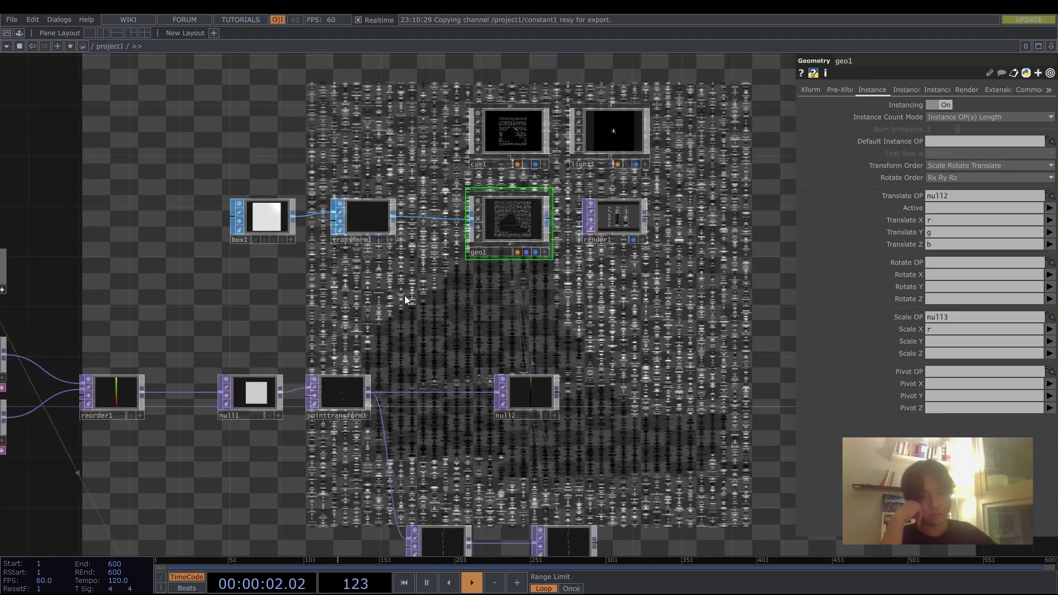
left_click_drag(405, 301, 366, 406)
scroll(461, 352, "up", 4)
scroll(435, 323, "up", 8)
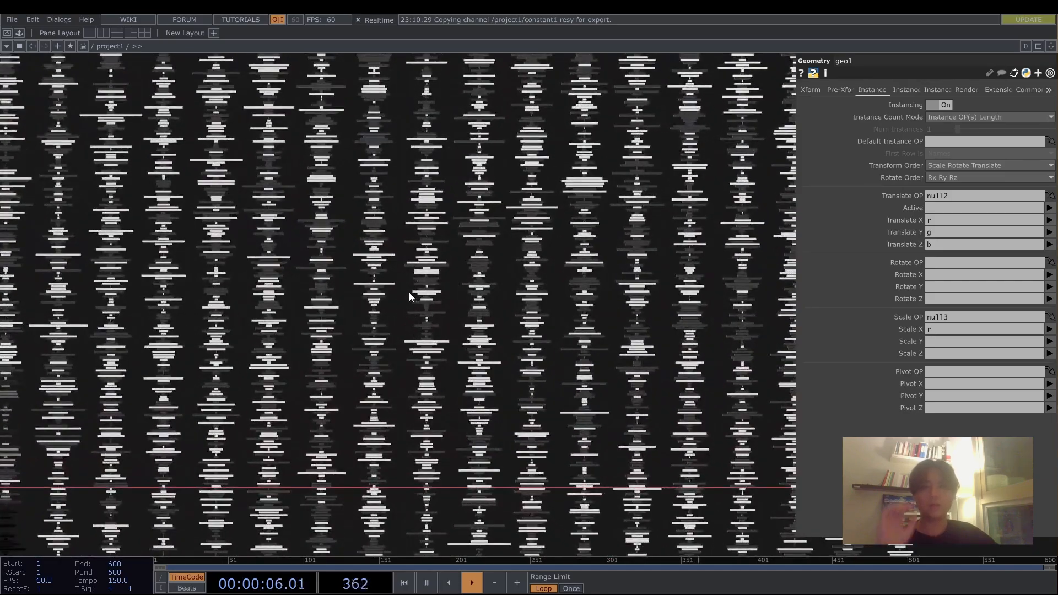
scroll(433, 174, "down", 4)
scroll(436, 177, "up", 5)
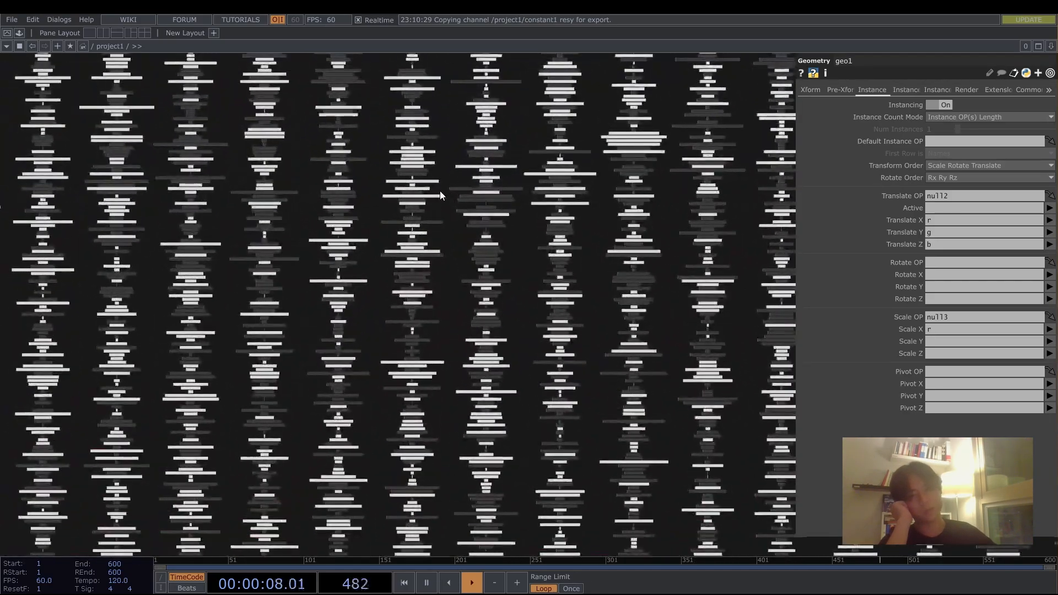
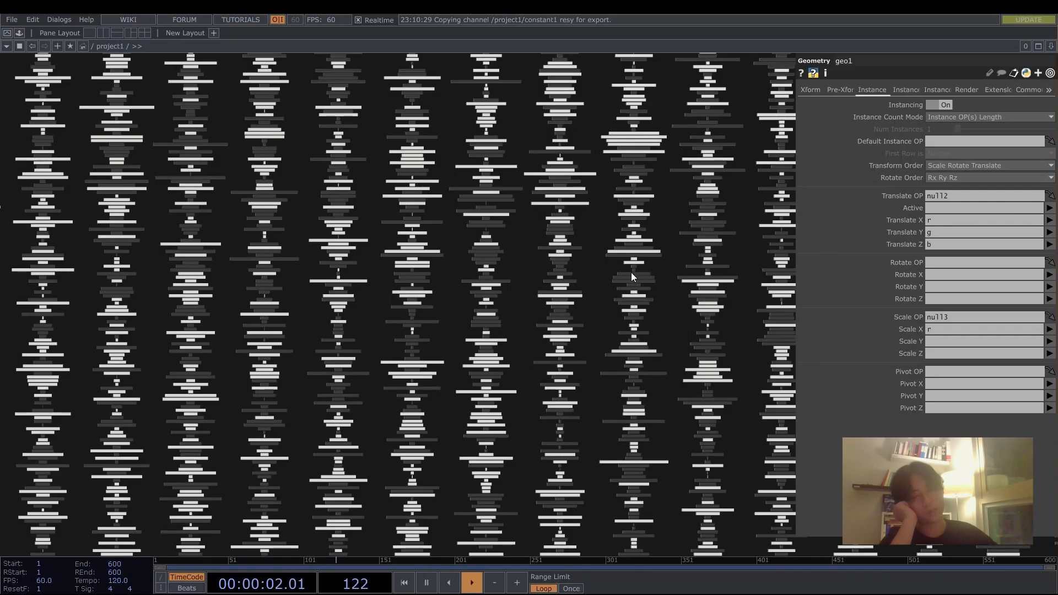
scroll(568, 289, "down", 5)
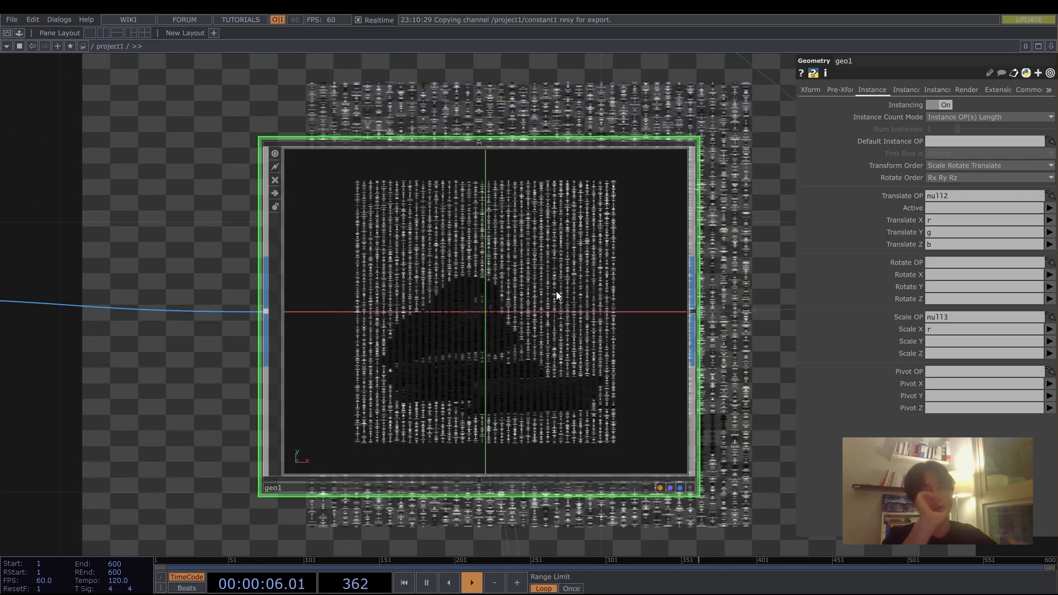
scroll(556, 229, "down", 8)
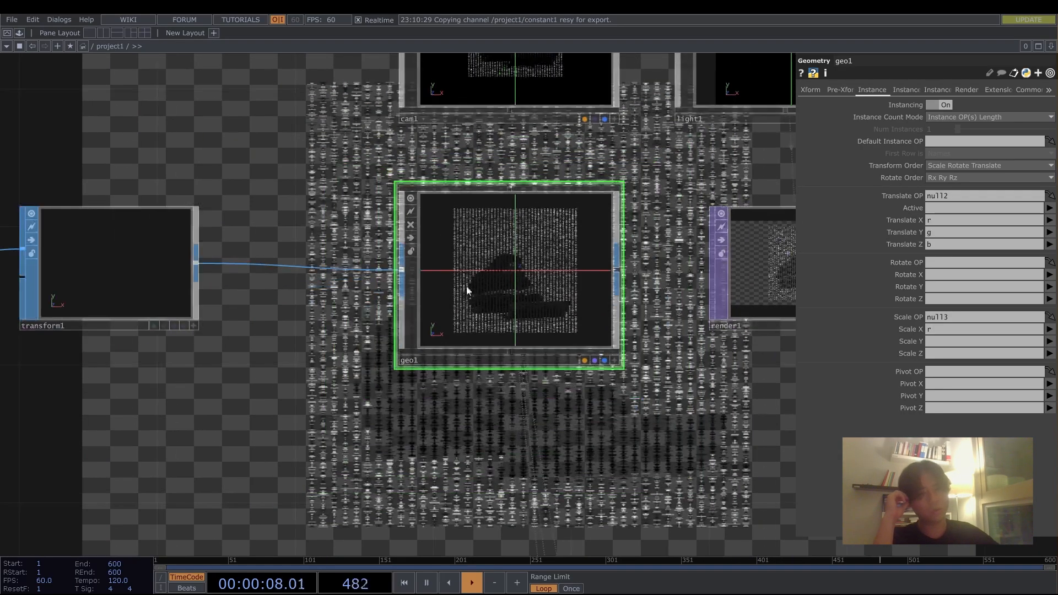
scroll(619, 422, "down", 6)
scroll(674, 285, "up", 3)
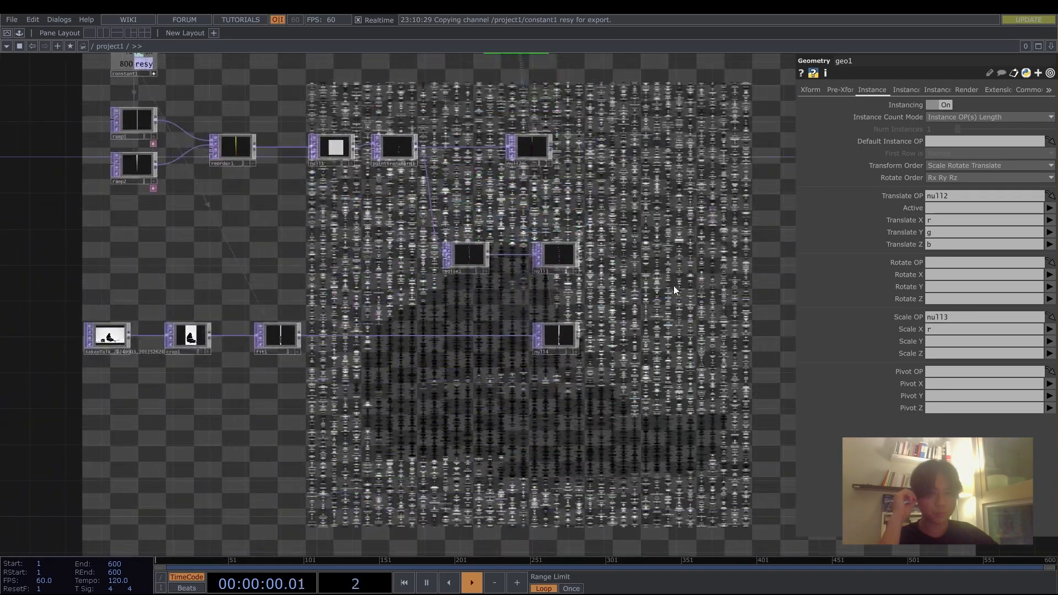
left_click_drag(607, 125, 628, 284)
scroll(524, 182, "up", 6)
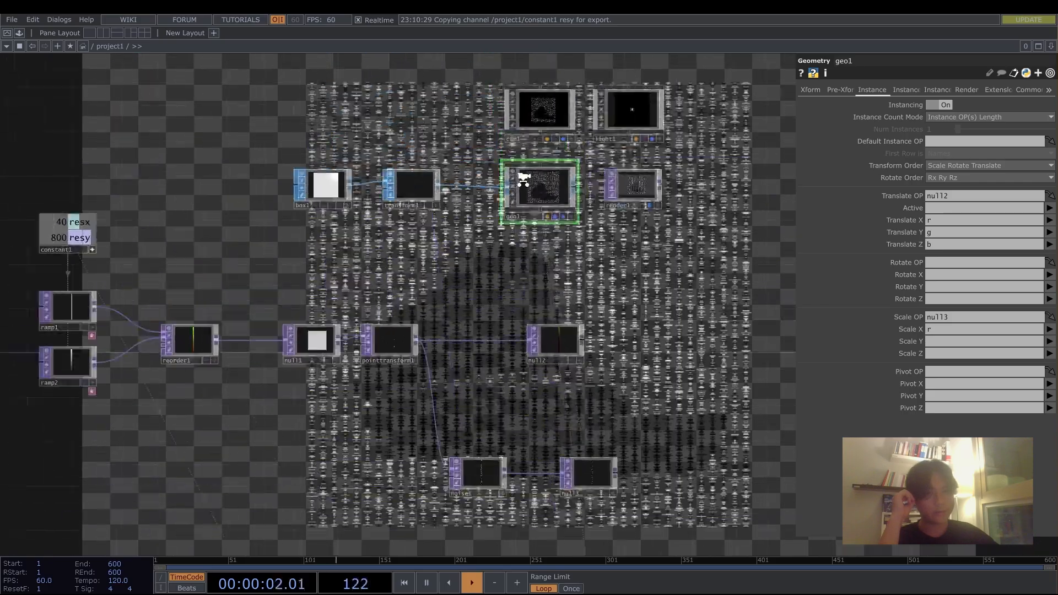
scroll(681, 232, "up", 2)
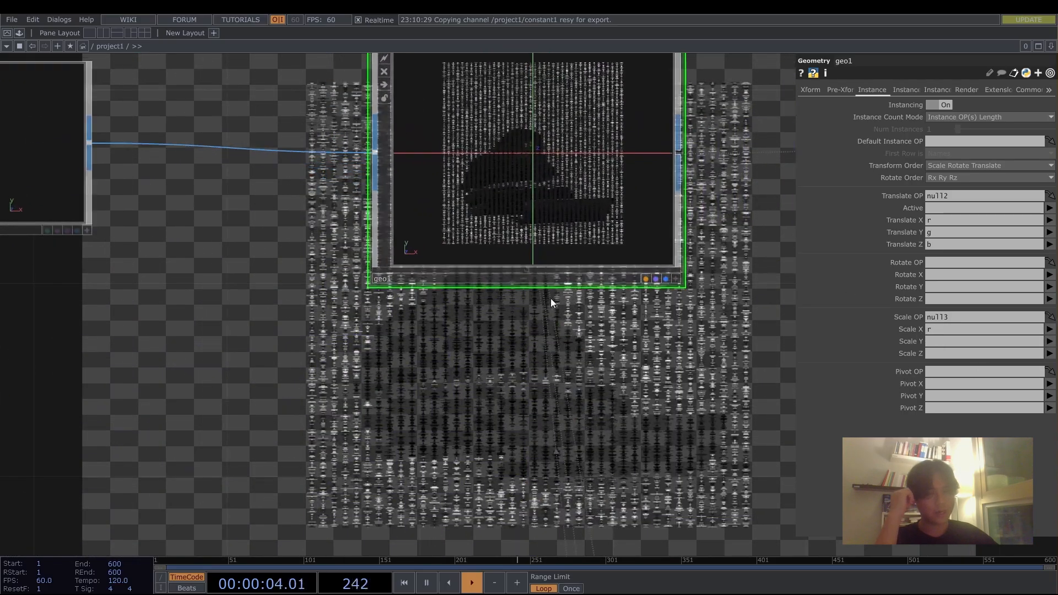
left_click_drag(543, 254, 552, 297)
scroll(563, 215, "up", 8)
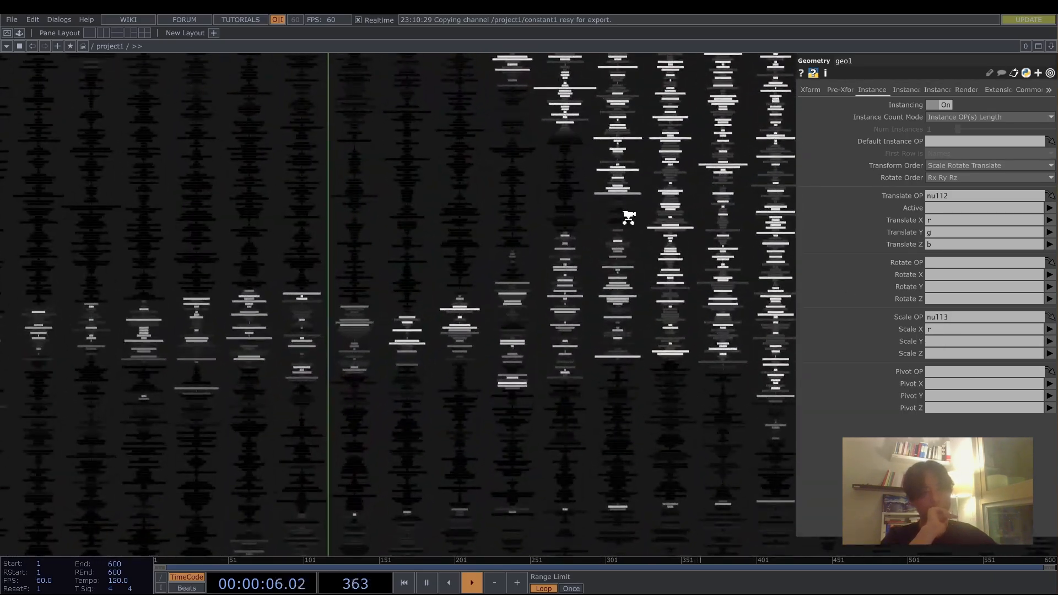
scroll(630, 218, "down", 10)
scroll(689, 273, "down", 8)
scroll(621, 366, "up", 6)
scroll(625, 363, "down", 6)
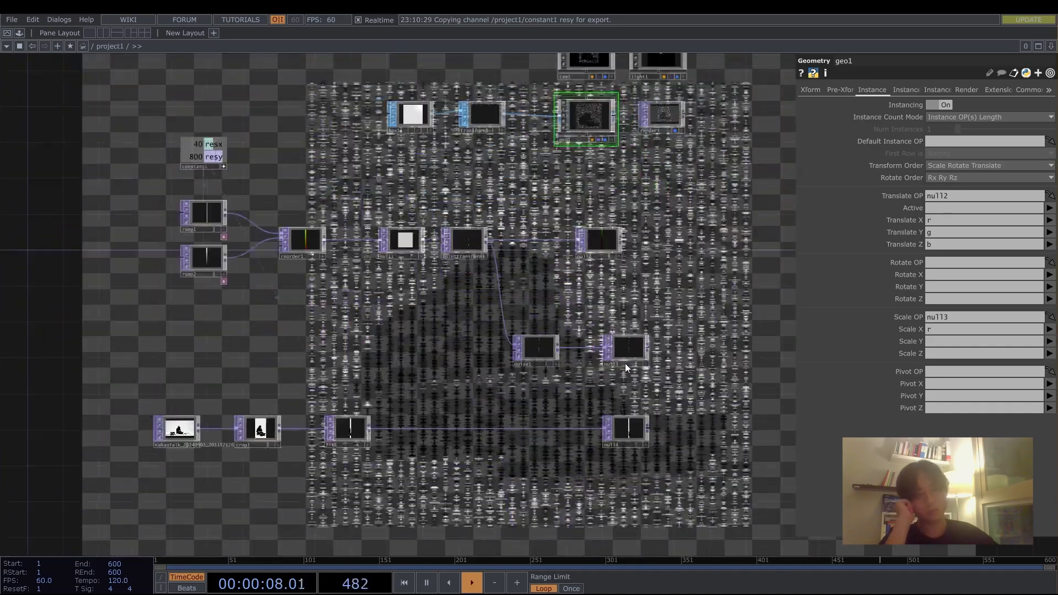
Step: Set the X scale of the box's transform1 to 91
left_click(535, 353)
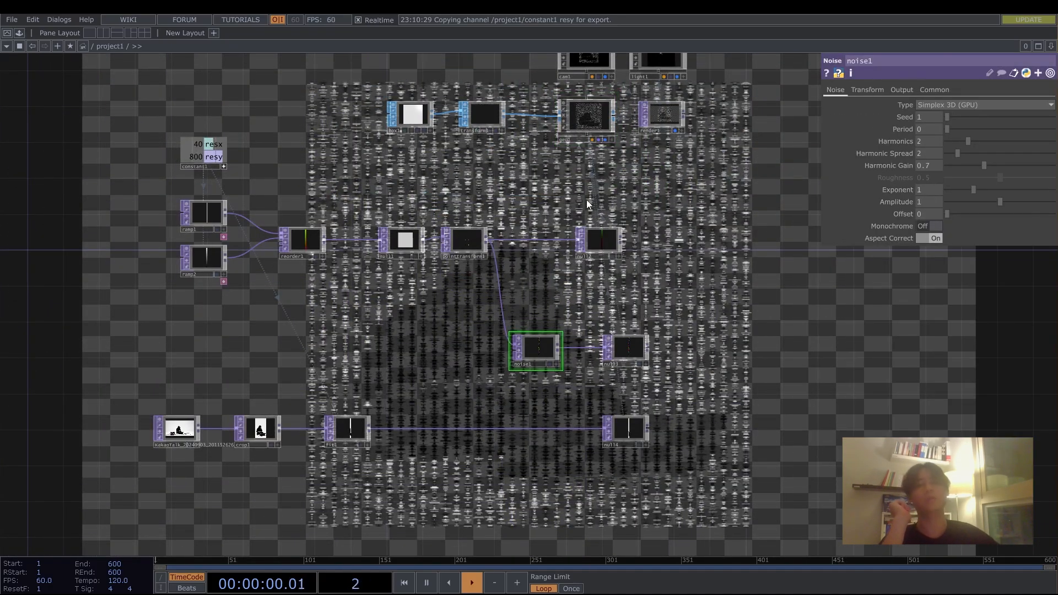
left_click(481, 114)
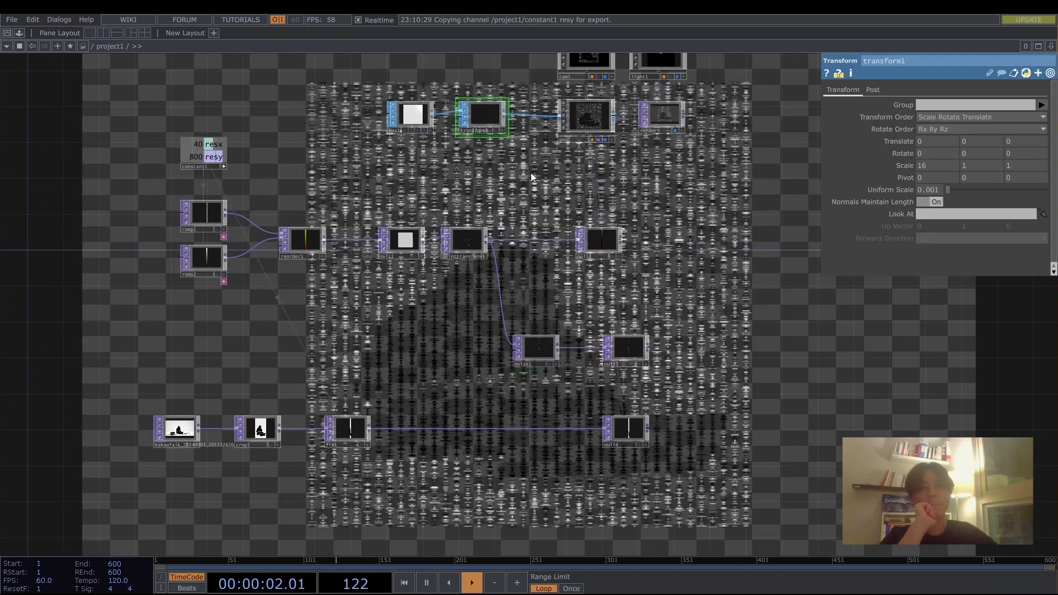
scroll(531, 173, "up", 5)
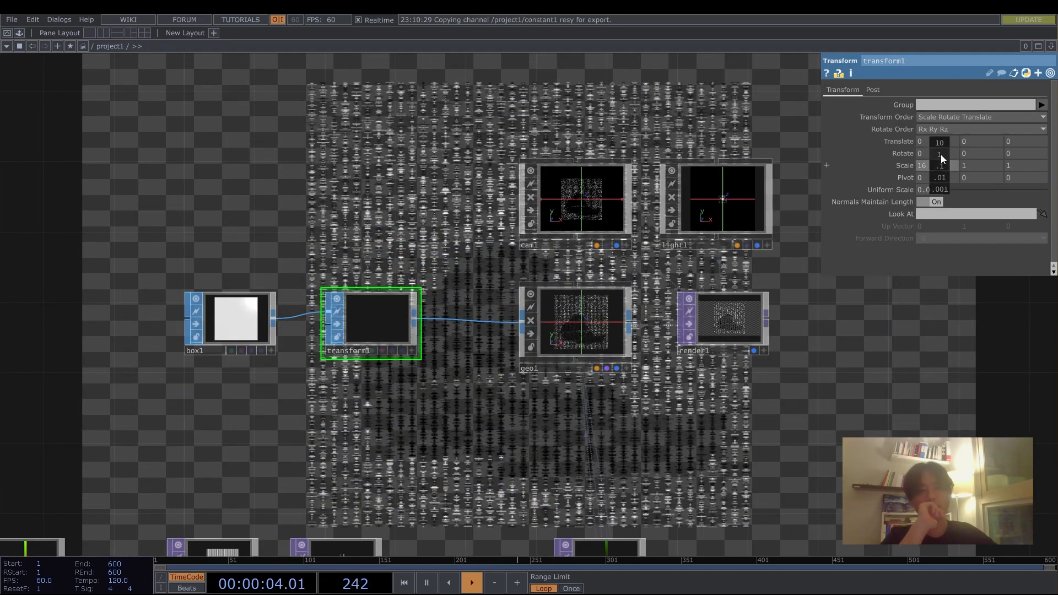
middle_click_drag(941, 154, 940, 149)
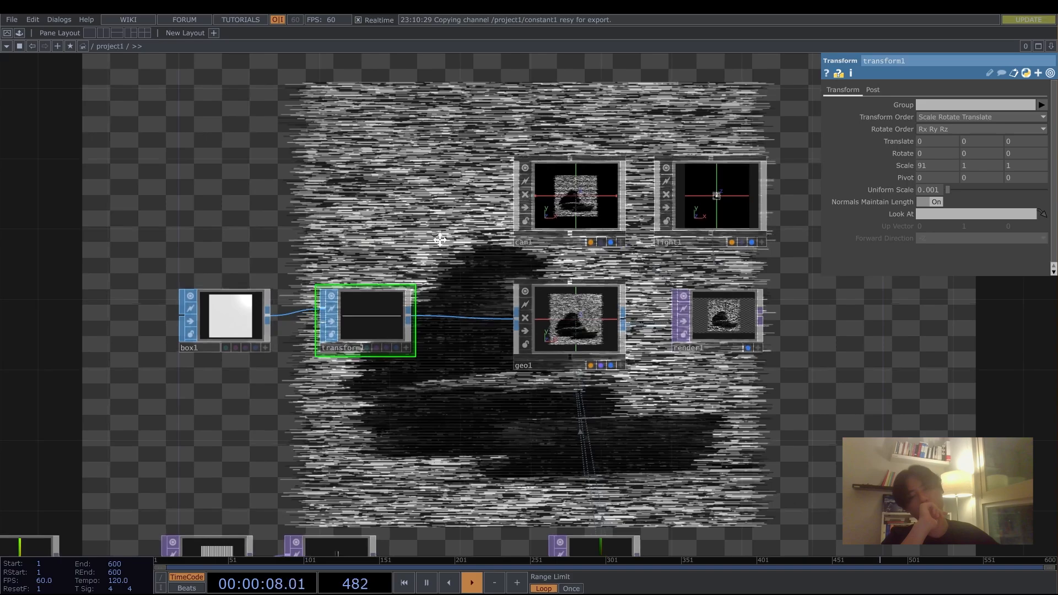
Step: Insert a Point Transform TOP between pointtransform1 and null2 and set its X scale to 0.5
scroll(485, 253, "down", 4)
scroll(485, 254, "down", 2)
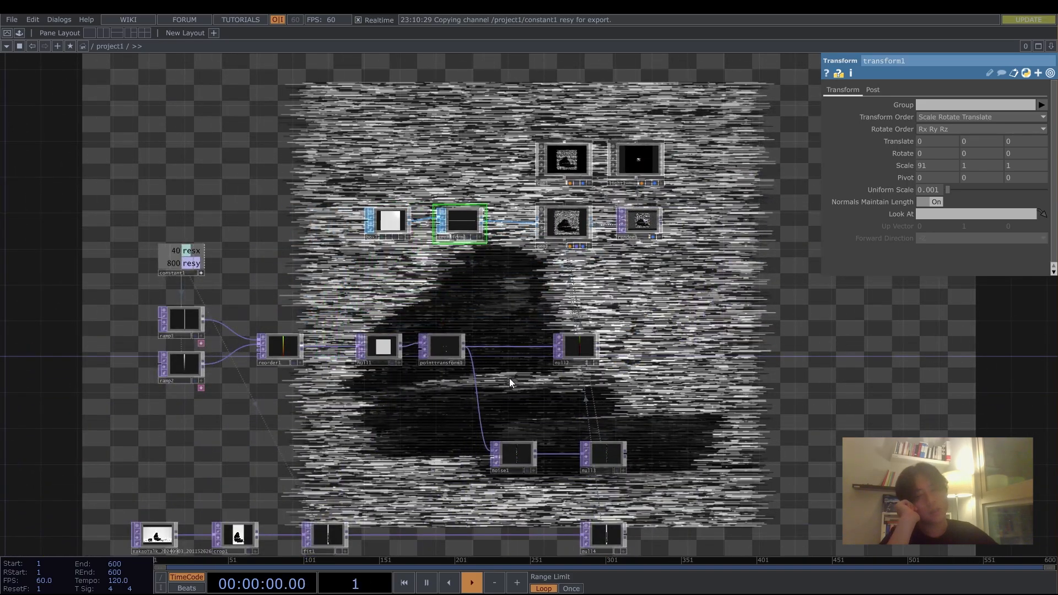
scroll(510, 382, "up", 5)
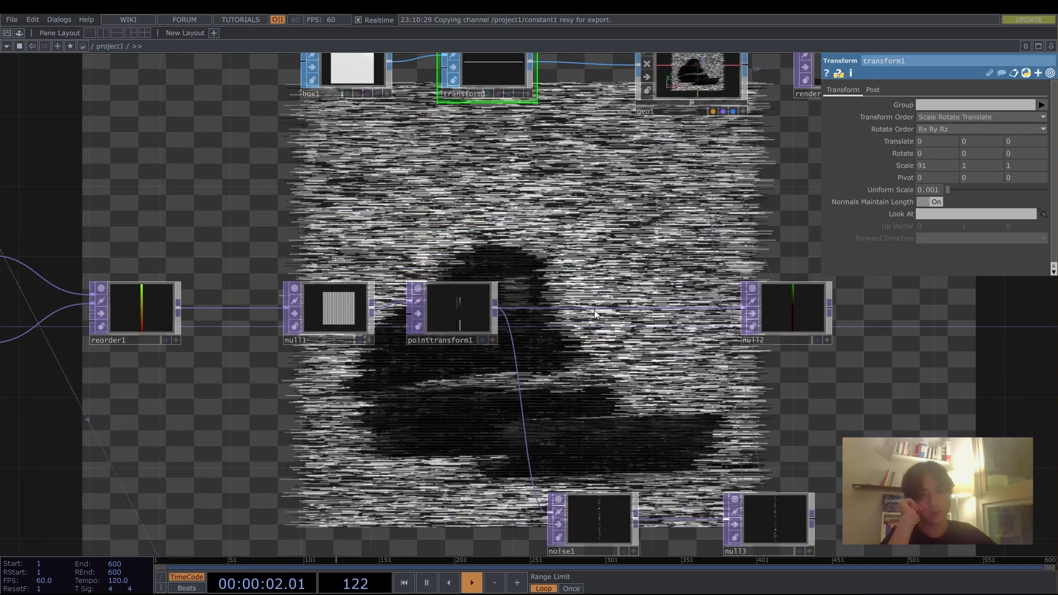
right_click(594, 308)
left_click(610, 297)
type("point")
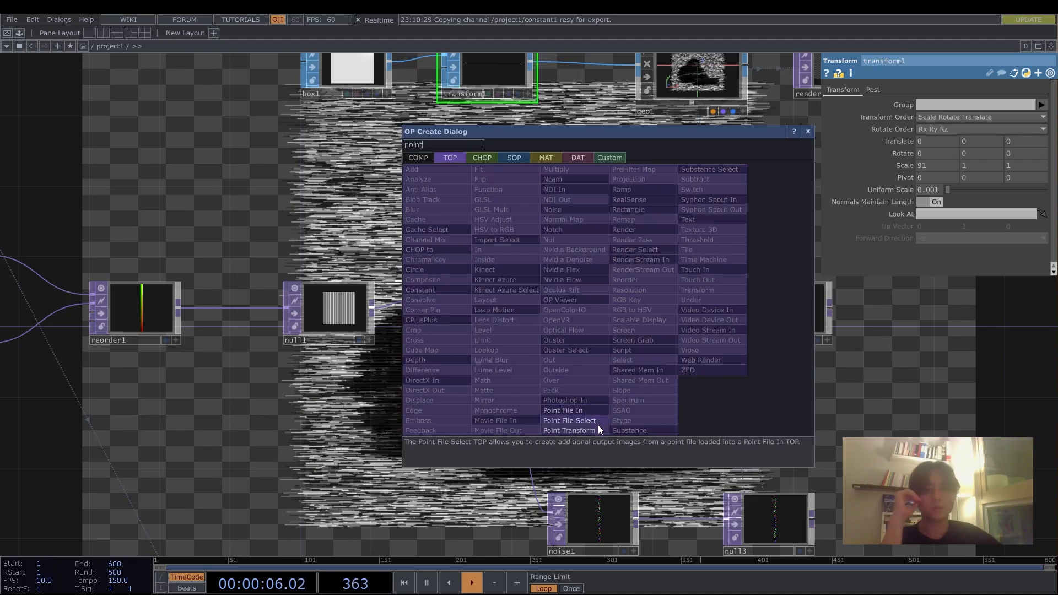
left_click(597, 429)
left_click(619, 310)
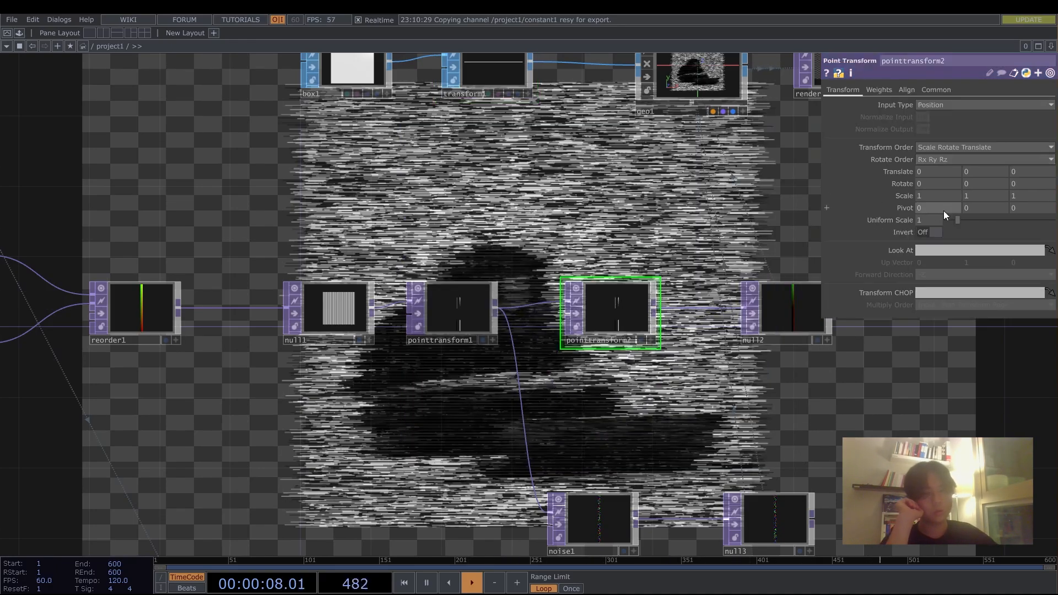
middle_click_drag(949, 201, 923, 198)
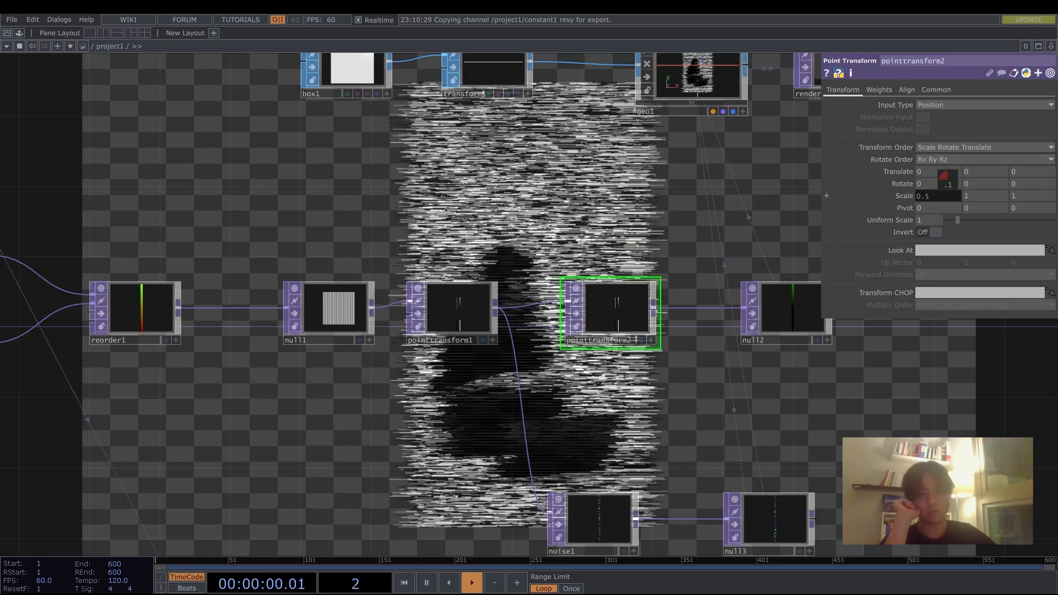
Step: Add a Null TOP after render1 and show it as the network background in place of render1
left_click_drag(689, 201, 394, 273)
middle_click_drag(394, 273, 524, 309)
left_click_drag(523, 308, 473, 441)
middle_click_drag(473, 441, 508, 306)
right_click(485, 260)
left_click(738, 306)
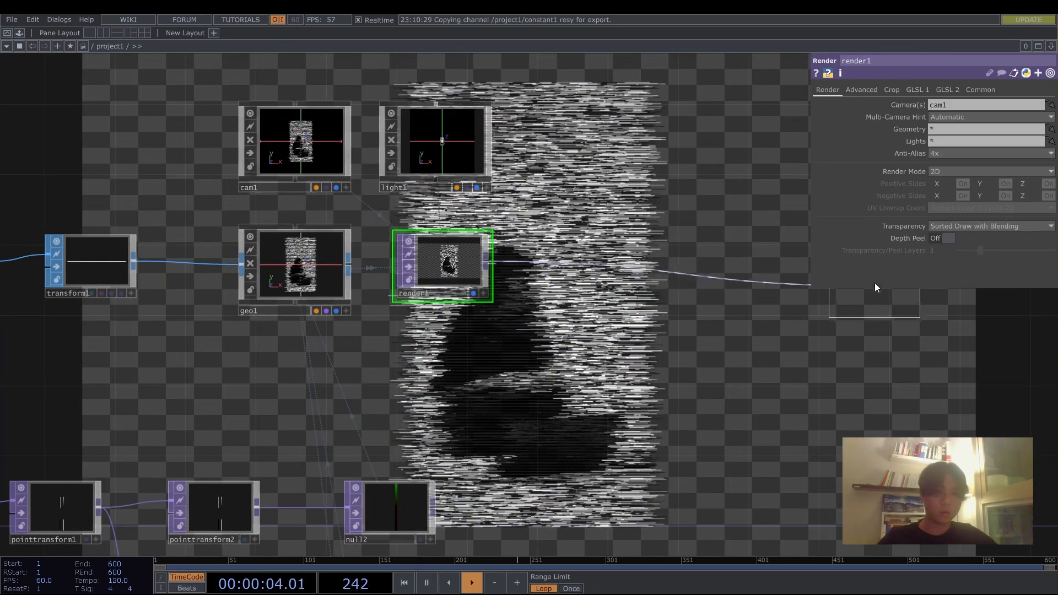
left_click(874, 283)
left_click_drag(713, 250, 589, 262)
left_click_drag(732, 293, 854, 277)
left_click(896, 306)
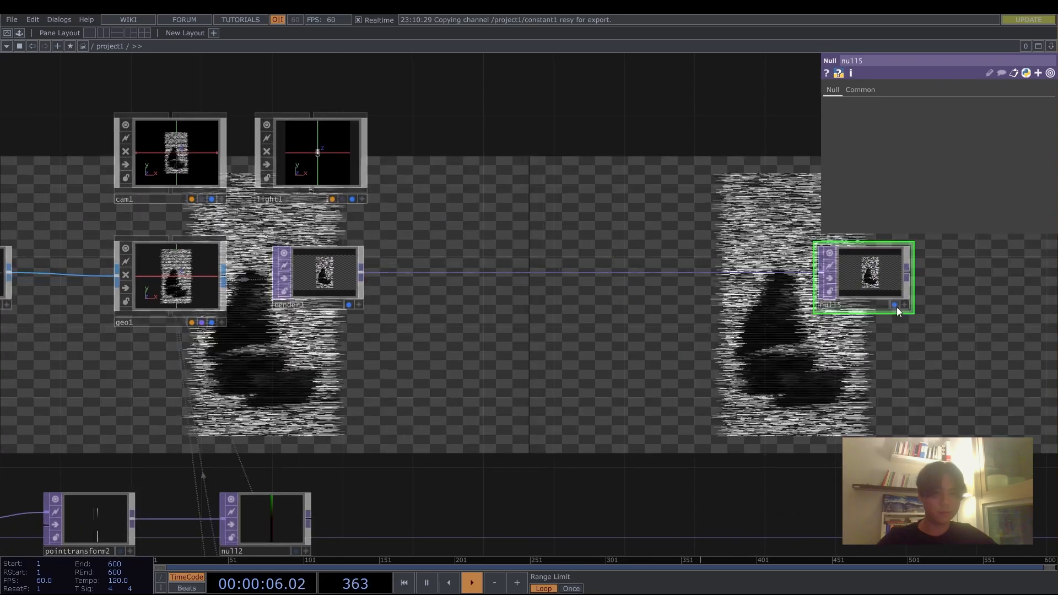
left_click(350, 305)
left_click_drag(705, 283, 567, 301)
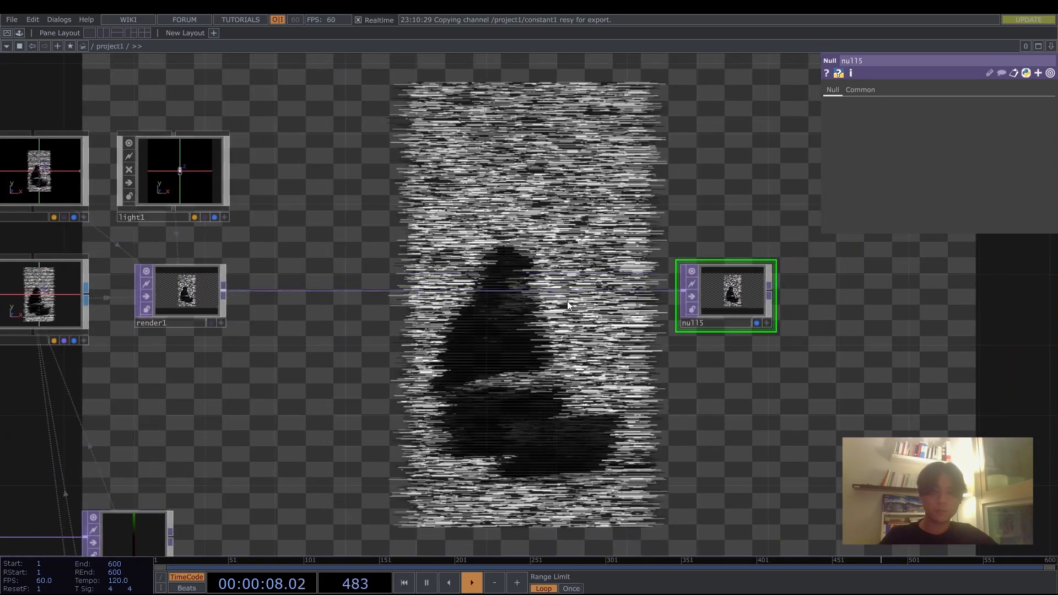
Step: Insert a Transform TOP between render1 and null5
right_click(568, 290)
left_click(570, 277)
left_click(686, 287)
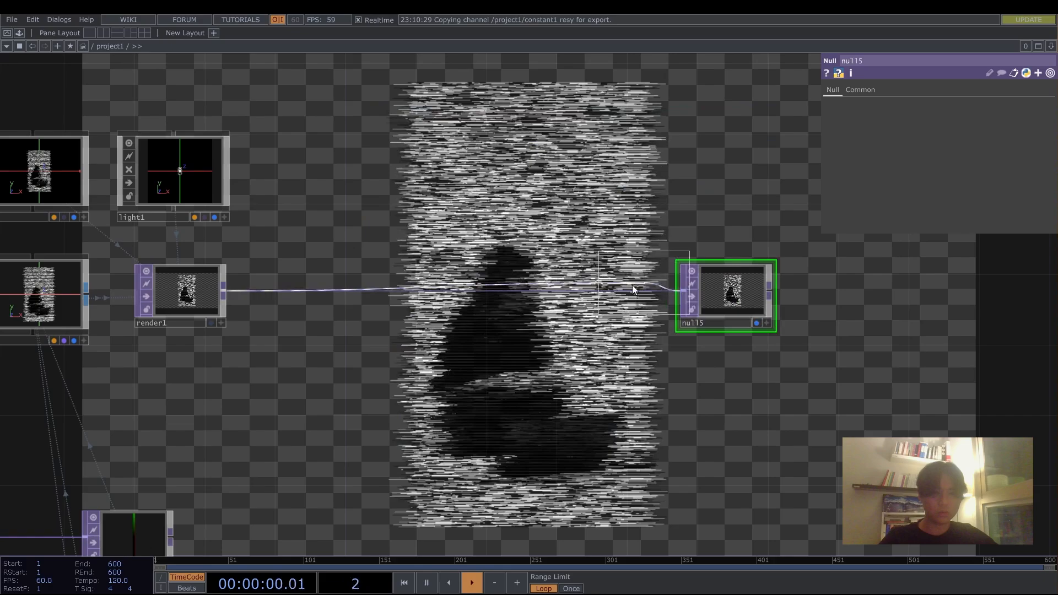
left_click(595, 295)
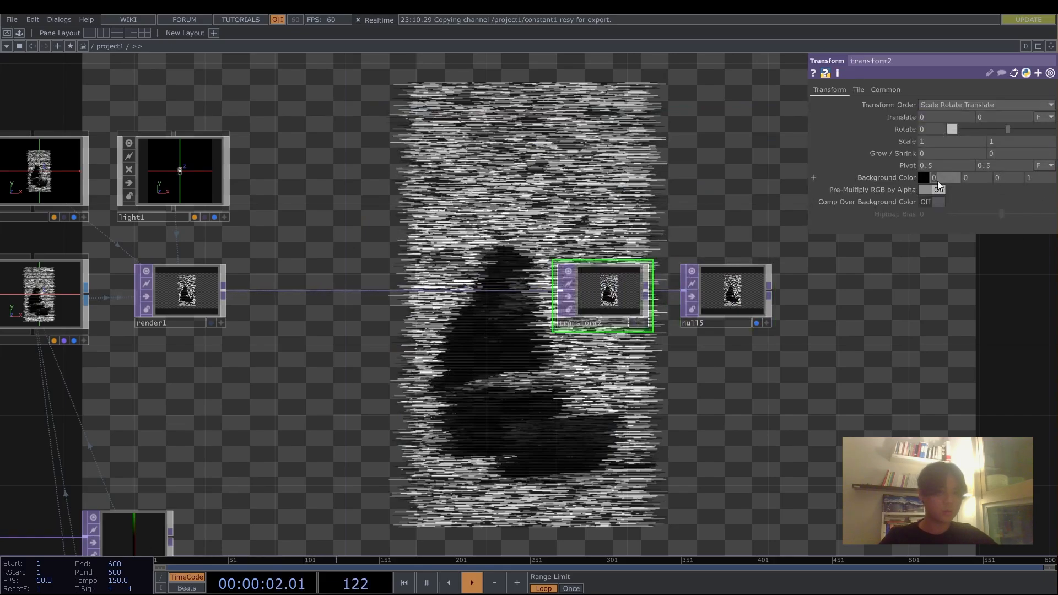
Step: Set transform2's background color to white and turn on Comp Over Background Color
left_click(926, 177)
left_click(992, 155)
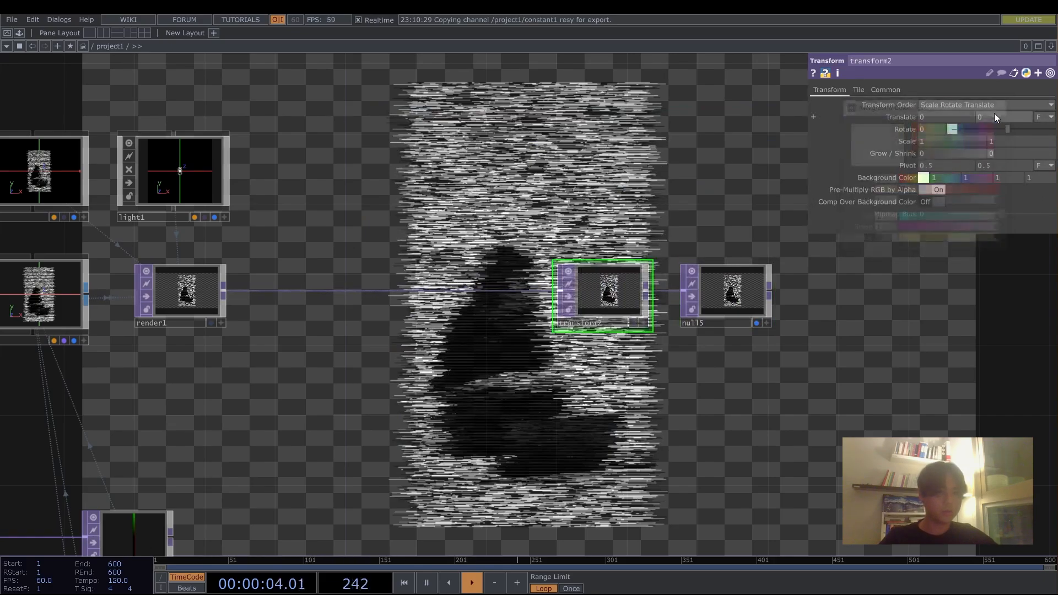
left_click(930, 202)
scroll(445, 173, "down", 3)
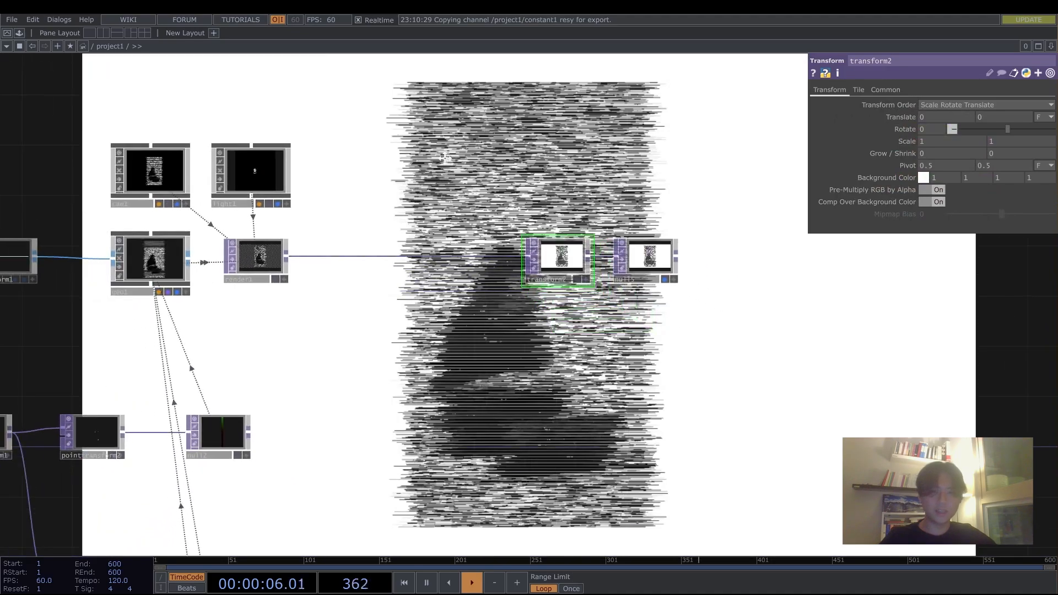
Step: Set render1's resolution to 1280 x 1280
left_click_drag(160, 214, 281, 235)
left_click(377, 278)
scroll(377, 281, "up", 3)
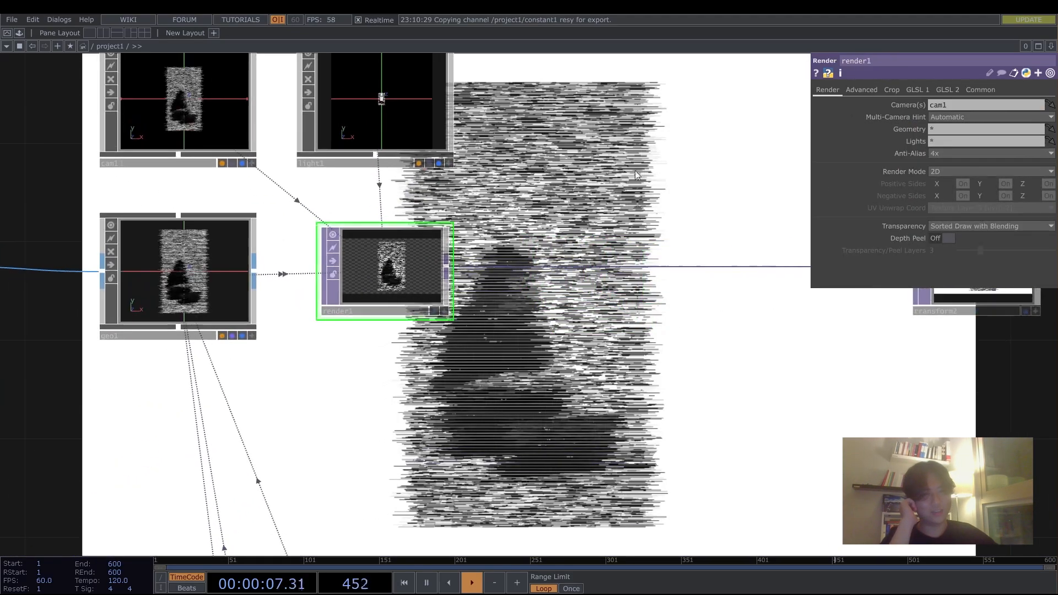
left_click(998, 91)
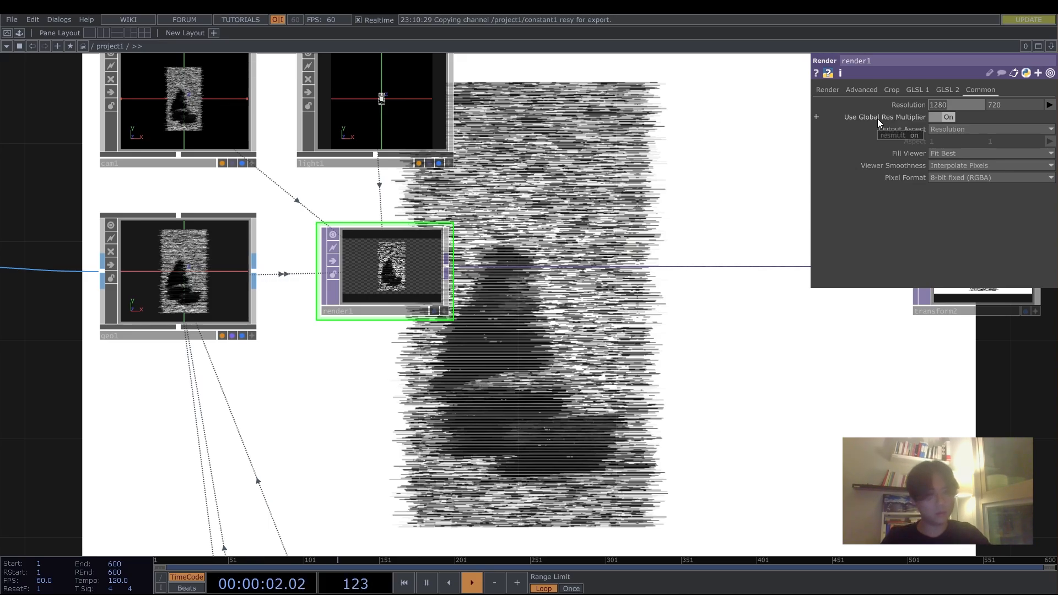
type("1280")
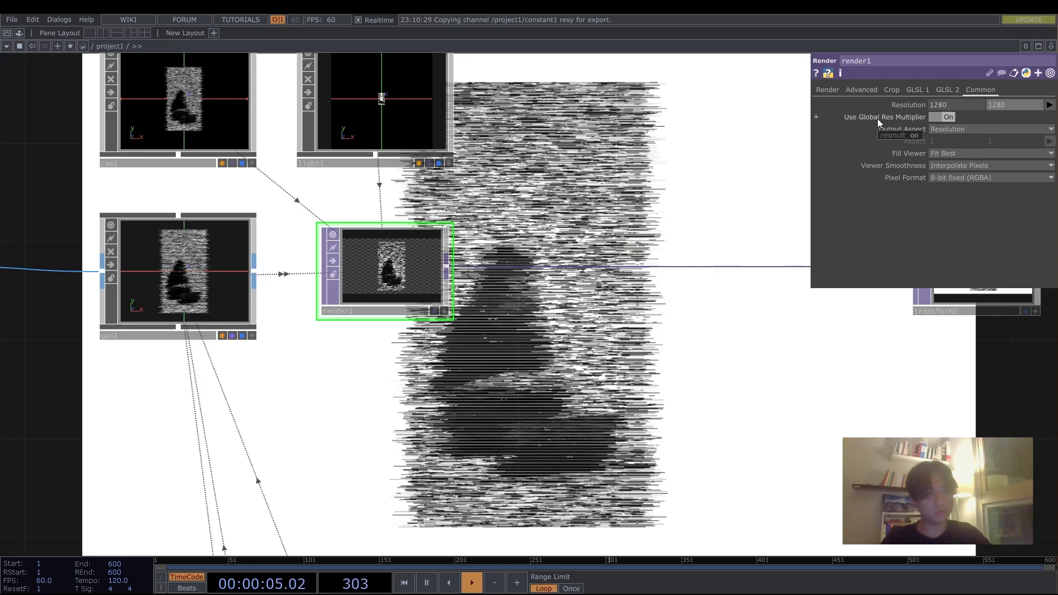
key("Return")
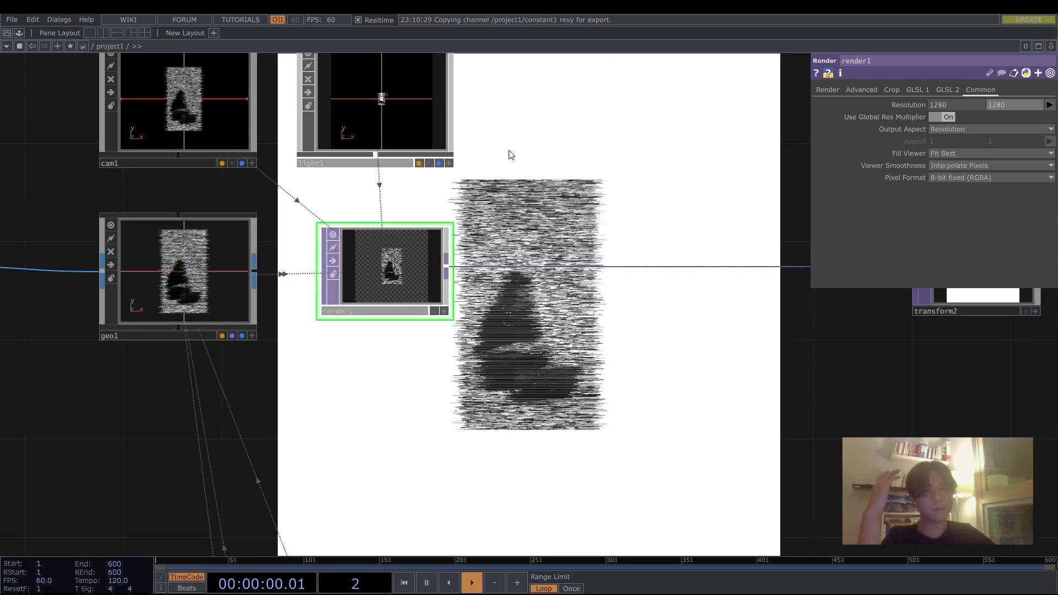
Step: Try a render1 resolution of 1920 x 1920
left_click(966, 106)
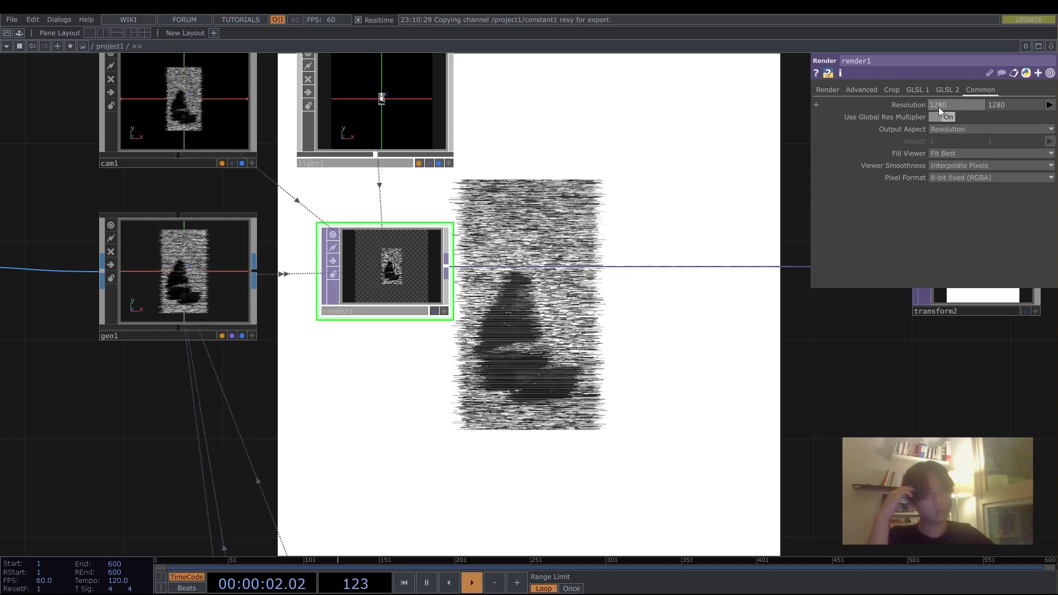
type("1920")
key("Tab")
type("1")
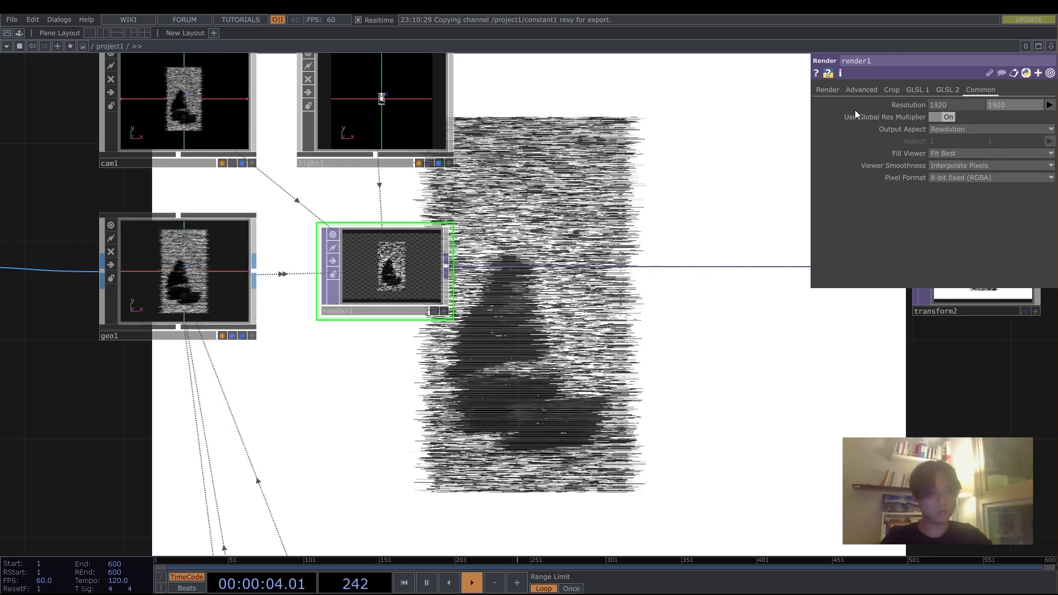
type("920")
key("Return")
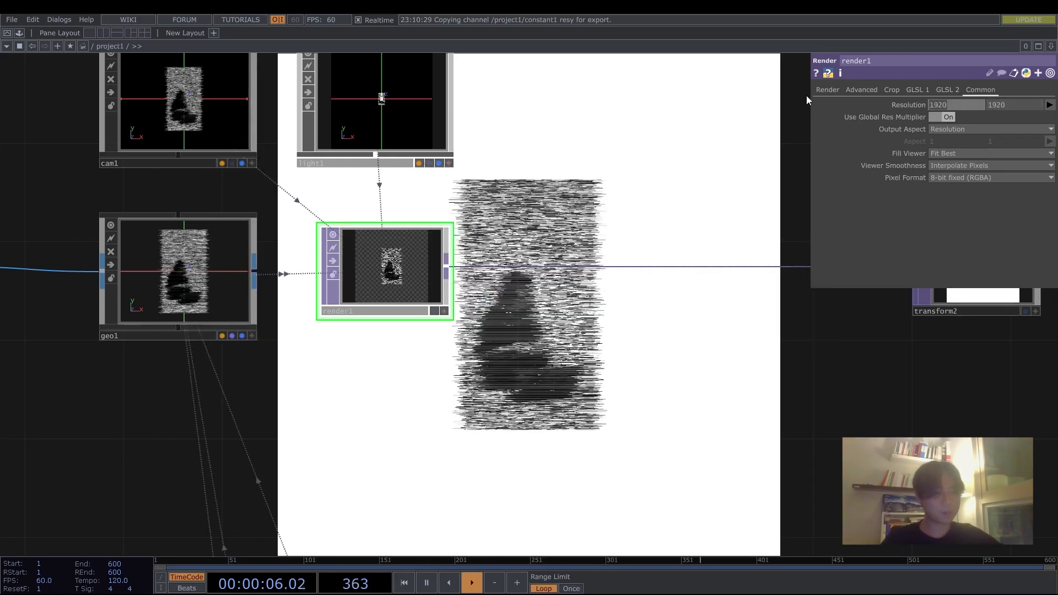
Step: Return render1's resolution to 1280 x 1280
type("1280")
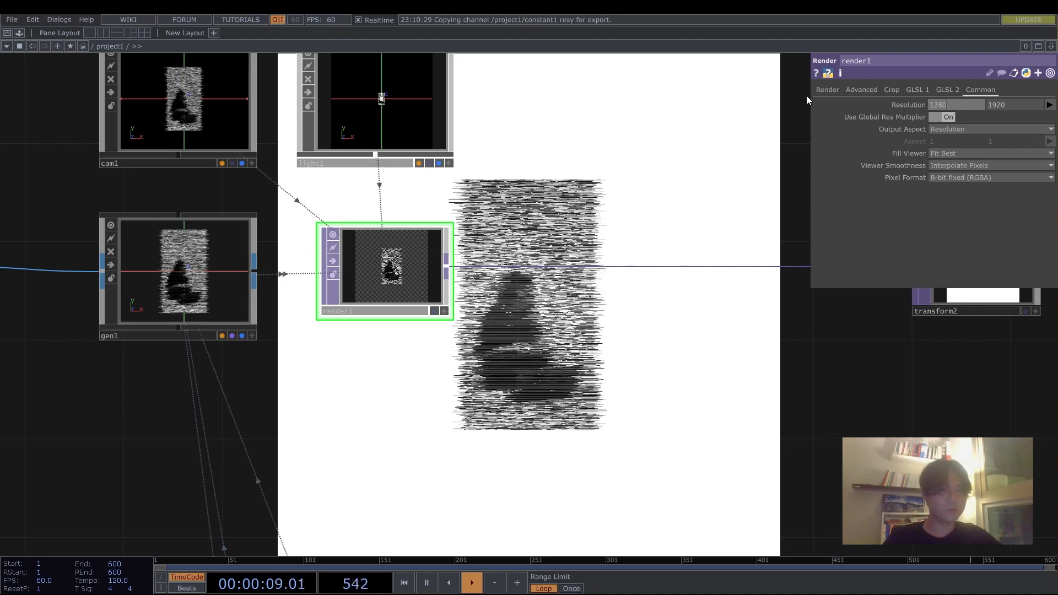
key("Return")
key("Tab")
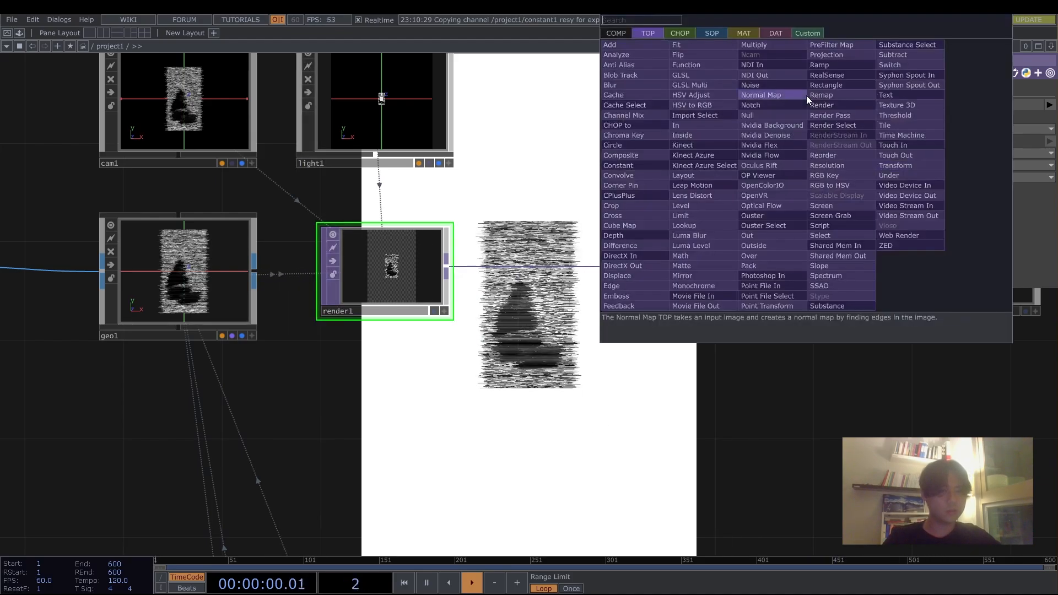
key("Escape")
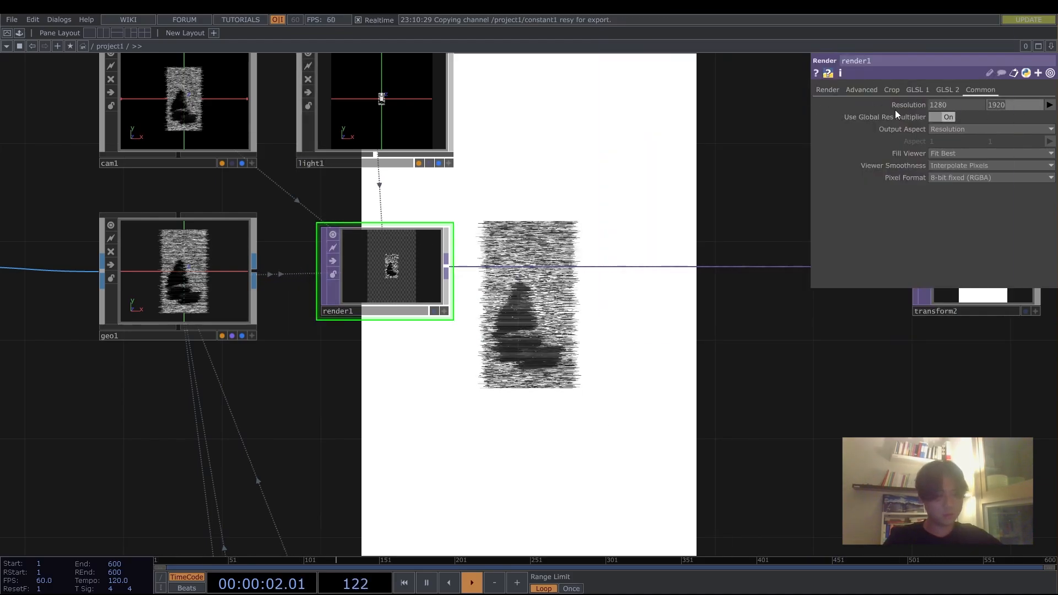
type("1280")
key("Return")
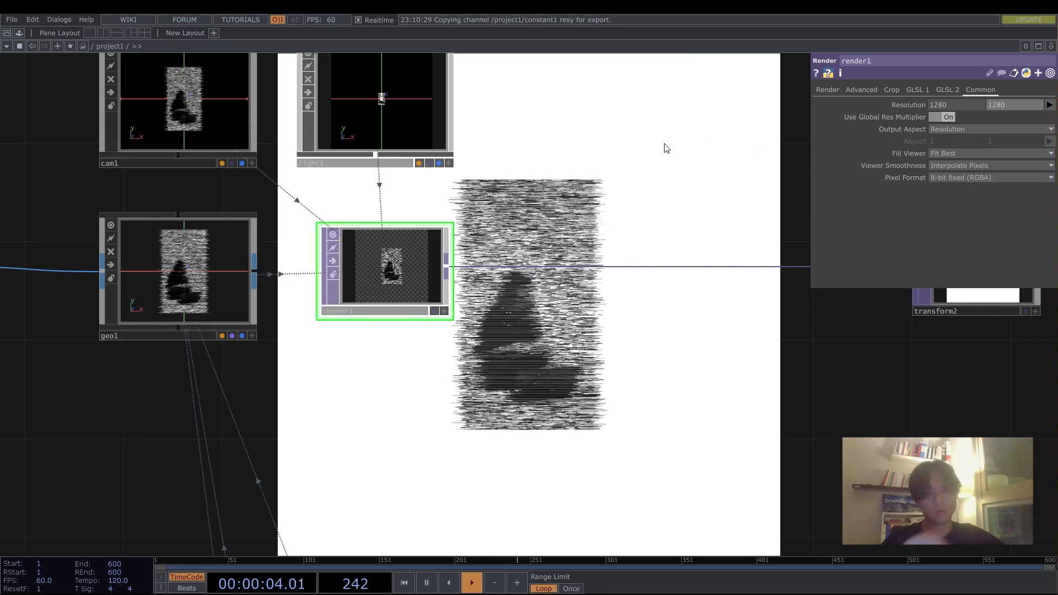
Step: Set cam1's FOV angle to 13.3 so the instances fill more of the frame
left_click(828, 90)
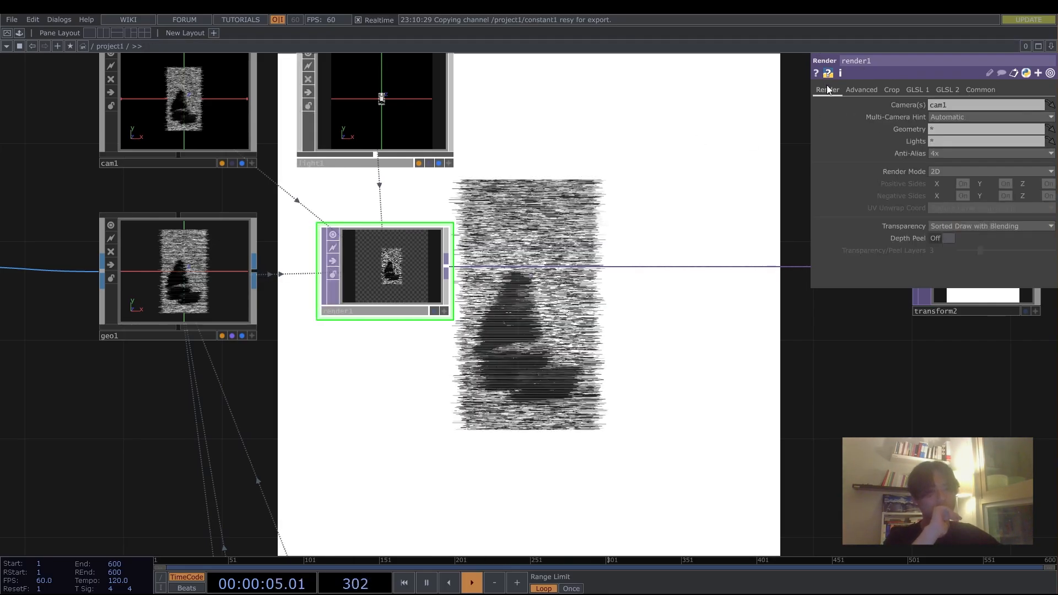
left_click(220, 270)
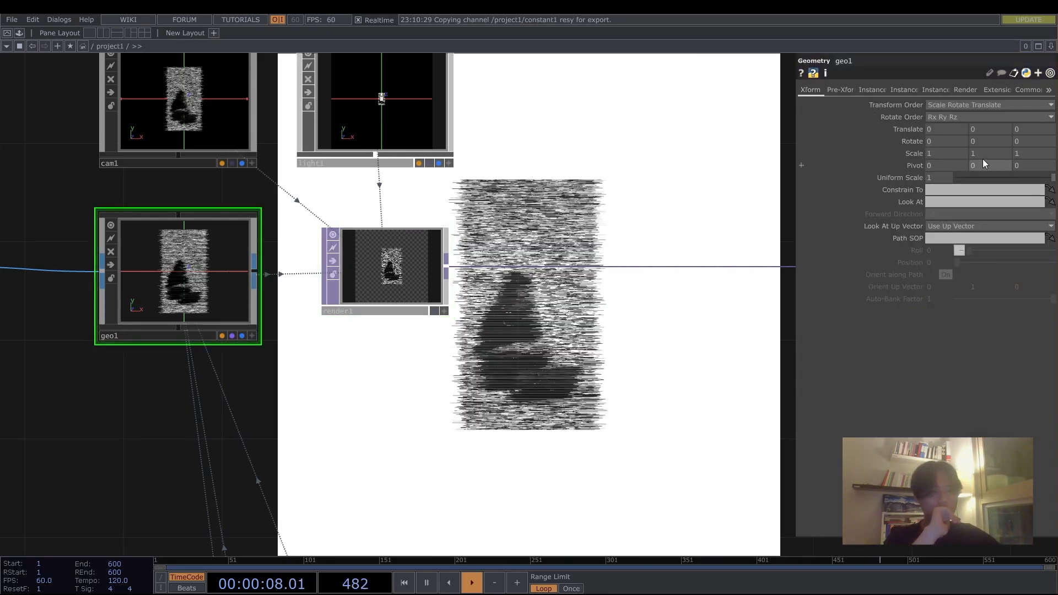
left_click(204, 89)
mouse_move(967, 164)
left_mouse_down()
mouse_move(984, 165)
mouse_move(964, 168)
left_mouse_up()
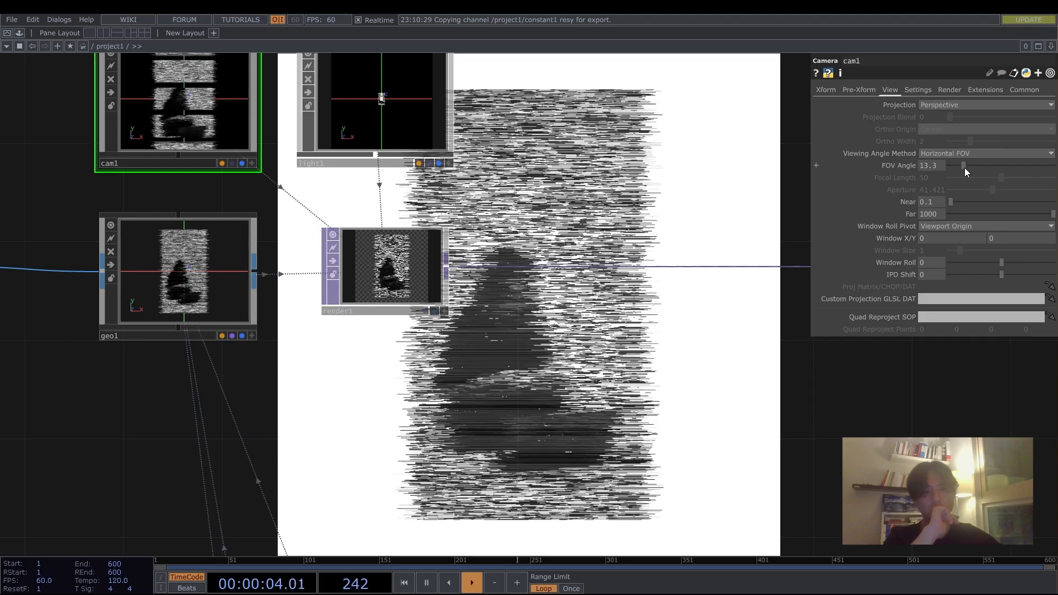
Step: Set the X scale of transform1, which feeds geo1, to 121
scroll(664, 215, "down", 3)
left_click_drag(550, 412, 584, 283)
scroll(584, 283, "up", 2)
scroll(585, 285, "up", 2)
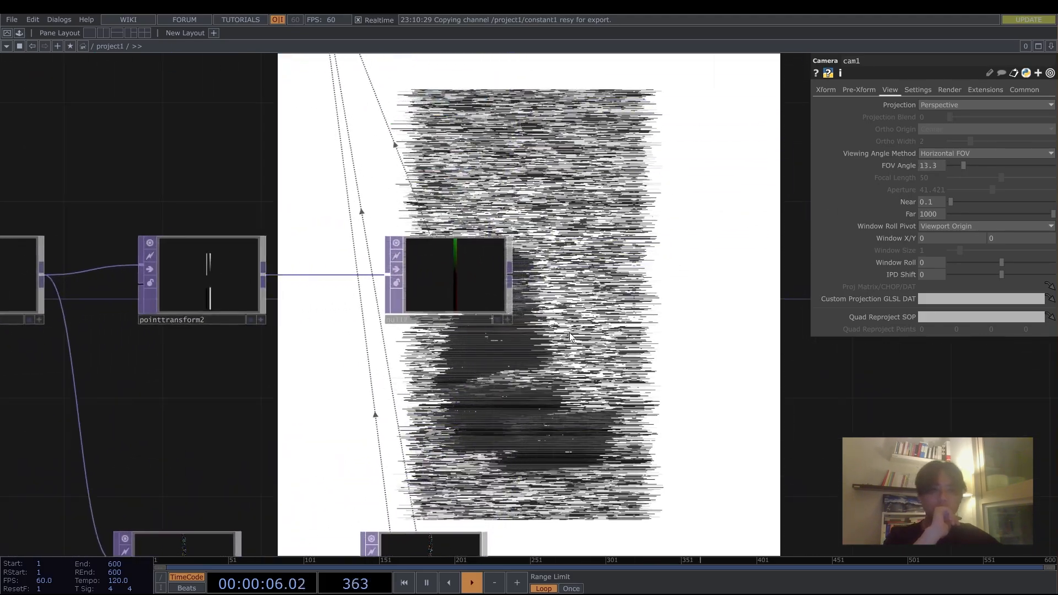
scroll(610, 283, "down", 3)
left_click(316, 98)
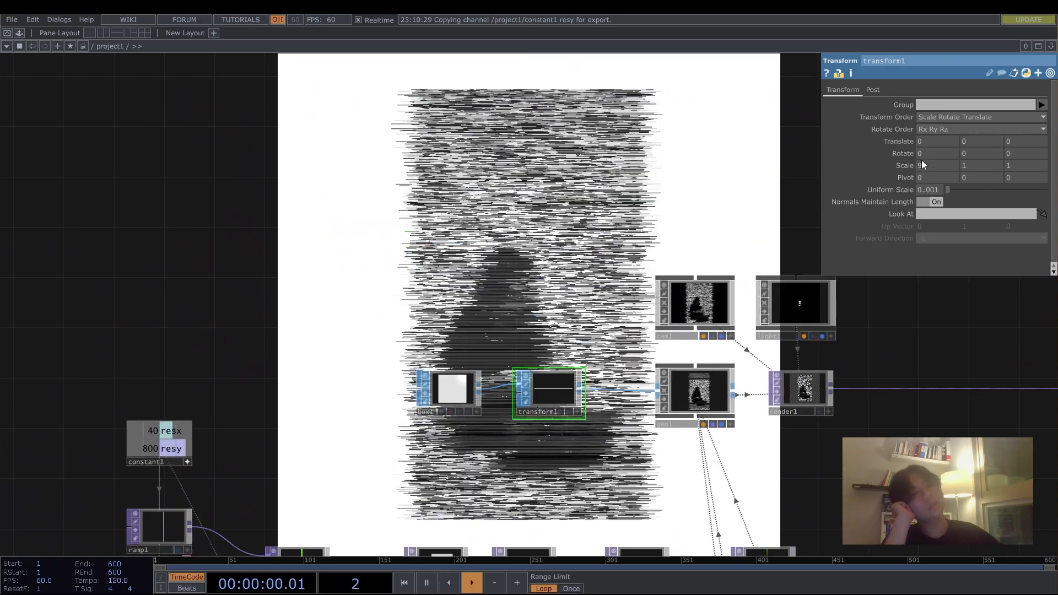
middle_click_drag(928, 156, 927, 149)
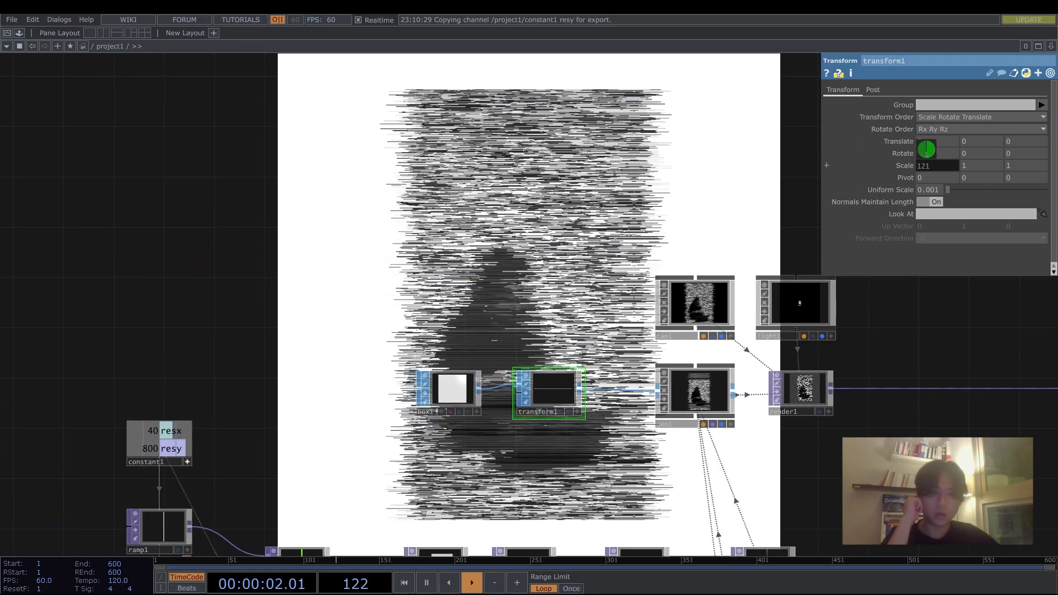
left_click_drag(530, 312, 445, 202)
middle_click_drag(661, 293, 890, 355)
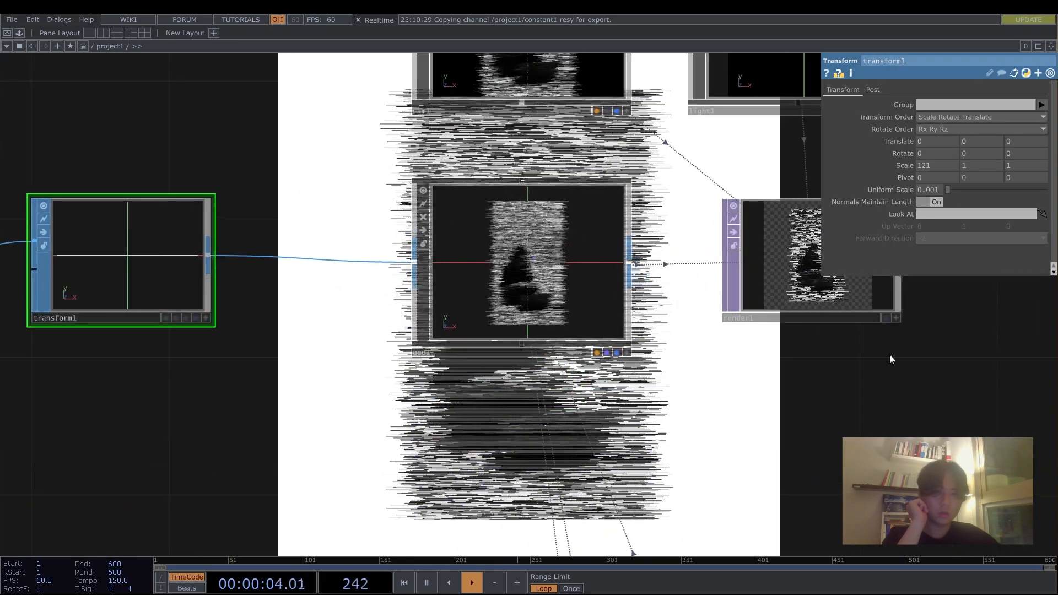
left_click_drag(889, 355, 662, 344)
middle_click_drag(574, 207, 432, 217)
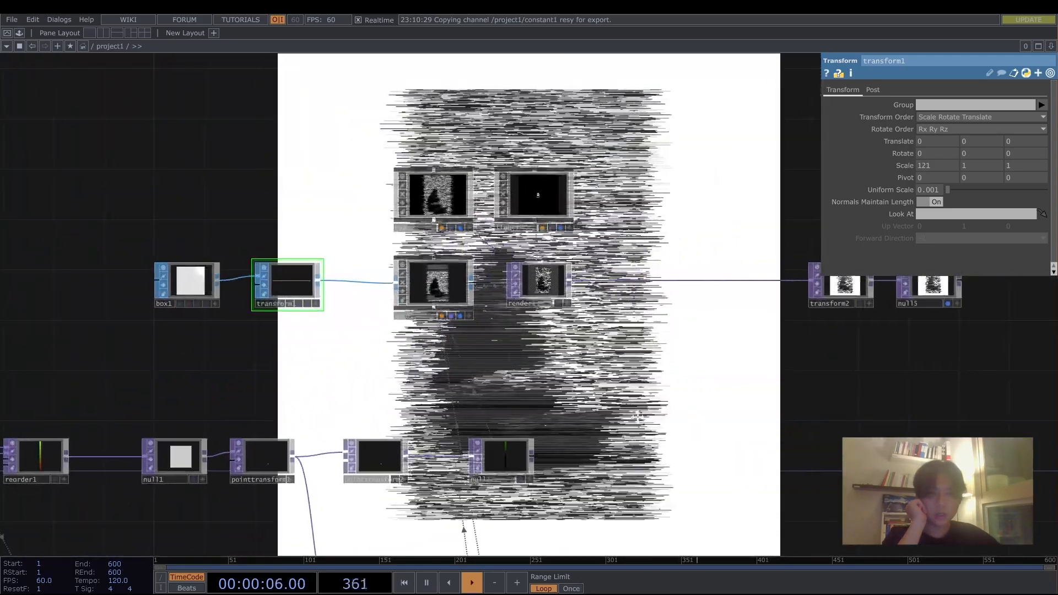
Step: Inspect the render1 output up close and look over how it feeds the rest of the network
left_click_drag(772, 331, 457, 323)
middle_click_drag(537, 273, 579, 315)
middle_click_drag(469, 252, 341, 292)
left_click_drag(320, 297, 551, 331)
scroll(538, 314, "up", 6)
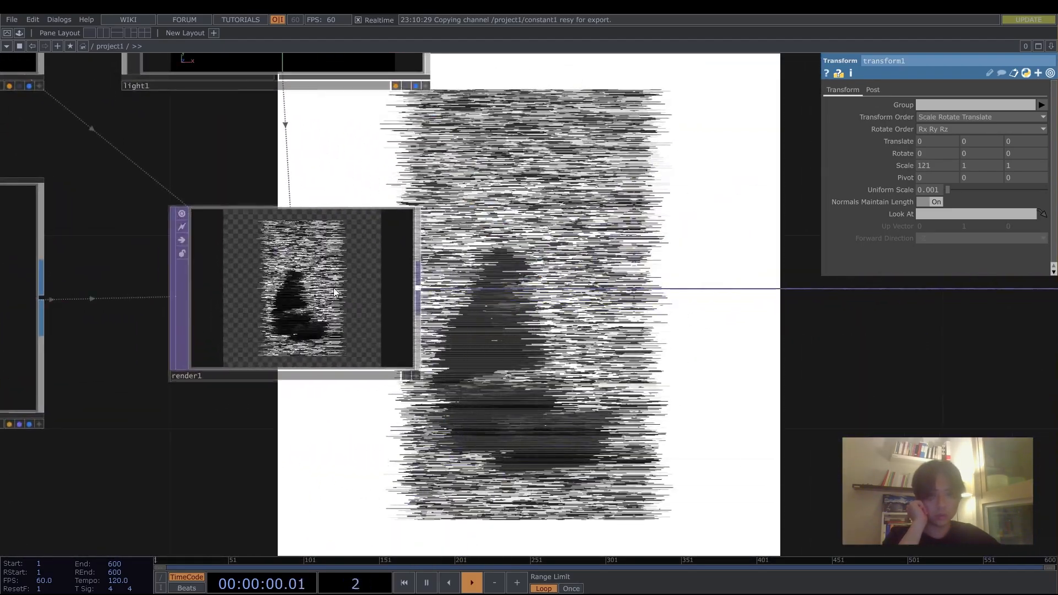
scroll(303, 287, "up", 8)
scroll(127, 313, "down", 10)
left_click_drag(452, 210, 518, 314)
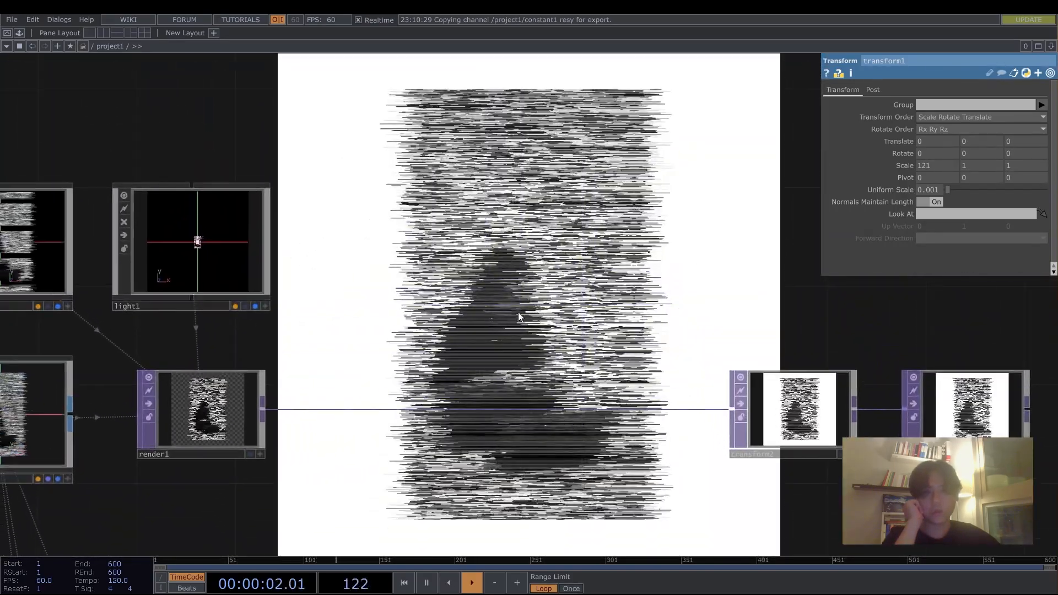
Step: Set the Y scale of transform1 to 1.3
left_click_drag(111, 303, 488, 249)
left_click_drag(159, 212, 680, 220)
middle_click_drag(978, 174, 976, 144)
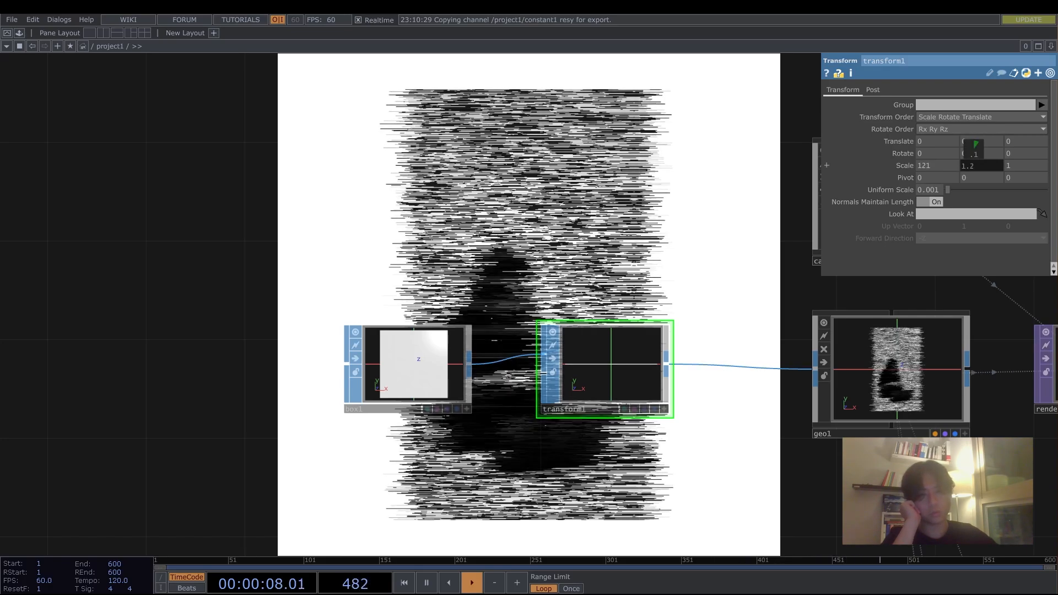
middle_click_drag(975, 144, 982, 145)
Step: Animate noise1 by giving its Z translate the expression absTime.seconds
scroll(674, 205, "down", 3)
left_click_drag(609, 173, 329, 66)
left_click_drag(748, 353, 529, 209)
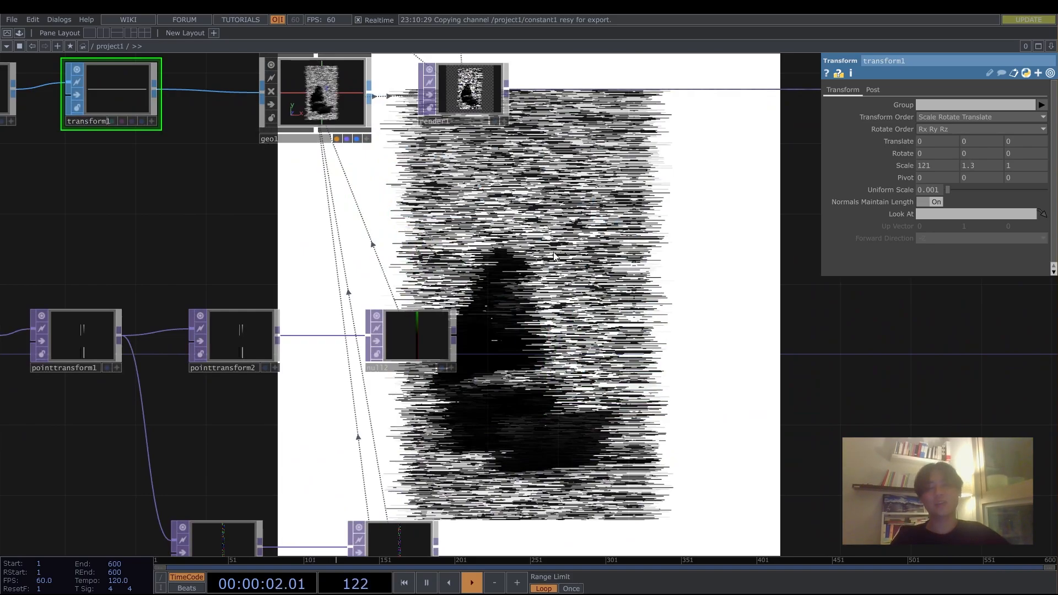
scroll(554, 257, "down", 4)
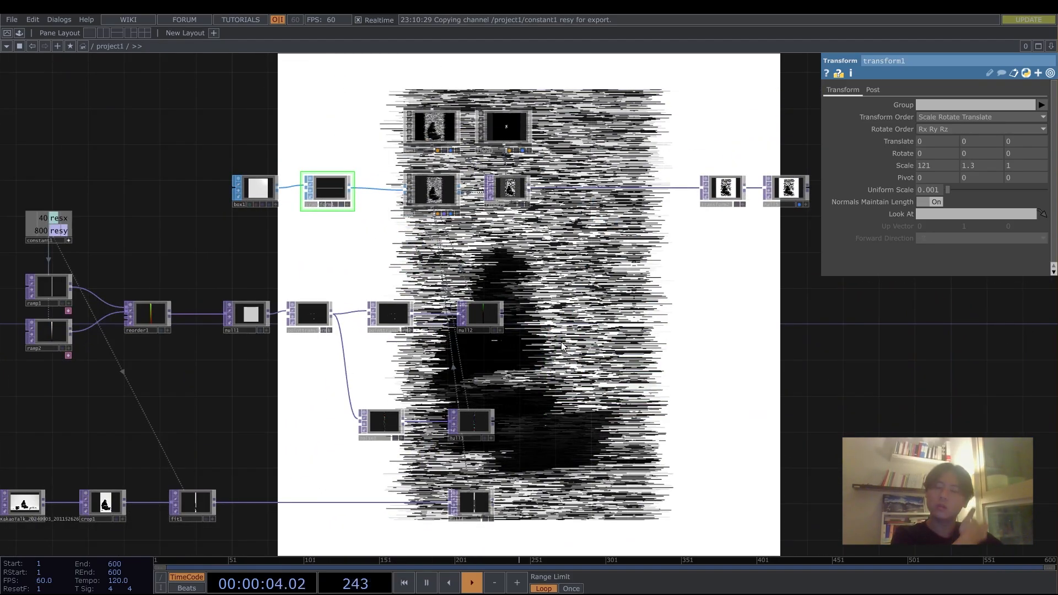
left_click_drag(562, 346, 601, 291)
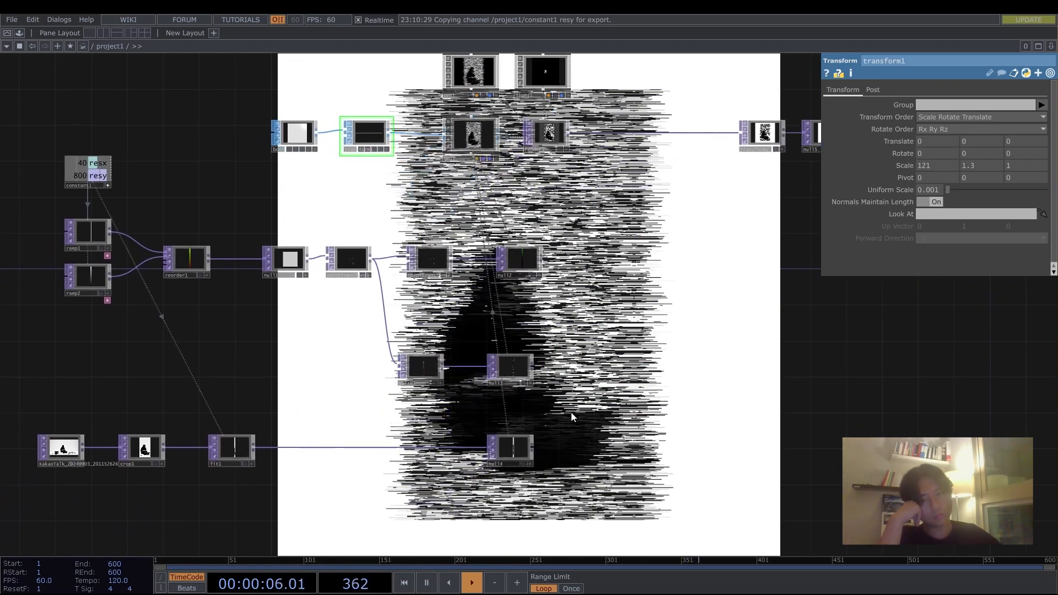
left_click_drag(537, 424, 644, 395)
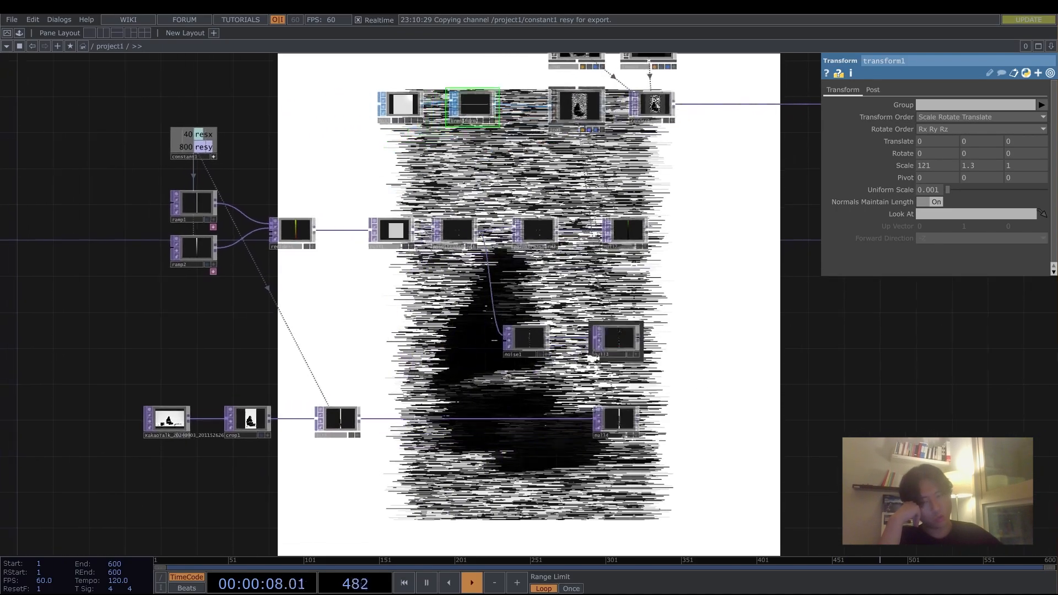
scroll(593, 360, "up", 5)
left_click(414, 300)
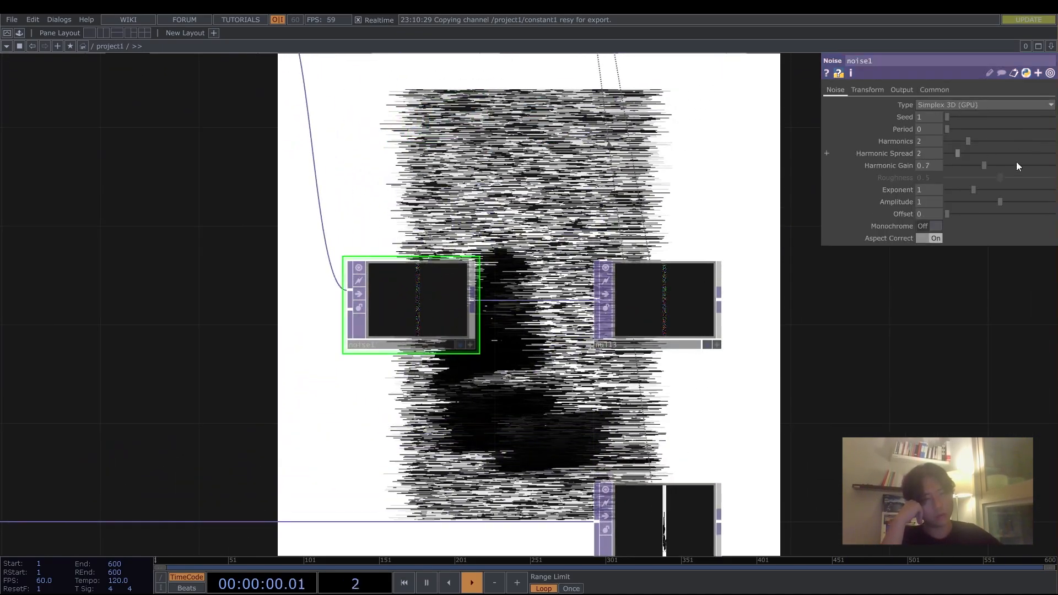
left_click(878, 91)
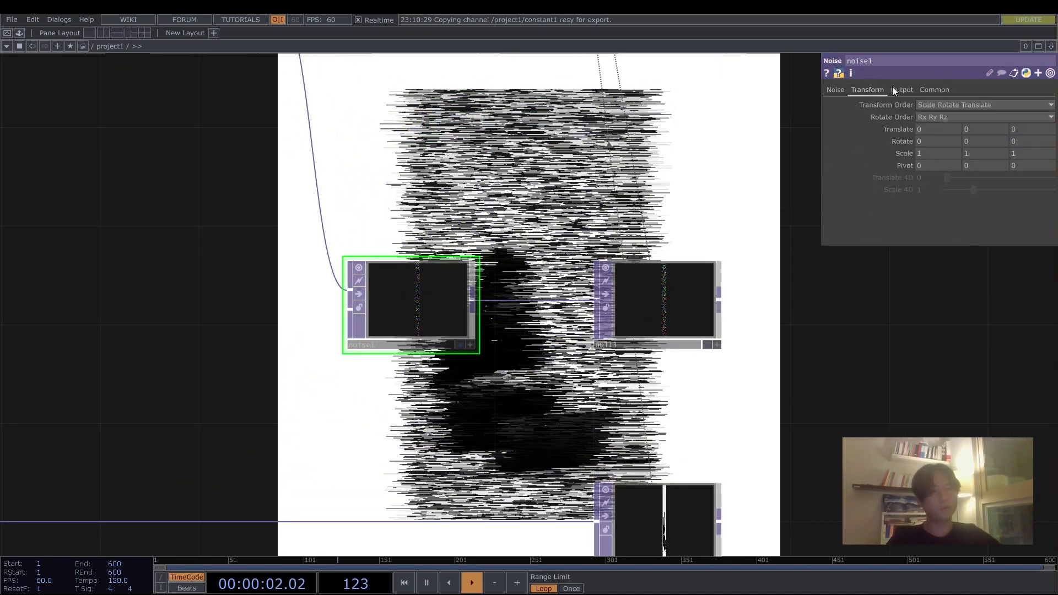
type("absTime.s")
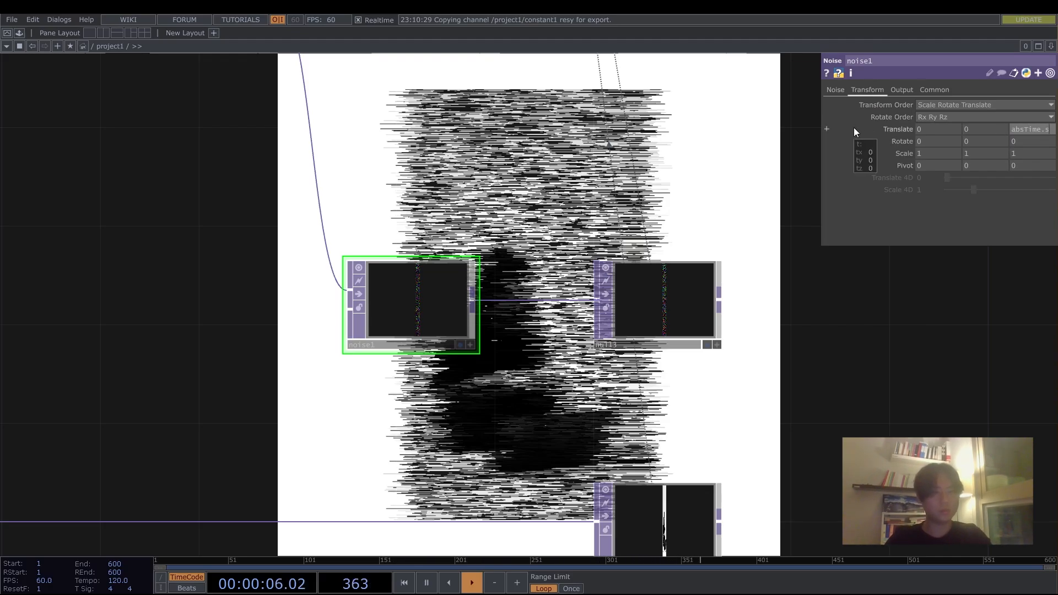
type("econds")
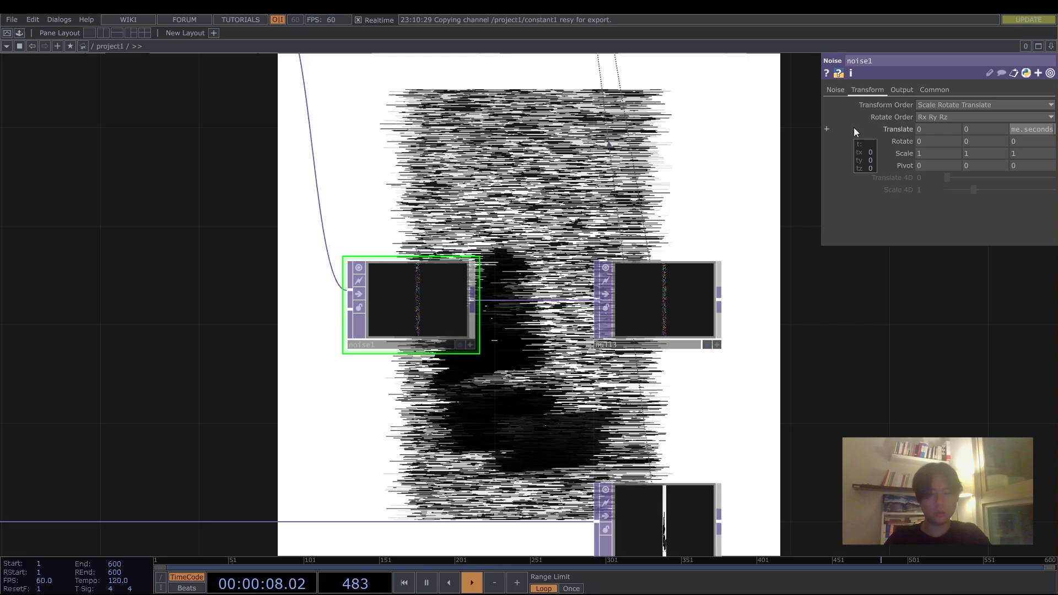
type("*")
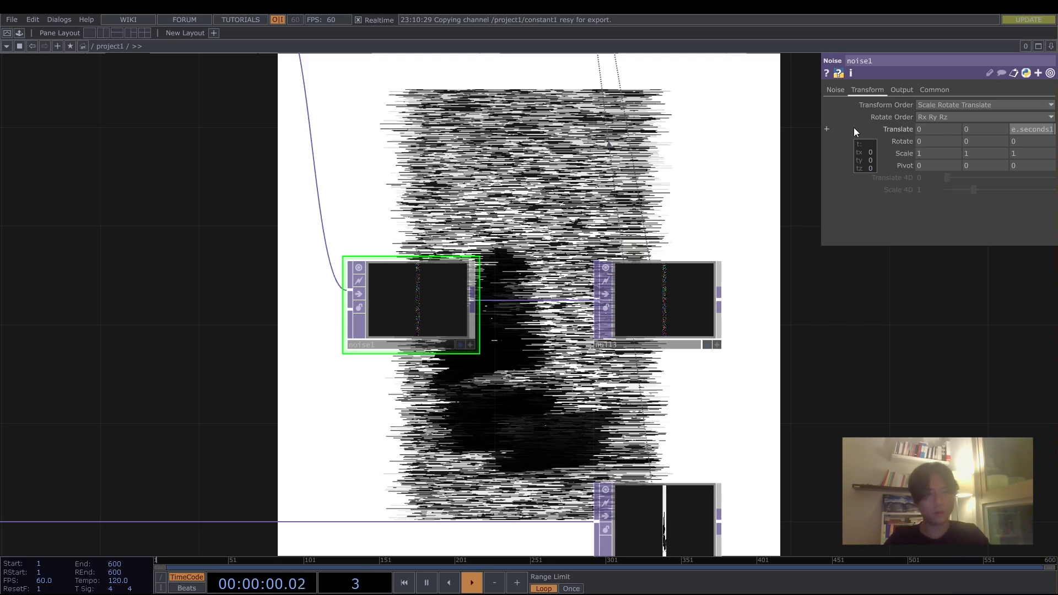
key("Return")
Step: Slow noise1's Z translation by extending its expression to absTime.seconds*0.01, after trying a factor of 0.1
left_click(897, 129)
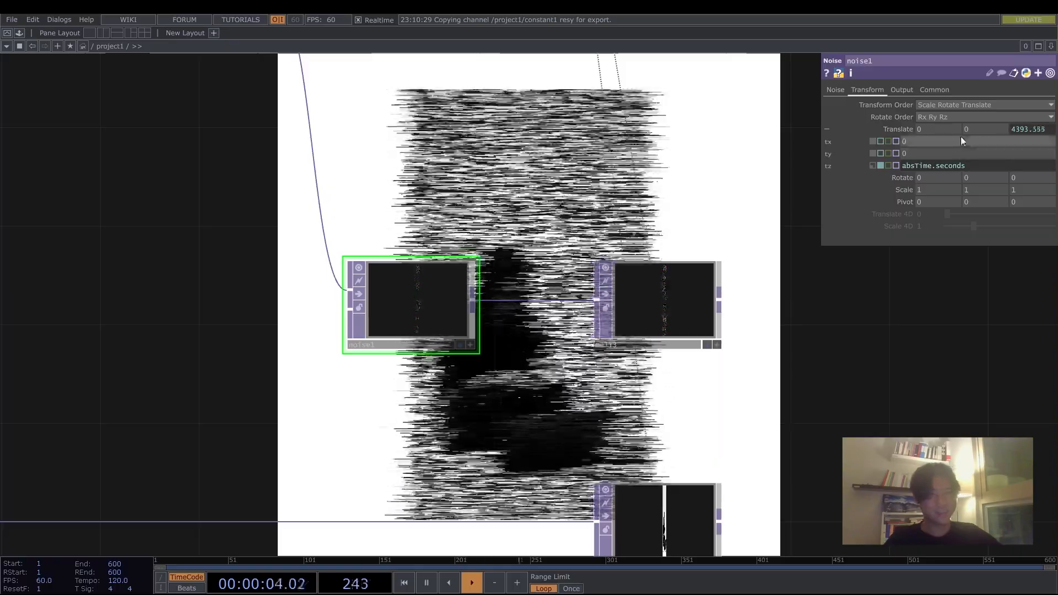
type("*")
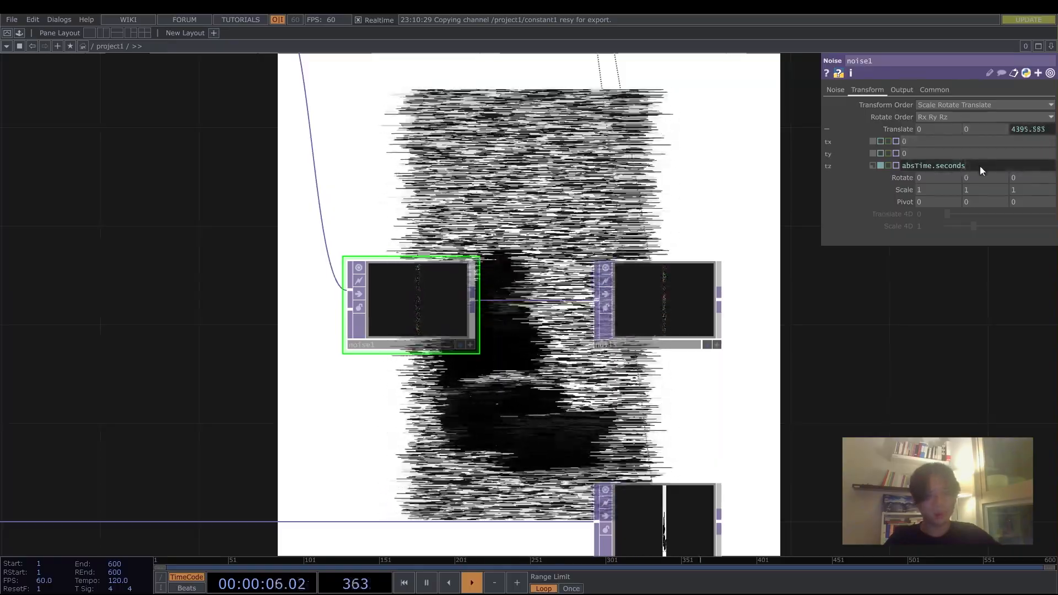
type("0.1")
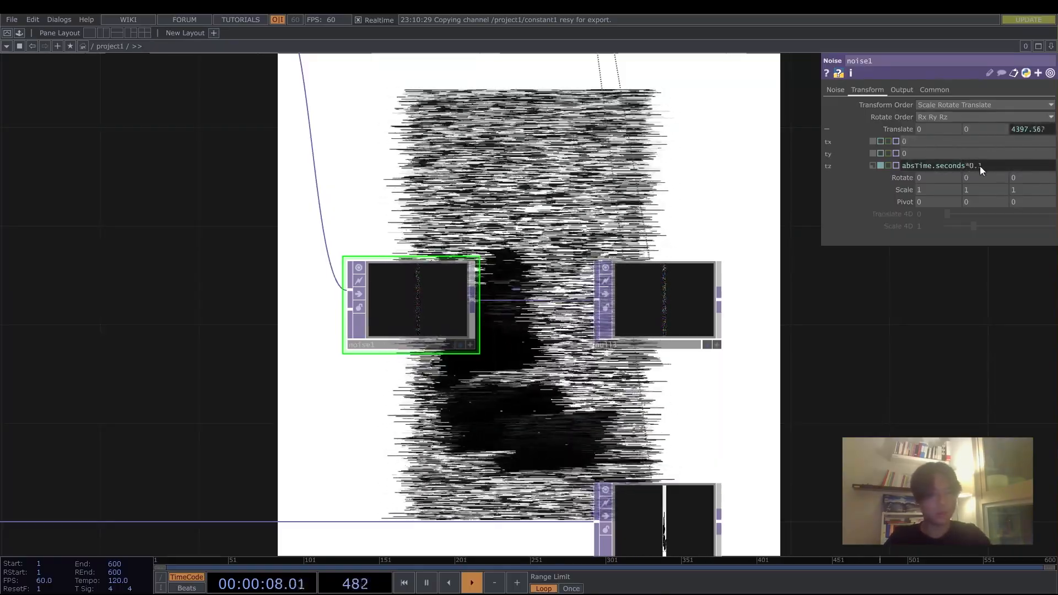
left_click(980, 167)
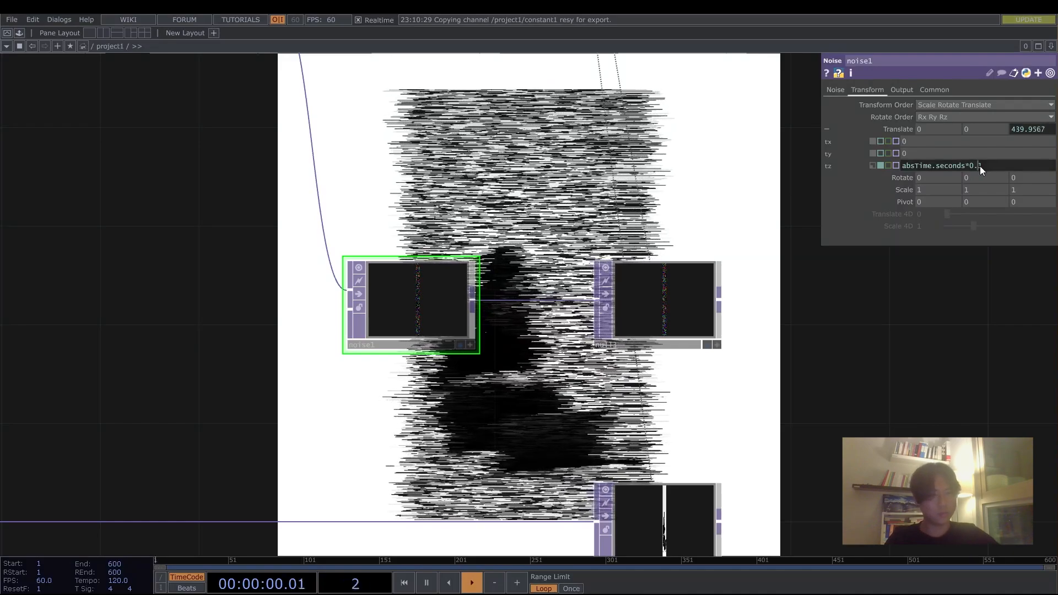
type("0")
key("Return")
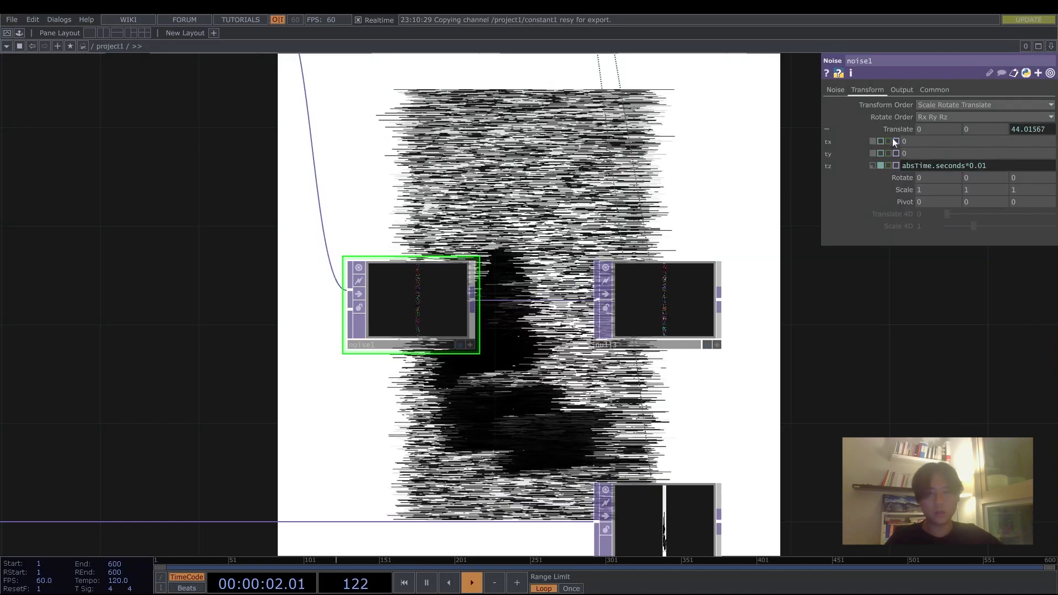
Step: Set noise1's Z translate expression to absTime.seconds*0.02
left_click(987, 167)
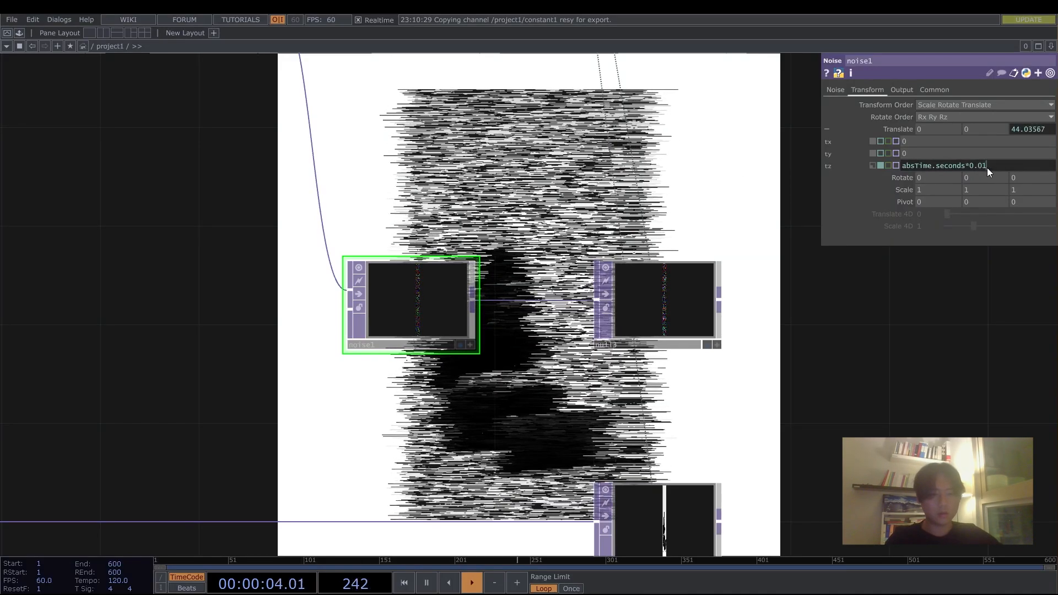
key("BackSpace")
type("2")
key("Return")
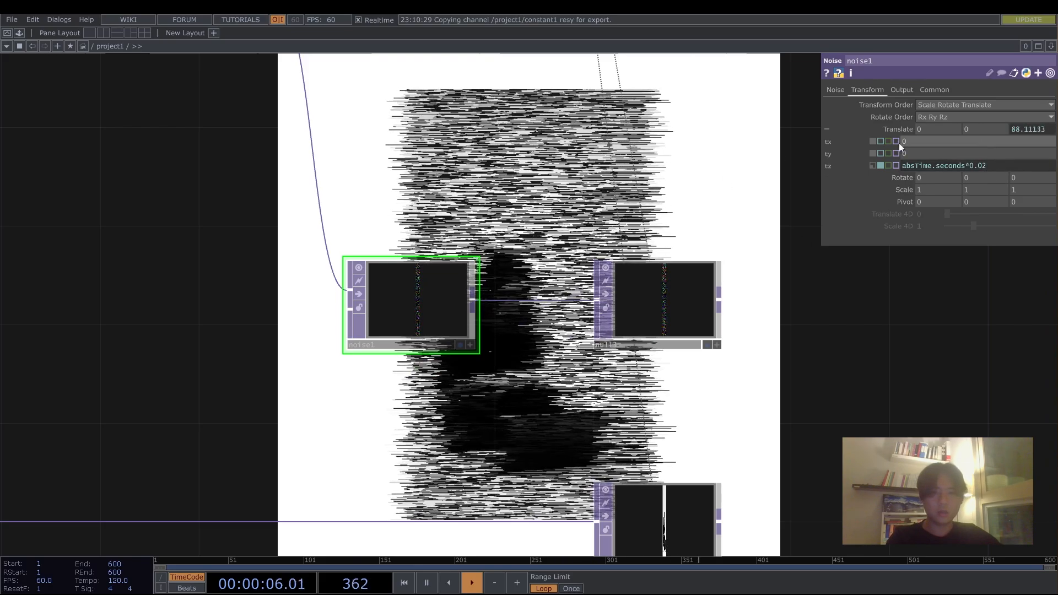
Step: Examine the animated noise in the background output, the render1 preview and the network as a whole
scroll(722, 360, "down", 5)
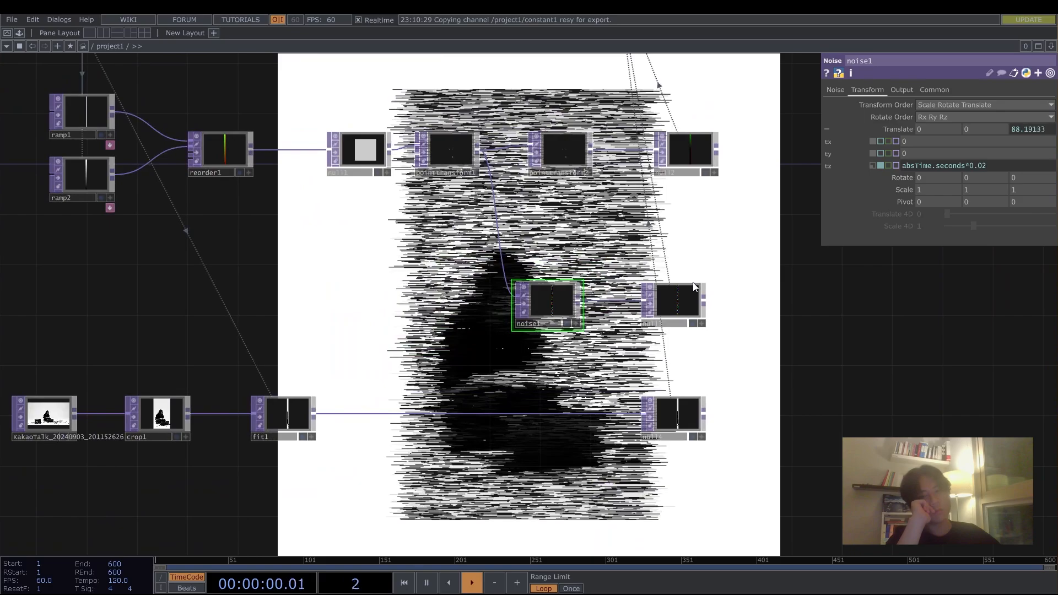
left_click_drag(457, 352, 476, 415)
middle_click_drag(475, 415, 454, 326)
left_click_drag(618, 198, 458, 240)
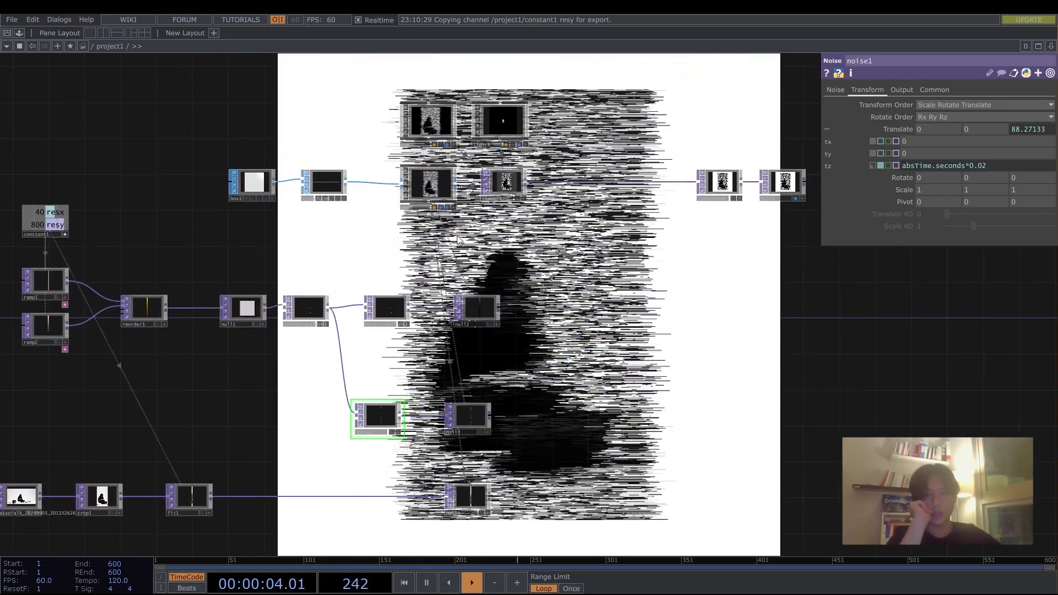
scroll(576, 265, "up", 2)
scroll(543, 266, "down", 2)
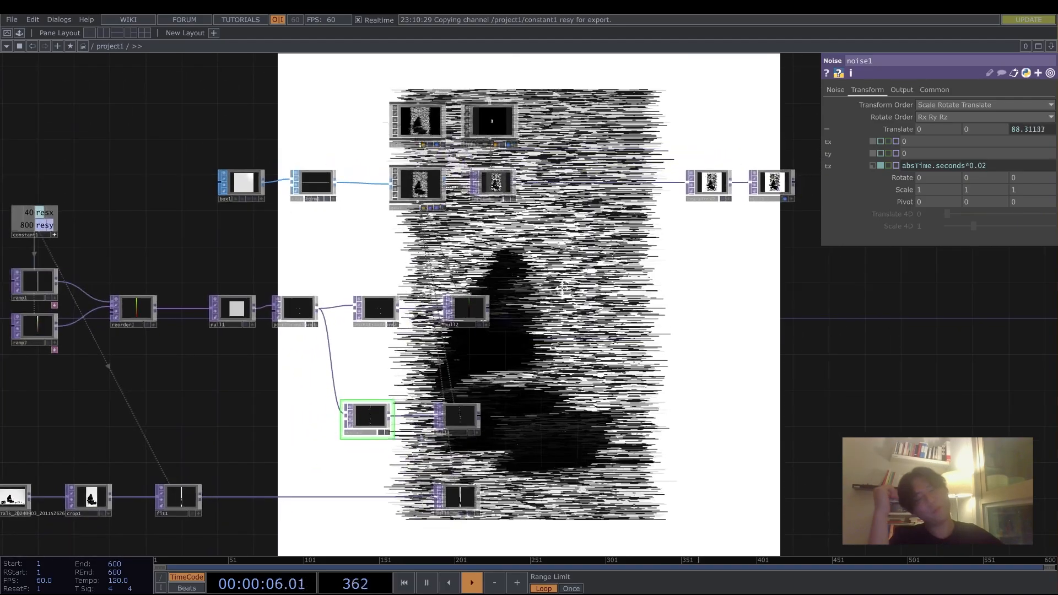
left_click_drag(561, 288, 630, 335)
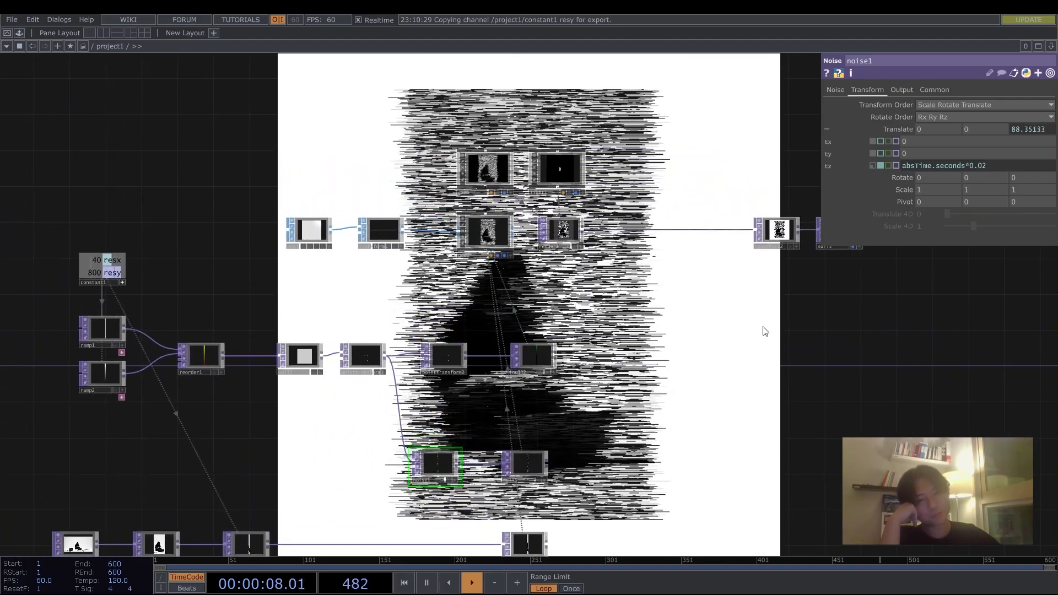
scroll(551, 230, "up", 5)
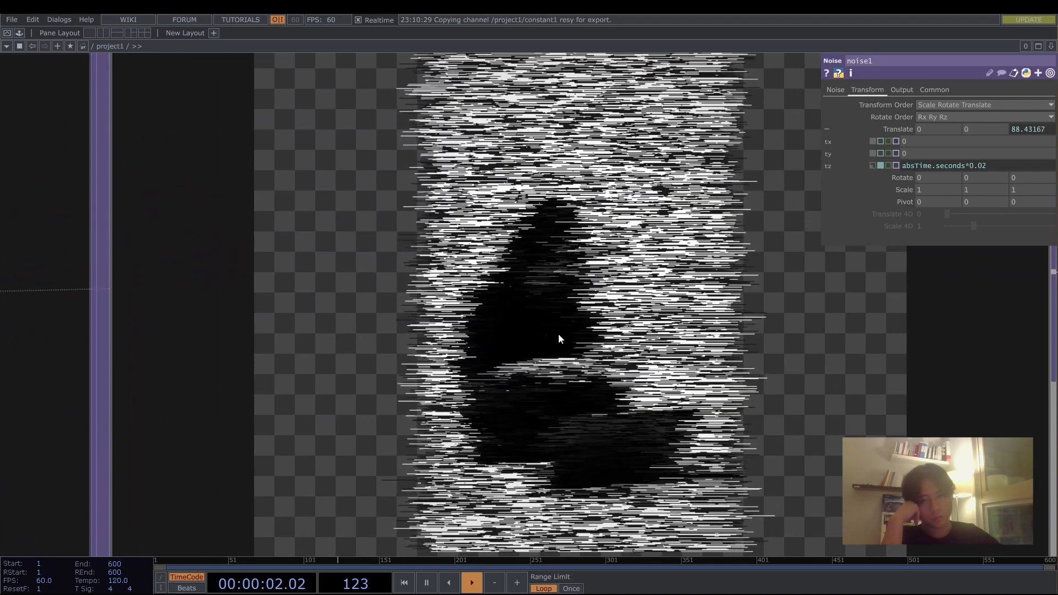
scroll(558, 332, "down", 5)
scroll(941, 311, "down", 5)
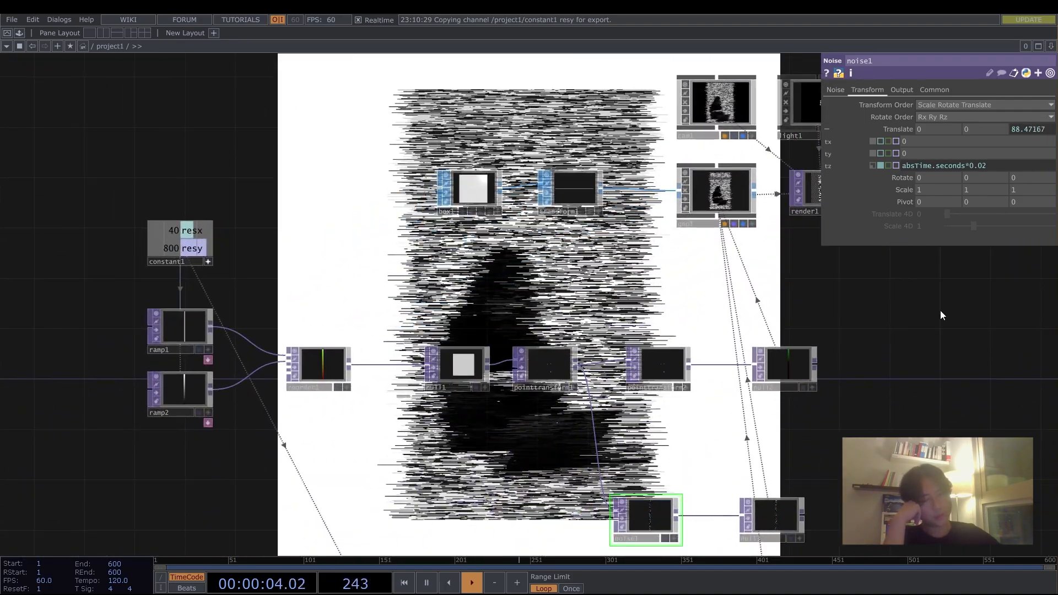
scroll(855, 385, "up", 5)
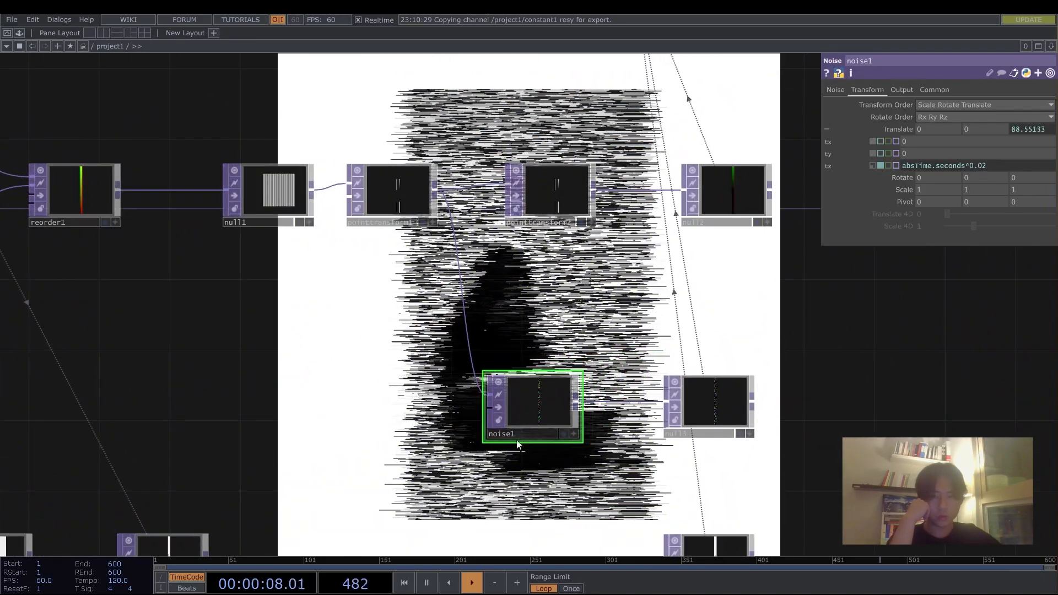
Step: Shift noise1 and null3 slightly rightward in the network and line null4 up beneath null3
left_click_drag(517, 415, 553, 415)
left_click(557, 290)
middle_click(385, 183)
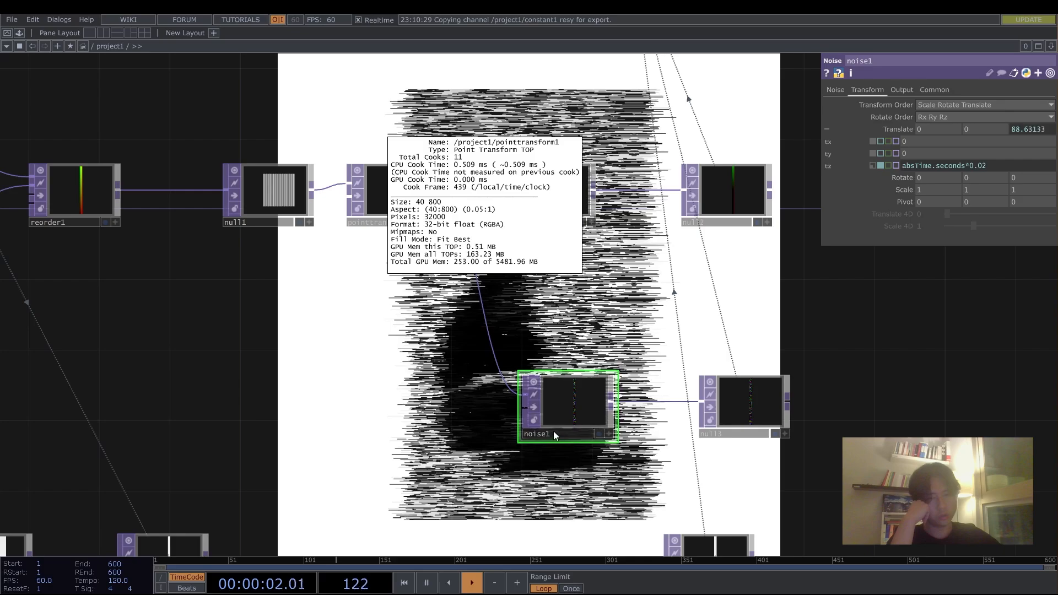
scroll(483, 407, "down", 3)
left_click_drag(485, 405, 519, 345)
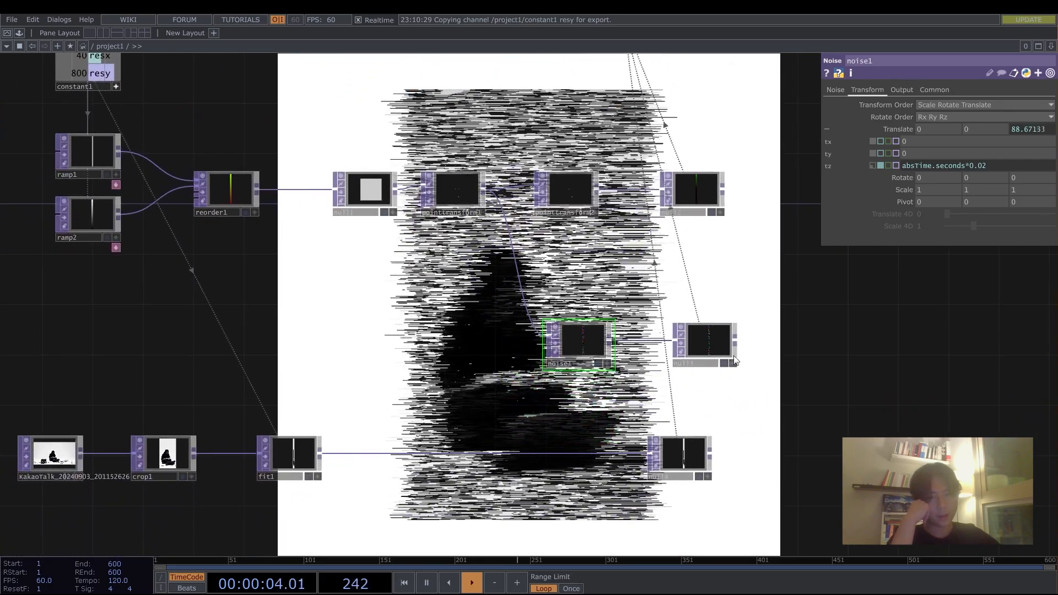
left_click_drag(690, 454, 717, 455)
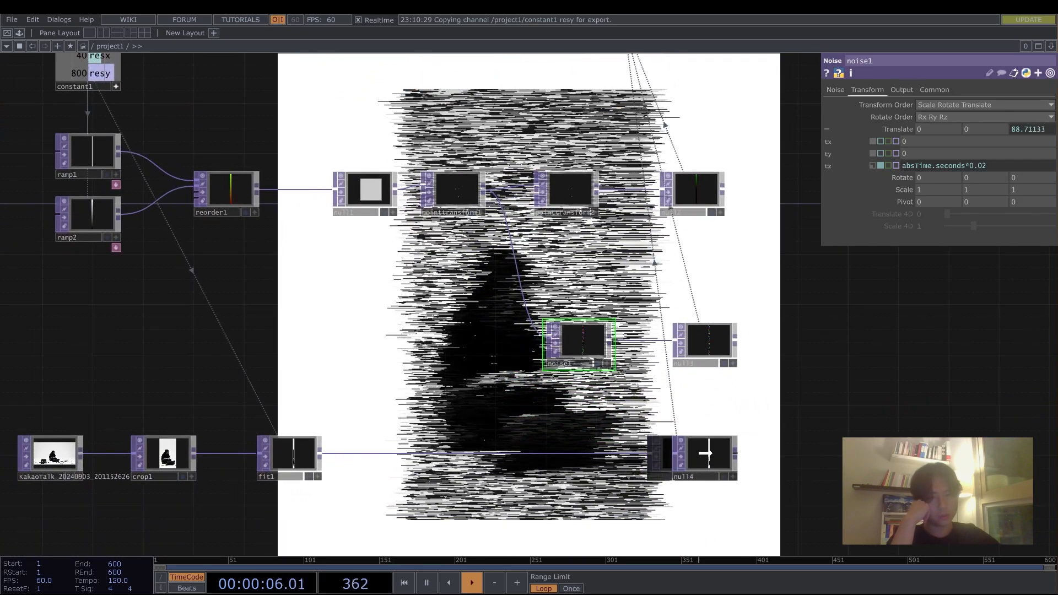
Step: Review geo1's instancing sources and check the size information of the null TOPs that feed it
scroll(739, 386, "down", 1)
left_click_drag(280, 475, 489, 444)
scroll(488, 444, "down", 1)
scroll(491, 444, "up", 4)
scroll(617, 425, "down", 5)
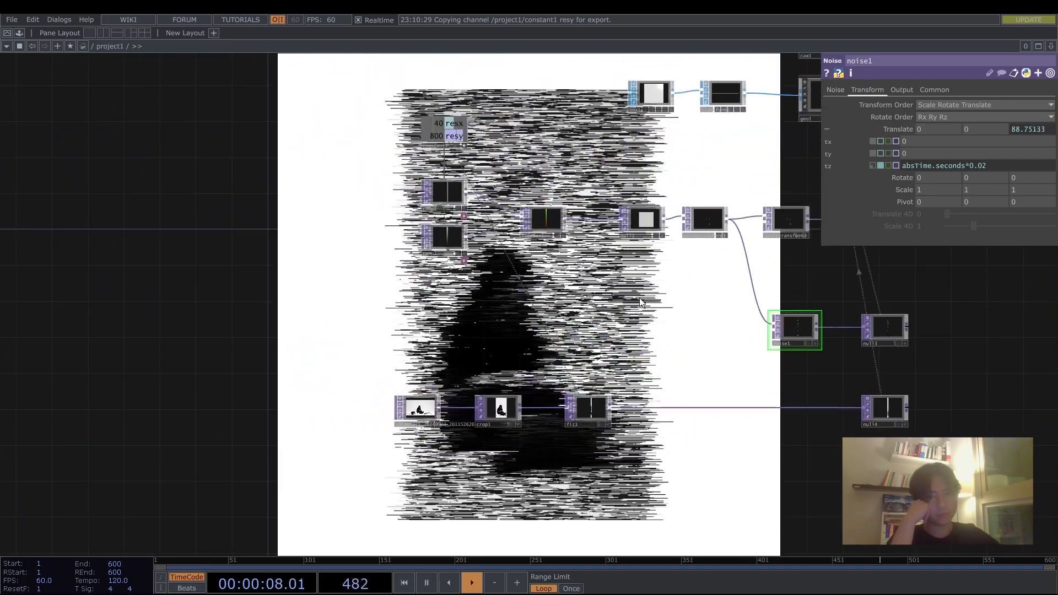
left_click_drag(599, 315, 448, 405)
scroll(650, 210, "up", 3)
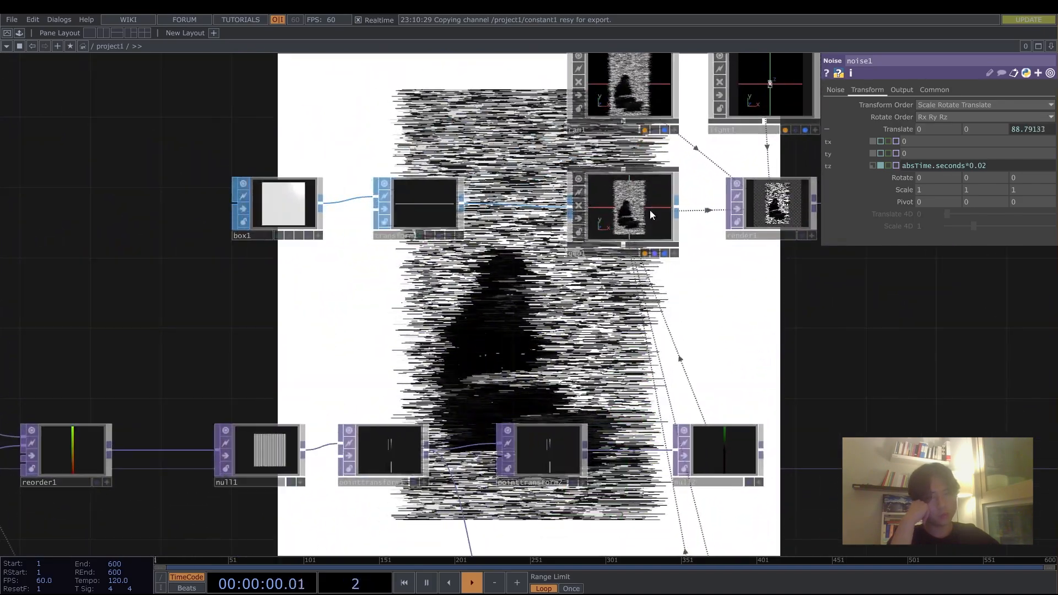
scroll(627, 243, "down", 2)
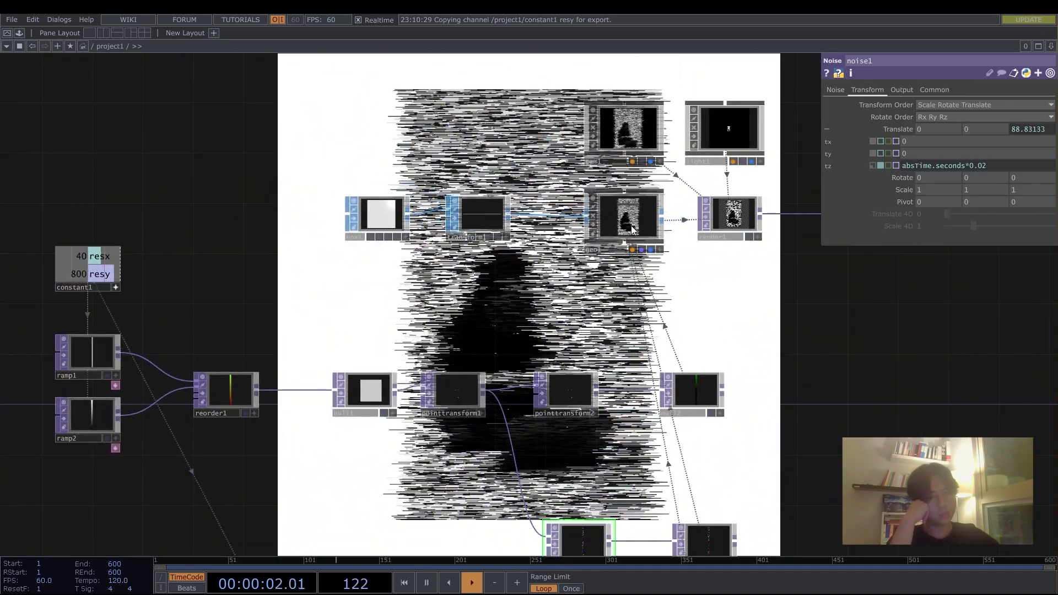
left_click(633, 230)
left_click(863, 90)
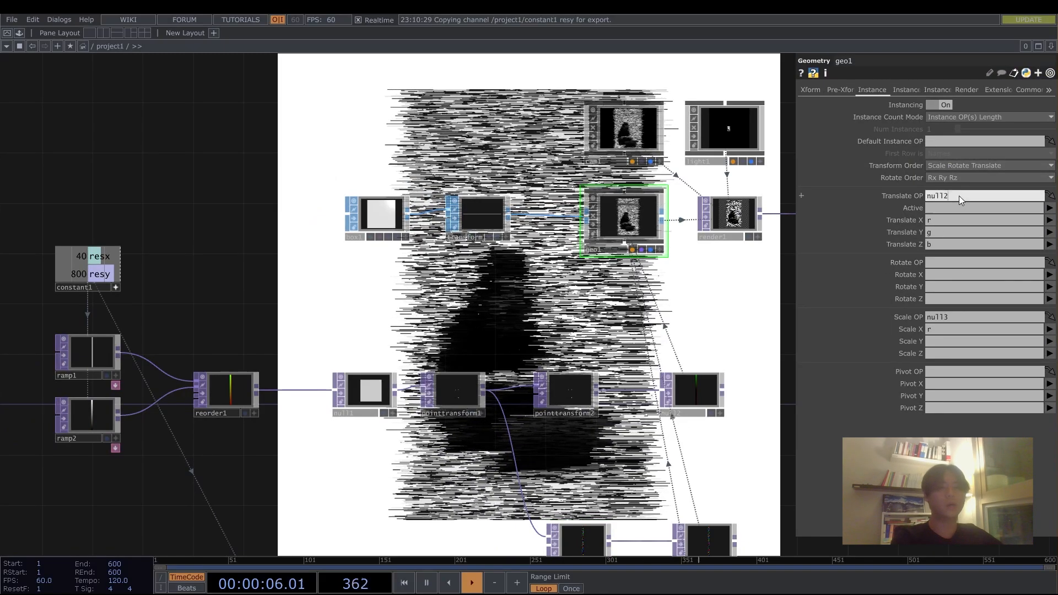
middle_click_drag(698, 385, 705, 473)
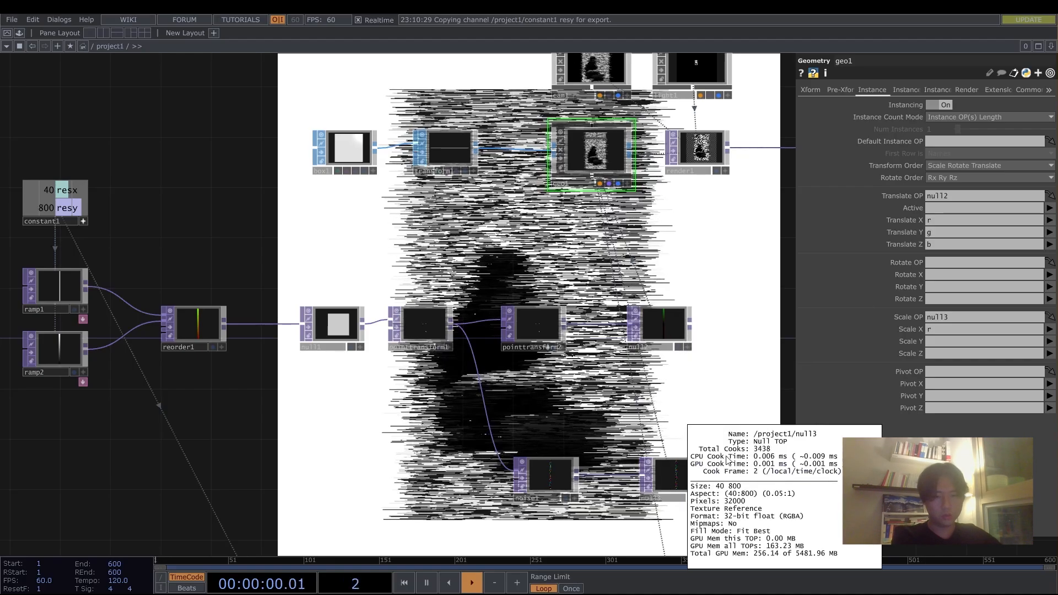
left_click_drag(725, 402, 675, 250)
middle_click(620, 453)
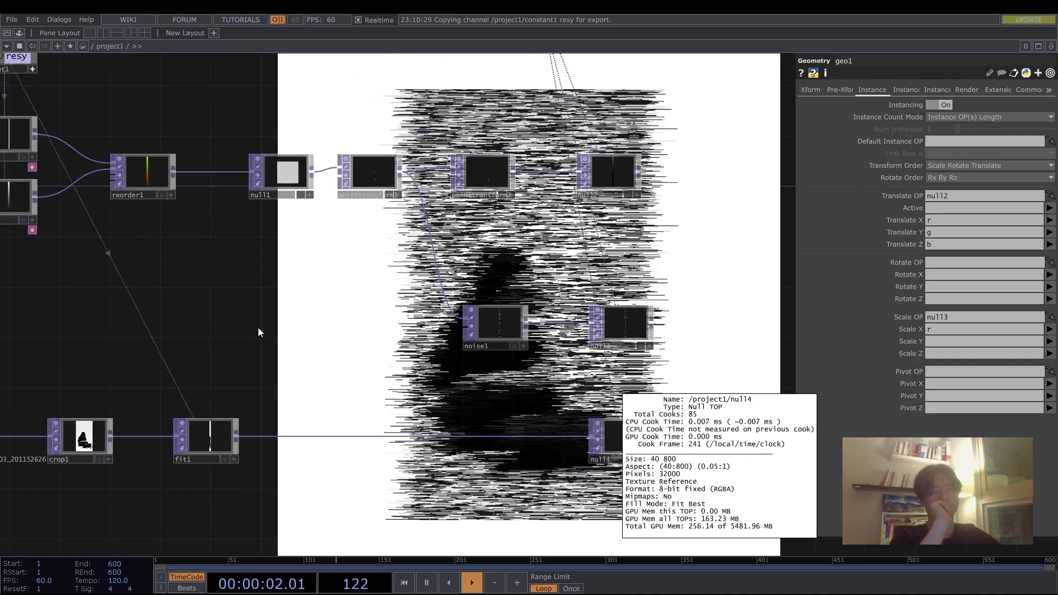
Step: Review the network from constant1 and the ramps through the point transforms to geo1, the render and the output nodes
left_click_drag(222, 307, 449, 421)
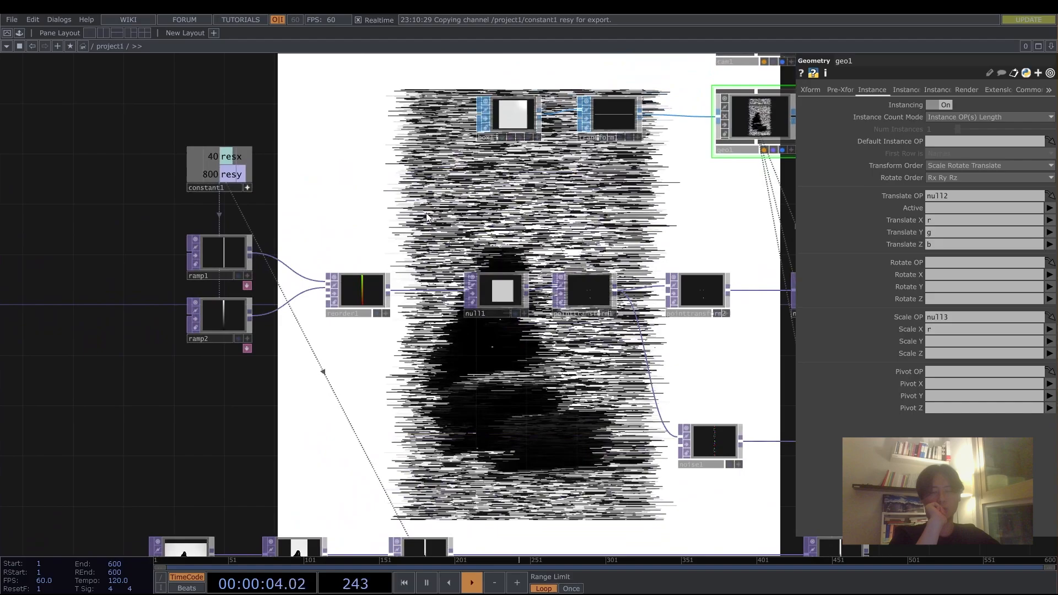
left_click_drag(427, 217, 352, 355)
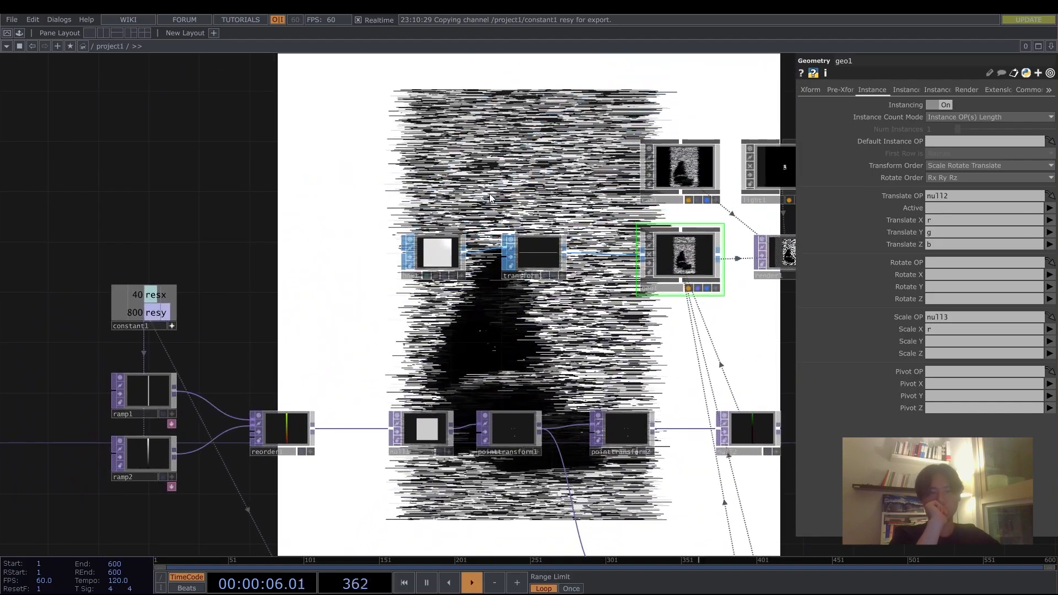
left_click_drag(490, 198, 398, 220)
scroll(398, 219, "down", 5)
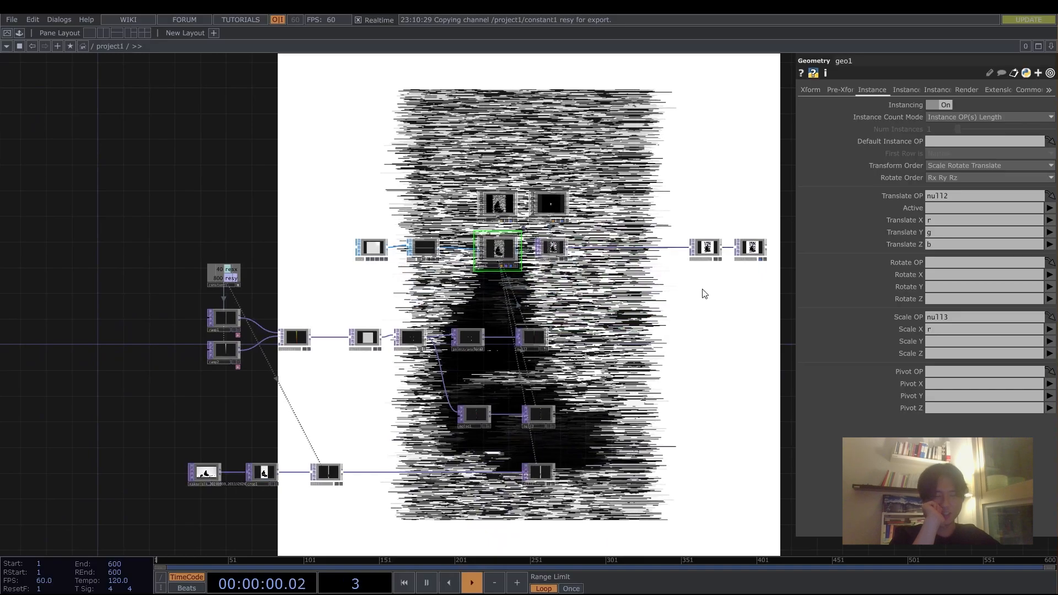
scroll(623, 344, "down", 2)
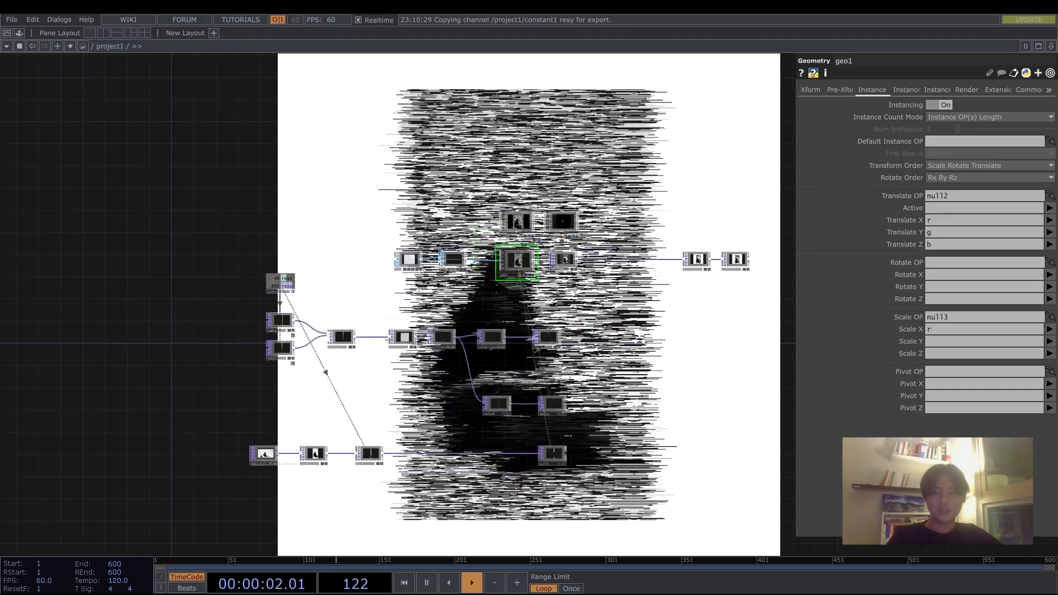
Step: Examine the source movie and crop1 previews up close and how their chain through fit1 and null4 feeds geo1
scroll(592, 358, "up", 7)
left_click_drag(273, 446, 762, 254)
scroll(481, 432, "up", 6)
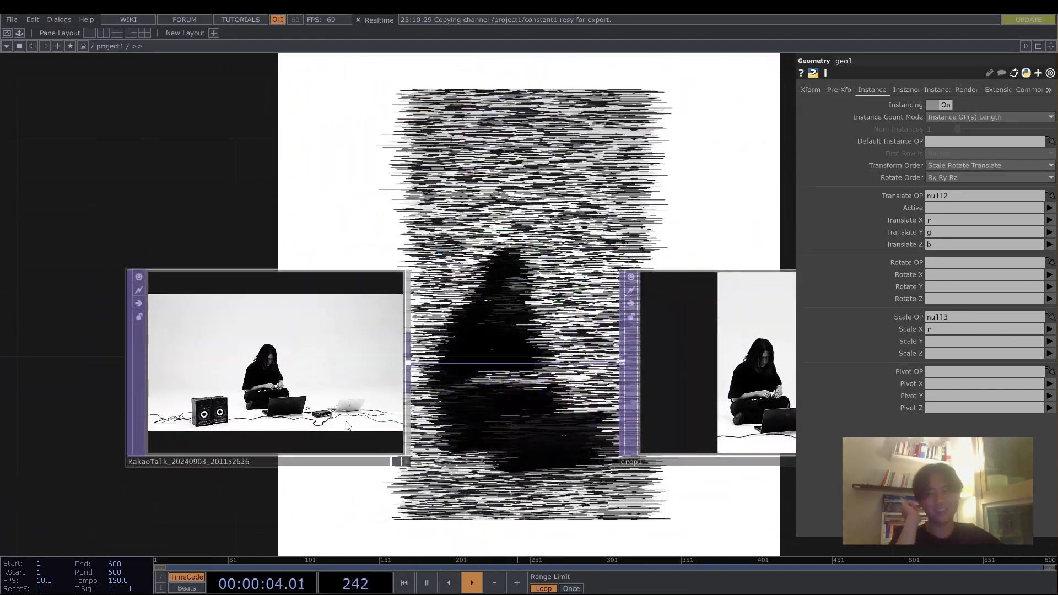
scroll(418, 423, "down", 2)
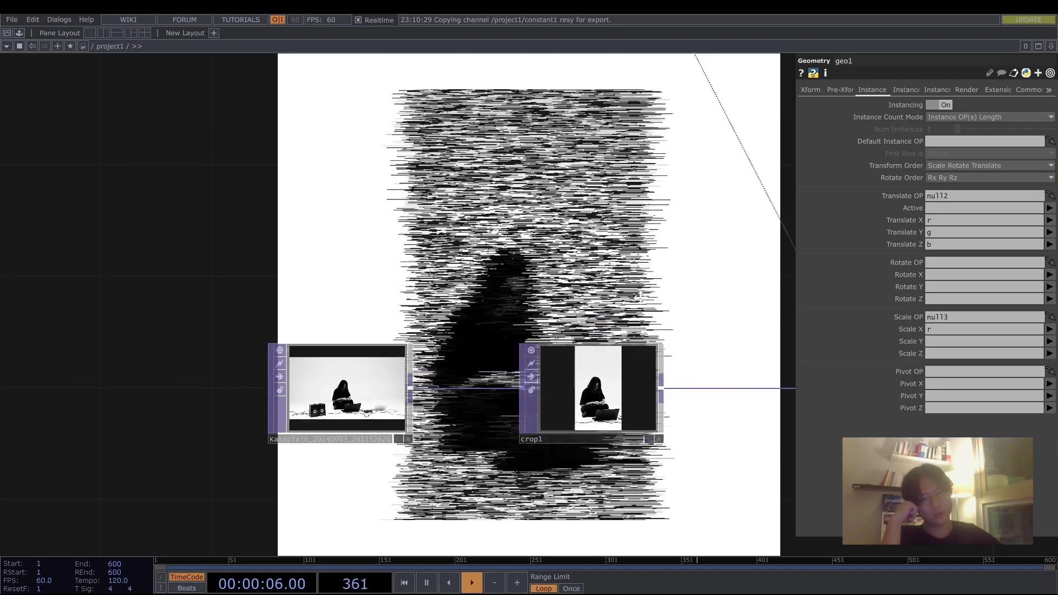
left_click_drag(630, 304, 713, 283)
scroll(530, 461, "up", 2)
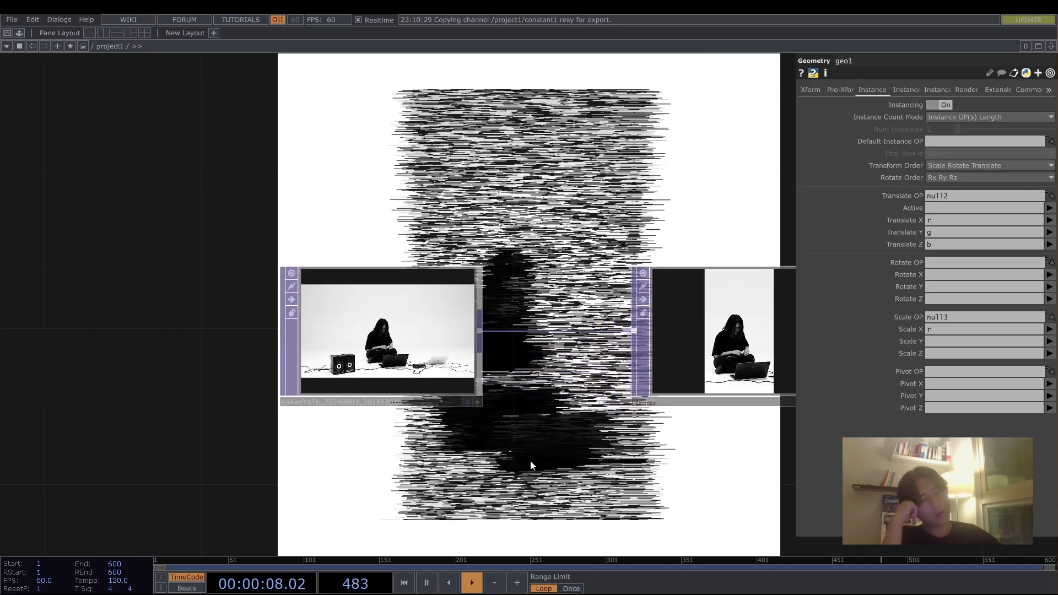
scroll(531, 458, "down", 2)
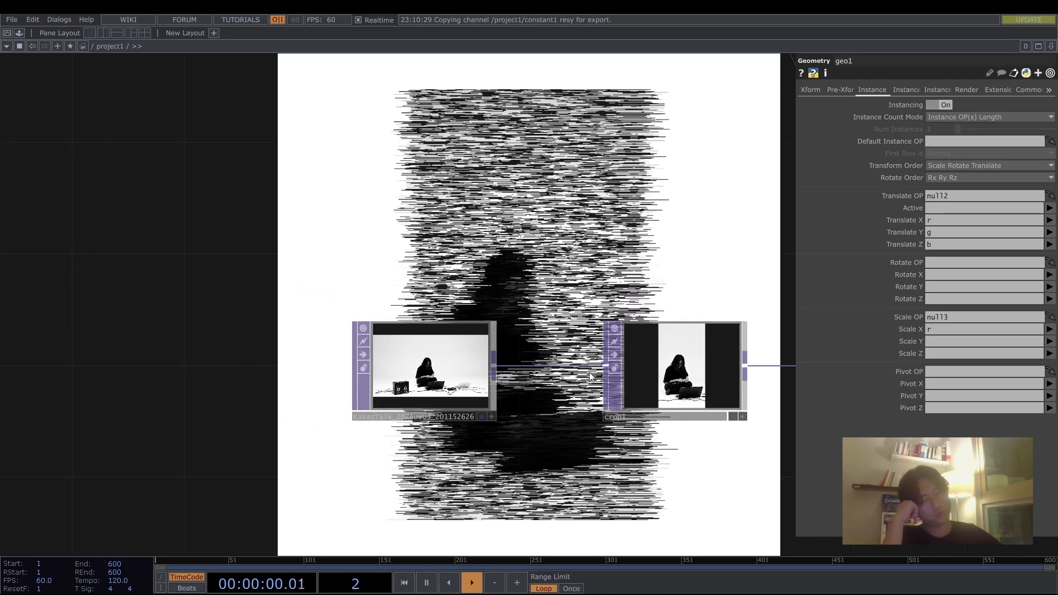
left_click_drag(659, 210, 576, 194)
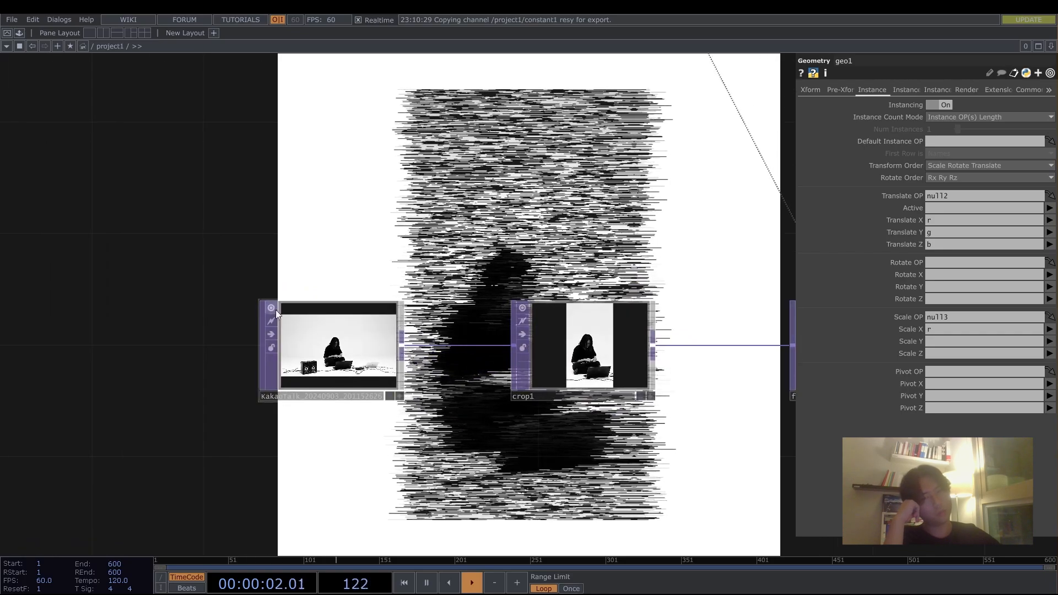
scroll(395, 398, "up", 2)
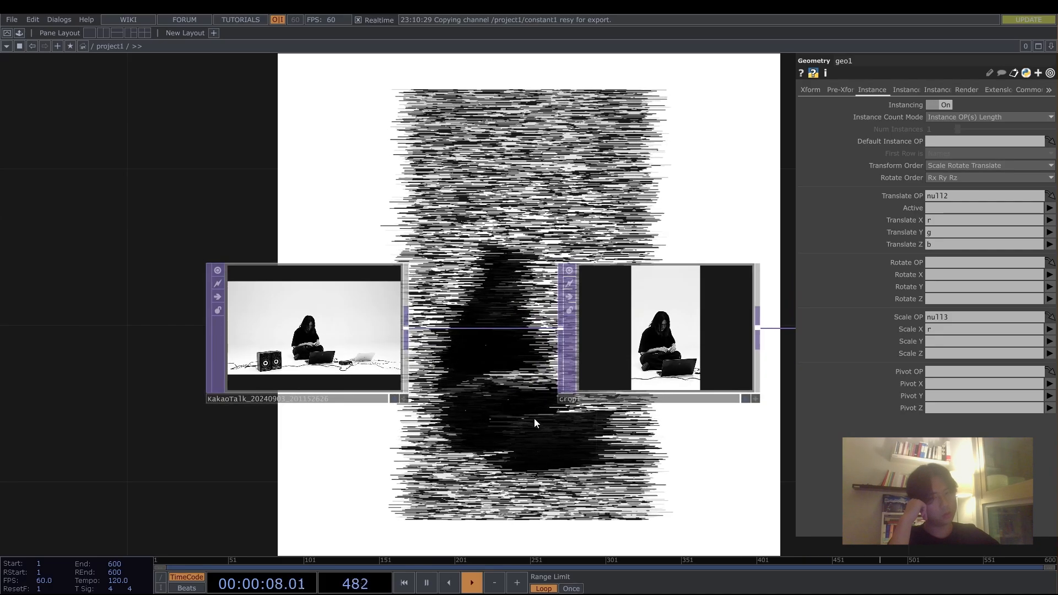
scroll(534, 419, "down", 4)
scroll(462, 321, "down", 5)
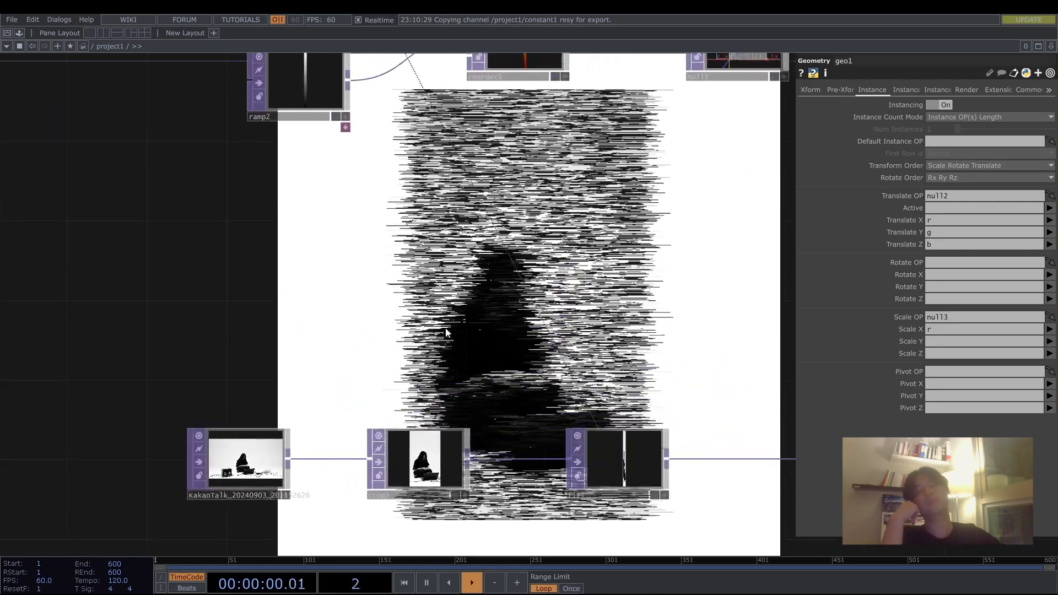
left_click_drag(663, 185, 460, 247)
left_click_drag(692, 246, 524, 275)
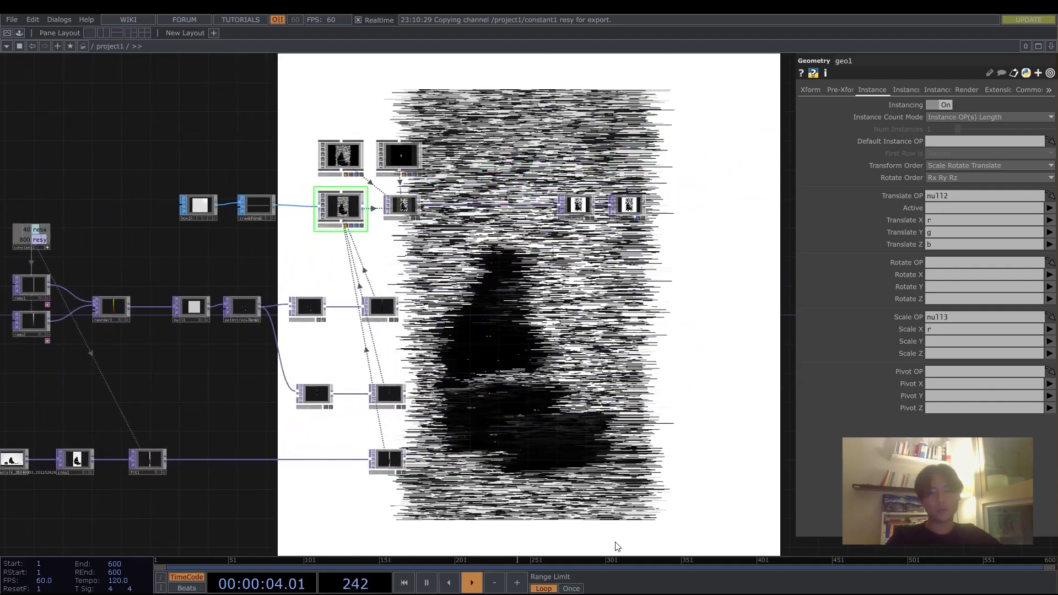